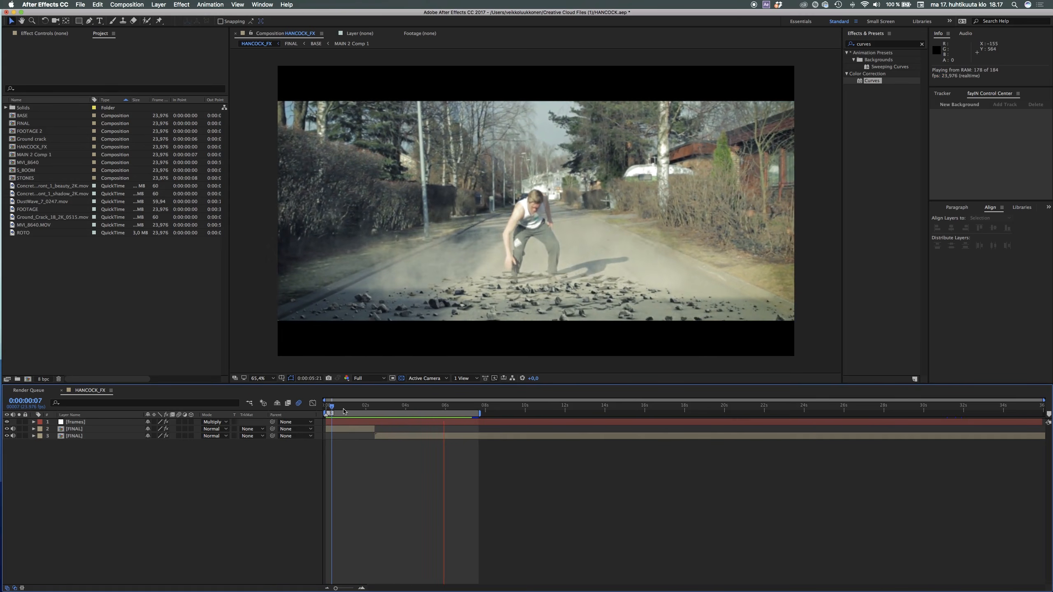
- Scrub through the finished HANCOCK_FX composition to review the landing and flying debris
left_click_drag(335, 411, 398, 418)
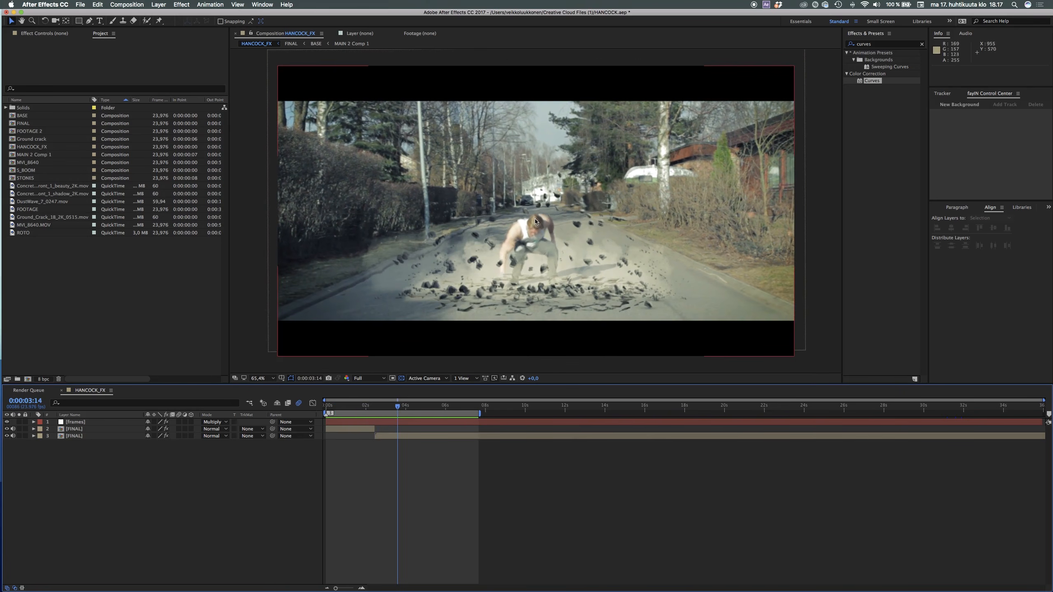
left_click_drag(400, 410, 431, 409)
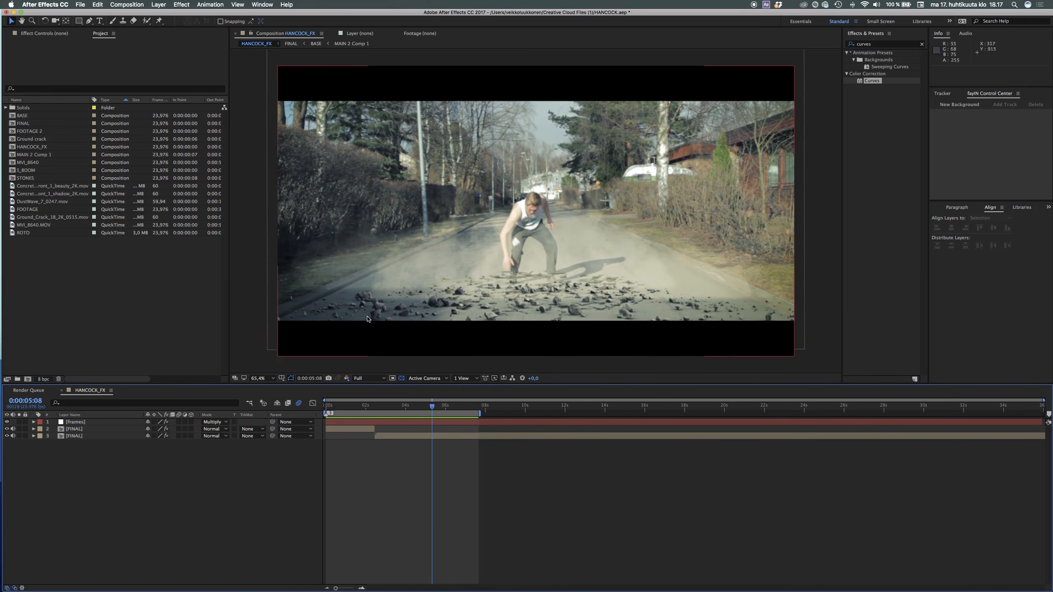
left_click_drag(393, 408, 415, 431)
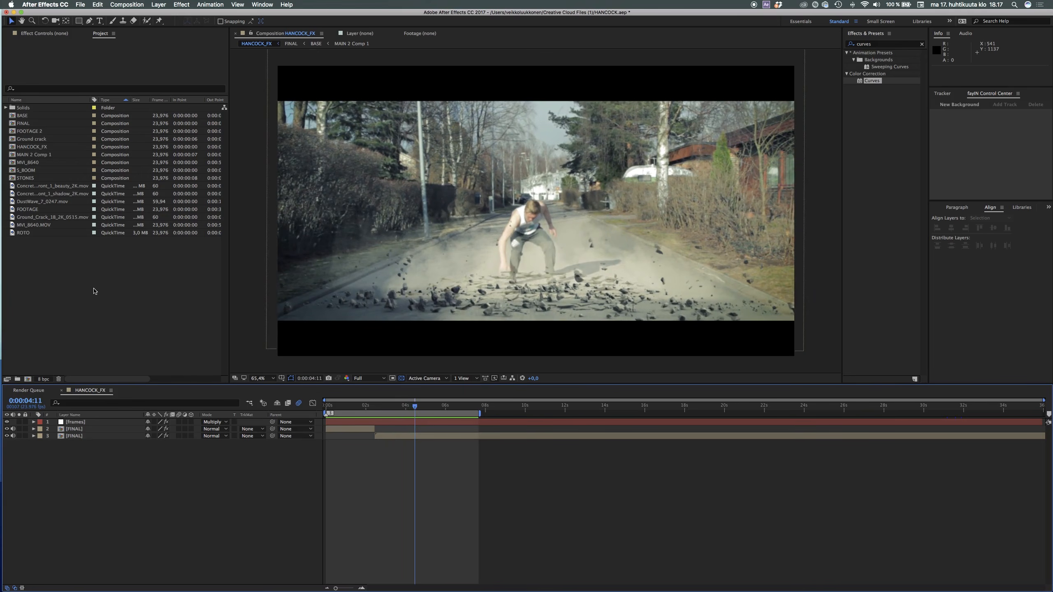
- Create a new composition from the FOOTAGE clip in the project
left_click(26, 209)
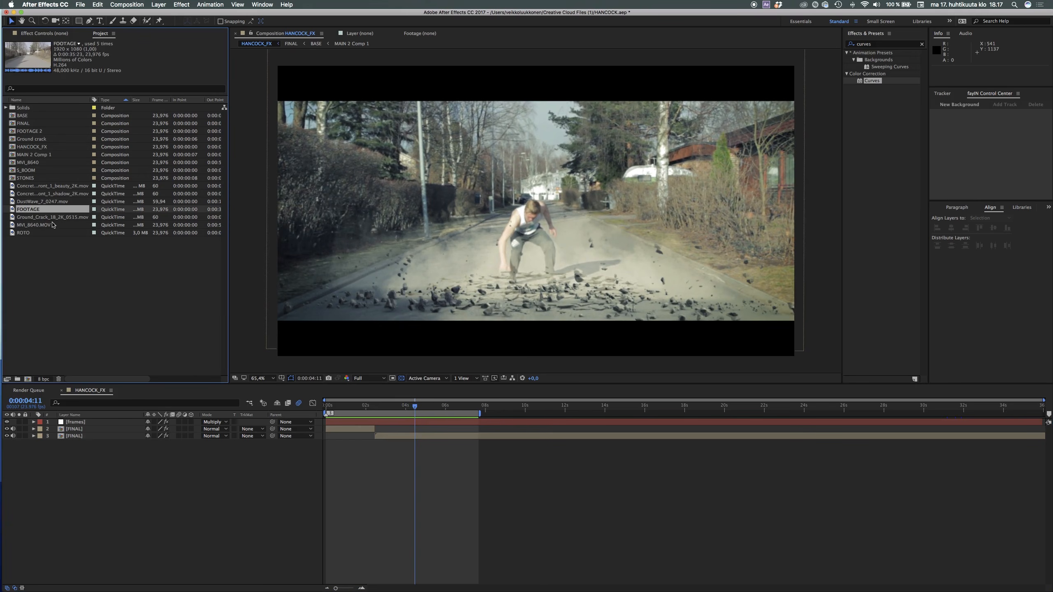
left_click_drag(37, 210, 29, 378)
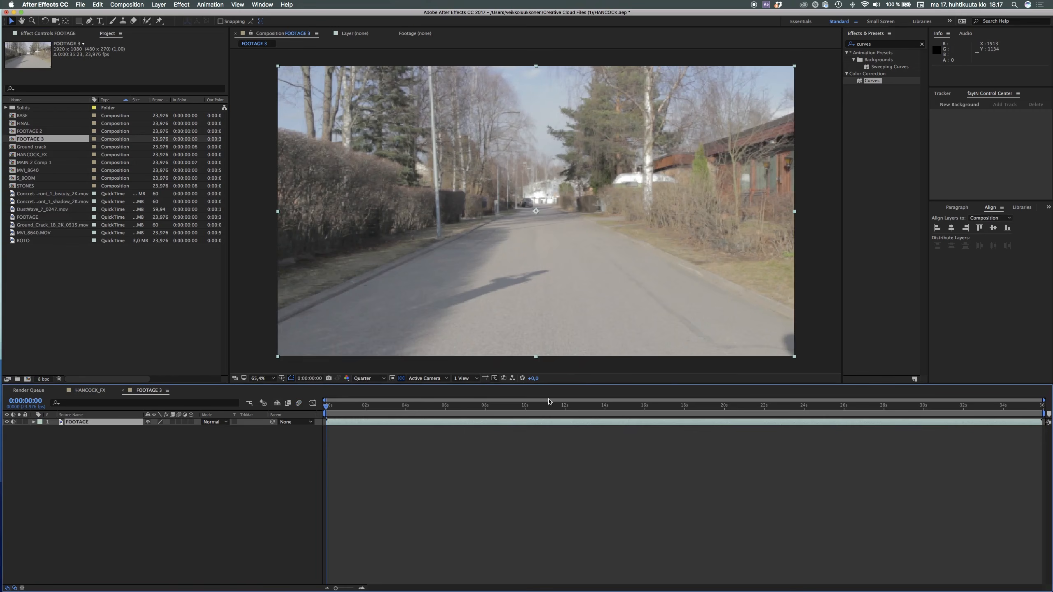
- Scale the FOOTAGE layer to 109% and shift it about 40 px downward in the frame
left_click_drag(528, 406, 604, 406)
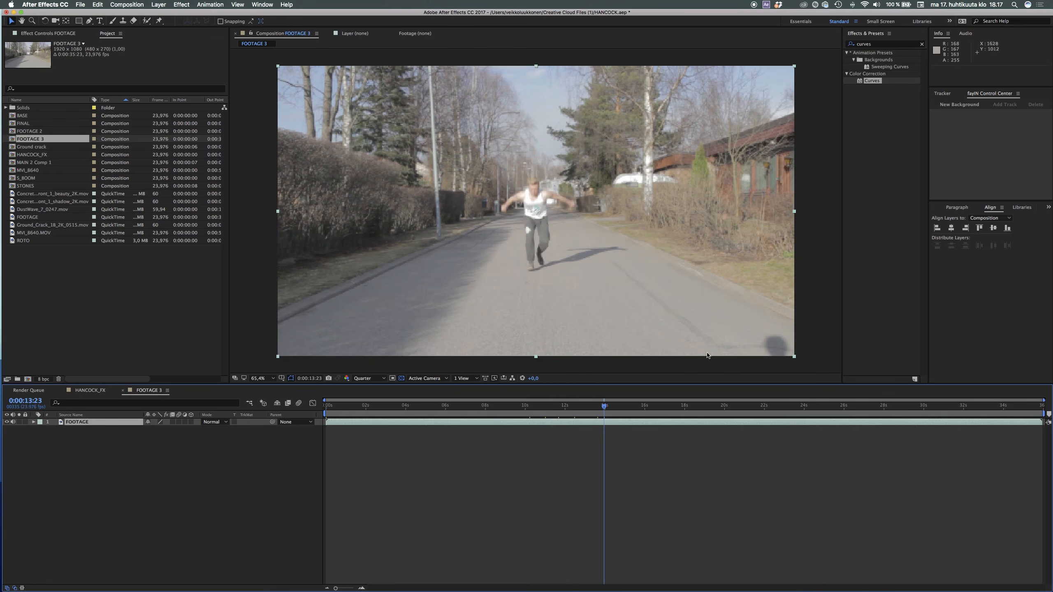
left_click(374, 379)
left_click(363, 397)
key("s")
left_click(158, 430)
type("109")
key("Return")
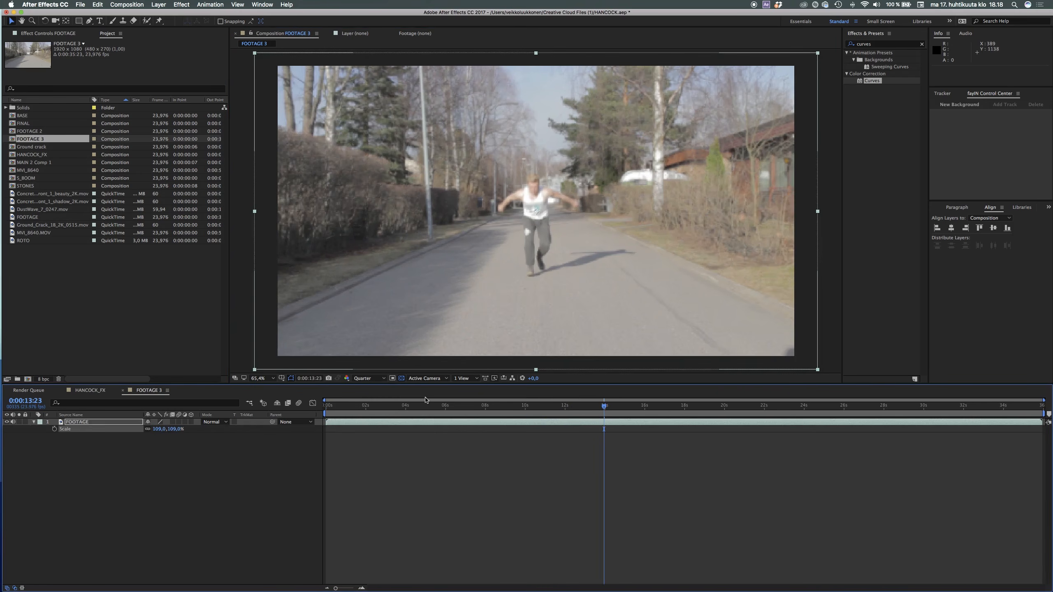
left_click_drag(569, 299, 569, 312)
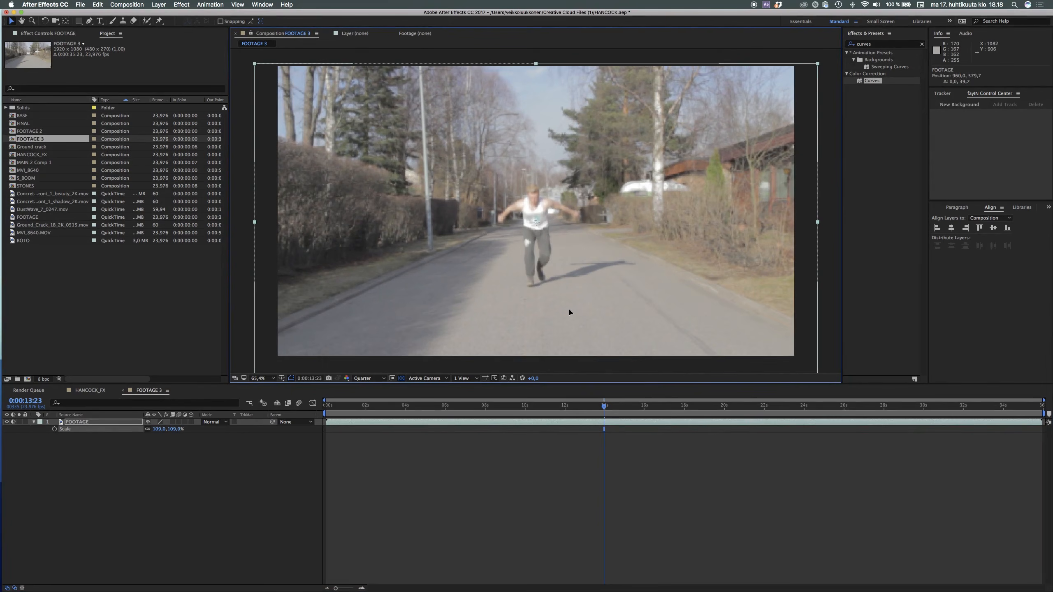
- Split the FOOTAGE layer at 0:00:14:23, where the man is in mid-air, and delete the part before it
left_click(326, 409)
key("space")
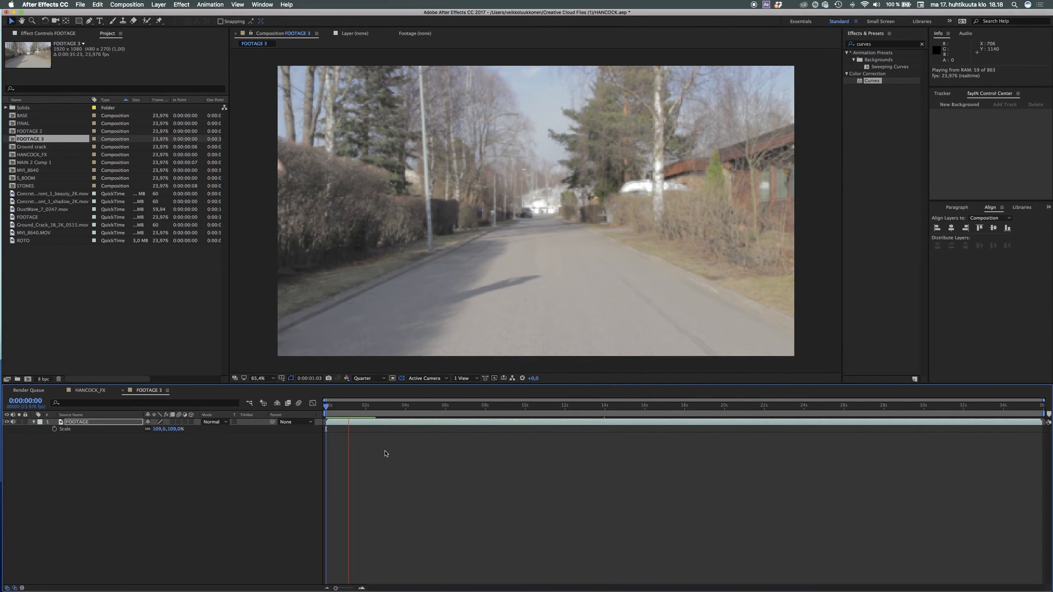
key("space")
left_click_drag(417, 414, 625, 451)
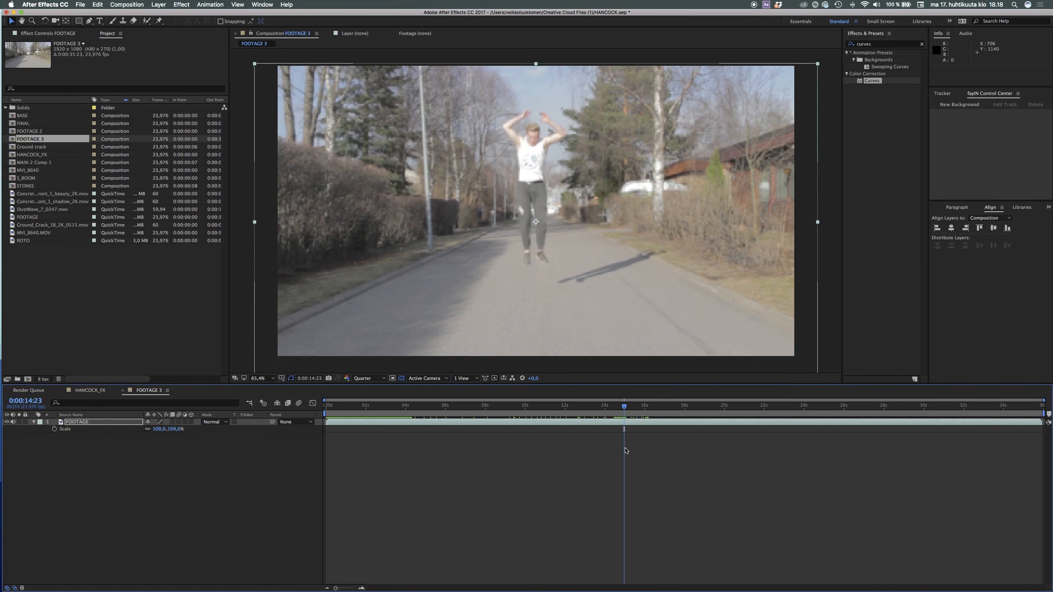
key("super+shift+d")
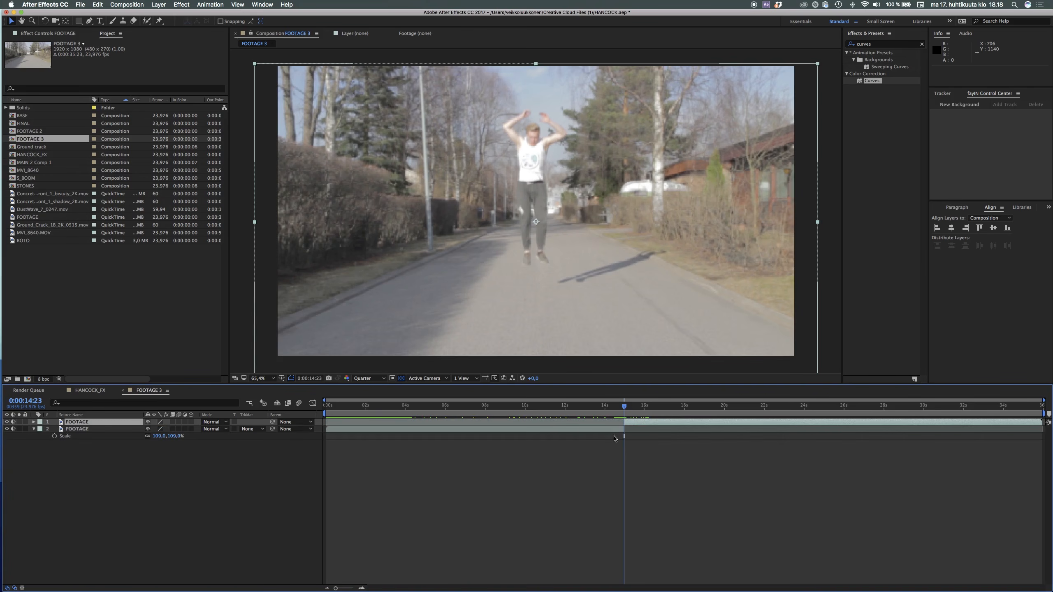
left_click(610, 431)
key("Delete")
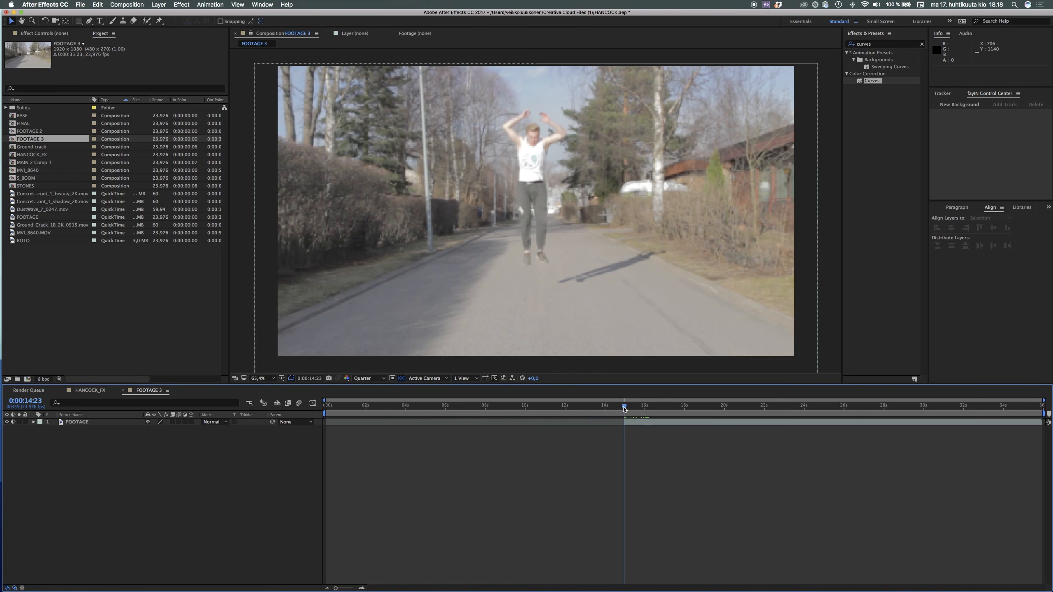
- Split the FOOTAGE layer at 0:00:21:22, where the street is empty
left_click_drag(627, 409, 762, 449)
left_click(765, 422)
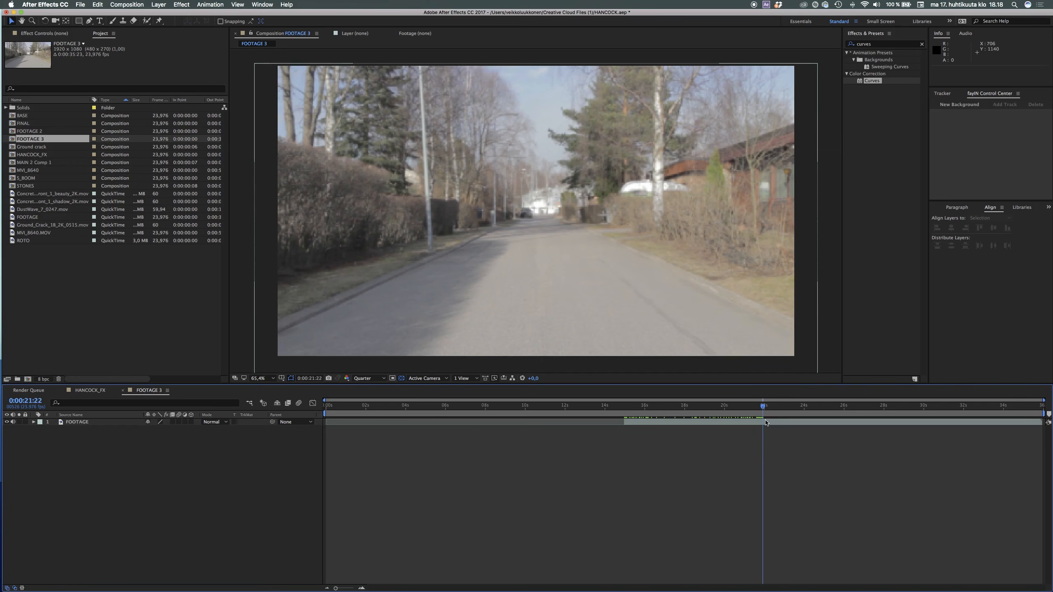
key("super+shift+s")
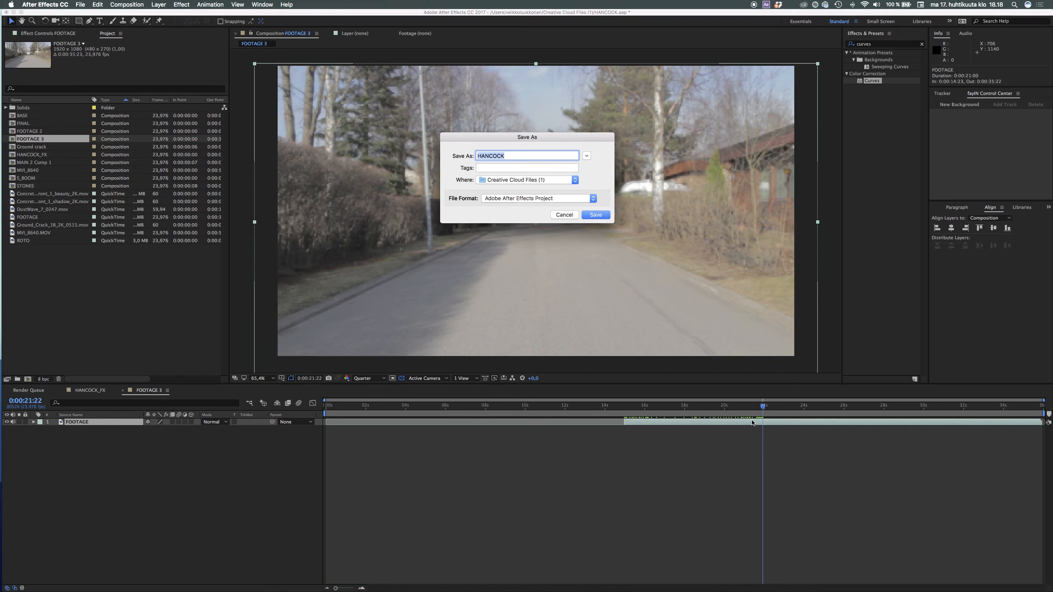
left_click(564, 215)
key("super+shift+d")
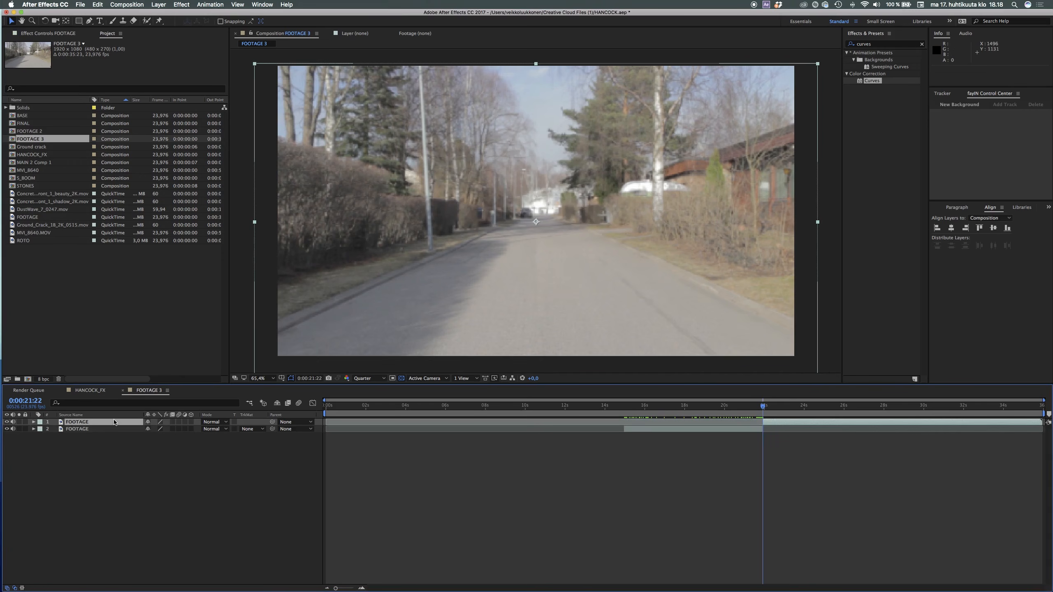
- Rename the empty-street part CLEAN PLATE and place it below the FOOTAGE layer
key("Return")
type("CLEAN PLATE")
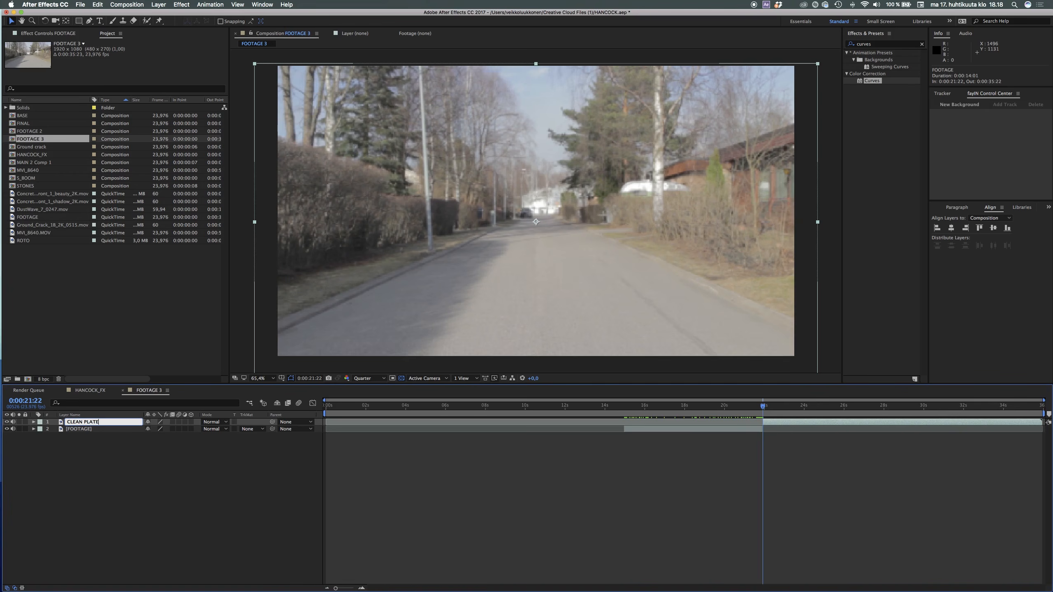
key("Return")
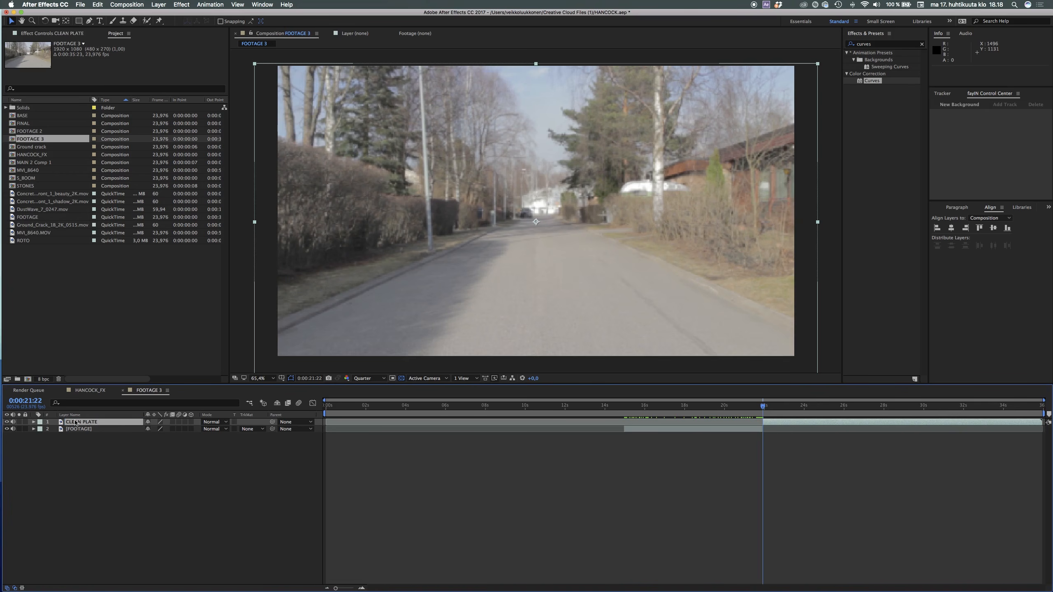
left_click_drag(74, 423, 77, 437)
- Move the FOOTAGE and CLEAN PLATE clips so both start at the beginning of the composition
left_click_drag(658, 424, 361, 423)
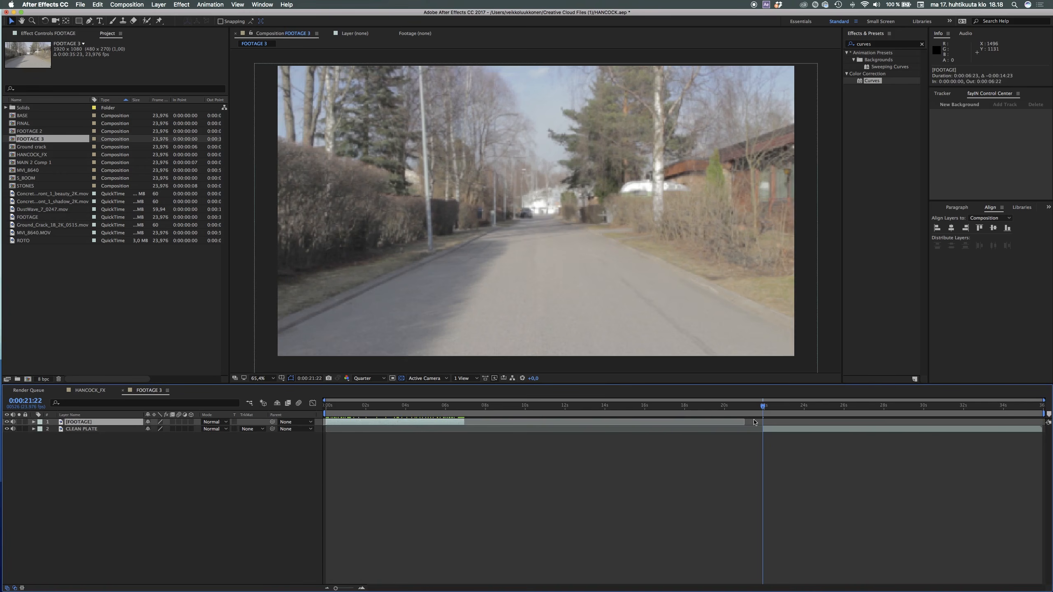
left_click_drag(779, 430, 340, 412)
key("Home")
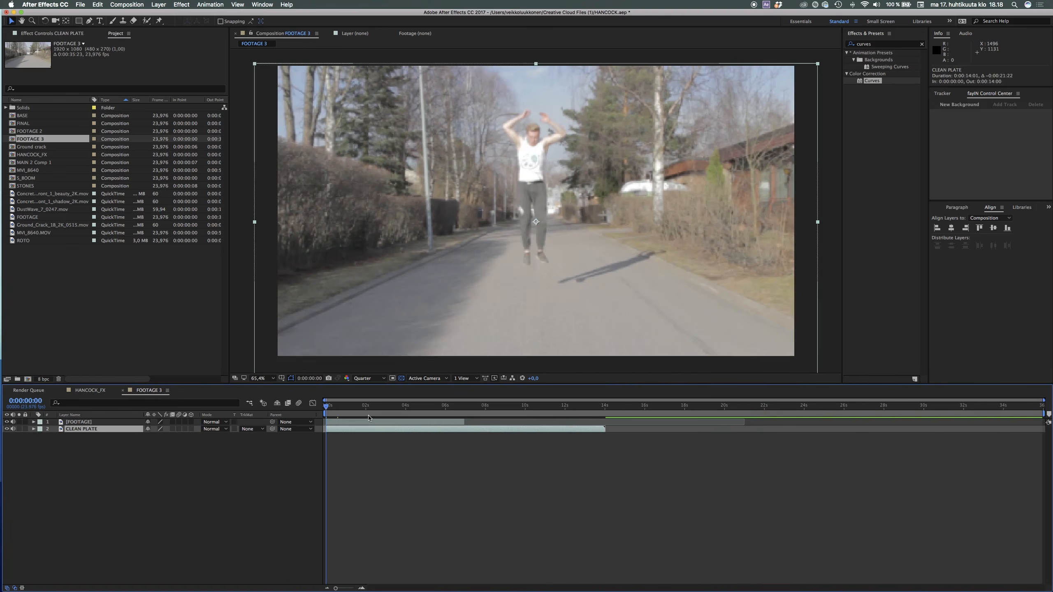
- Preview the start of the jump and set the preview resolution to Full
key("space")
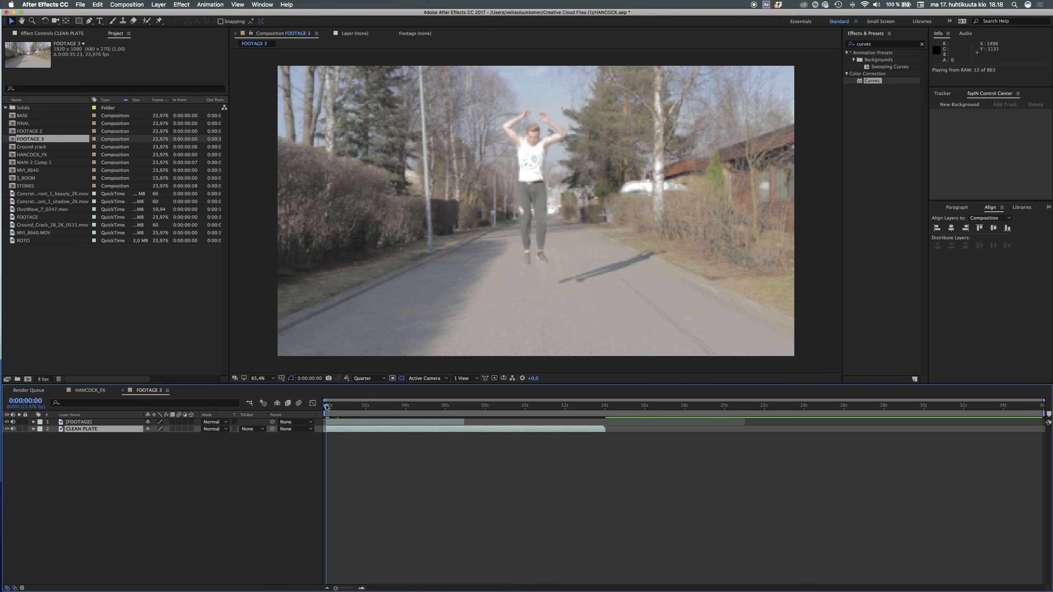
key("Page_Up")
key("Page_Up")
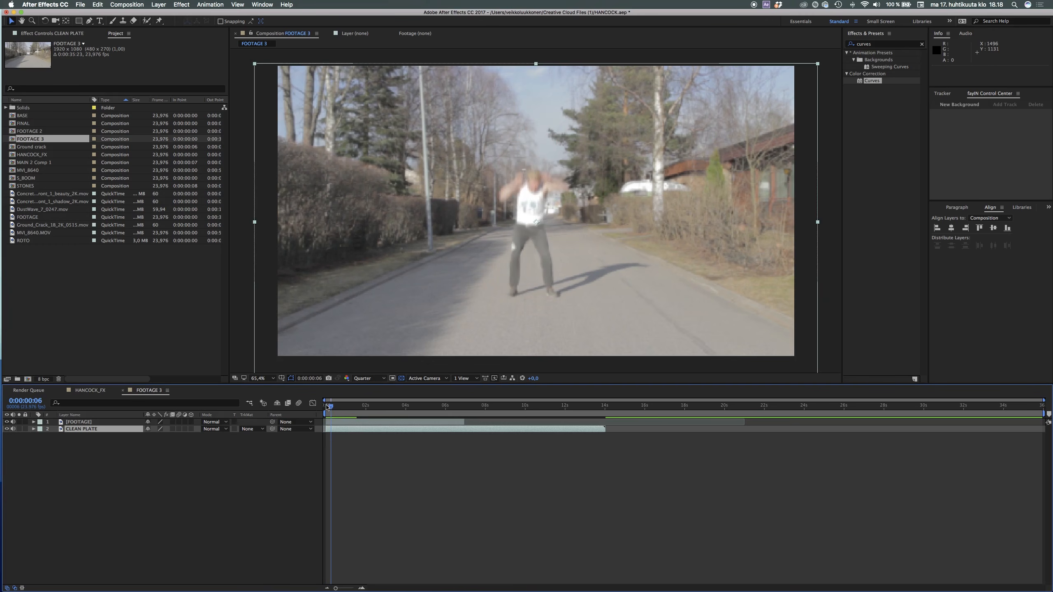
key("Page_Down")
left_click(367, 378)
left_click(374, 399)
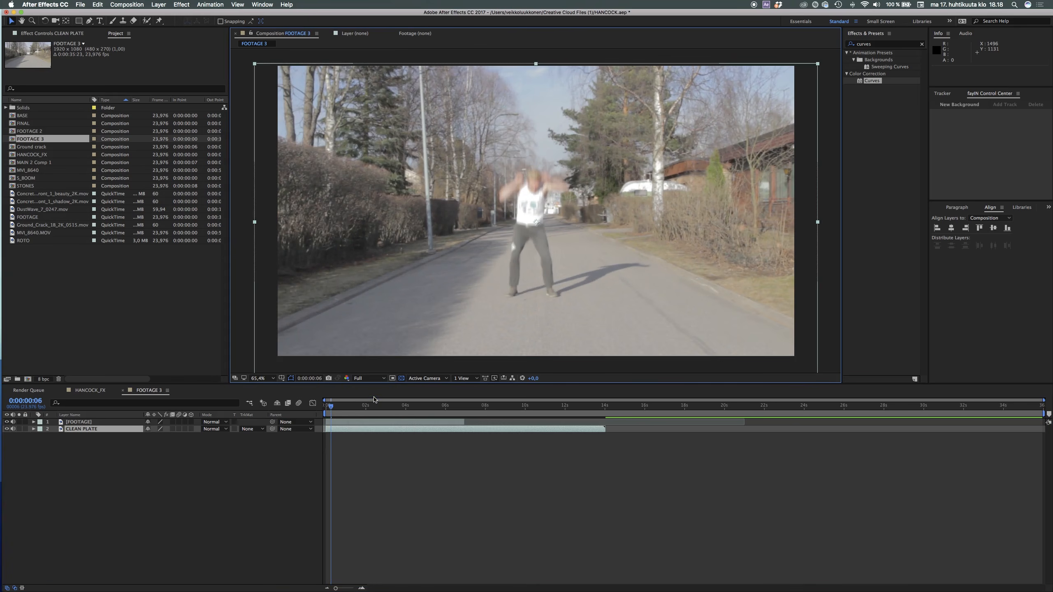
- Find the frame where the man's feet touch the ground and split the FOOTAGE layer there at 0:00:00:06
key("Page_Up")
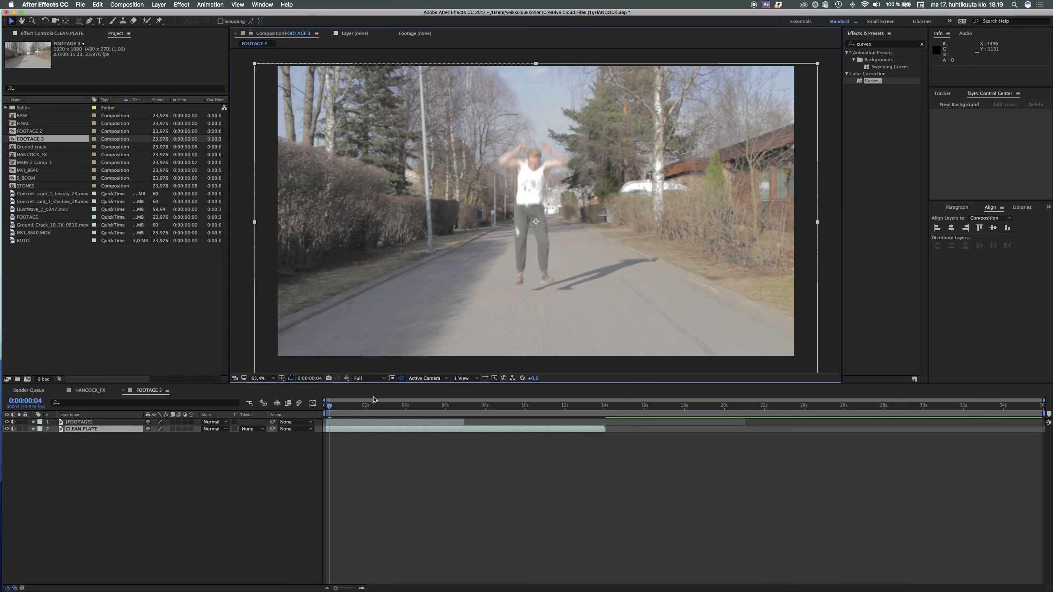
key("Page_Up")
key("Page_Down")
key("Page_Down")
key("Page_Down")
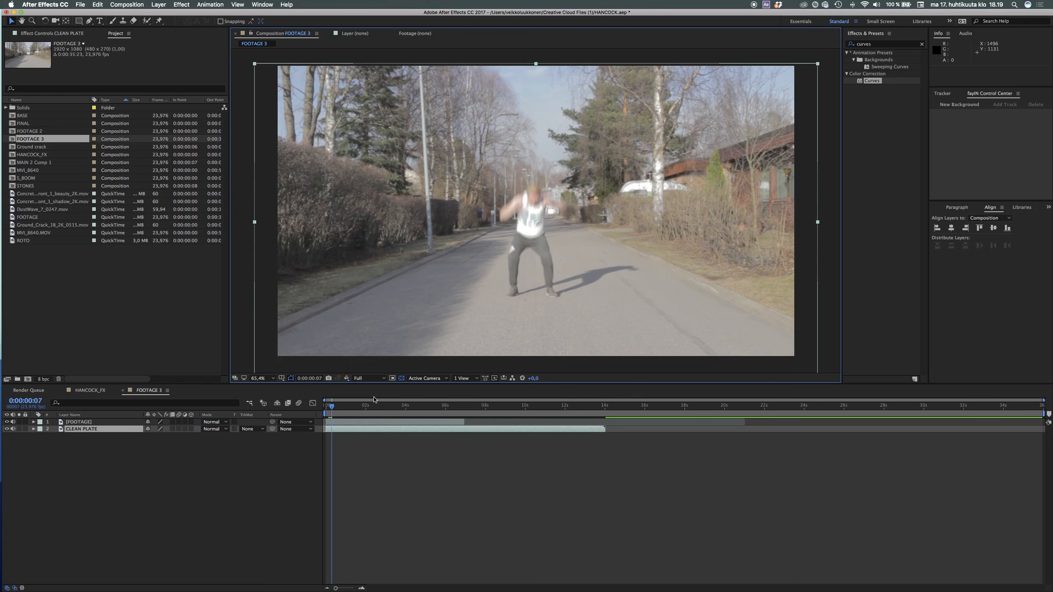
key("Page_Up")
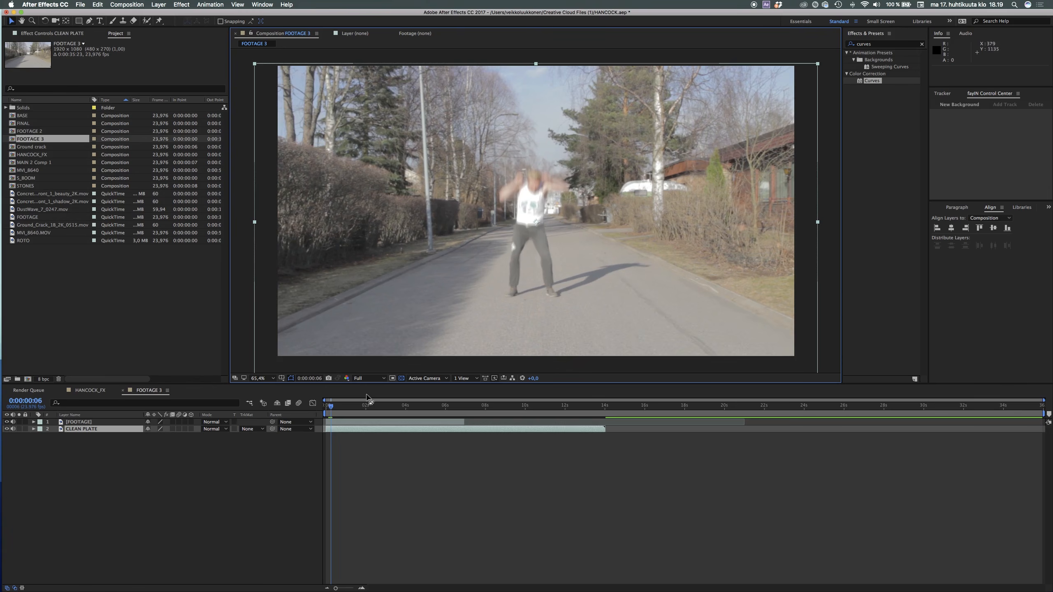
left_click(333, 423)
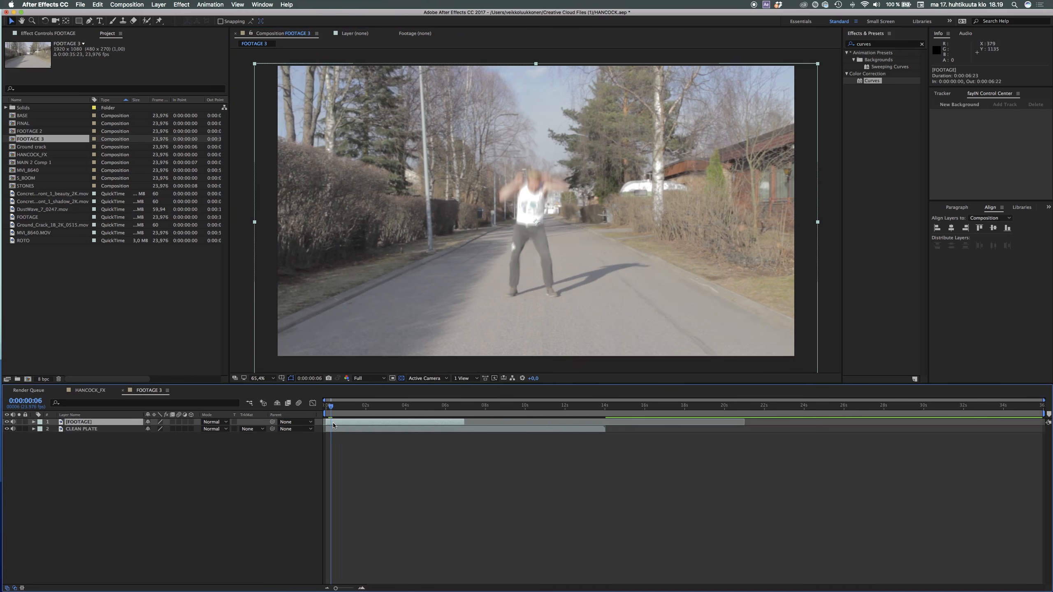
key("super+d")
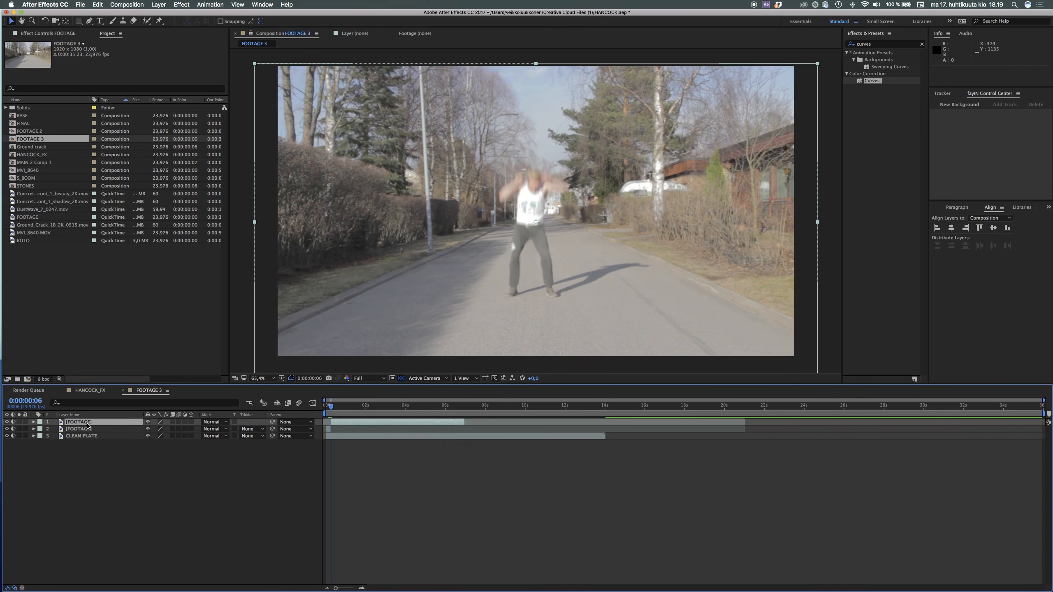
- Rename the six-frame airborne part ROTO and keep it as the top layer
key("Return")
type("ROTO")
key("Return")
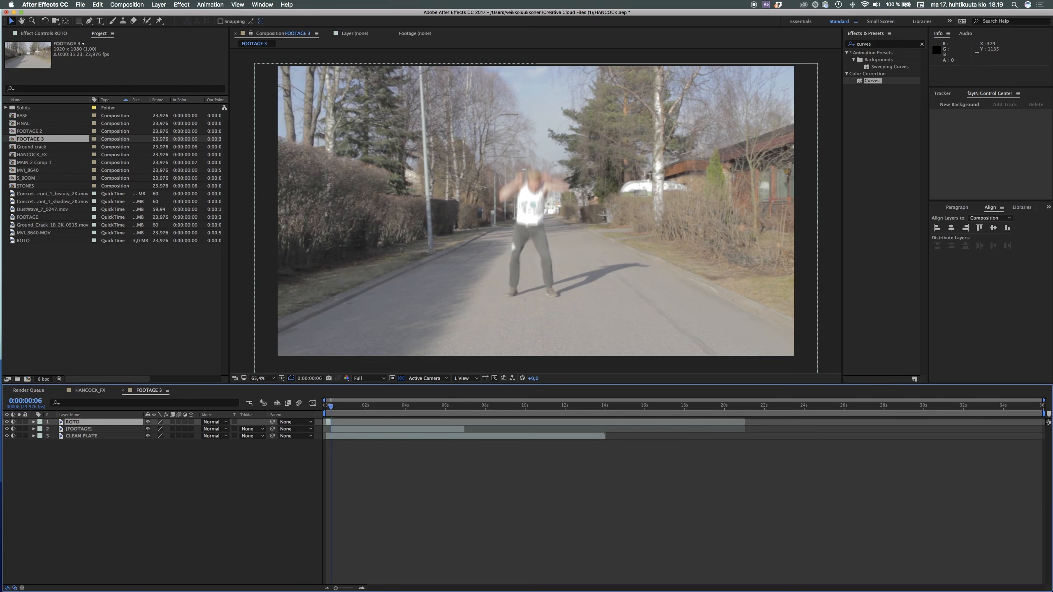
left_click(109, 490)
left_click(328, 422)
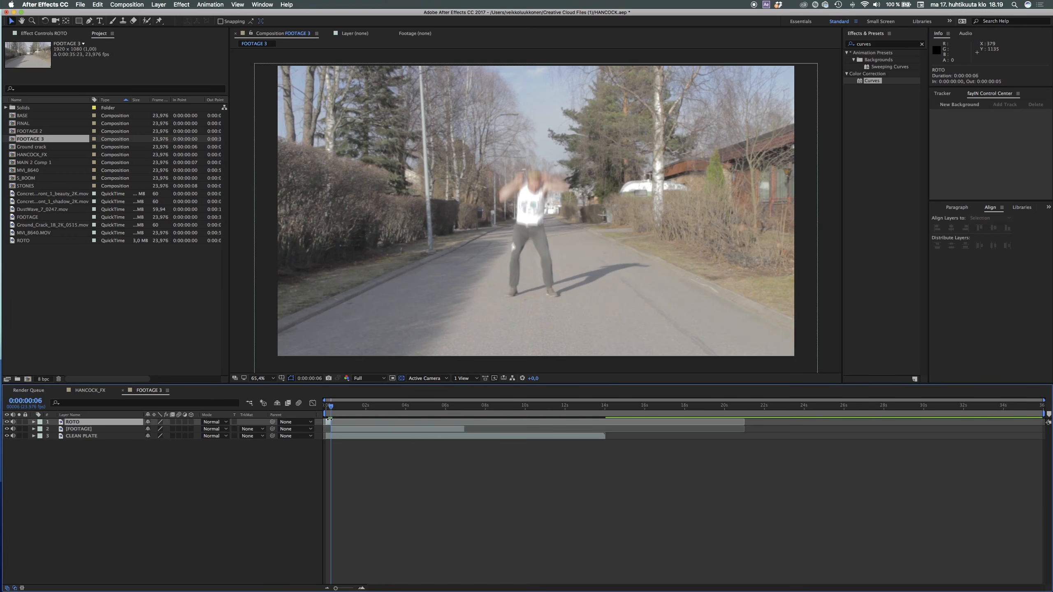
- Open the ROTO layer at its first frame and paint over the jumping man with the Roto Brush
left_click_drag(331, 409, 327, 408)
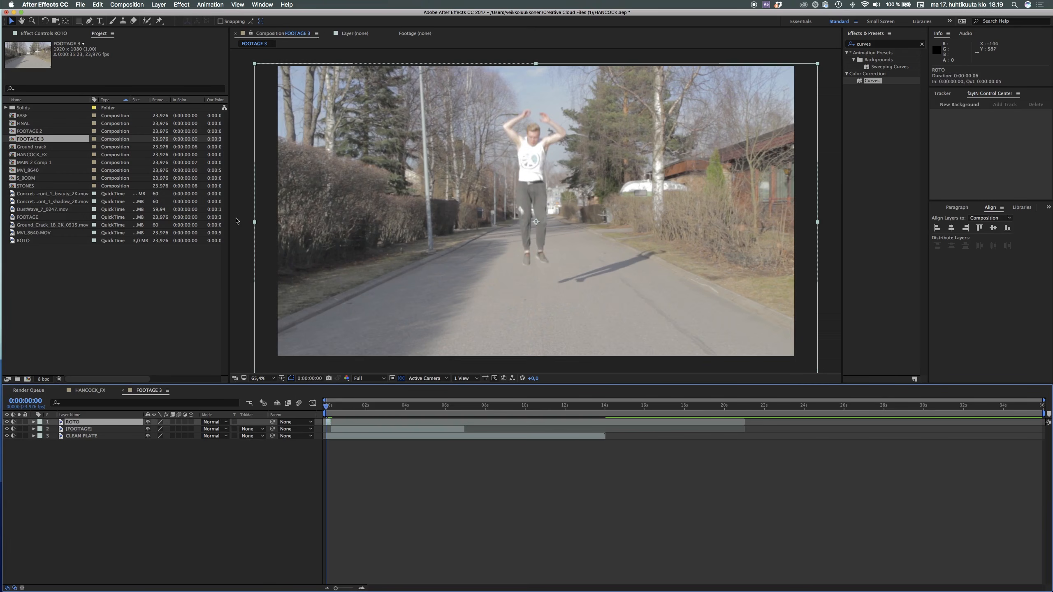
left_click(146, 22)
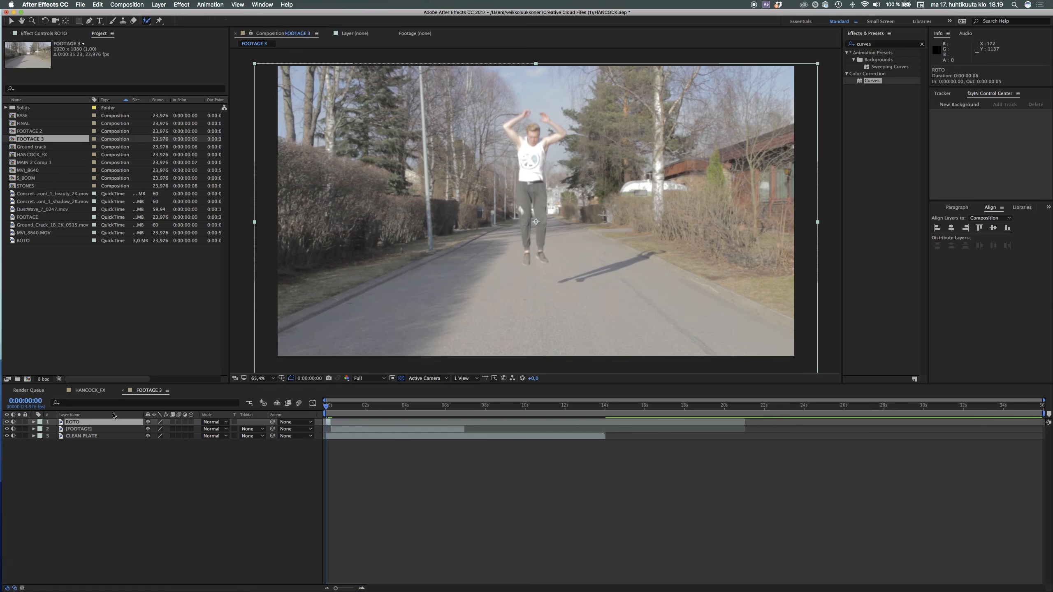
double_click(74, 422)
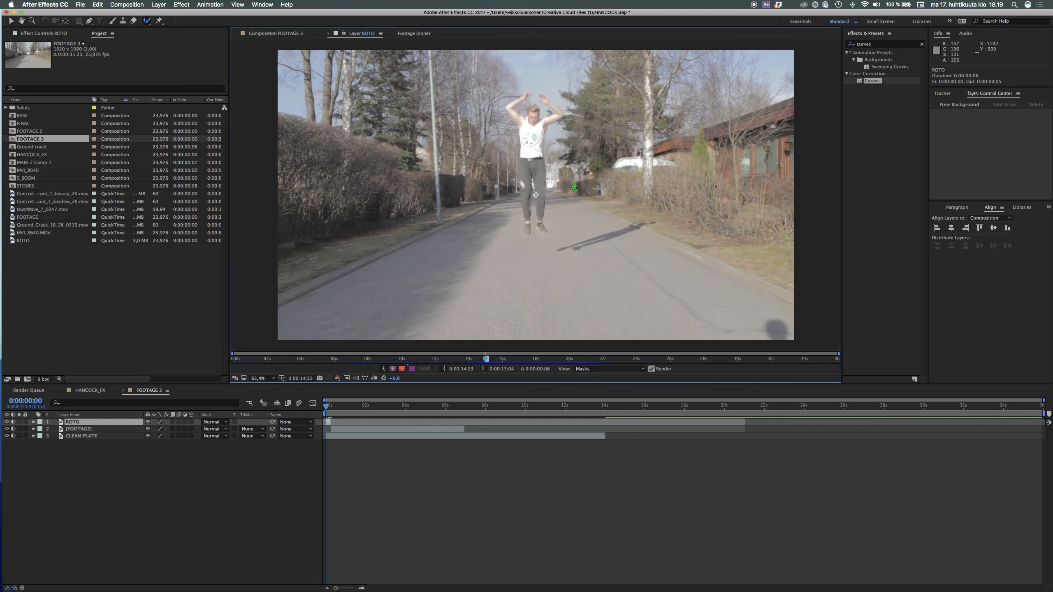
mouse_move(525, 96)
left_mouse_down()
mouse_move(531, 129)
mouse_move(528, 113)
mouse_move(552, 117)
mouse_move(528, 130)
mouse_move(540, 174)
mouse_move(530, 146)
mouse_move(526, 197)
mouse_move(531, 161)
mouse_move(541, 197)
left_mouse_up()
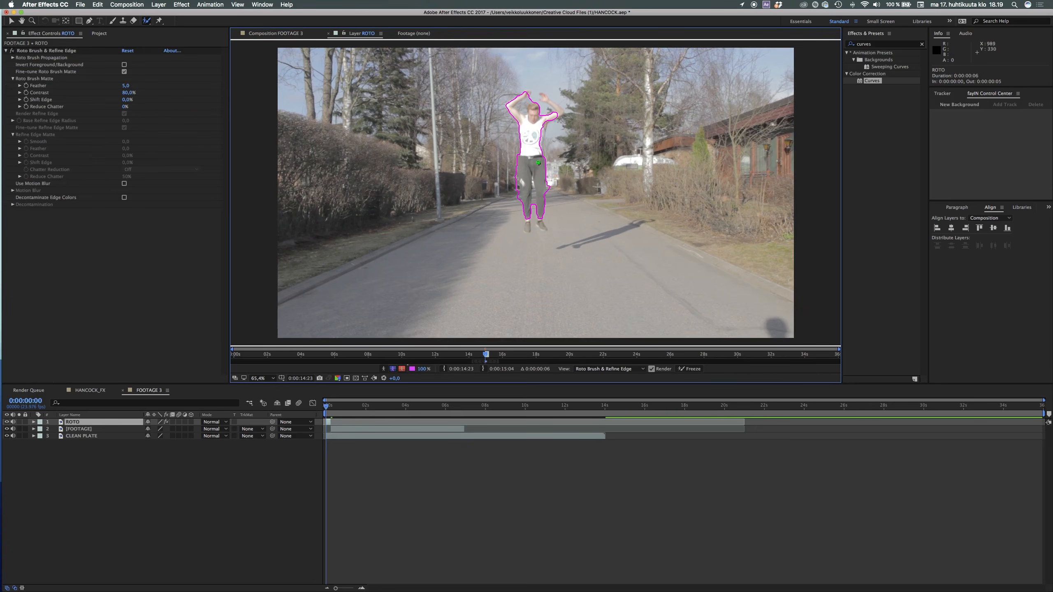
- Refine the Roto Brush selection around the man's arms, head and feet, and correct it on the next frame
left_click_drag(554, 104, 560, 112)
left_click_drag(557, 95, 578, 117)
left_click_drag(528, 213, 529, 223)
mouse_move(533, 93)
left_mouse_down()
mouse_move(522, 109)
mouse_move(545, 112)
left_mouse_up()
key("Page_Down")
left_click_drag(511, 110, 547, 122)
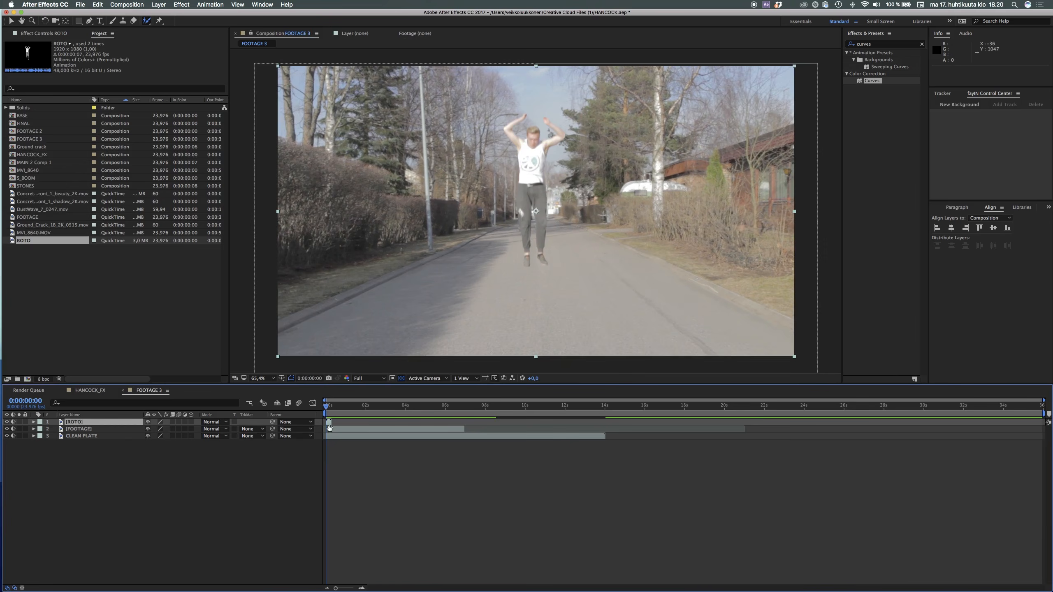
- Play back the composition with the cut-out ROTO clip on top
key("space")
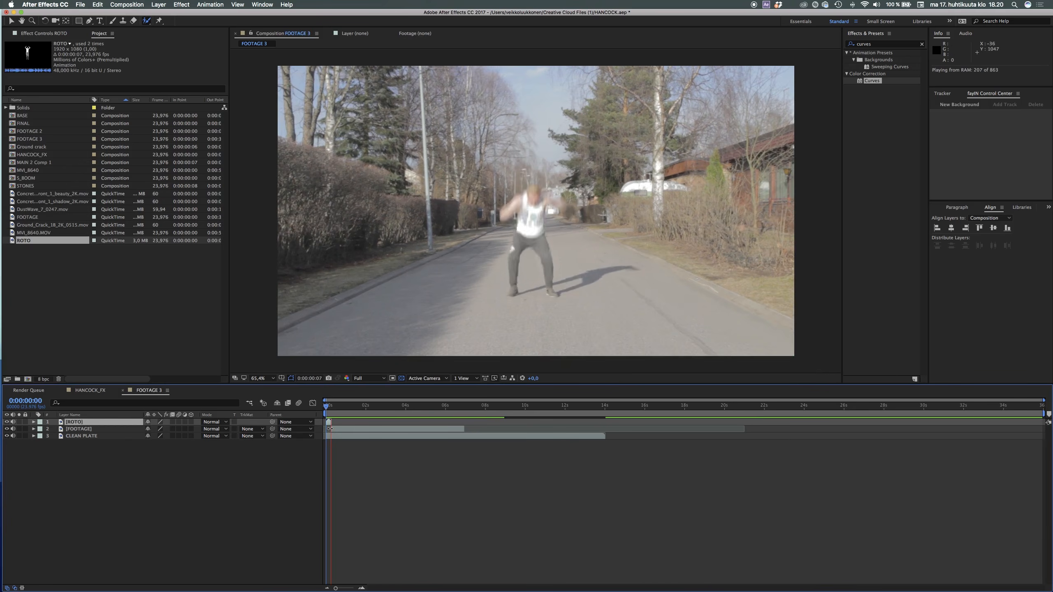
- Compare the airborne frames with the ROTO layer shown and hidden
left_click_drag(333, 412, 329, 408)
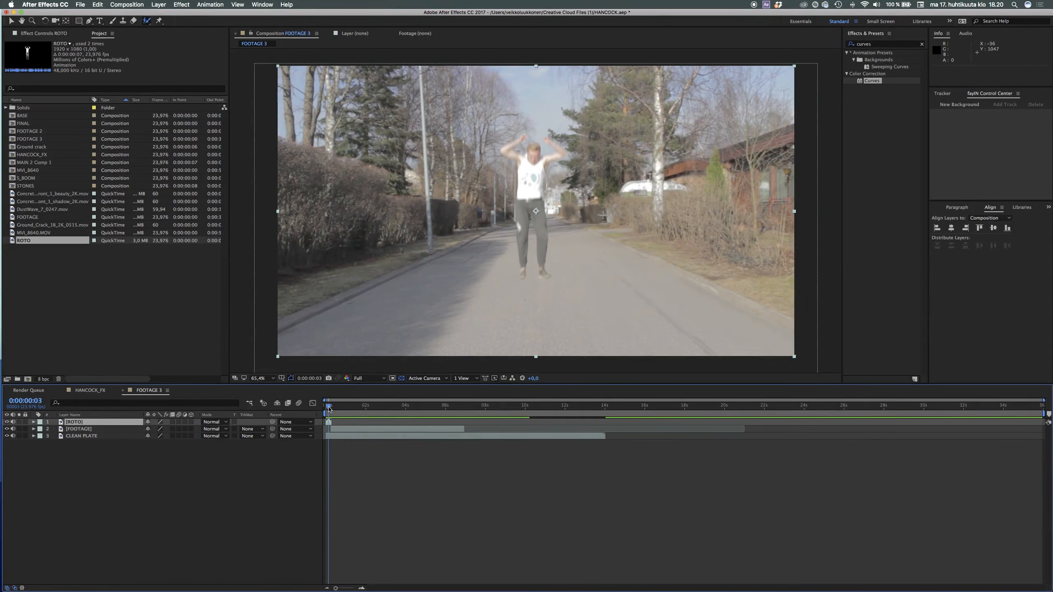
left_click(7, 423)
left_click(7, 422)
left_click(7, 423)
left_click(7, 423)
left_click(6, 422)
left_click(7, 422)
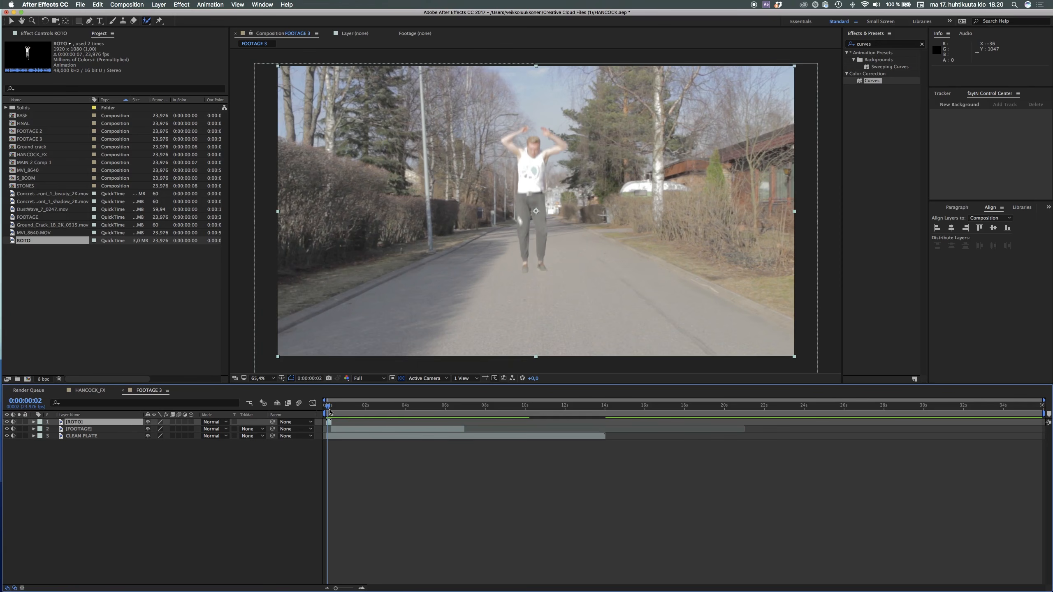
- Add a Position keyframe to the ROTO layer at the first frame and shift it to 0:00:00:06
left_click_drag(329, 409, 325, 411)
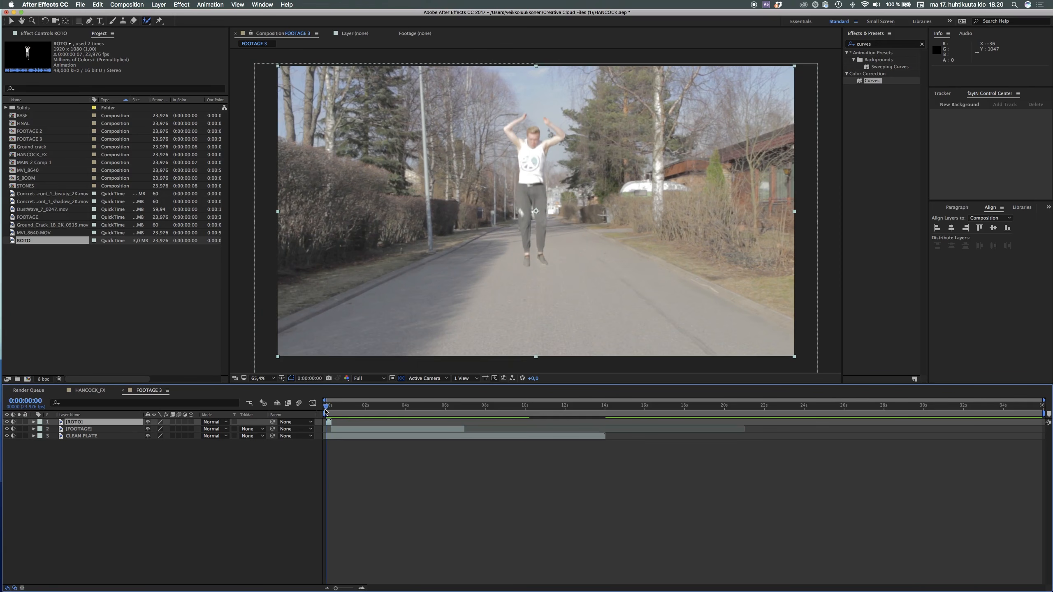
key("alt+shift+p")
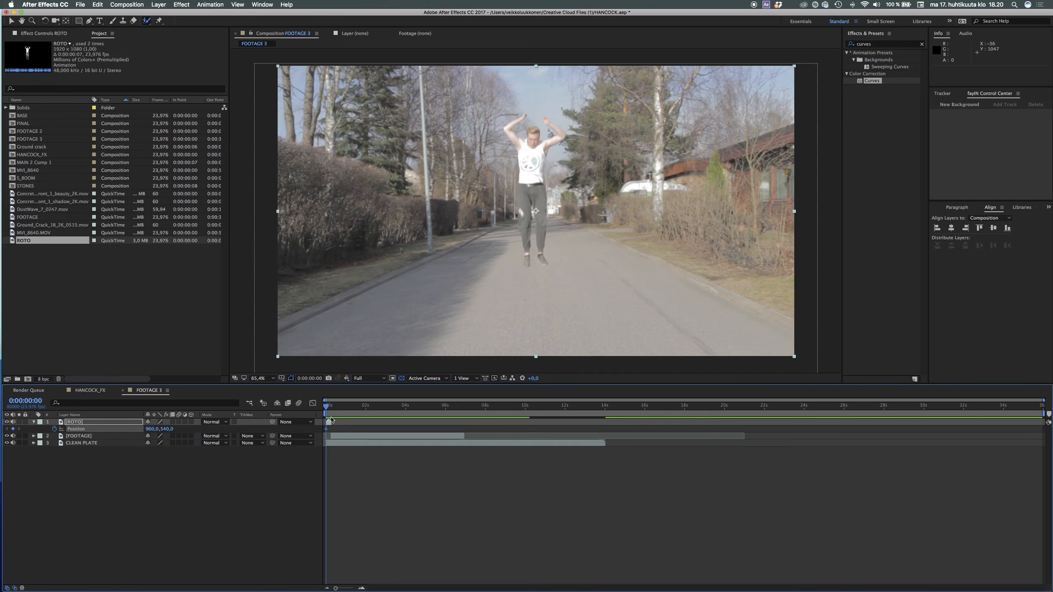
left_click_drag(336, 588, 351, 589)
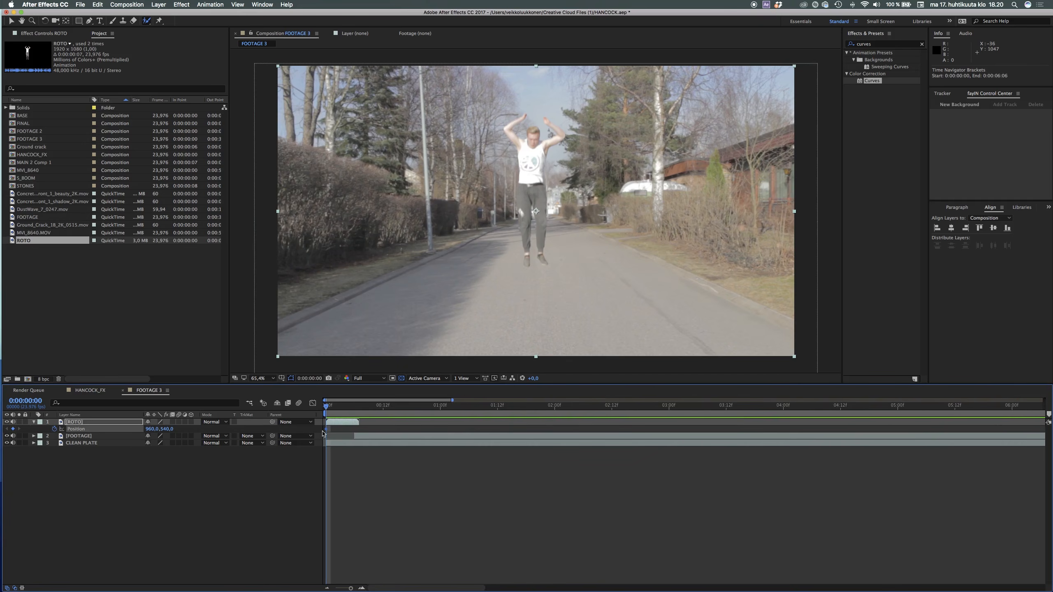
left_click_drag(327, 430, 359, 440)
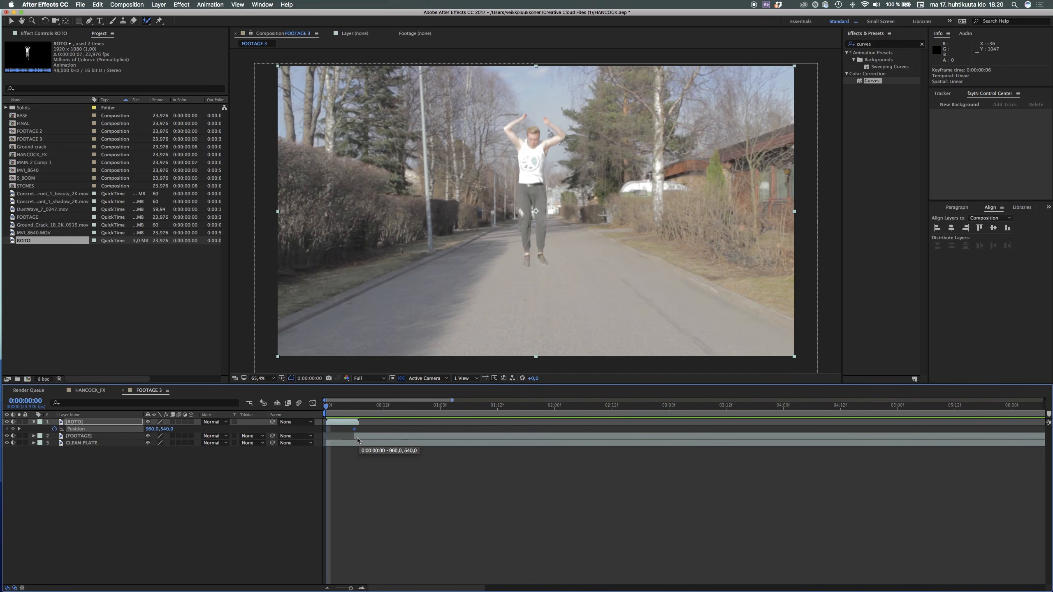
- At the first frame, raise the ROTO layer straight up until the man is out of the picture, and play back the drop
scroll(546, 271, "down", 1)
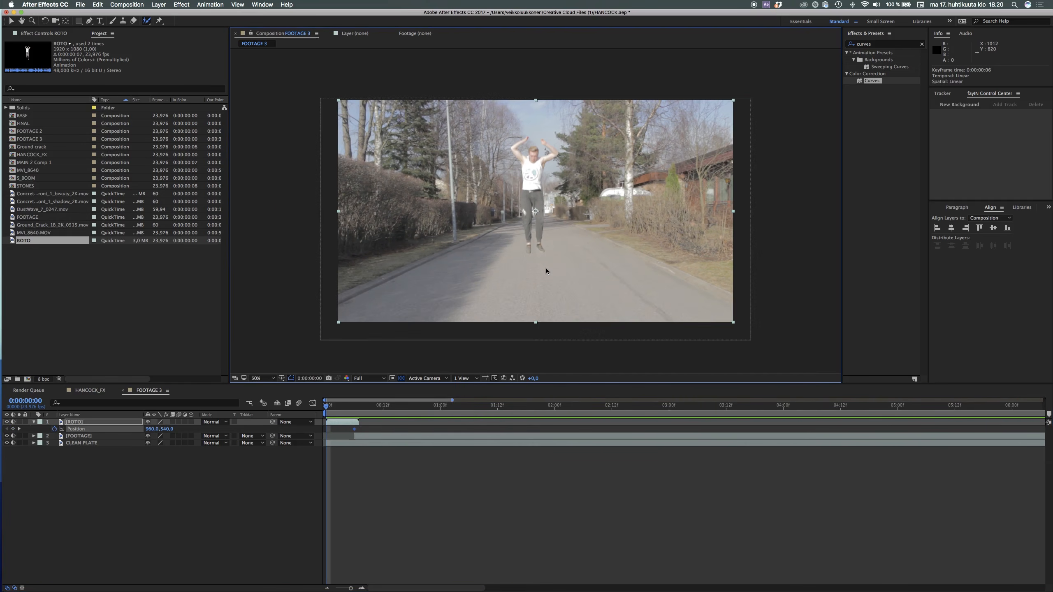
left_click_drag(546, 271, 569, 17)
left_click(380, 343)
key("space")
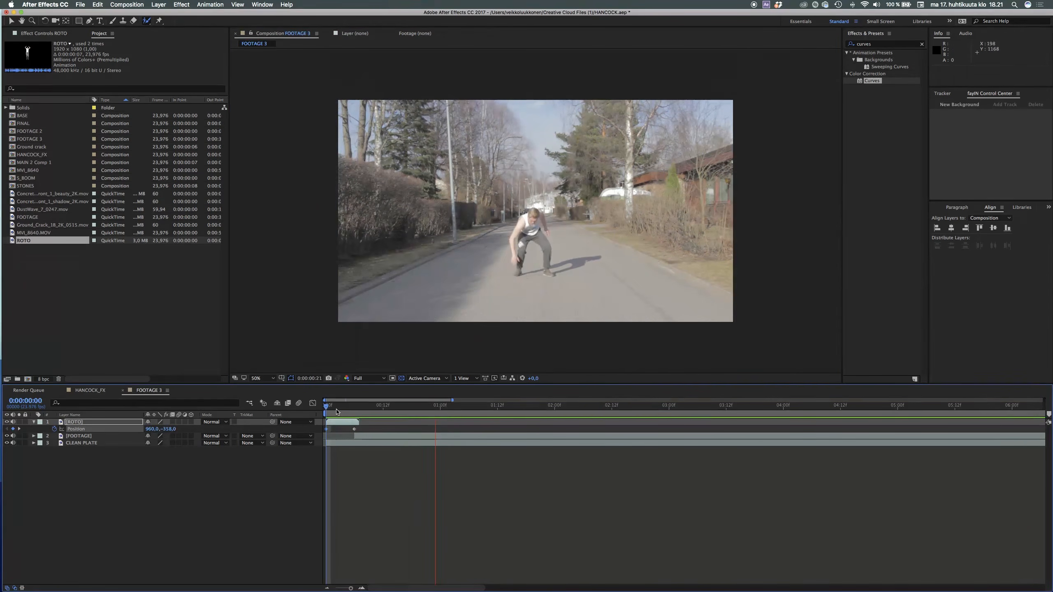
- At frame 3, enable motion blur for the ROTO layer and for the whole composition
left_click(340, 414)
left_click_drag(340, 413, 340, 414)
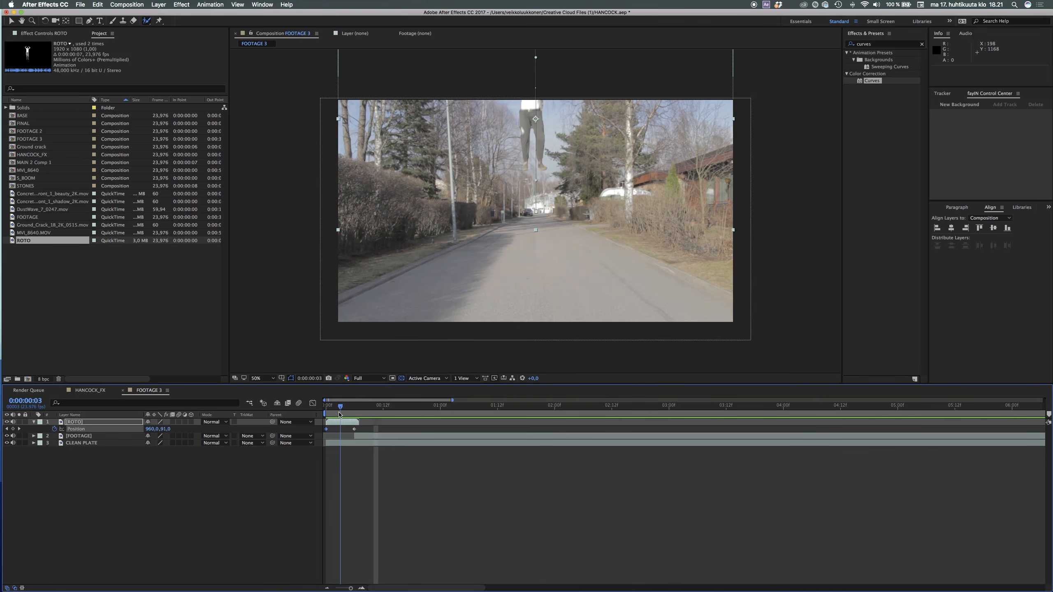
left_click(178, 422)
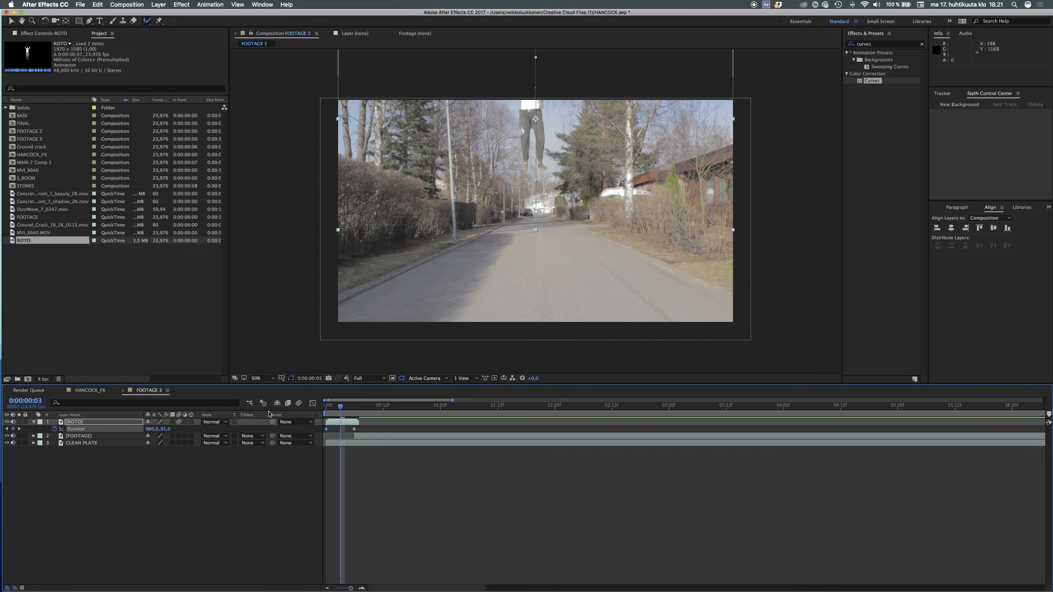
left_click(299, 403)
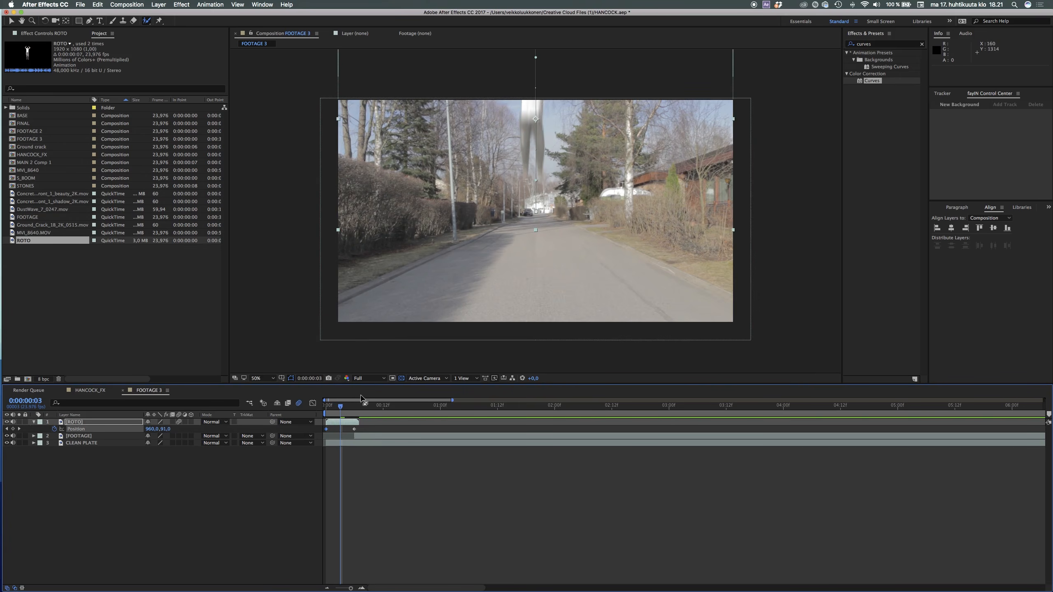
- Go through the falling frames one by one to examine the motion blur on the man
left_click_drag(340, 408, 341, 408)
key("Page_Up")
key("Page_Up")
key("Page_Up")
key("Page_Up")
key("Page_Up")
key("Page_Up")
key("Page_Down")
key("Page_Down")
key("Page_Down")
key("Page_Down")
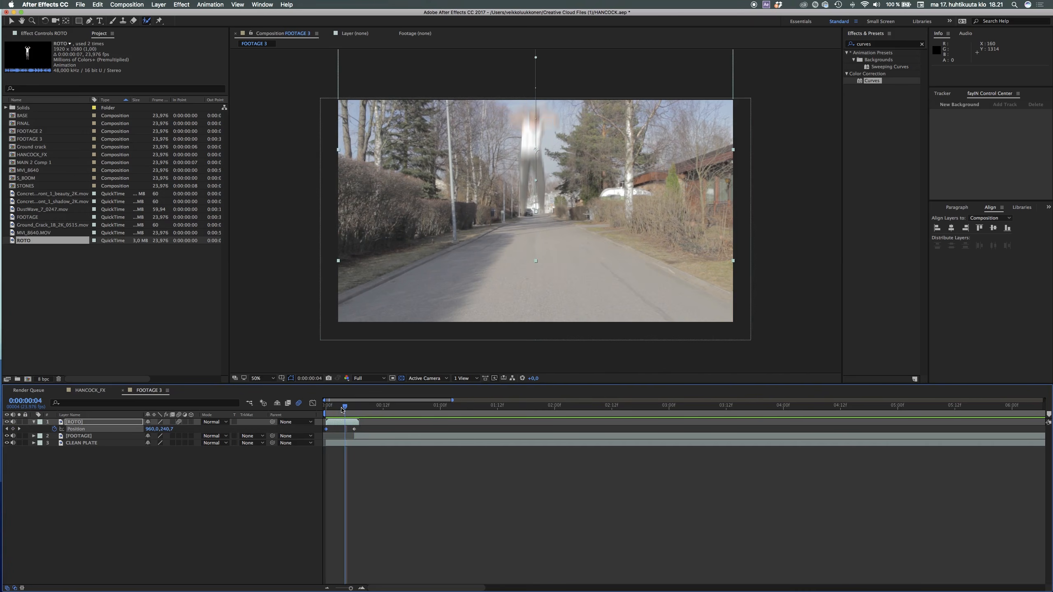
- Apply Directional Blur to the ROTO layer and set a keyframed Blur Length of 100
left_click(876, 45)
type("directional bl")
double_click(881, 59)
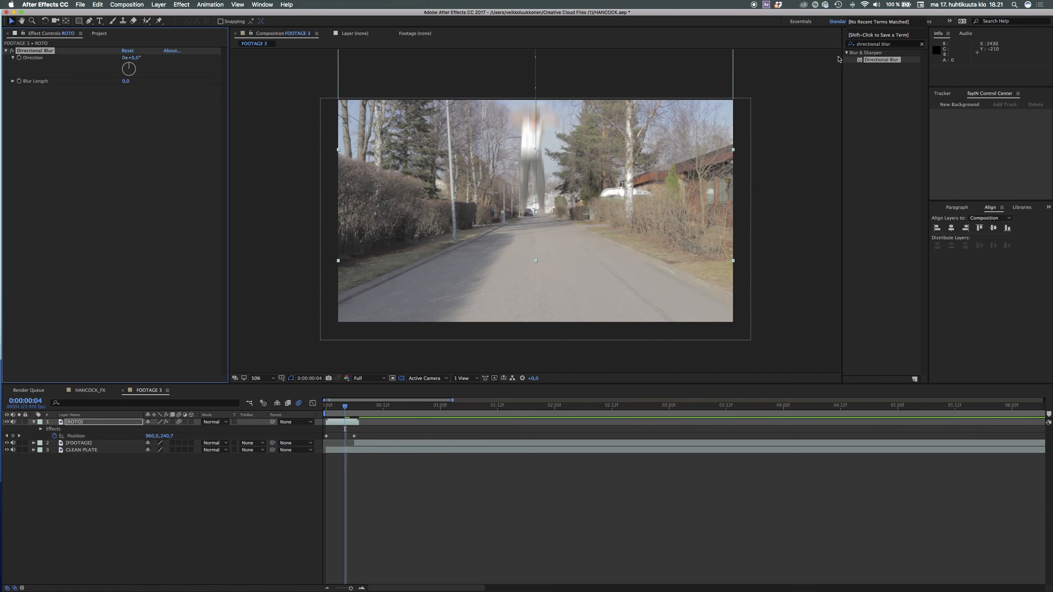
left_click_drag(125, 81, 136, 82)
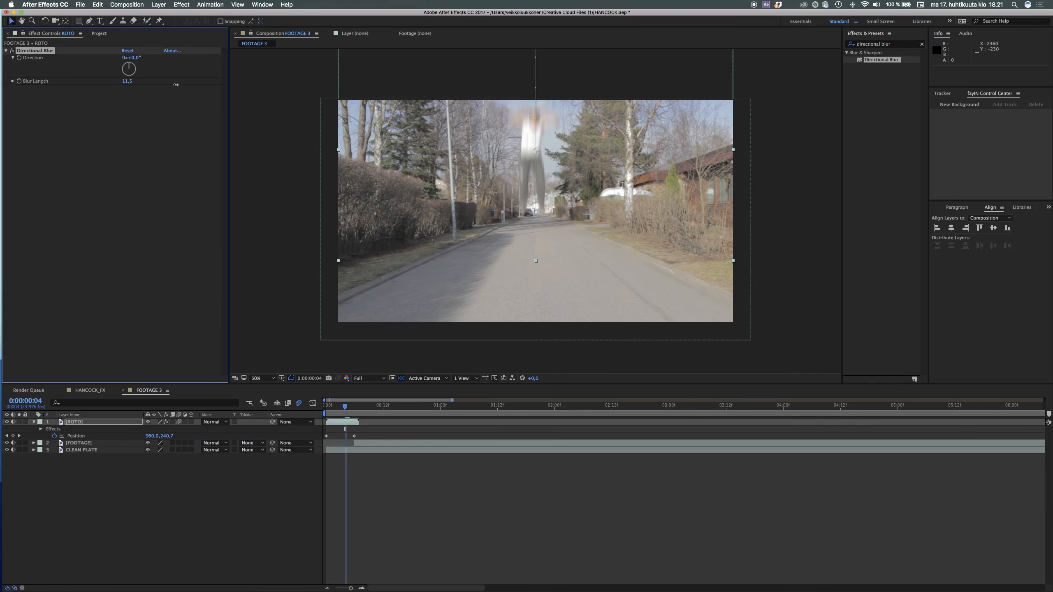
left_click(127, 81)
type("1")
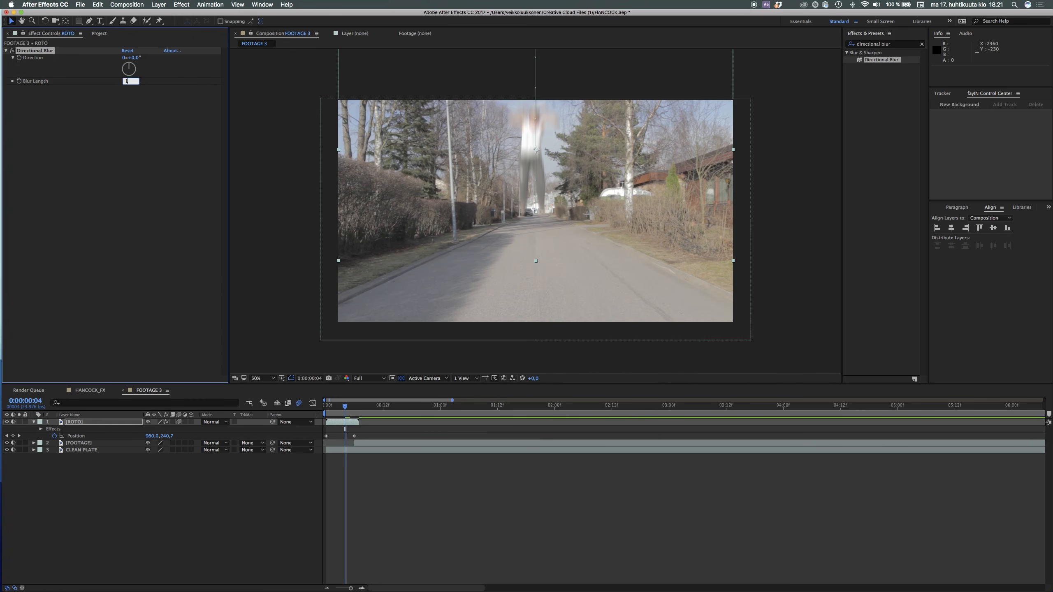
type("00")
key("Return")
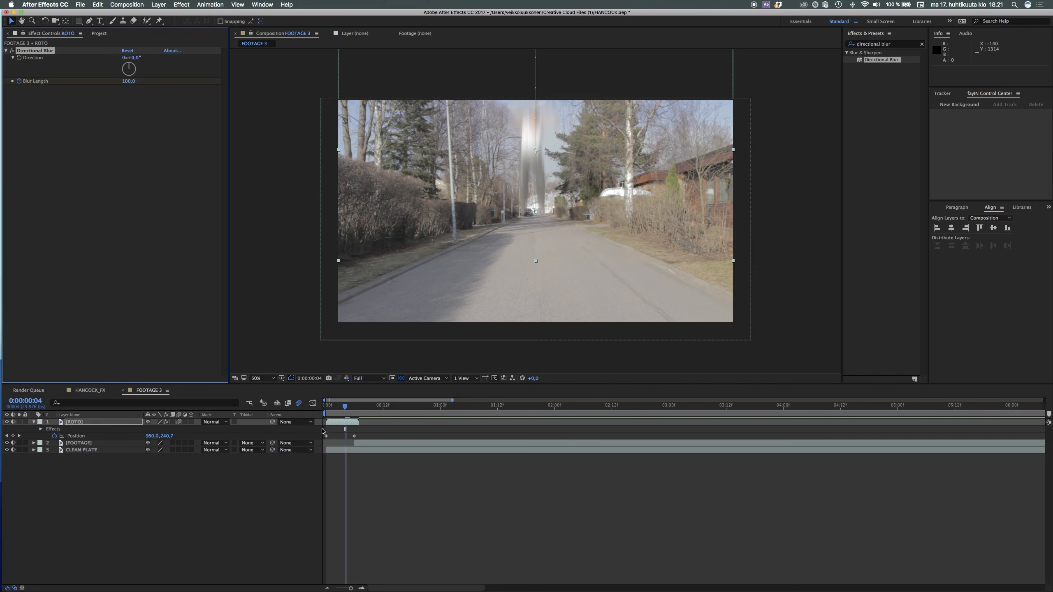
- Shift the Blur Length keyframe to the first frame and set Blur Length to 0 at 0:00:00:06
key("u")
left_click(325, 436)
left_click_drag(346, 409, 354, 416)
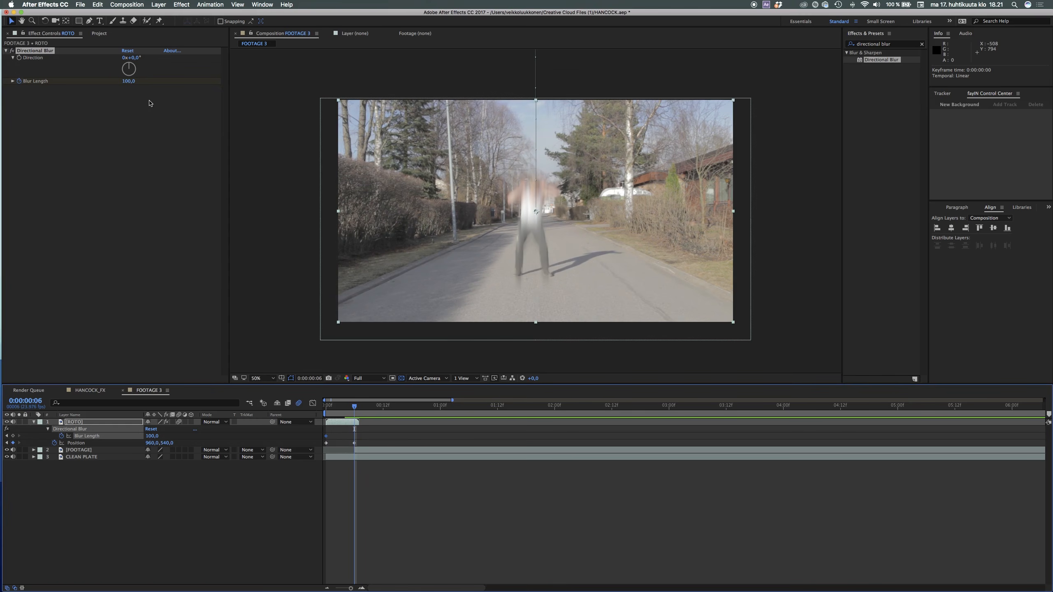
left_click(130, 83)
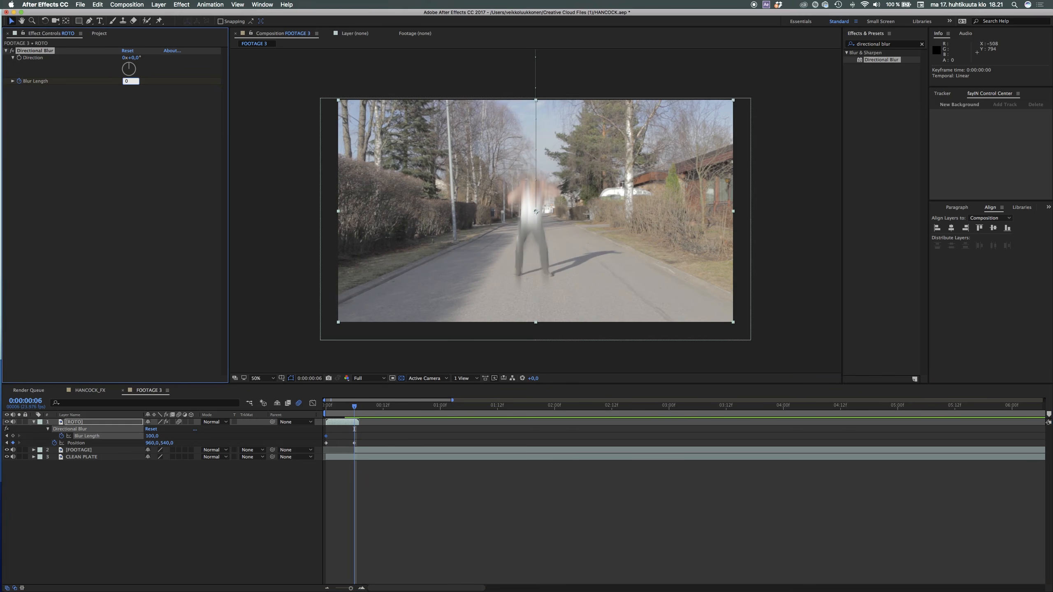
key("Return")
- Play back the blurred fall and landing from the first frame
left_click(326, 408)
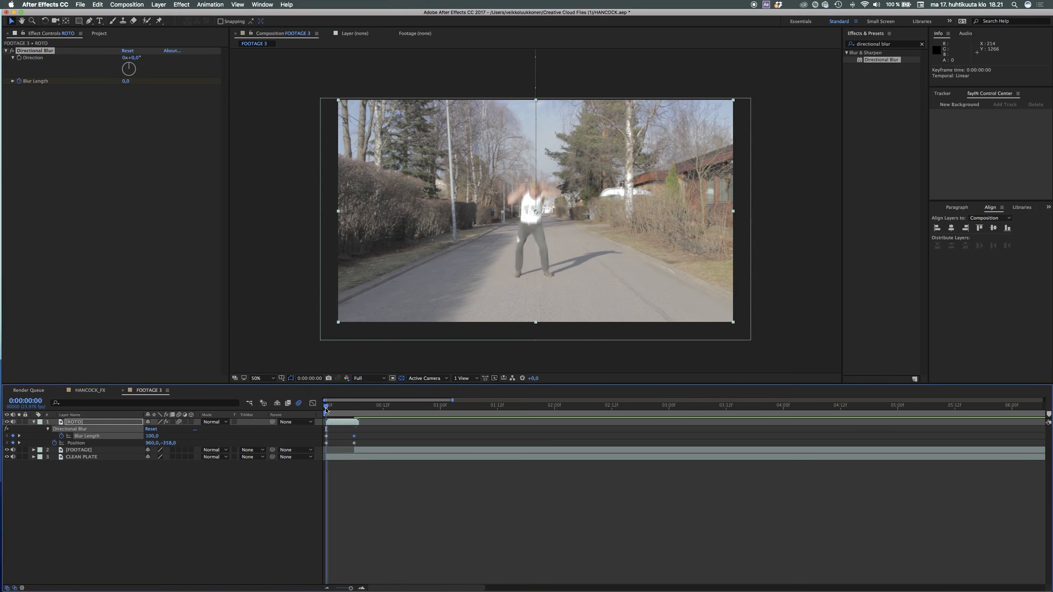
key("space")
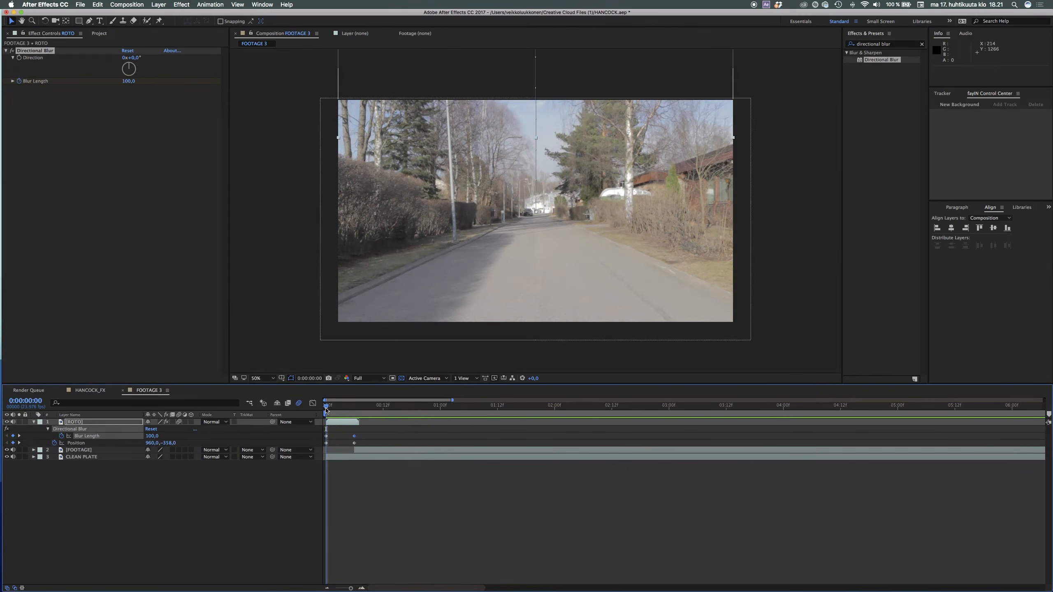
left_click(456, 443)
left_click_drag(456, 442, 432, 442)
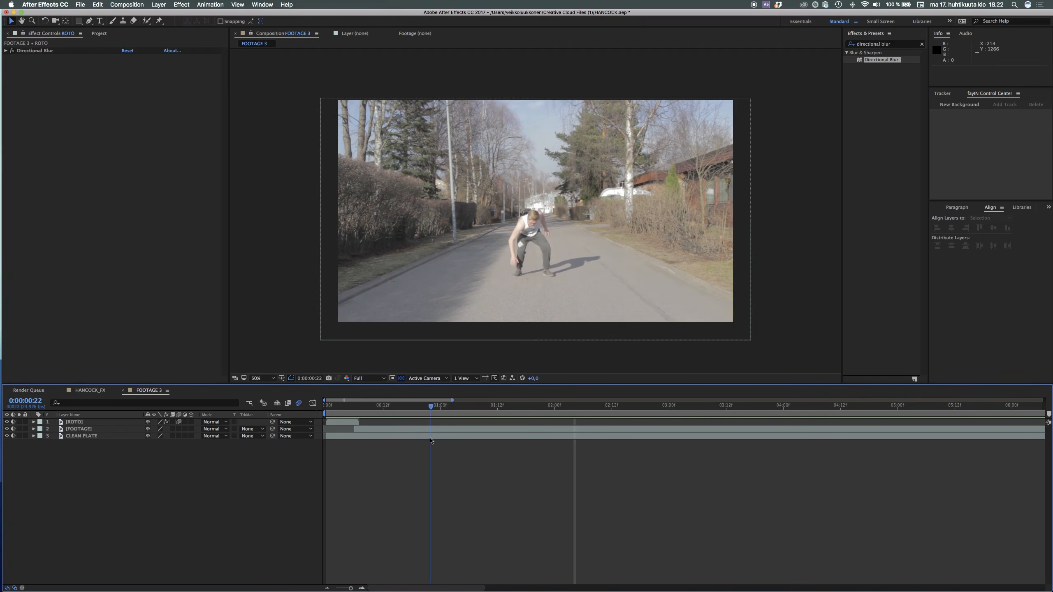
- Add the Ground_Crack_18_2K_0515.mov clip to the composition as the top layer
left_click(100, 34)
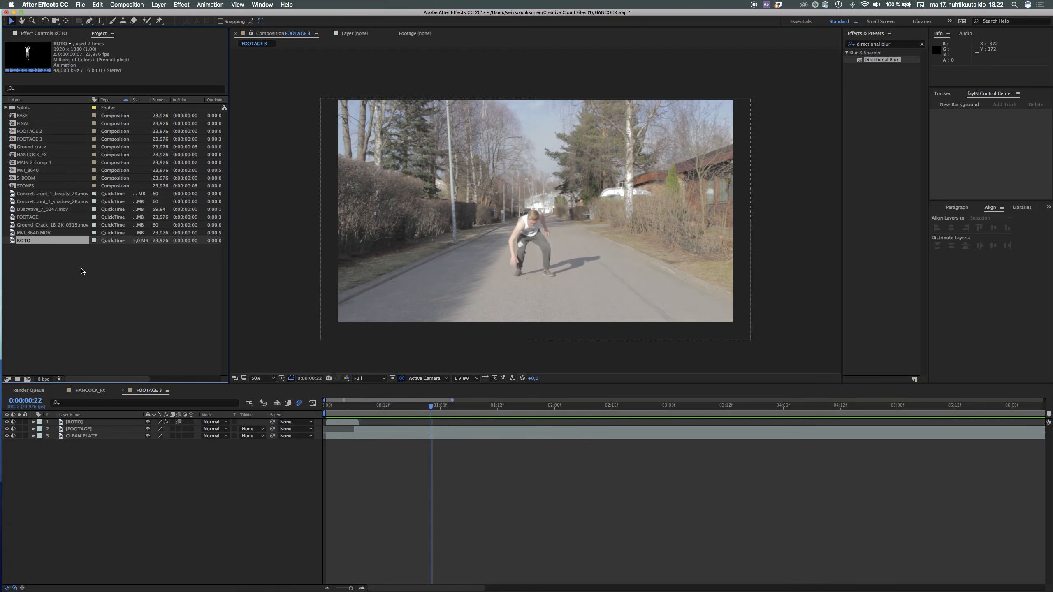
left_click(85, 266)
left_click(64, 227)
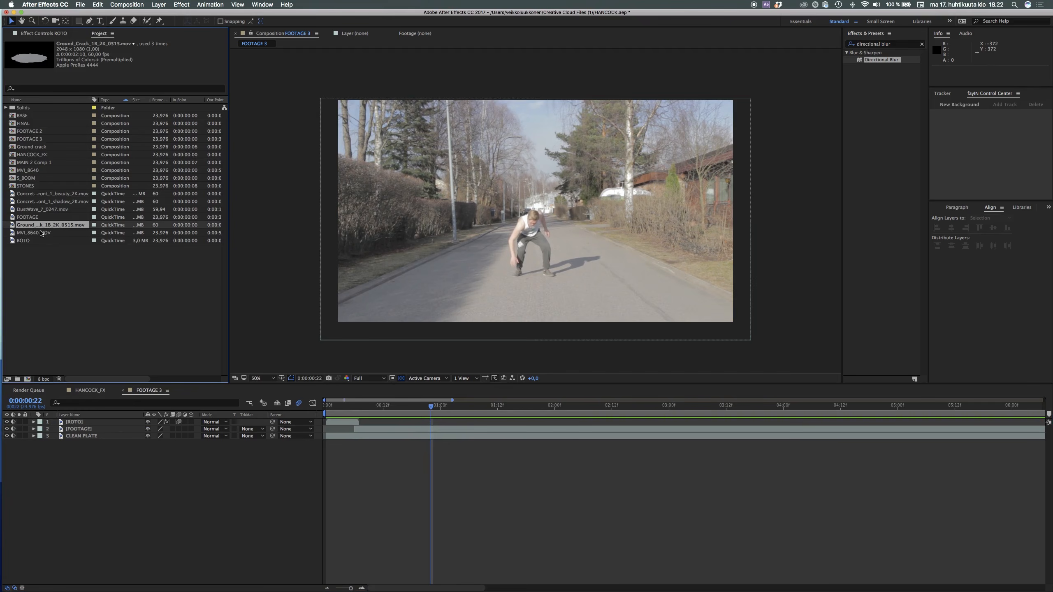
left_click_drag(32, 226, 54, 420)
- Preview the ground crack clip on its own with the other layers soloed out, and restore them
left_click(19, 422)
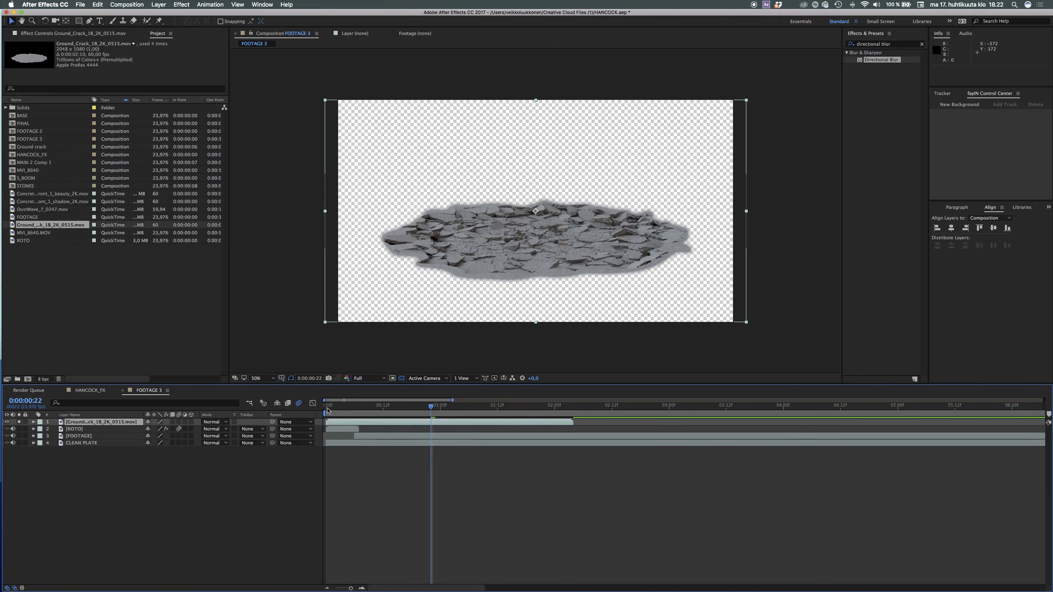
key("space")
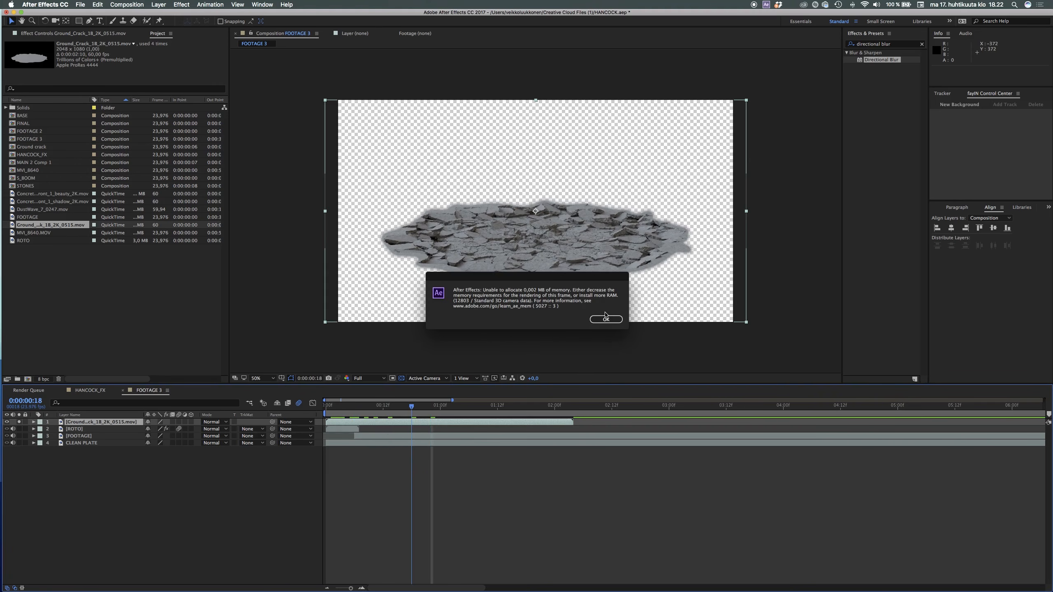
left_click(605, 319)
left_click_drag(380, 408, 404, 441)
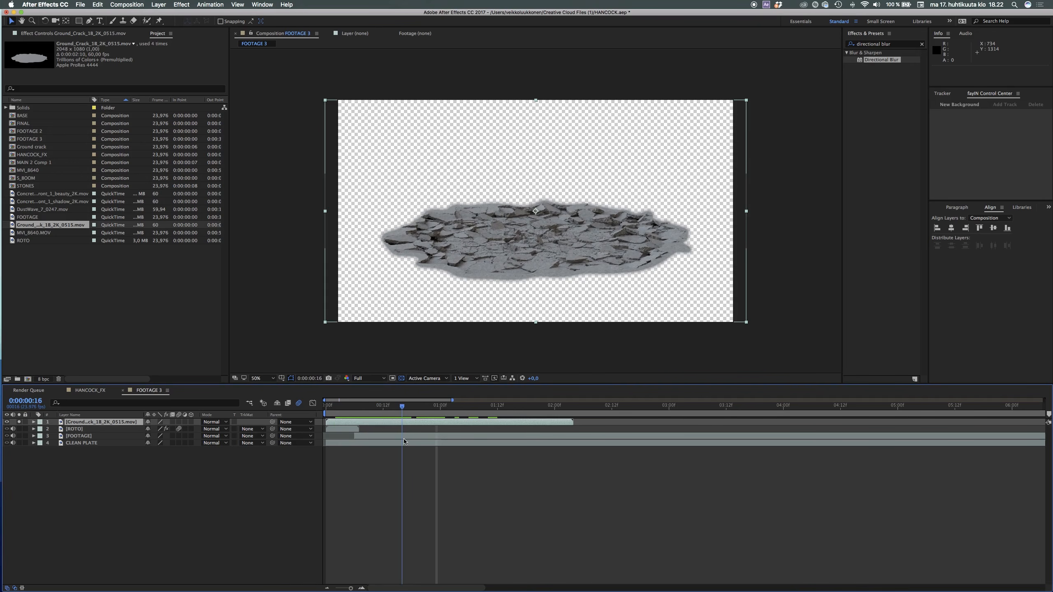
left_click(19, 422)
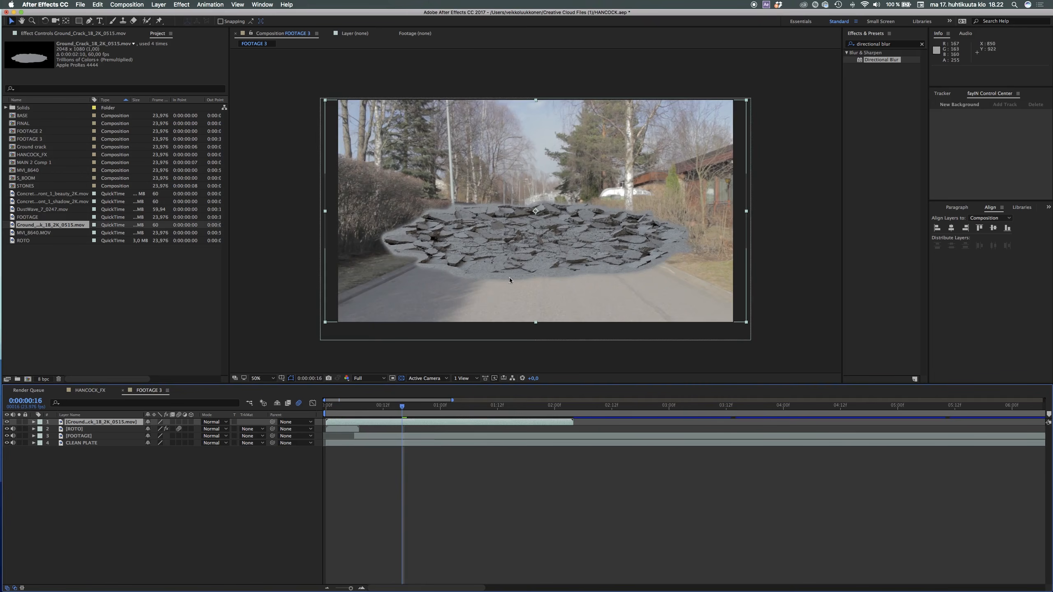
- Scale the ground crack layer down to about half size and place it under the crouching man at position 940, 790
left_click(539, 228)
key("super+alt+minus")
key("super+alt+minus")
key("super+alt+minus")
key("super+alt+minus")
key("super+alt+minus")
key("super+alt+minus")
key("super+alt+minus")
key("super+alt+minus")
key("super+alt+minus")
key("super+alt+minus")
key("super+alt+minus")
key("super+alt+minus")
key("super+alt+minus")
key("super+alt+minus")
key("super+alt+minus")
key("super+alt+minus")
key("super+alt+minus")
key("super+alt+minus")
key("super+alt+minus")
key("super+alt+minus")
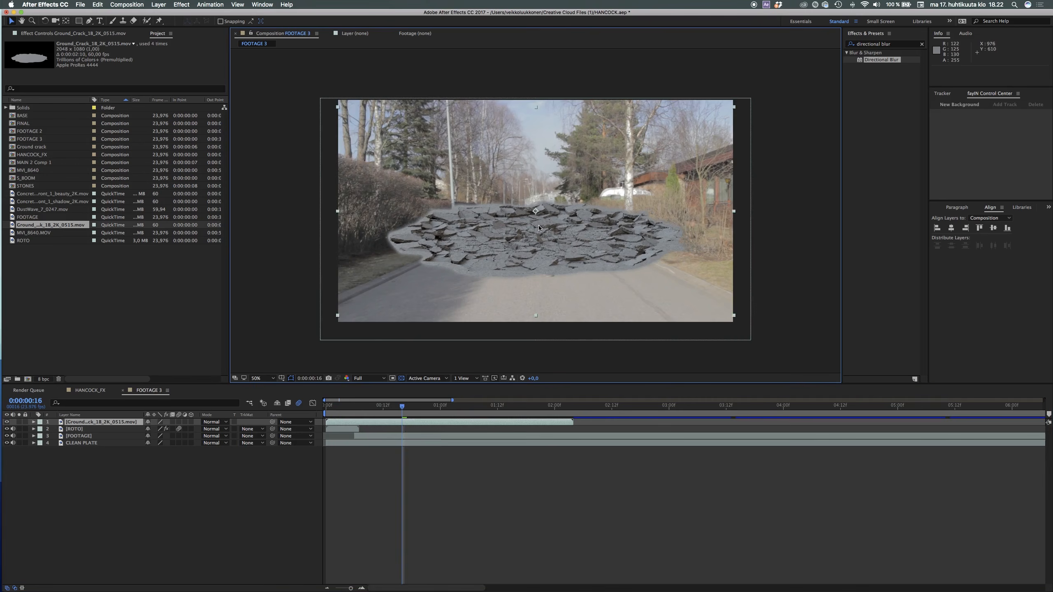
left_click_drag(536, 220, 531, 272)
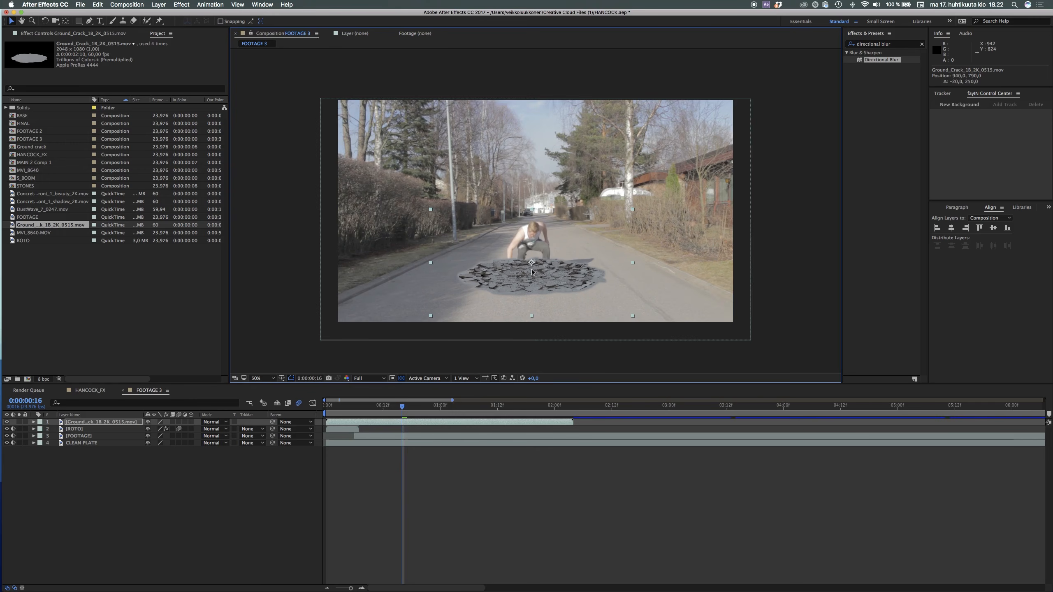
- Make the ground crack layer 3D, set its X Rotation to about -42° and reposition it to about 940, 833.3, 227.4
left_click(192, 422)
key("r")
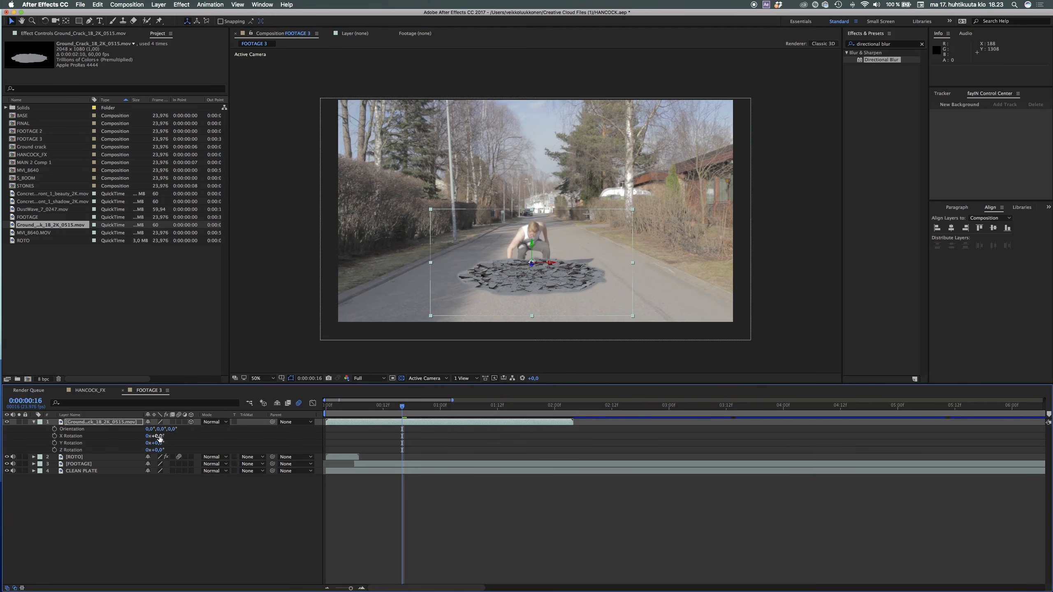
left_click_drag(160, 437, 147, 442)
mouse_move(532, 251)
left_mouse_down()
mouse_move(534, 291)
mouse_move(541, 237)
mouse_move(543, 245)
left_mouse_up()
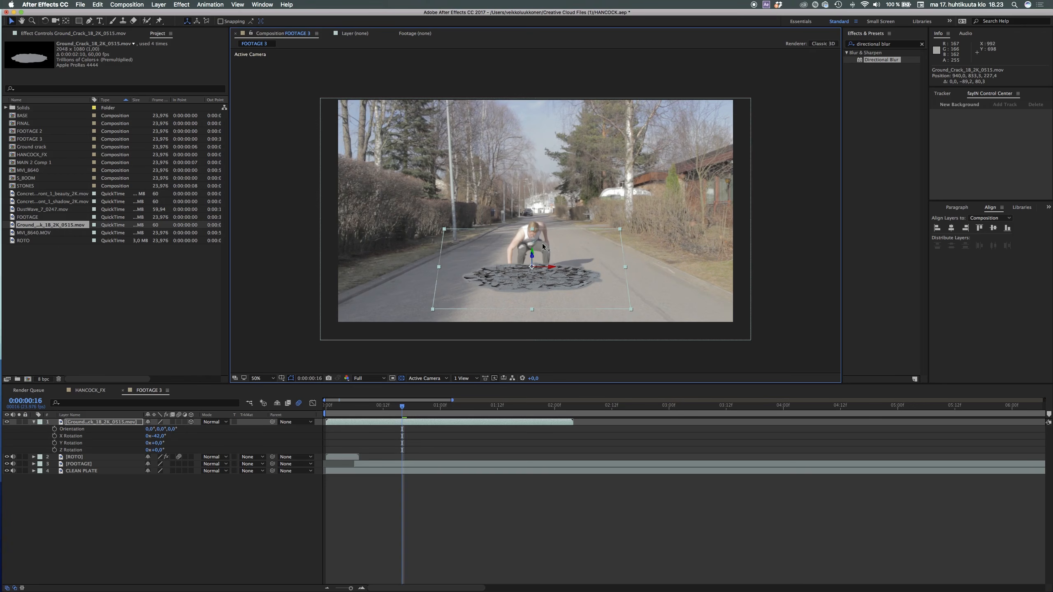
left_click(144, 502)
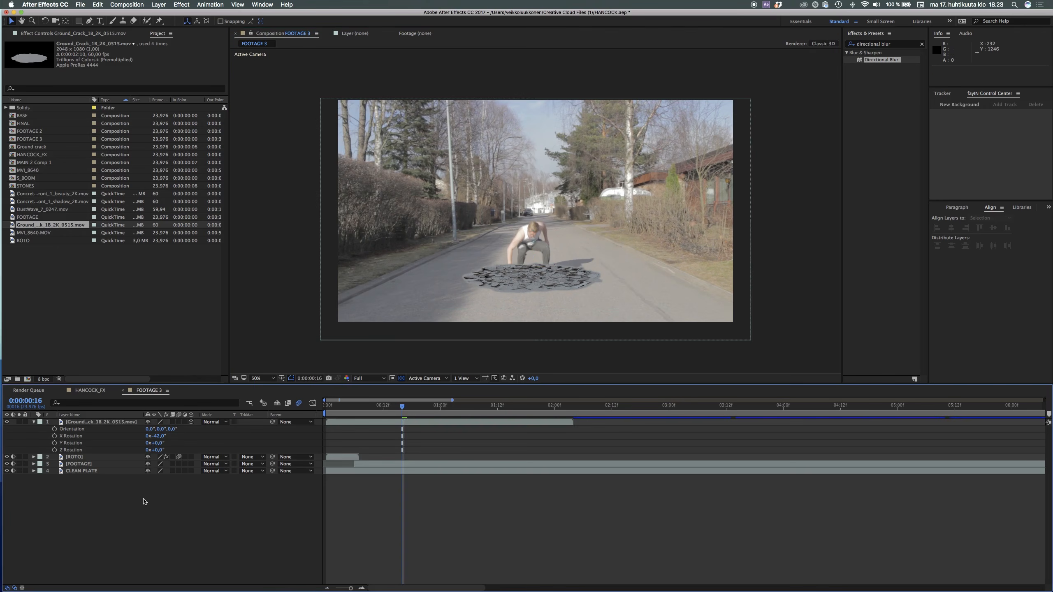
left_click(34, 422)
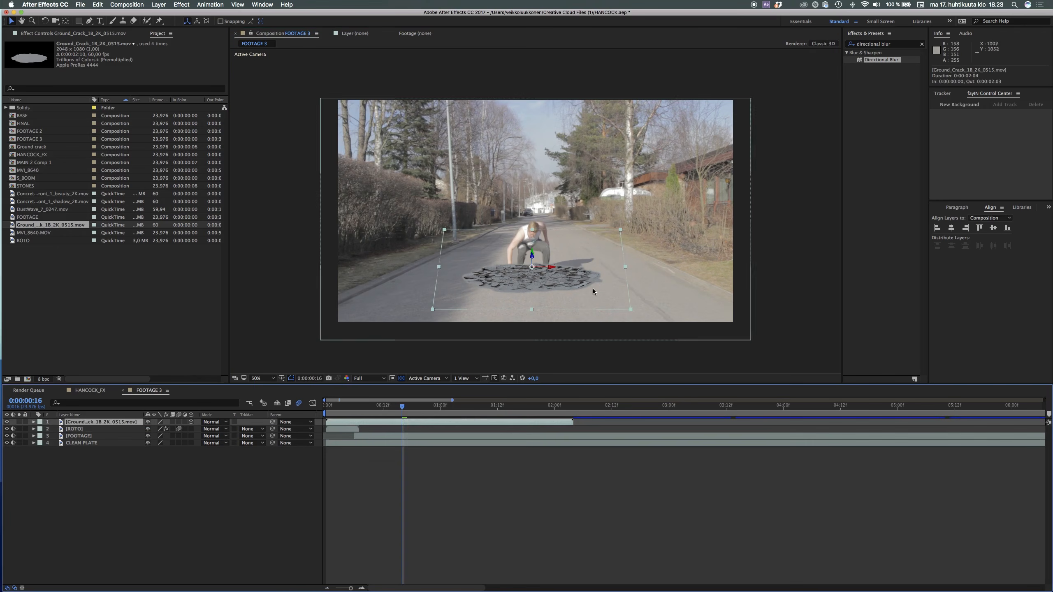
- Apply Keylight (1.2) to the ground crack layer and sample the grey of the cracked ground as its Screen Colour
left_click(892, 45)
type("ke")
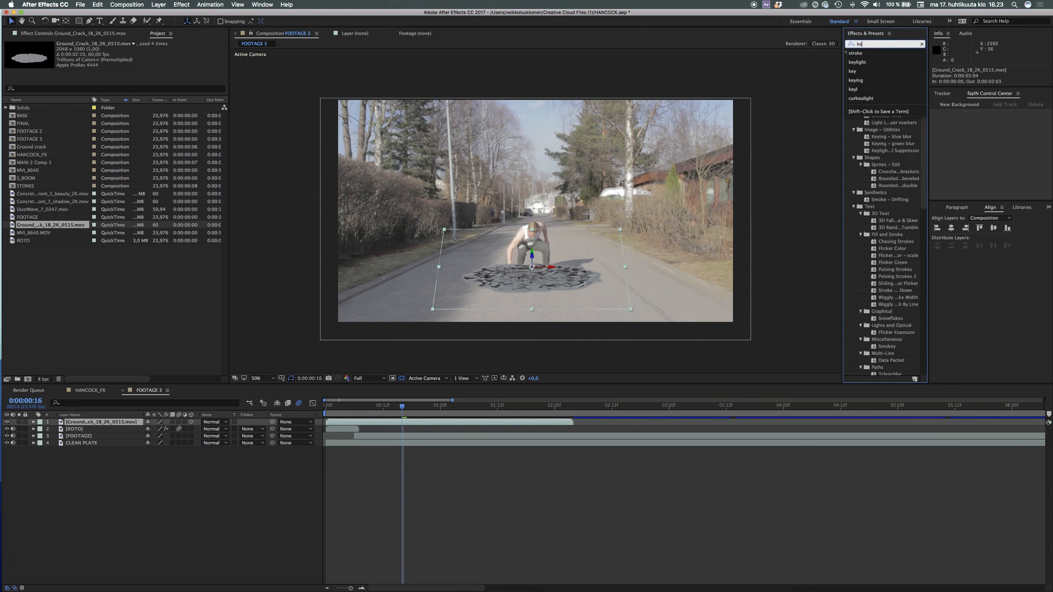
type("ylight")
double_click(879, 81)
left_click(138, 104)
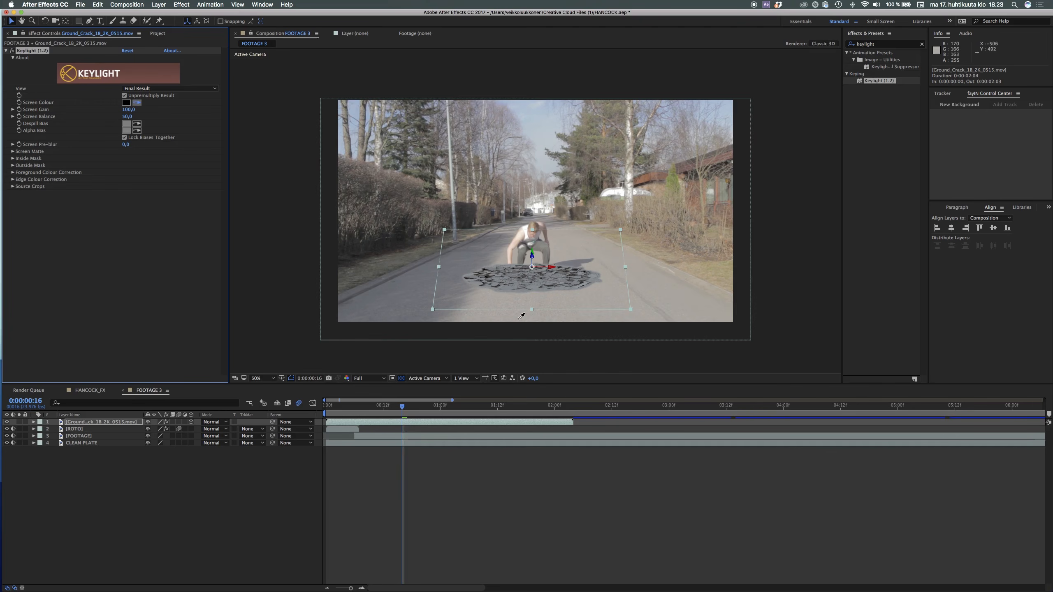
left_click(512, 283)
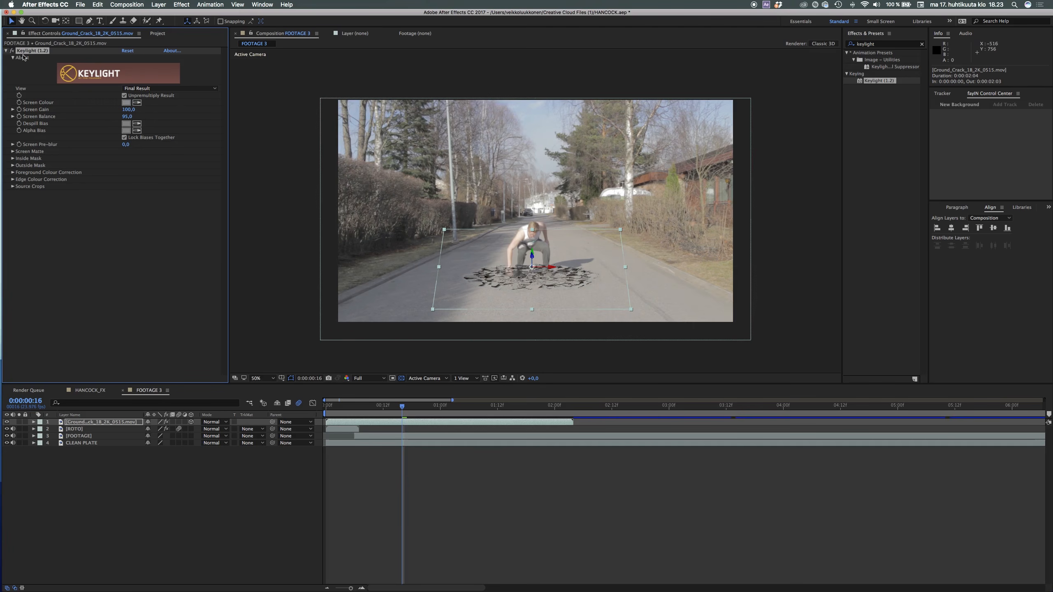
left_click(6, 50)
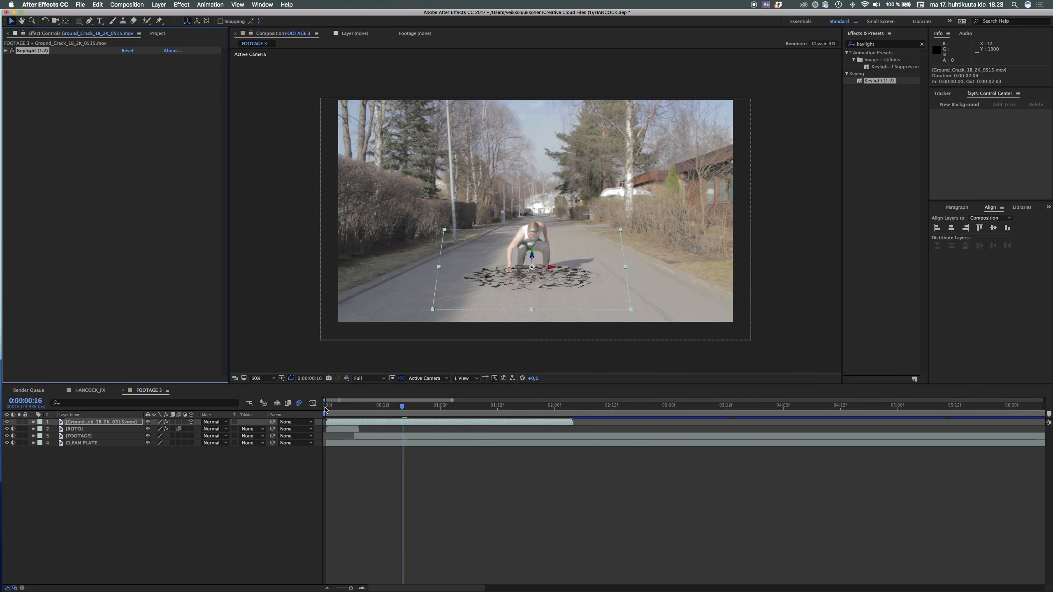
- Preview the landing and shift the ground crack layer so that it starts at 0:00:00:05
left_click(325, 409)
key("space")
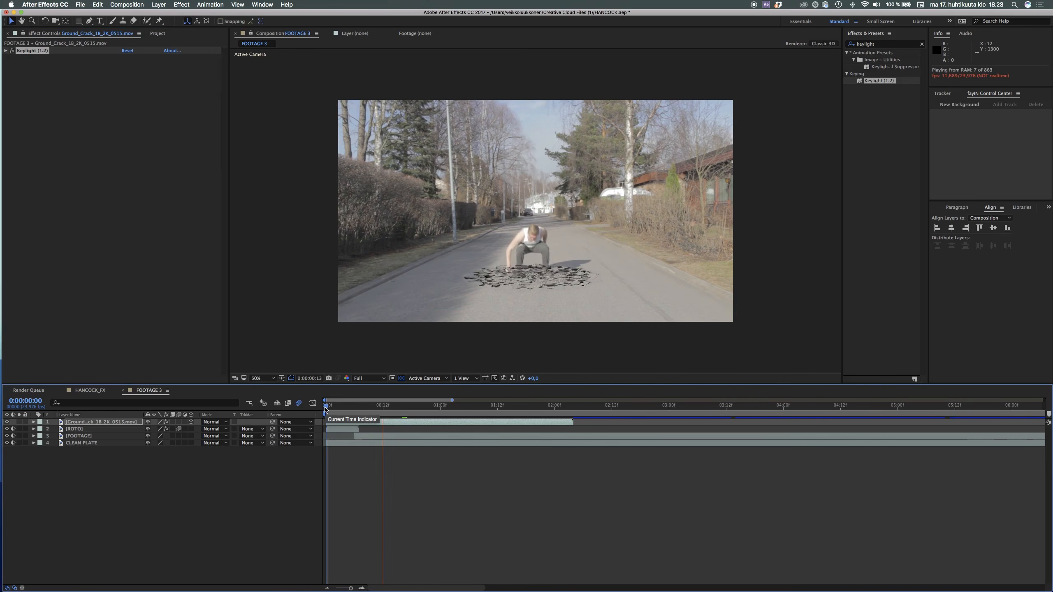
key("space")
left_click(351, 409)
key("space")
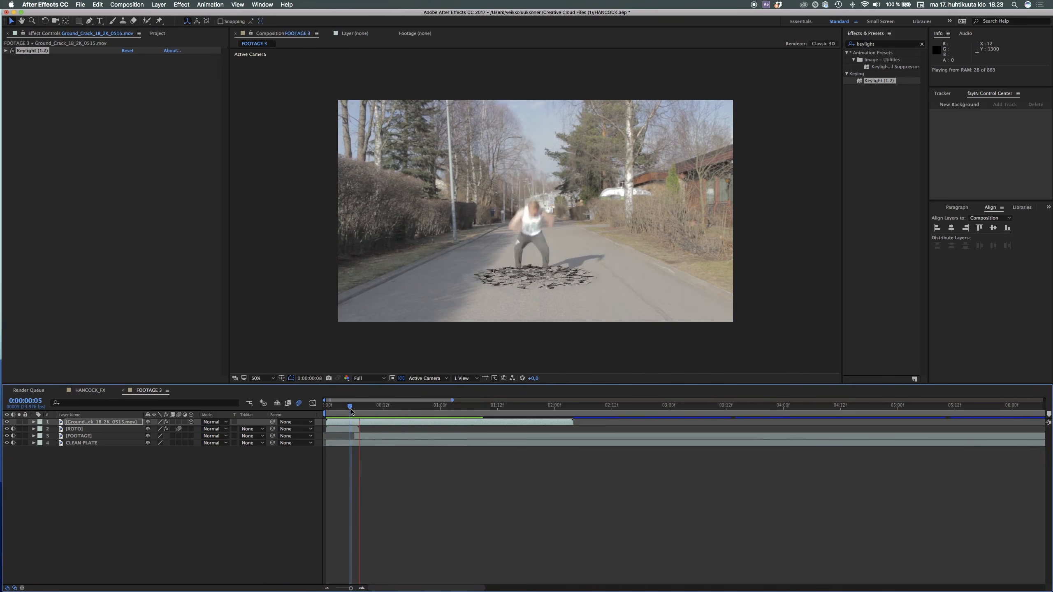
key("space")
key("Page_Down")
key("Page_Down")
left_click_drag(360, 423, 383, 432)
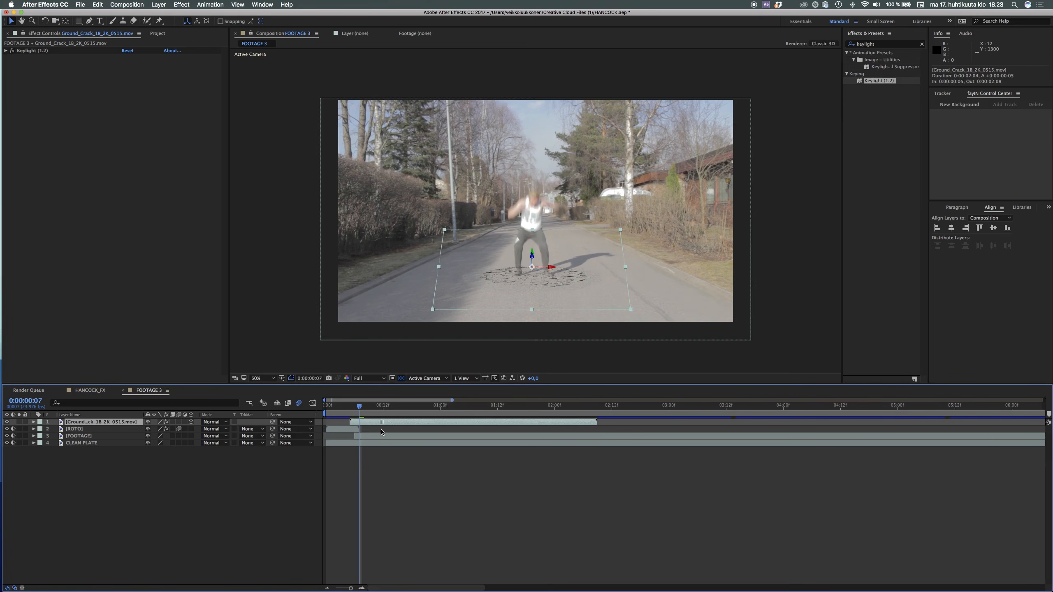
- Play the composition from frame 3 to check the crack's timing against the landing
left_click(341, 408)
key("space")
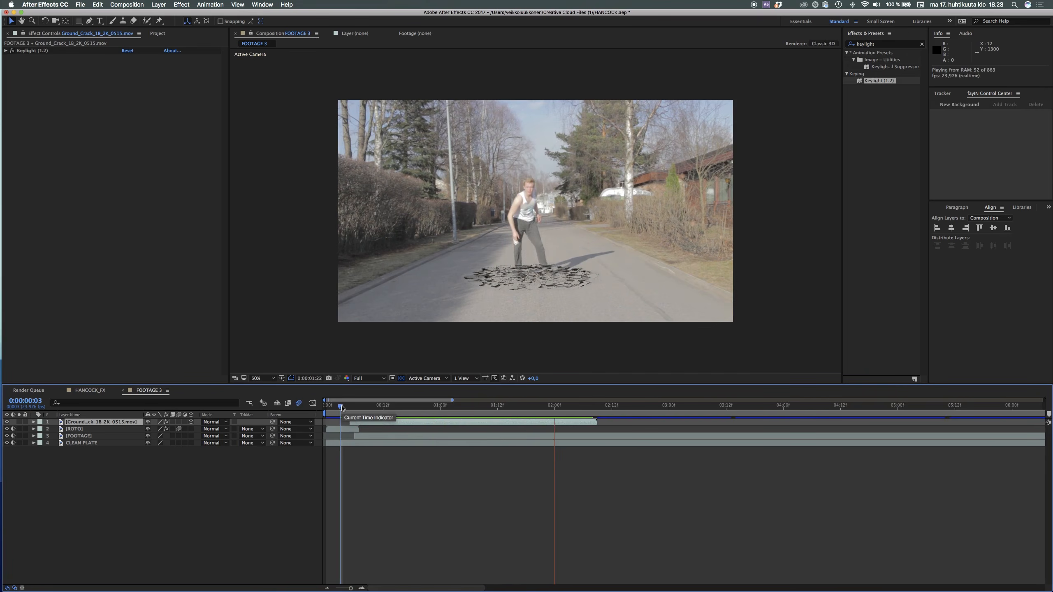
key("space")
key("space")
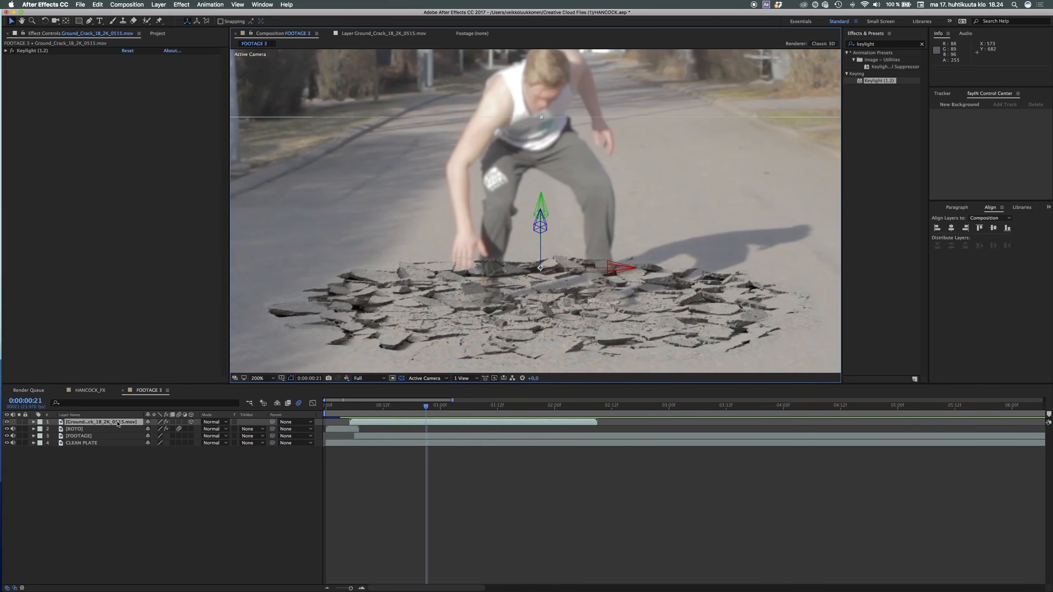
- Rename the ground crack layer to GROUND CRACK and deselect it
left_click(118, 423)
key("Return")
type("GROUND")
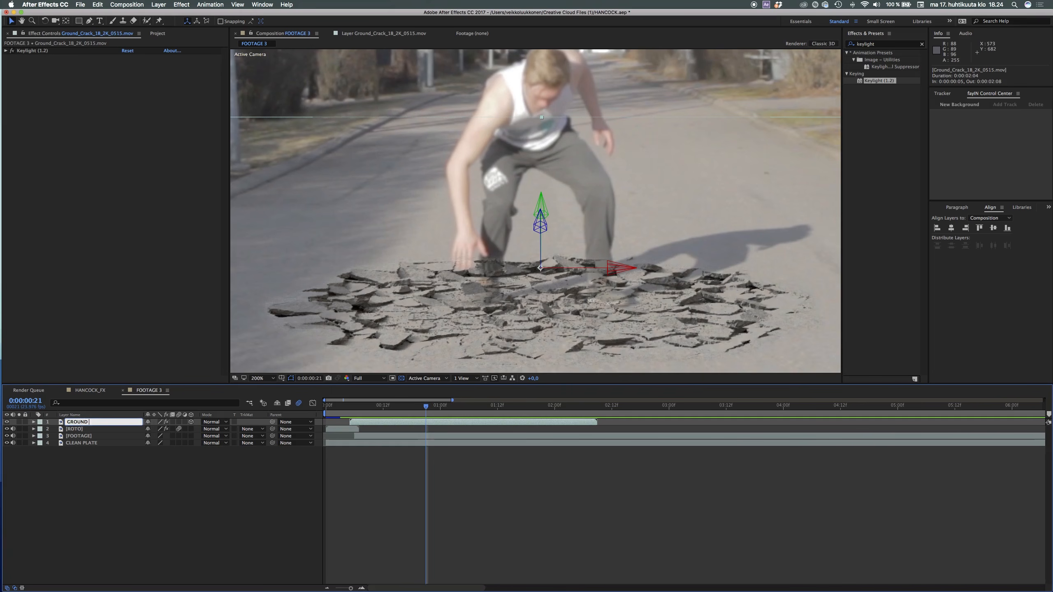
type(" CRACK")
key("Return")
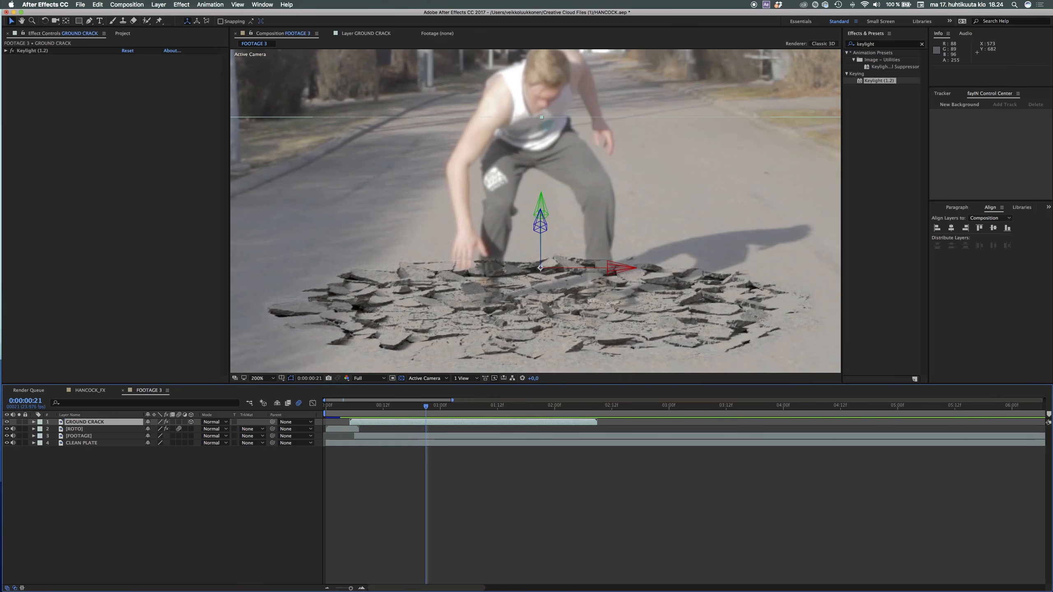
left_click(150, 487)
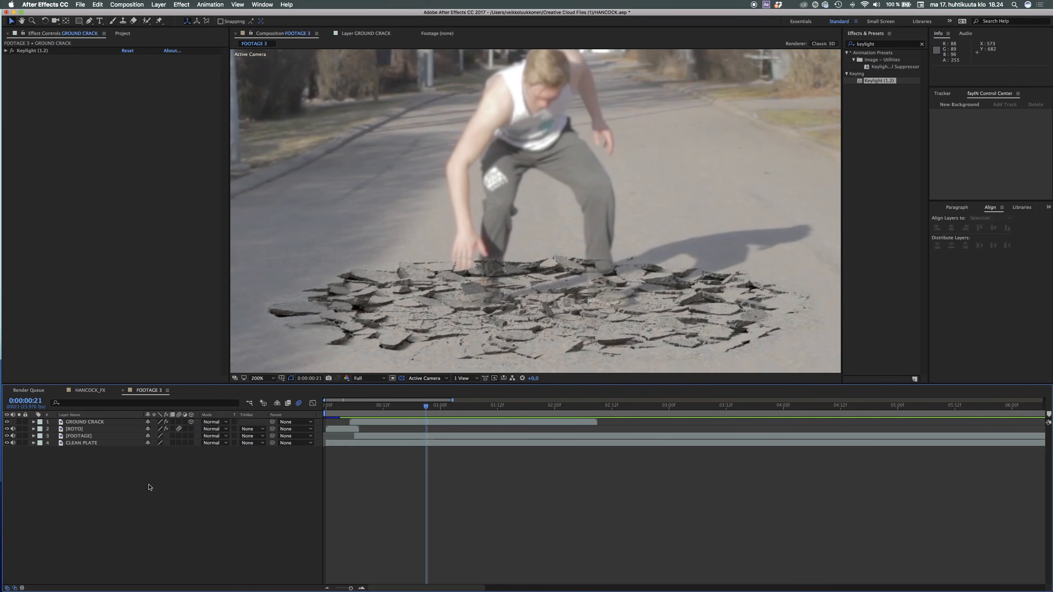
- Hide the GROUND CRACK layer and review the FOOTAGE layer around the landing at frame 7
left_click(7, 422)
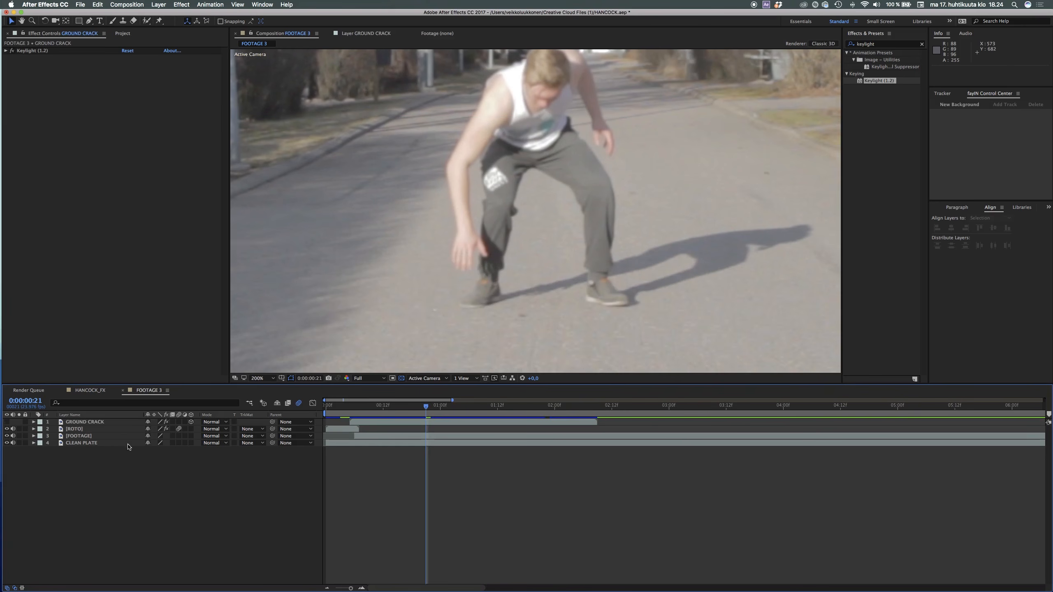
left_click(382, 436)
left_click_drag(358, 409, 359, 433)
key("space")
key("space")
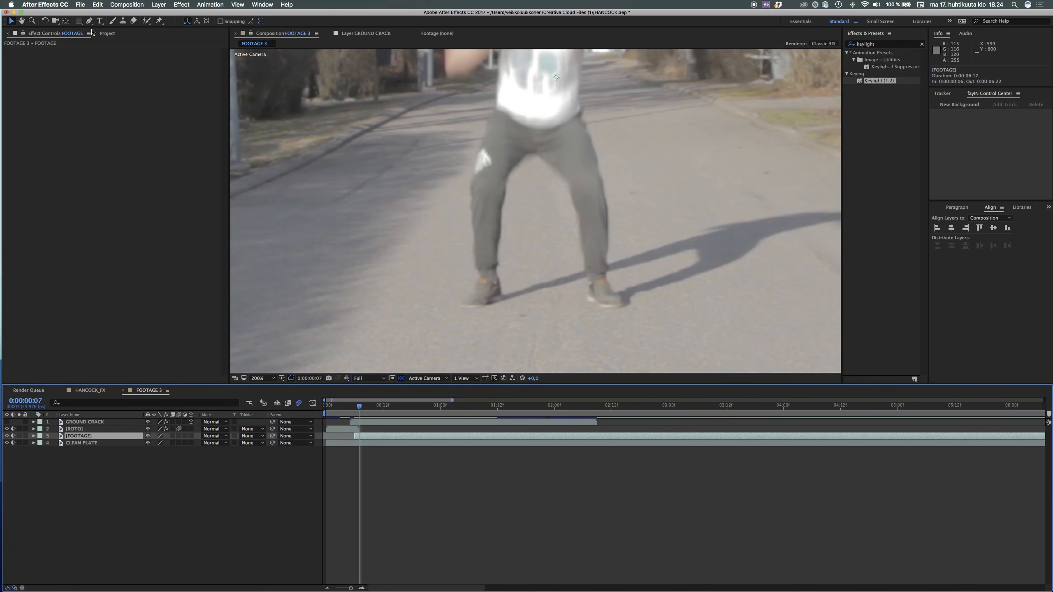
- Duplicate the FOOTAGE layer and name the copy CRACK ROTO
key("super+d")
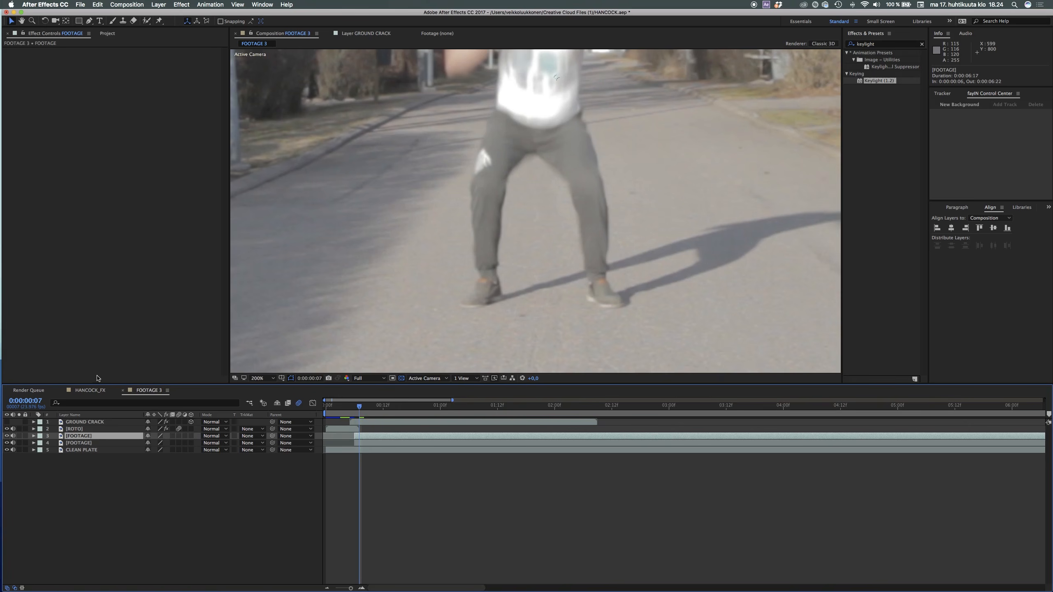
key("Return")
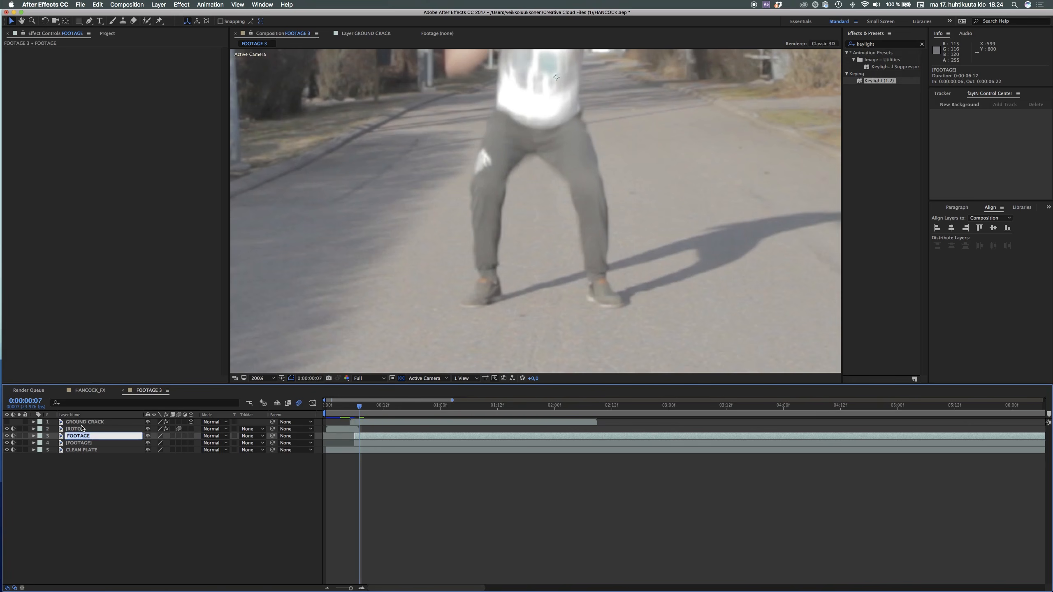
type("CRACK ROTO")
key("Return")
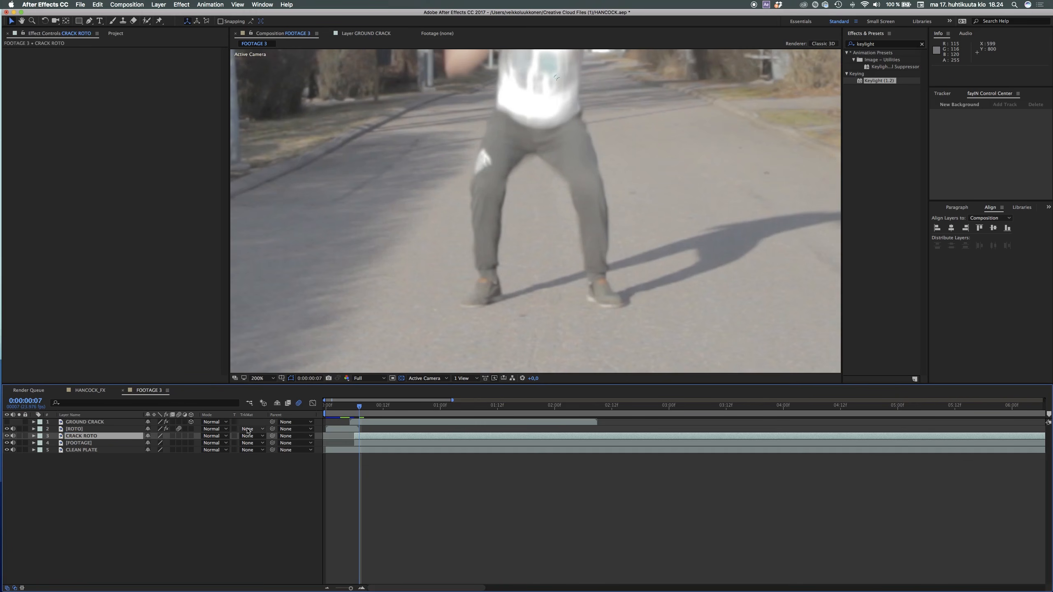
- At frame 6, draw a closed Pen tool mask around the man's legs and shoes on the CRACK ROTO layer
left_click_drag(356, 408, 353, 412)
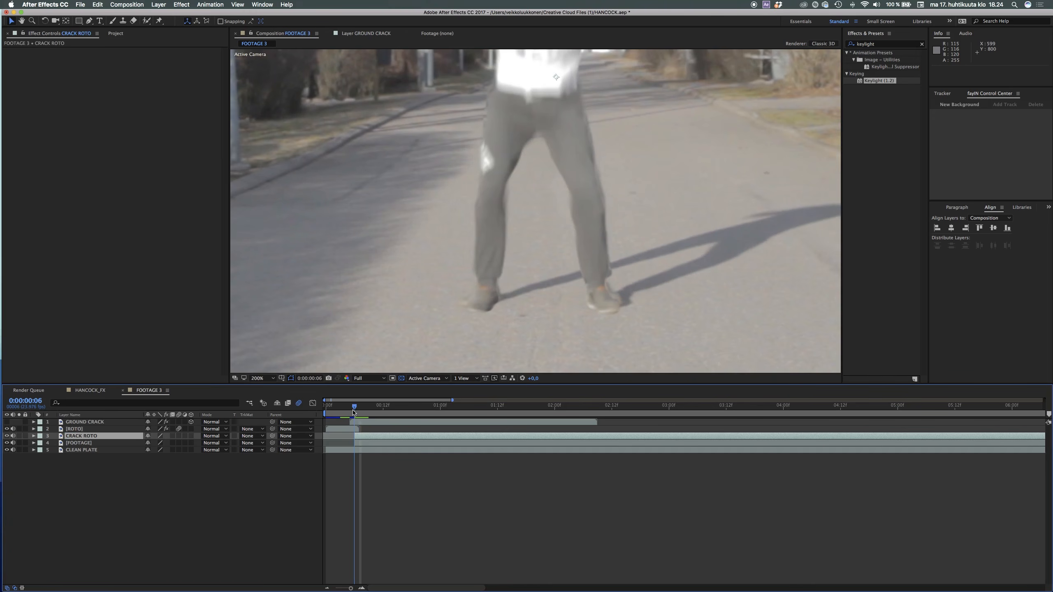
left_click(92, 21)
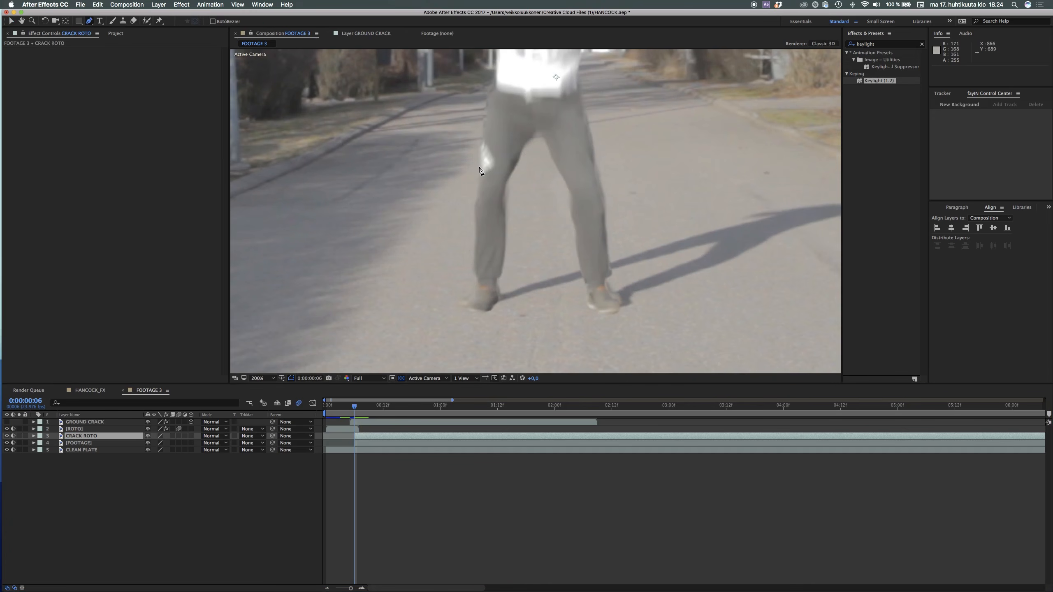
left_click(479, 167)
left_click(479, 187)
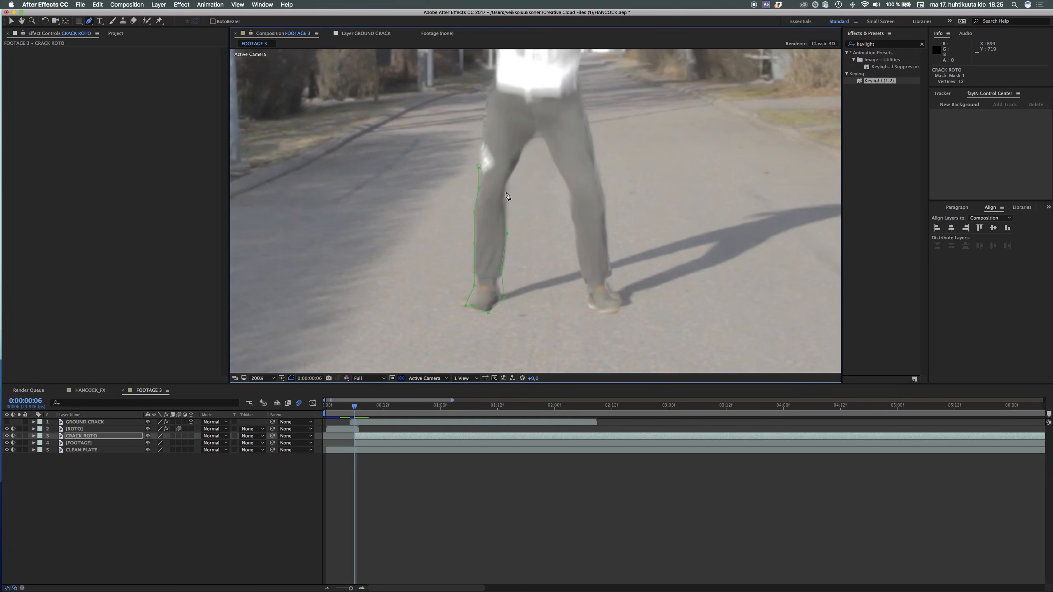
left_click(495, 89)
left_click(489, 96)
left_click(479, 135)
left_click(479, 167)
- Move the GROUND CRACK layer directly below CRACK ROTO and make it visible again
left_click_drag(85, 422, 84, 439)
left_click(6, 436)
- Keyframe the CRACK ROTO mask path at frame 6 and refit its shoe and inner-leg points to the man at frame 8
left_click(82, 429)
key("m")
key("Page_Down")
key("Page_Down")
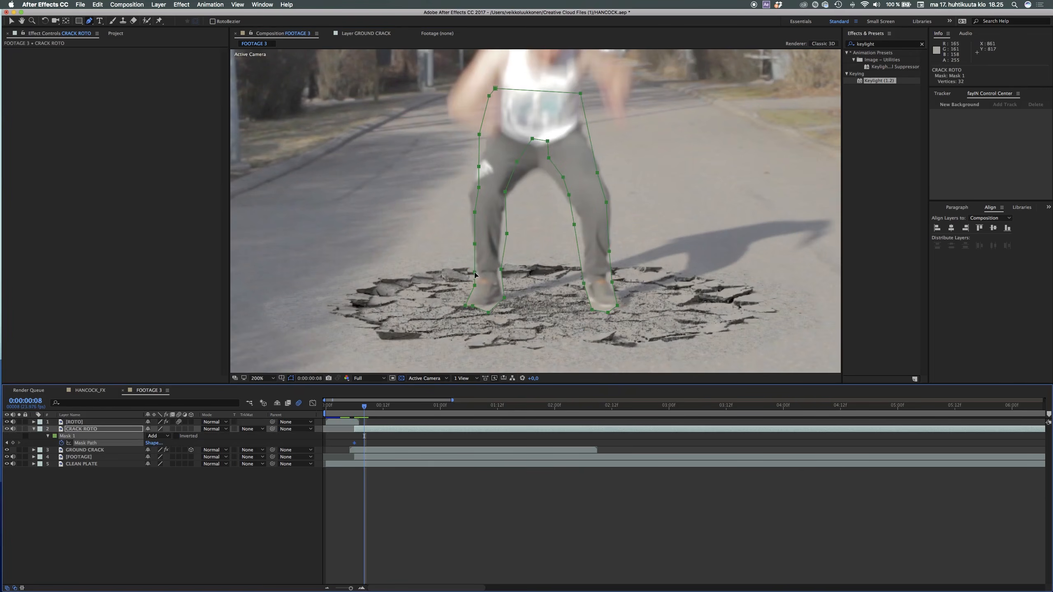
left_click_drag(488, 312, 491, 305)
left_click_drag(501, 269, 497, 274)
left_click_drag(574, 225, 582, 220)
- Two frames further on, widen the mask's left side around the man's lowered arm and tighten it around the right-hand shoe
key("Page_Down")
key("Page_Down")
left_click_drag(474, 272, 470, 267)
left_click_drag(475, 243, 447, 262)
left_click_drag(475, 214, 449, 218)
left_click_drag(479, 188, 446, 195)
left_click_drag(617, 306, 606, 282)
left_click_drag(608, 312, 606, 307)
left_click_drag(592, 309, 593, 303)
- In the following frame, pull the mask's outer left points down and outward to follow the arm reaching towards the ground
key("Page_Down")
left_click_drag(447, 261, 476, 251)
left_click_drag(441, 290, 457, 283)
left_click_drag(449, 218, 442, 289)
left_click_drag(445, 195, 435, 277)
left_click_drag(479, 166, 446, 192)
- Advance one more frame and fine-tune the mask's lower left points around the man's hand
key("Page_Down")
left_click_drag(442, 289, 443, 303)
left_click_drag(457, 283, 432, 293)
mouse_move(458, 296)
left_mouse_down()
mouse_move(459, 264)
mouse_move(458, 292)
left_mouse_up()
left_click_drag(445, 191, 441, 197)
- Four frames further on, refit the mask to the inner edge of the left-hand leg and the outer edge of the right-hand leg
key("Page_Down")
key("Page_Down")
key("Page_Down")
key("Page_Down")
left_click_drag(459, 263, 468, 263)
left_click_drag(475, 285, 502, 280)
left_click_drag(507, 233, 514, 238)
left_click_drag(610, 251, 612, 251)
- Continue through the crouch frames, drawing the mask's outer left points back in towards the left-hand leg
key("Page_Down")
key("Page_Down")
key("v")
left_click_drag(425, 287, 449, 311)
left_click_drag(443, 304, 451, 245)
key("Page_Down")
key("Page_Down")
key("Page_Down")
key("Page_Down")
left_click_drag(438, 258, 466, 261)
- Step through the crouch frames to check the mask and refit its points around the right-hand thigh
key("Page_Down")
key("Page_Down")
key("Page_Down")
key("Page_Down")
key("Page_Down")
key("Page_Up")
key("Page_Up")
key("Page_Up")
key("Page_Up")
key("Page_Up")
key("Page_Up")
key("Page_Up")
key("Page_Up")
key("Page_Down")
key("Page_Down")
key("Page_Down")
left_click_drag(607, 202, 615, 199)
left_click_drag(581, 220, 584, 213)
- Advance through the frames and move the mask's outer points outward along the right-hand shin and knee
key("Page_Down")
key("Page_Down")
key("Page_Down")
left_click_drag(611, 251, 614, 254)
key("Page_Down")
left_click_drag(614, 199, 626, 210)
- Four frames further on, add a mask point at the inner side of the right-hand ankle and align it with the leg
key("Page_Down")
key("Page_Down")
key("Page_Down")
key("Page_Down")
key("g")
left_click(585, 270)
key("v")
left_click_drag(585, 270, 587, 272)
- Advance about eleven frames and move the mask's inner point on the right-hand thigh towards the crotch
key("Page_Down")
key("Page_Down")
key("Page_Down")
key("Page_Down")
key("Page_Down")
key("Page_Down")
key("Page_Down")
key("Page_Down")
key("Page_Down")
key("Page_Down")
key("Page_Down")
left_click_drag(589, 214, 567, 197)
- A few frames further on, refit the mask to the right-hand knee and ankle and the inner edge of the left-hand leg
key("Page_Up")
key("Page_Down")
key("Page_Down")
key("Page_Down")
key("Page_Down")
left_click_drag(587, 272, 584, 270)
left_click_drag(626, 209, 604, 218)
left_click_drag(502, 280, 501, 277)
left_click_drag(514, 238, 505, 236)
- Three frames further on, adjust the mask points along both sides of the right-hand leg and the outer left-hand ankle
key("Page_Down")
key("Page_Down")
key("Page_Down")
mouse_move(568, 194)
left_mouse_down()
mouse_move(557, 188)
mouse_move(559, 211)
left_mouse_up()
left_click_drag(604, 218, 598, 221)
left_click_drag(473, 262, 477, 262)
- Over the last roto frames, reshape the mask around the right-hand foot as it moves
key("Page_Down")
key("Page_Down")
key("Page_Up")
key("Page_Up")
key("Page_Down")
key("Page_Down")
mouse_move(584, 272)
left_mouse_down()
mouse_move(576, 265)
mouse_move(567, 278)
left_mouse_up()
key("Page_Down")
left_click_drag(594, 303, 597, 268)
key("Page_Down")
- Preview the roto and set the CRACK ROTO mask feather to 6 pixels
left_click(607, 405)
key("space")
key("f")
left_click(160, 443)
type("6")
key("Return")
- End the composition's work area shortly after the landing action, with the timeline and composition view zoomed out
left_click_drag(517, 407, 554, 407)
key("n")
left_click_drag(350, 587, 311, 584)
key("comma")
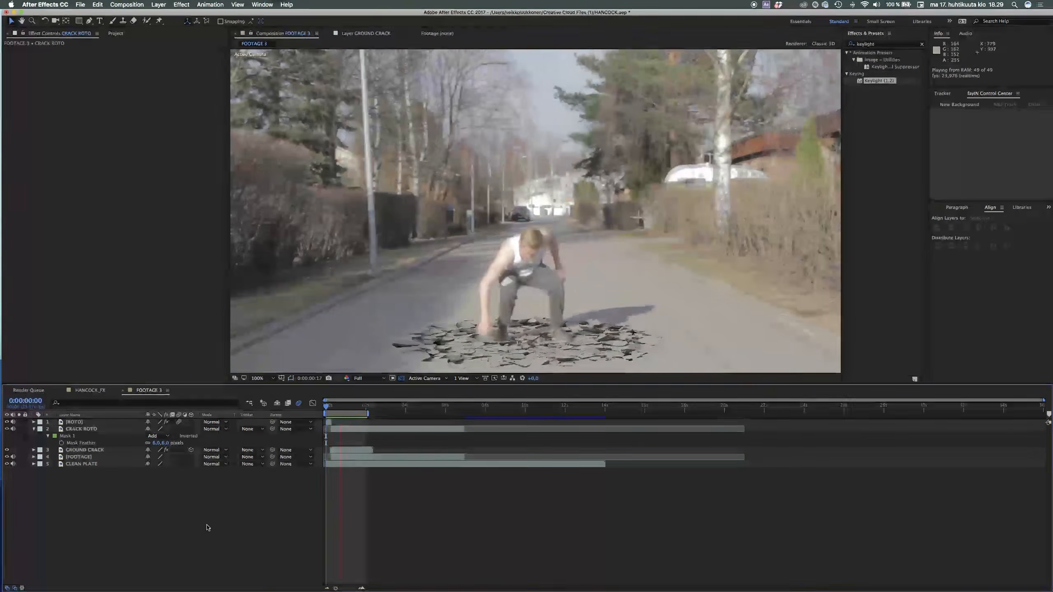
key("comma")
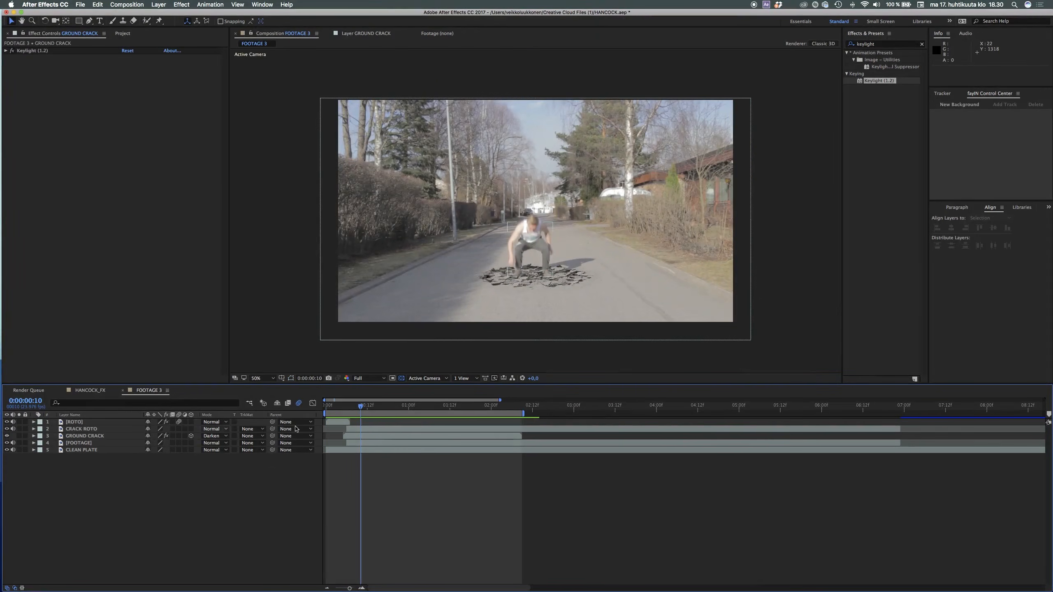
- At frame 9, add DustWave_7_0247.mov to the composition between the CRACK ROTO and GROUND CRACK layers
left_click_drag(327, 411, 357, 425)
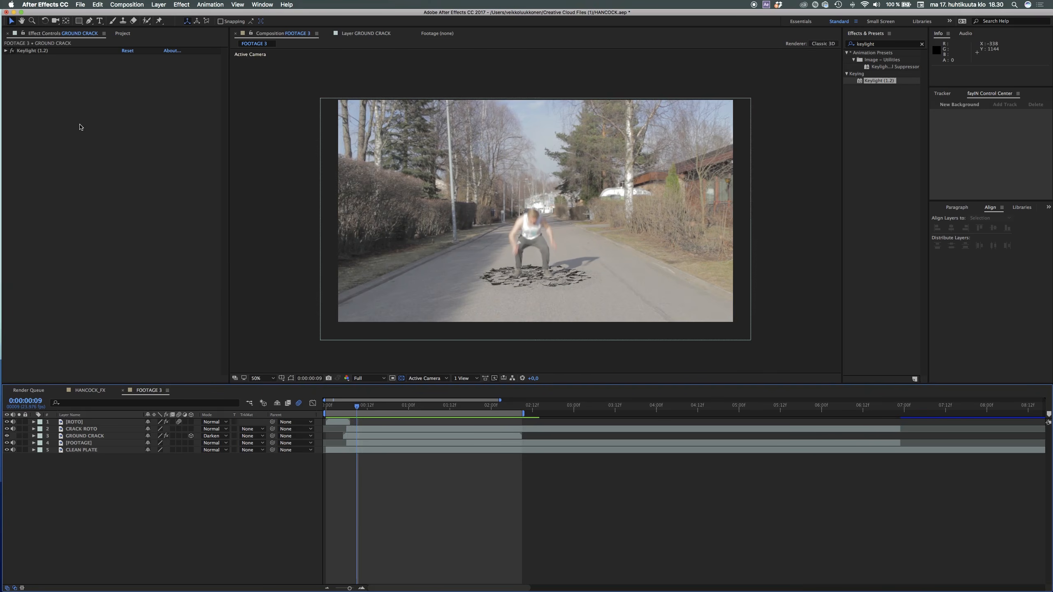
left_click(123, 34)
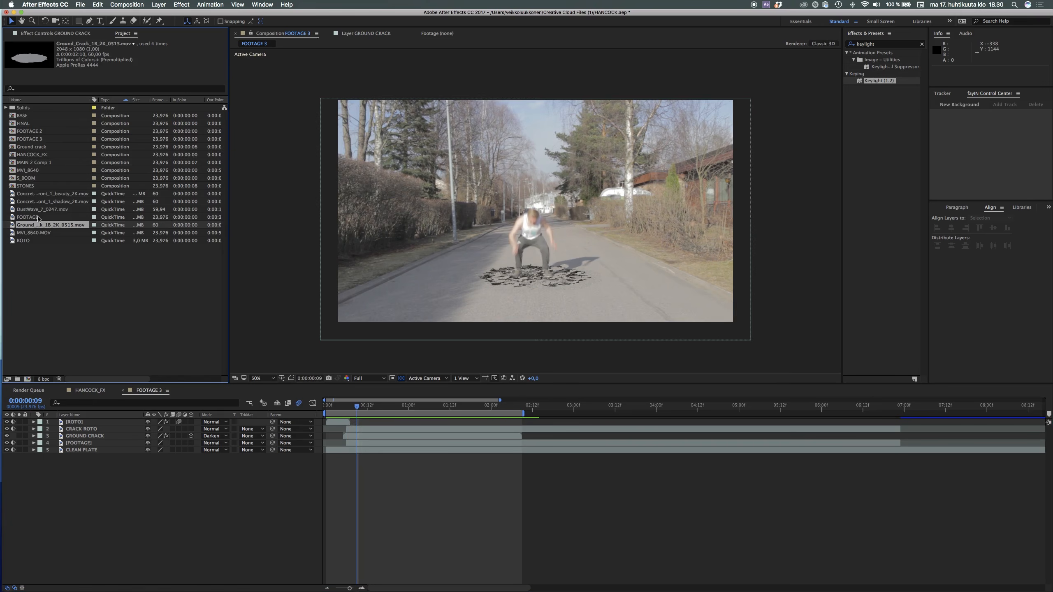
left_click_drag(23, 209, 84, 431)
left_click(543, 267)
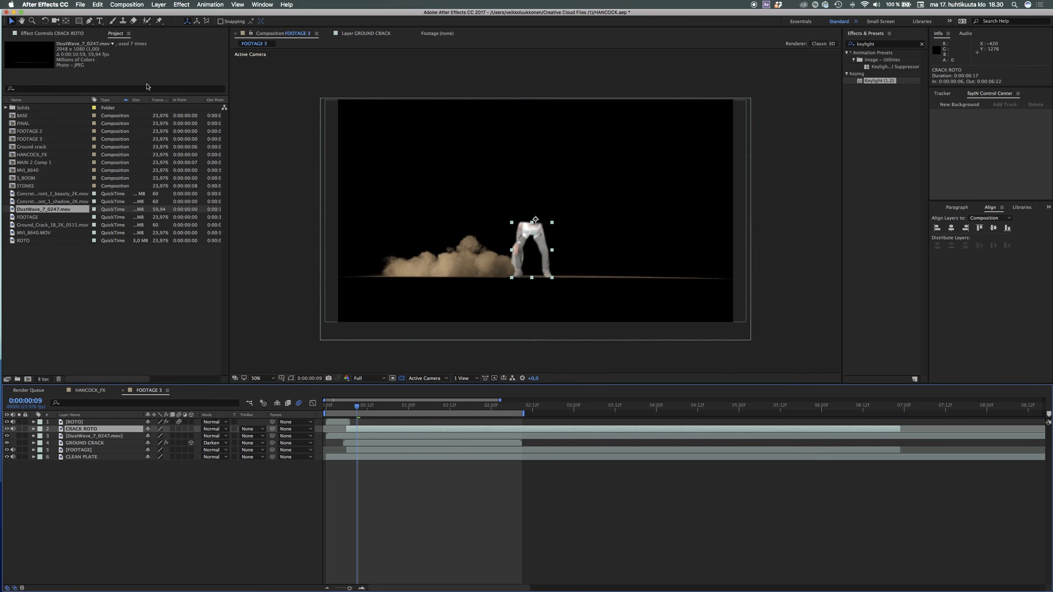
left_click(78, 22)
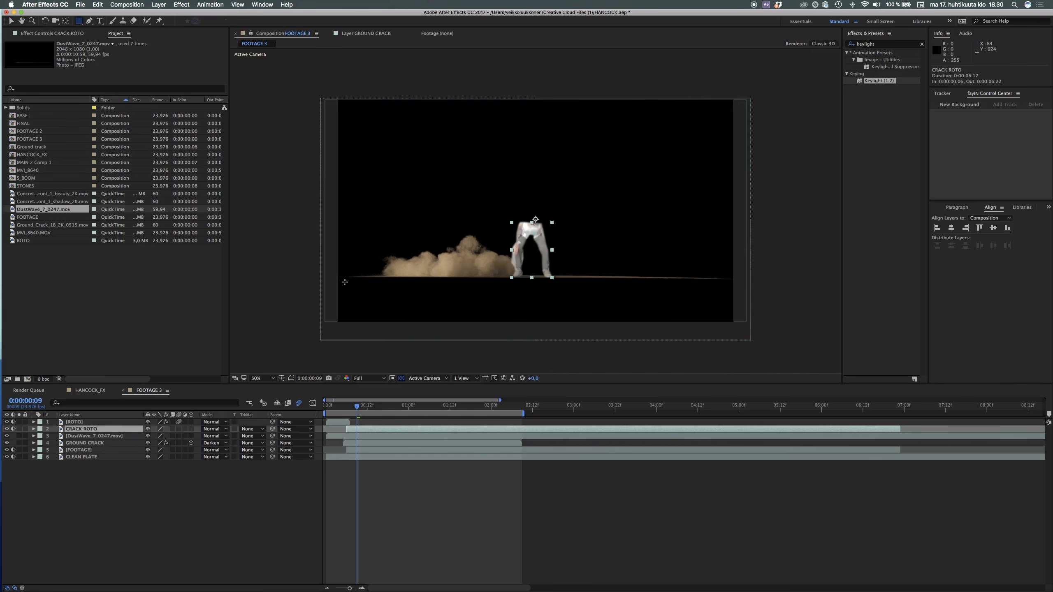
left_click_drag(332, 274, 736, 319)
key("super+z")
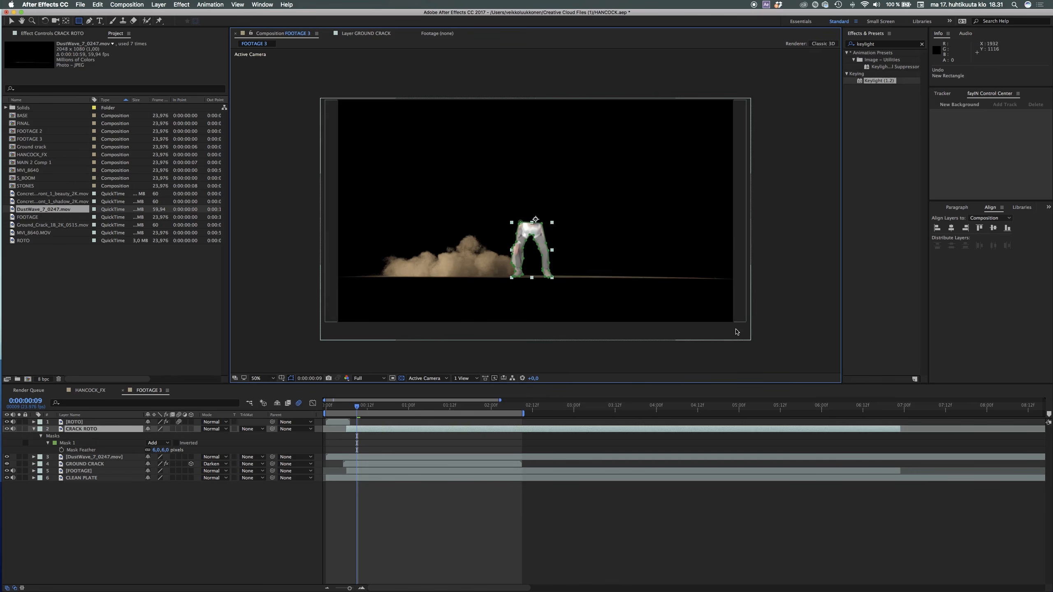
left_click(34, 429)
- Mask the ground strip below the DustWave layer's dust with an inverted rectangle feathered by 39 pixels
left_click(77, 436)
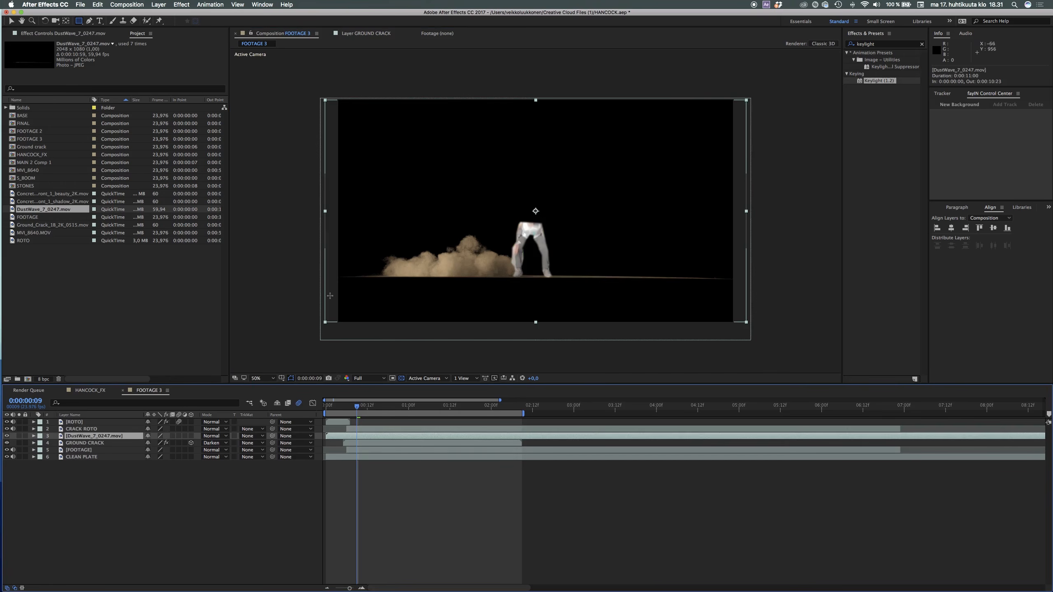
left_click_drag(332, 273, 748, 325)
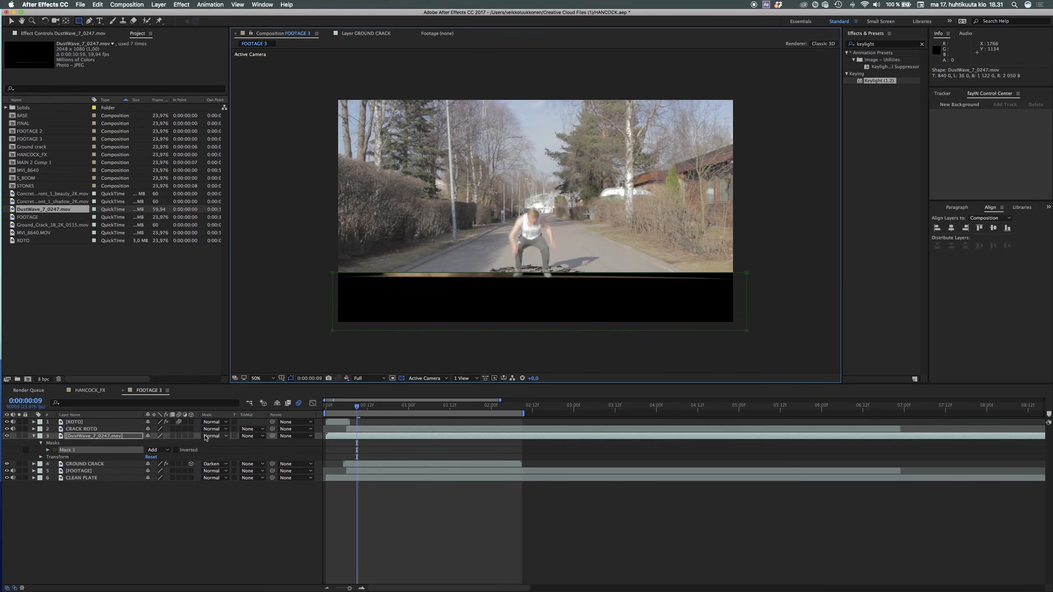
left_click(176, 450)
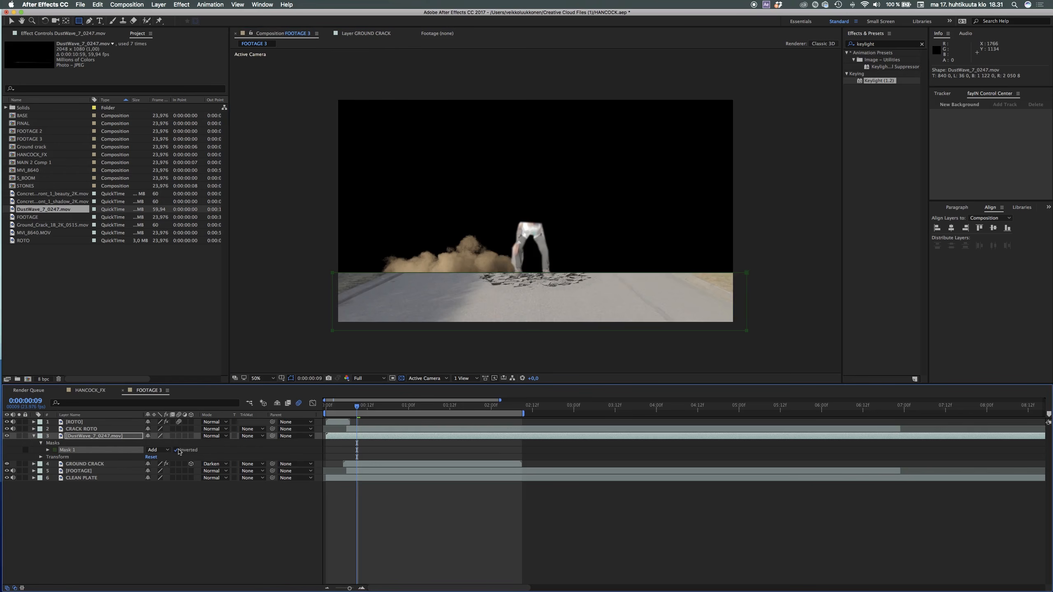
key("f")
left_click_drag(152, 451, 176, 457)
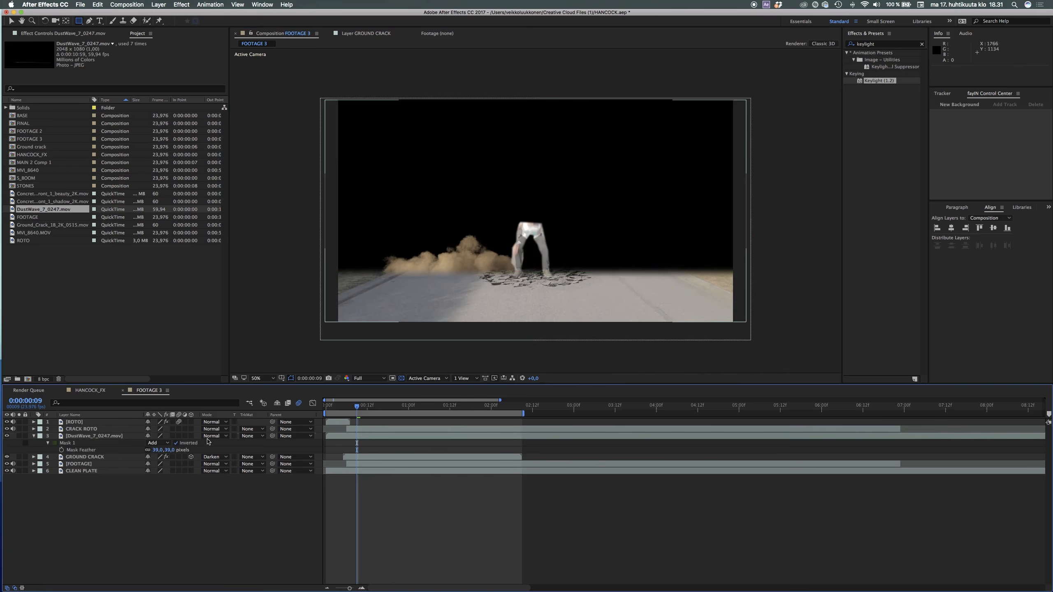
- Set the DustWave layer's blending mode to Screen and center its dust behind the man over the ground crack
left_click(213, 436)
left_click(233, 360)
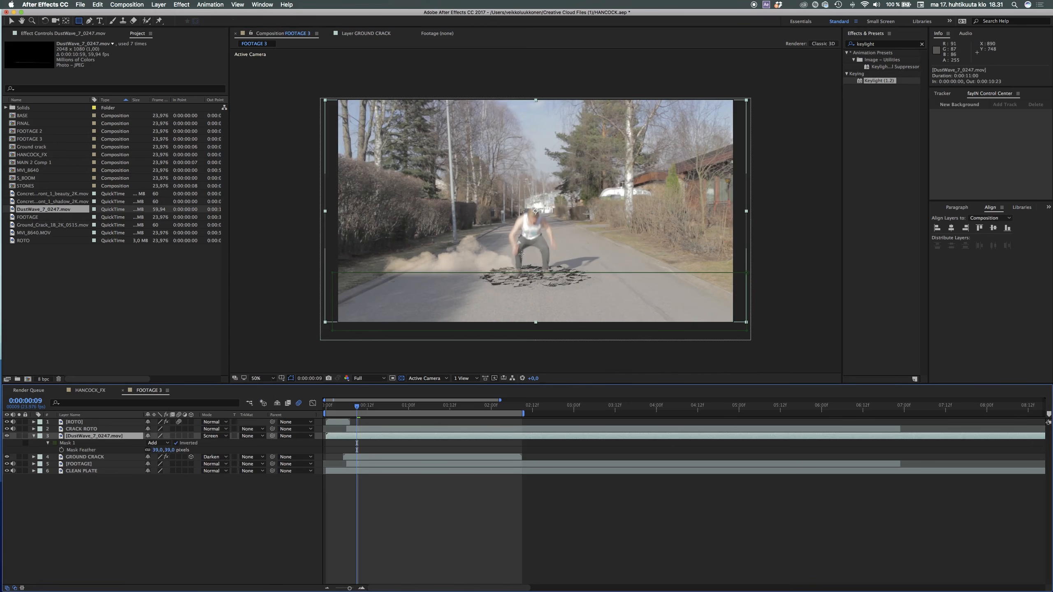
key("v")
left_click_drag(445, 265, 517, 267)
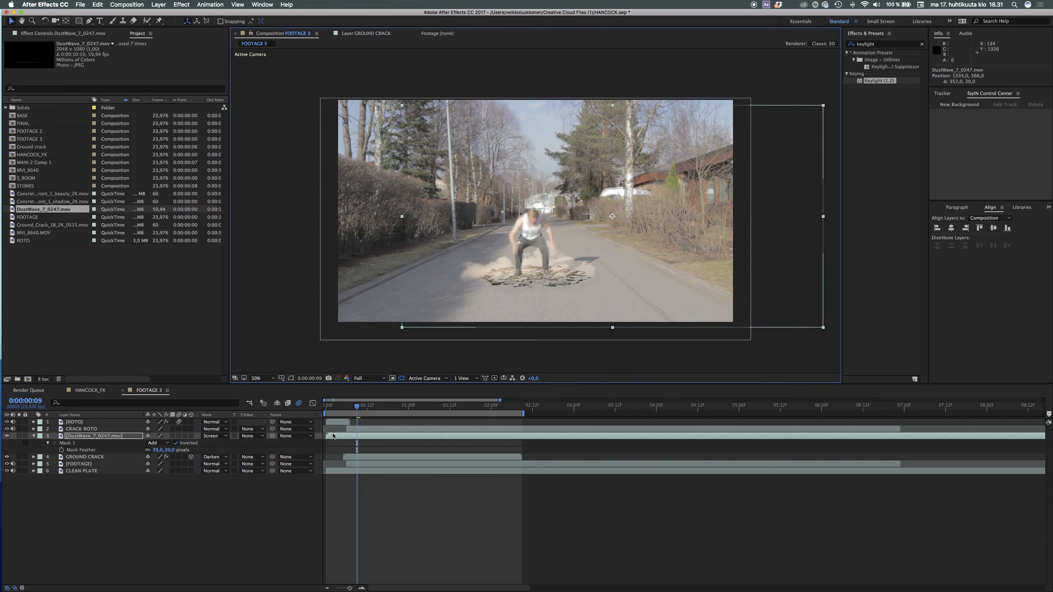
- Shift the DustWave layer to start at frame 4 and preview the landing from the beginning
left_click_drag(333, 435, 347, 439)
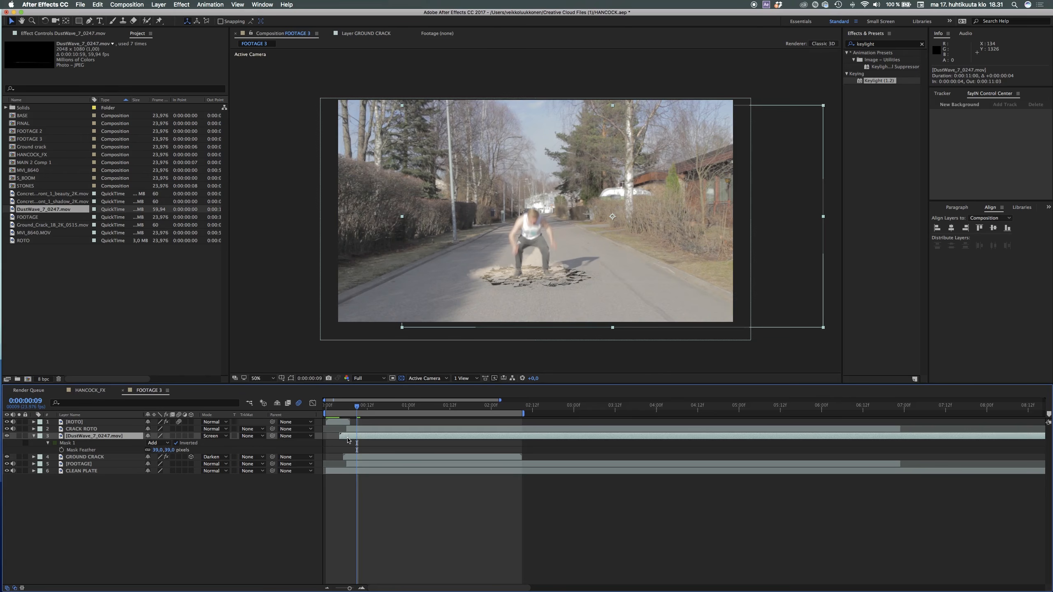
left_click(329, 407)
key("space")
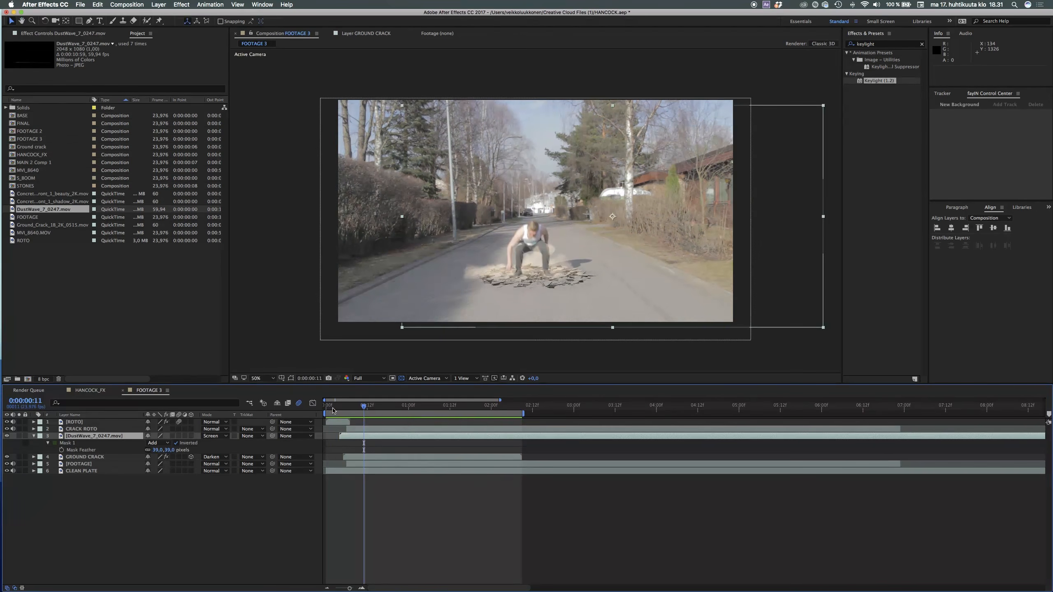
key("space")
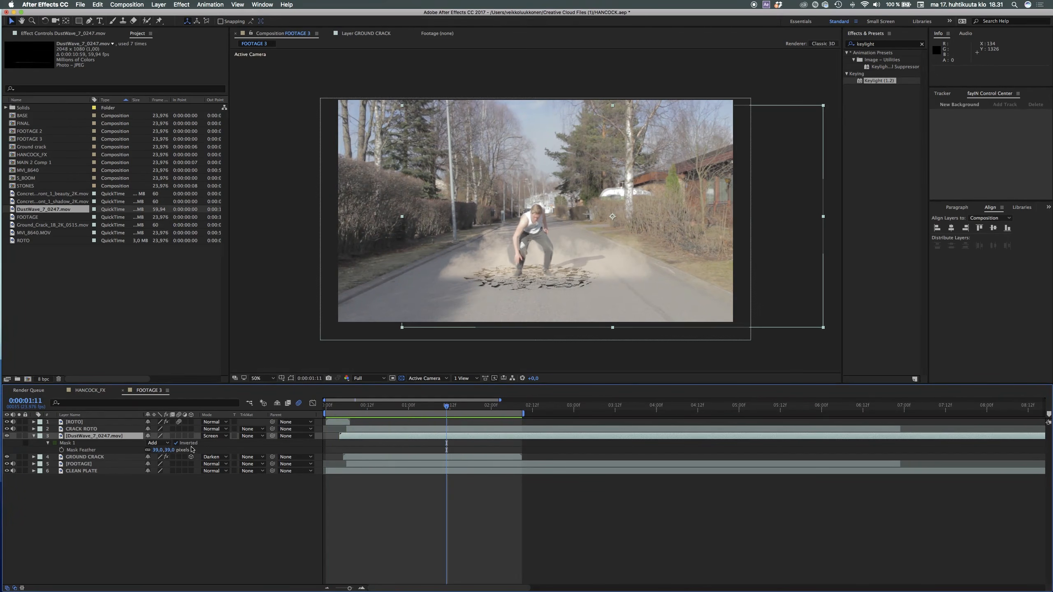
- Try the DustWave layer above CRACK ROTO, settle it directly below GROUND CRACK, and preview the landing
left_click_drag(106, 439, 103, 430)
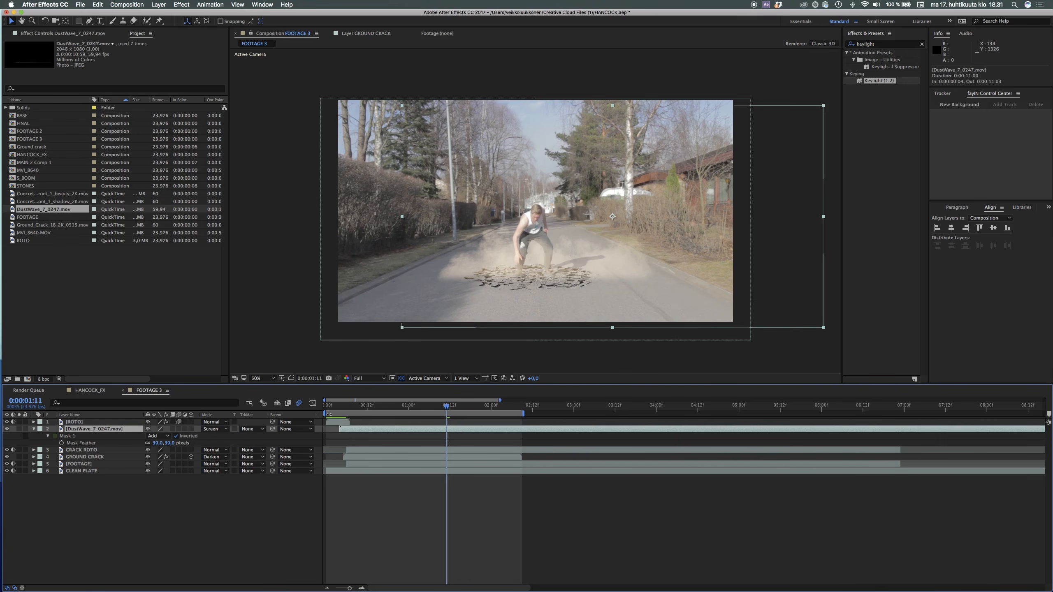
left_click(327, 407)
key("space")
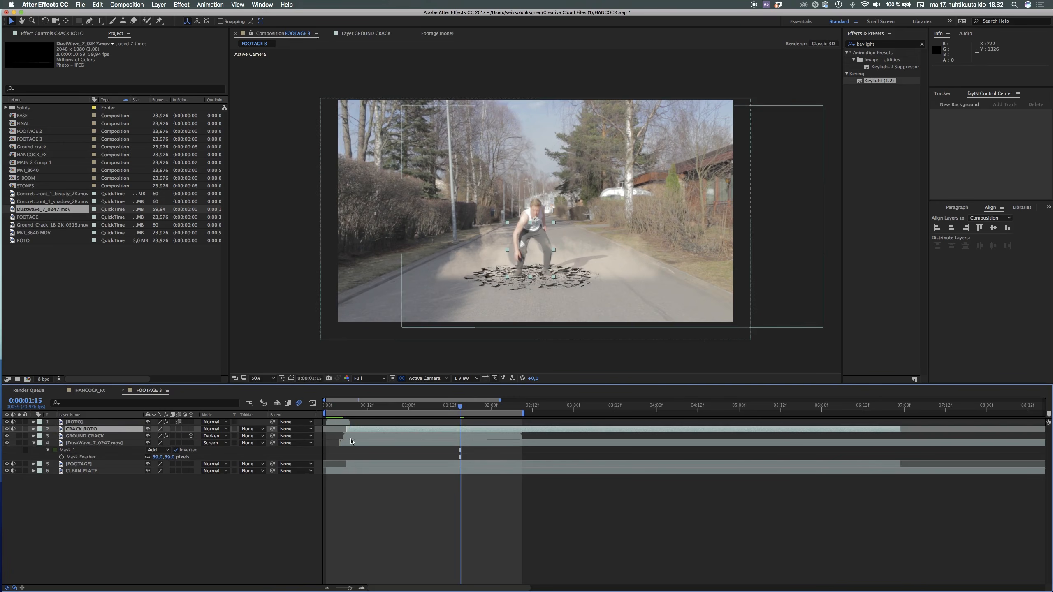
left_click(326, 409)
key("space")
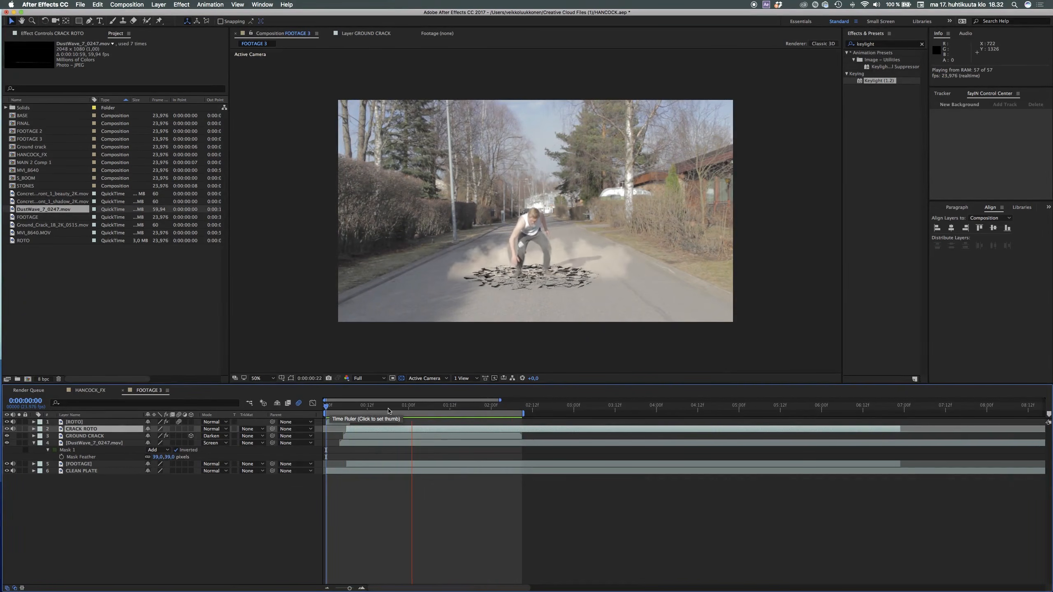
- Duplicate the DustWave layer to thicken the dust around the landing
left_click(91, 443)
key("super+d")
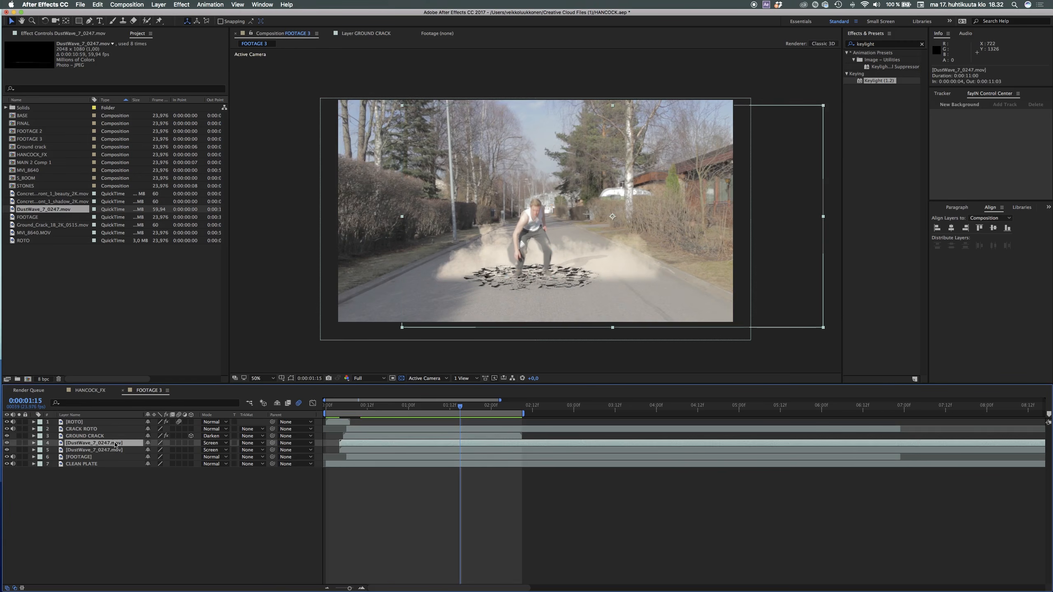
- Move the duplicate DustWave layer to the top of the stack, align its dust with the crack, and tint it 75%
left_click_drag(83, 446, 86, 422)
left_click_drag(546, 258, 528, 271)
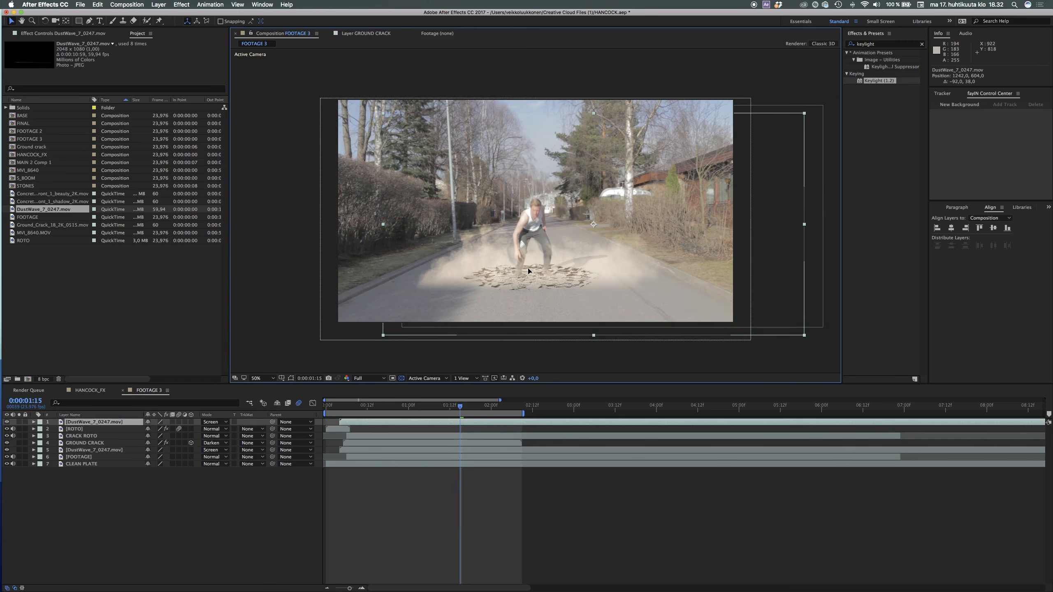
left_click(881, 45)
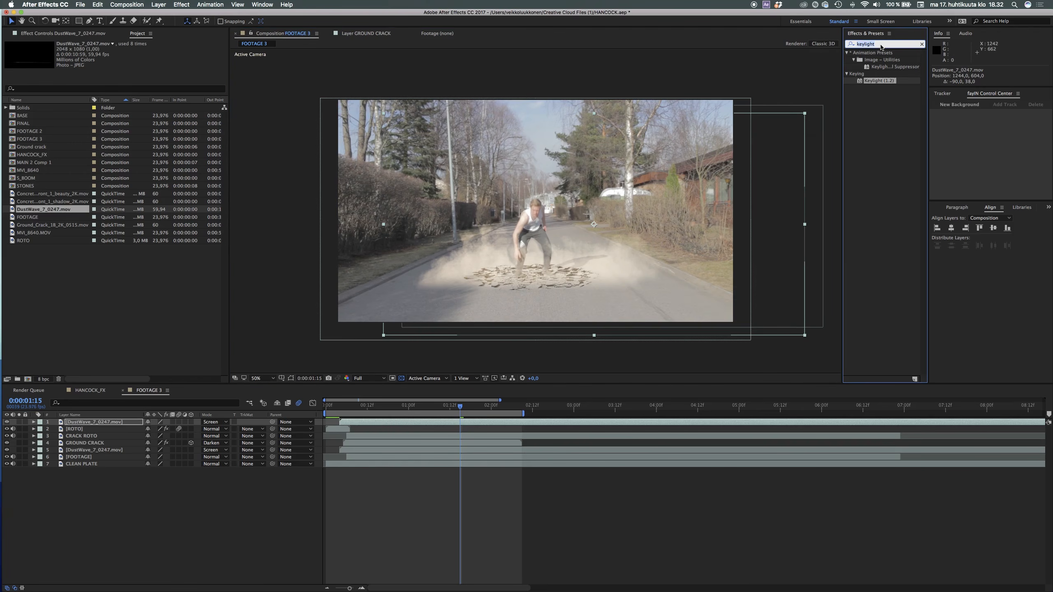
type("tint")
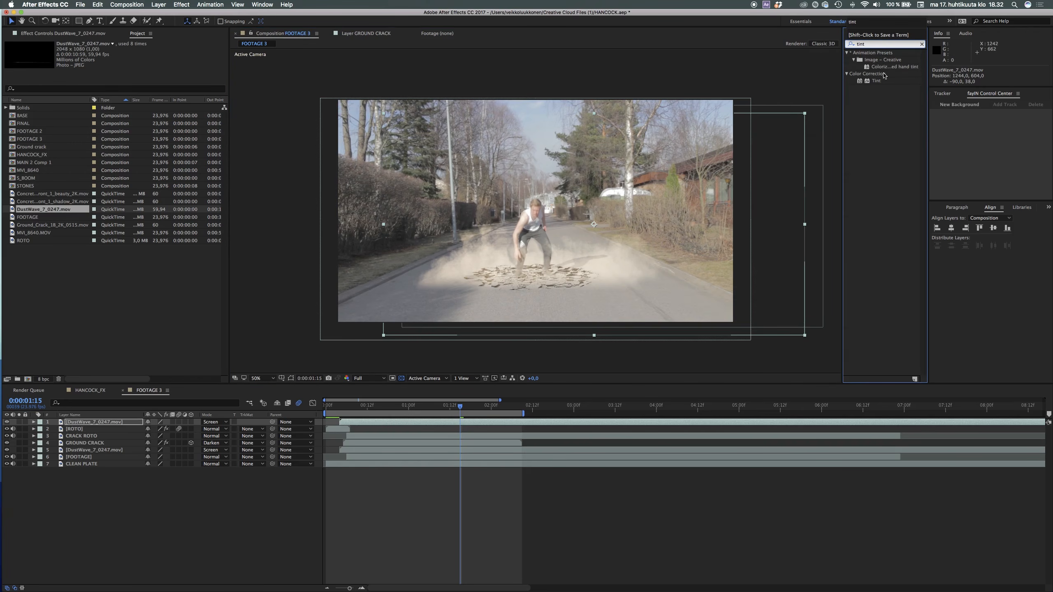
double_click(876, 81)
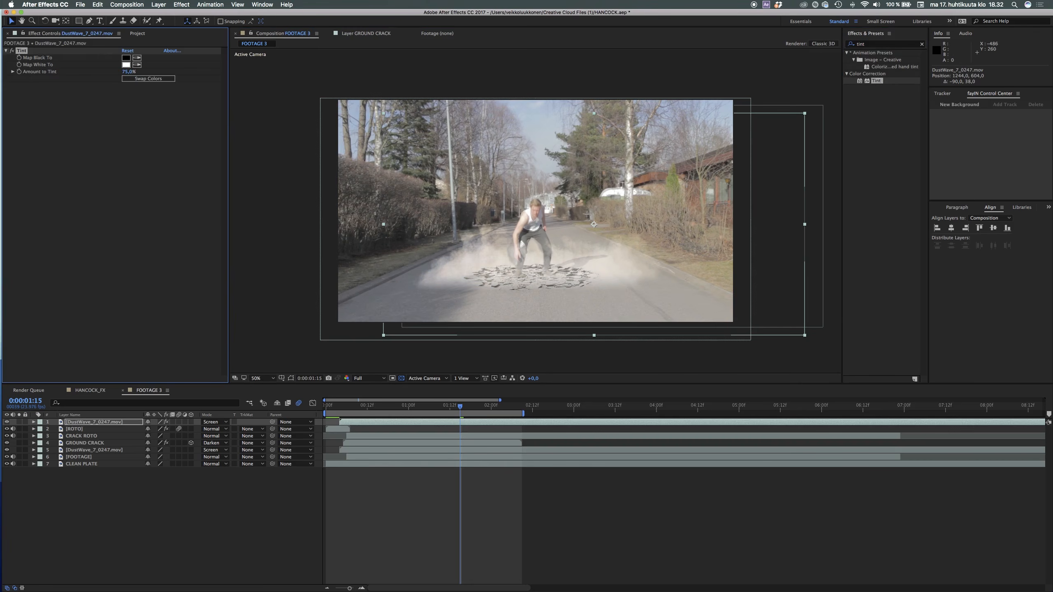
left_click(112, 158)
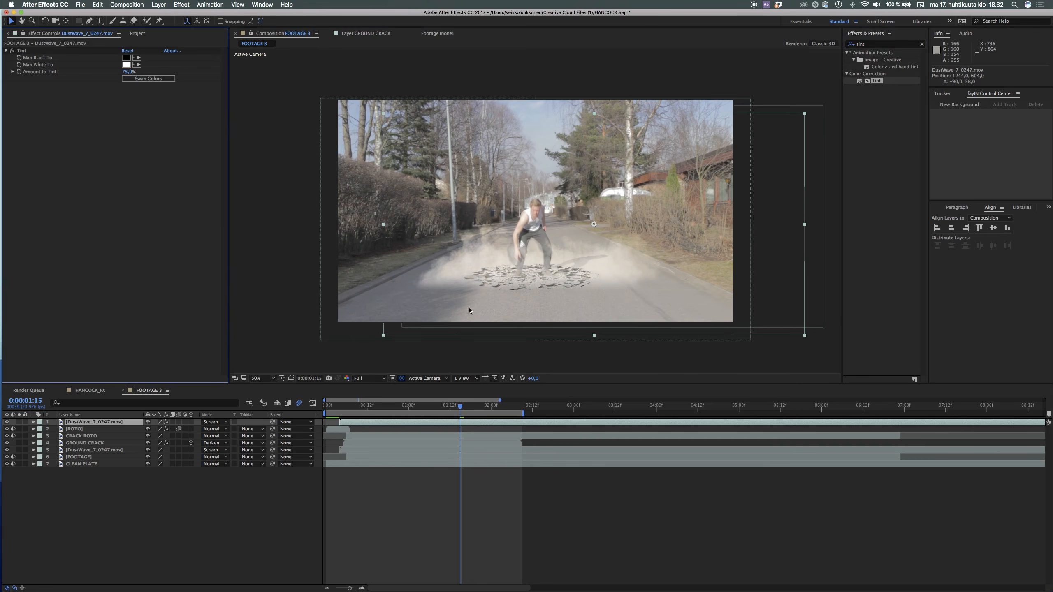
- Flip the top DustWave layer horizontally and move its dust back over the ground crack
right_click(124, 424)
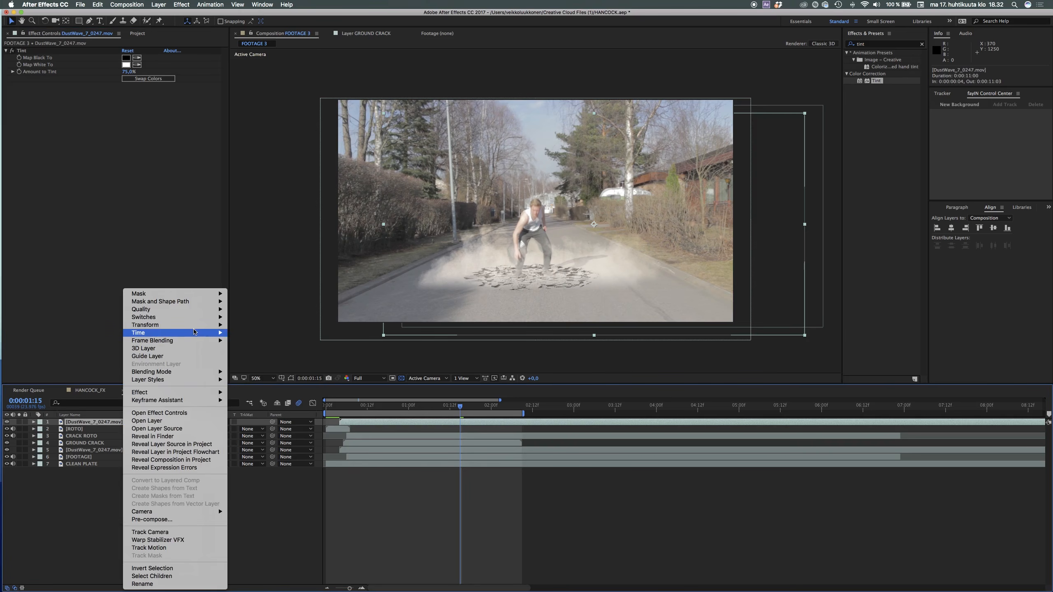
mouse_move(215, 325)
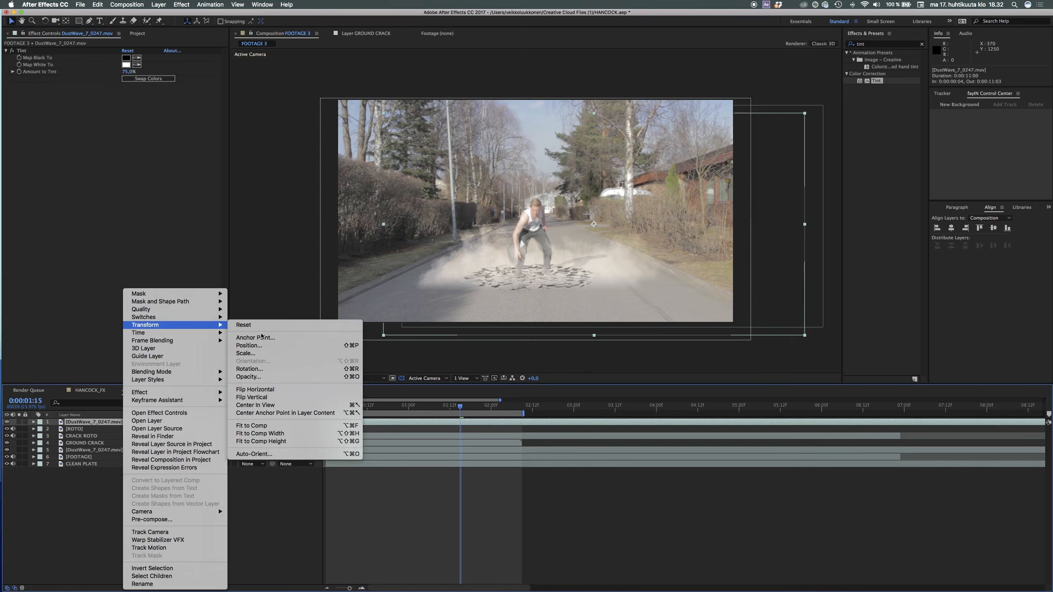
left_click(280, 390)
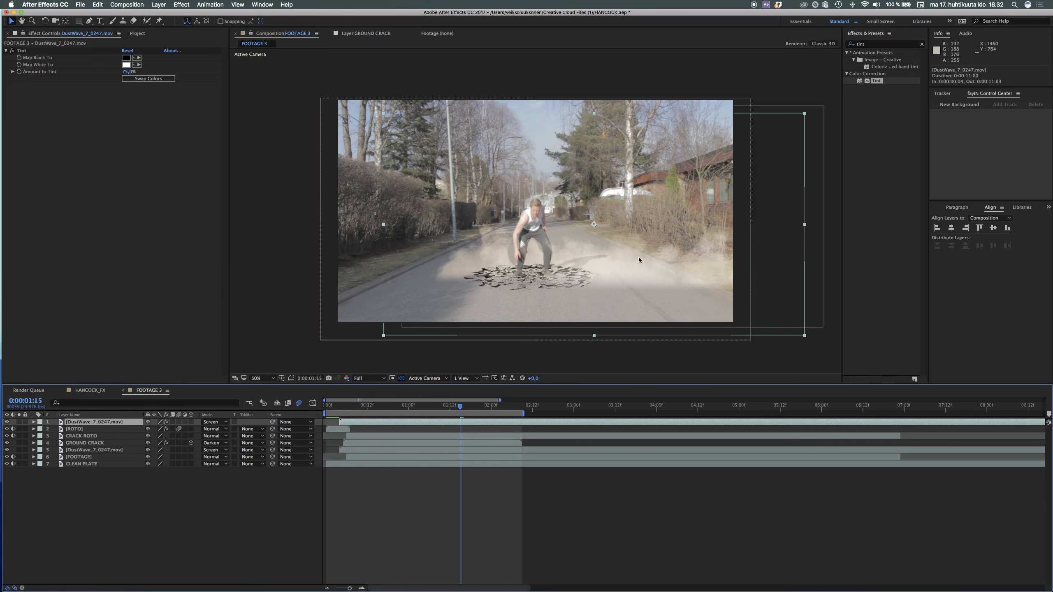
left_click_drag(654, 271, 529, 271)
- Scale the top DustWave layer to 136% and recenter its dust around the man's feet
key("s")
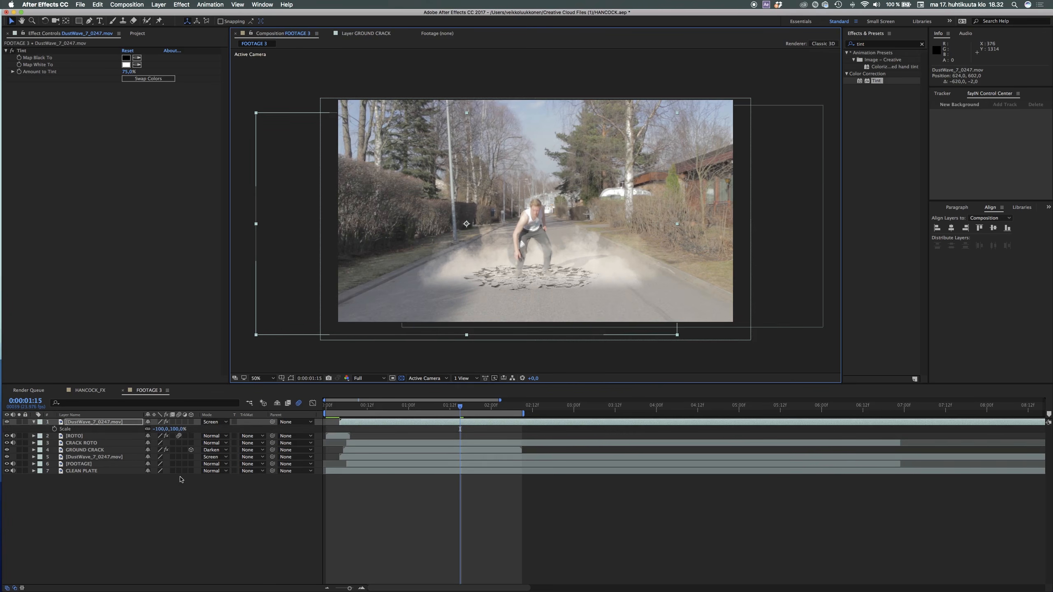
mouse_move(161, 430)
left_mouse_down()
mouse_move(172, 431)
mouse_move(148, 429)
left_mouse_up()
left_click_drag(578, 297, 550, 273)
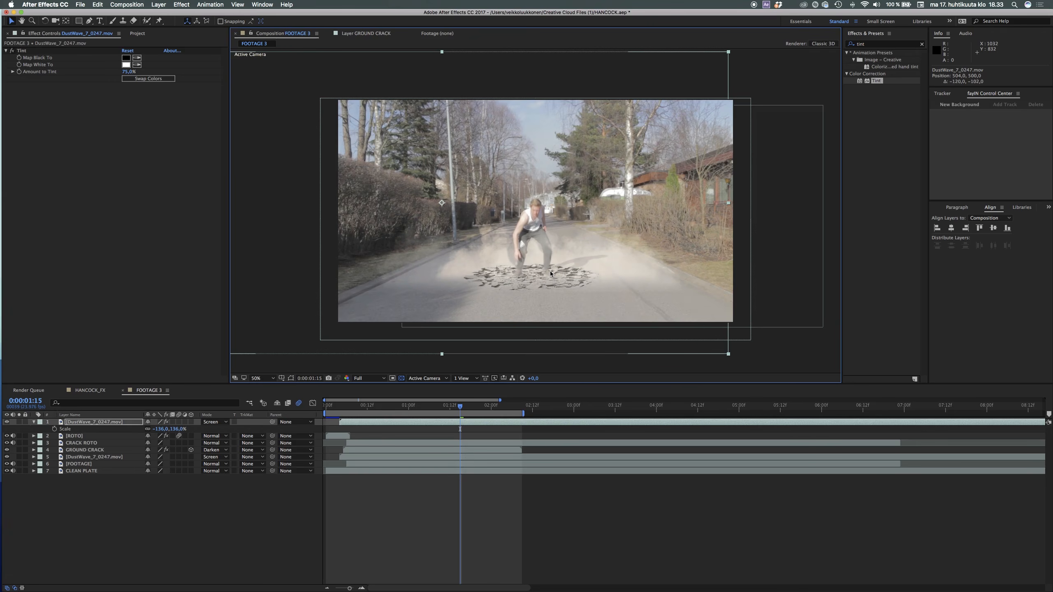
- Start the top DustWave layer at frame 5 and speed it up with Time Stretch, holding the layer in-point
left_click_drag(358, 424, 361, 424)
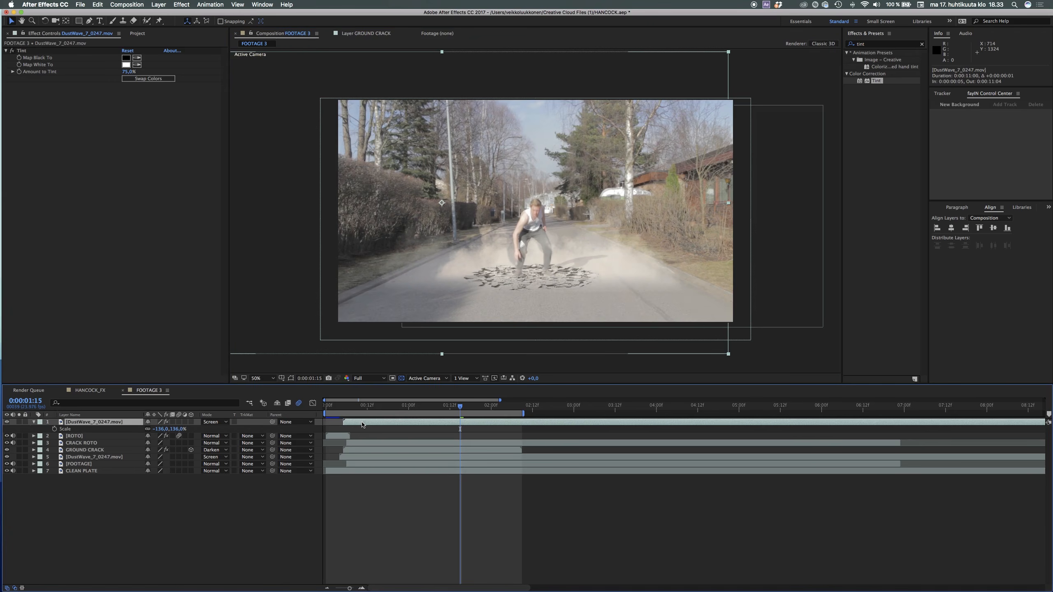
right_click(362, 424)
mouse_move(415, 333)
left_click(493, 348)
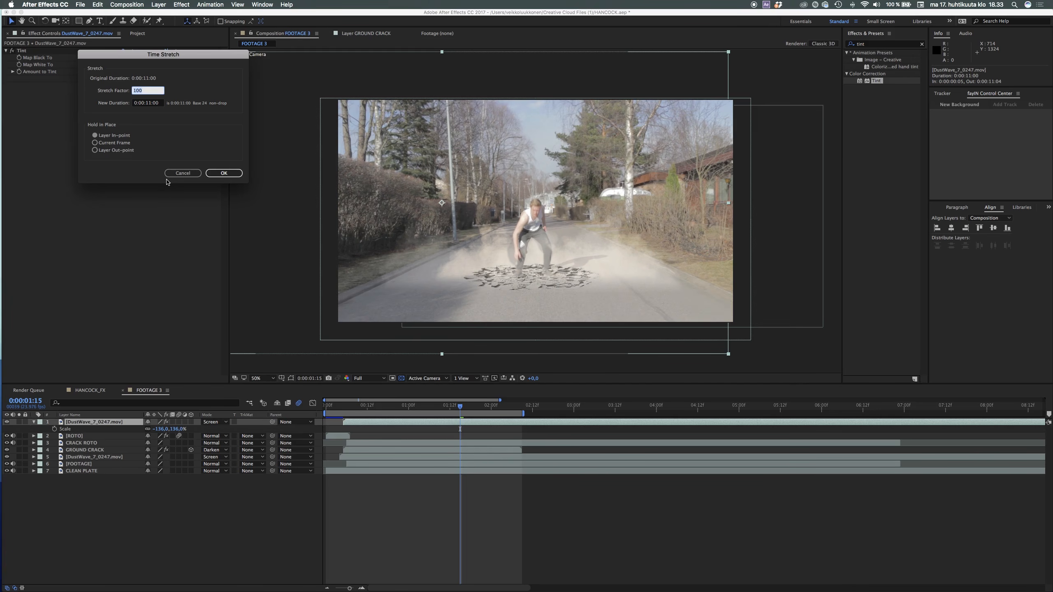
key("Return")
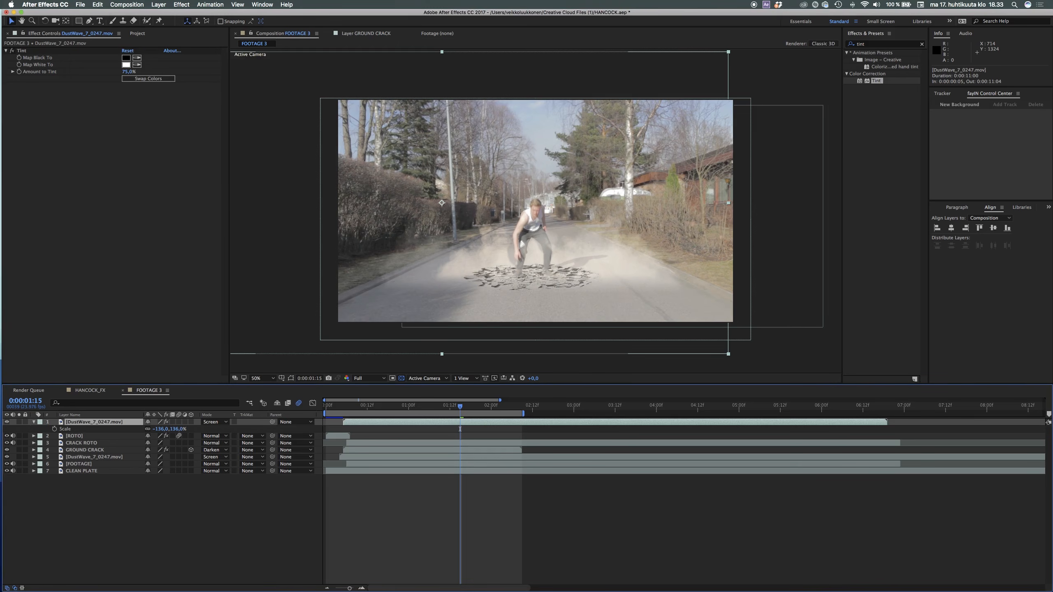
- Preview the landing from frame 3 with both dust layers
left_click(337, 405)
key("space")
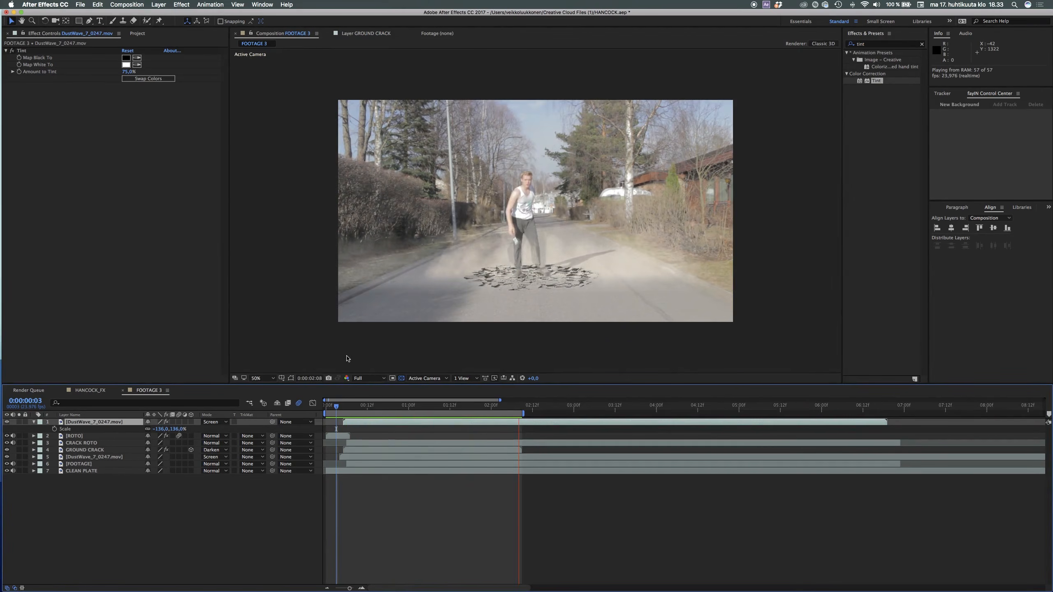
key("space")
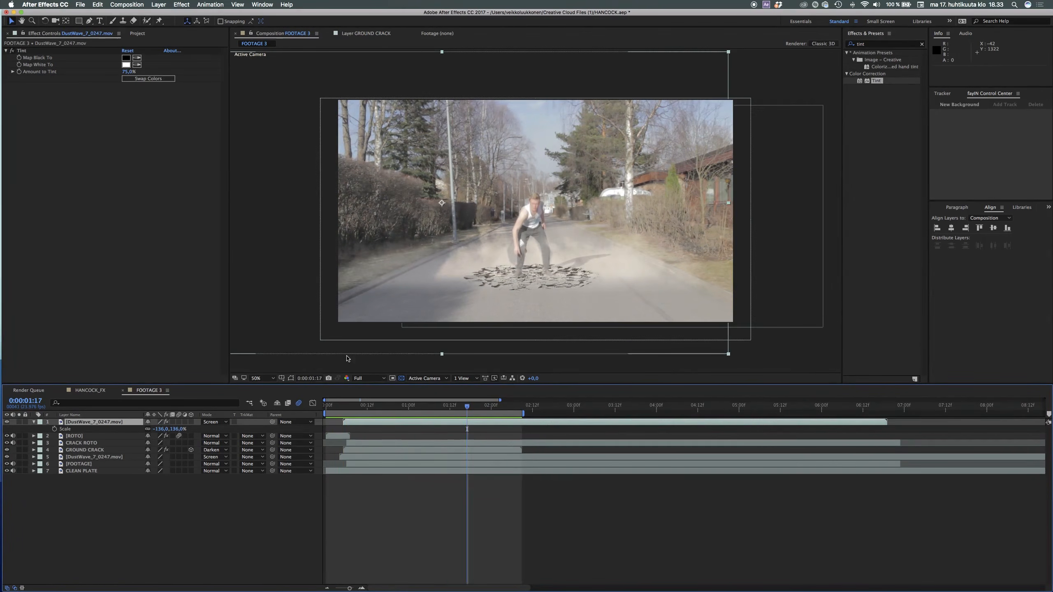
- Reveal the CRACK ROTO layer's mask path and examine its fit around the legs and arm at different frames
mouse_move(465, 409)
left_mouse_down()
mouse_move(486, 412)
mouse_move(474, 414)
left_mouse_up()
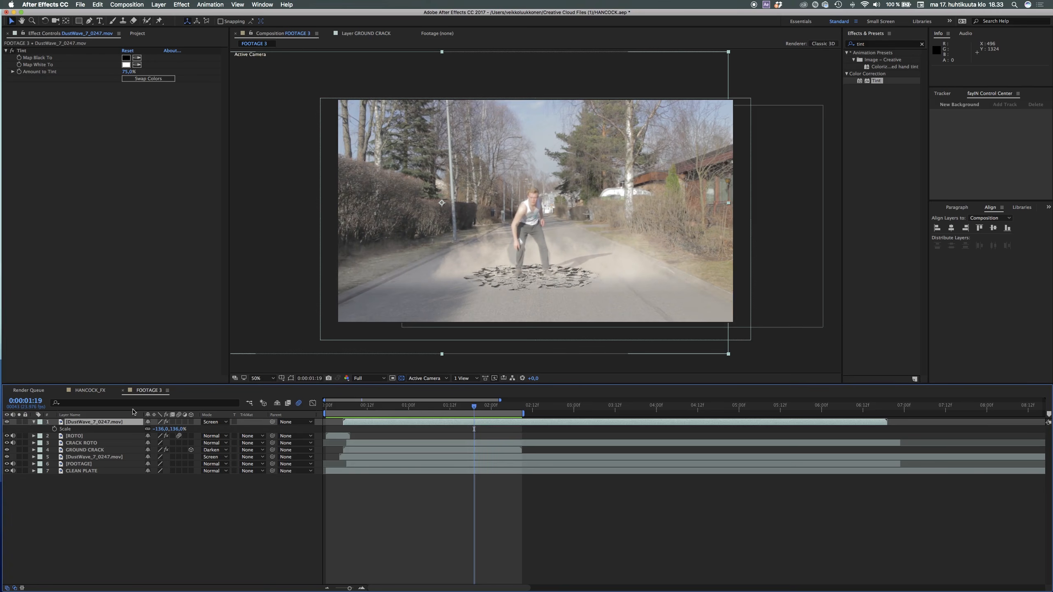
left_click(81, 444)
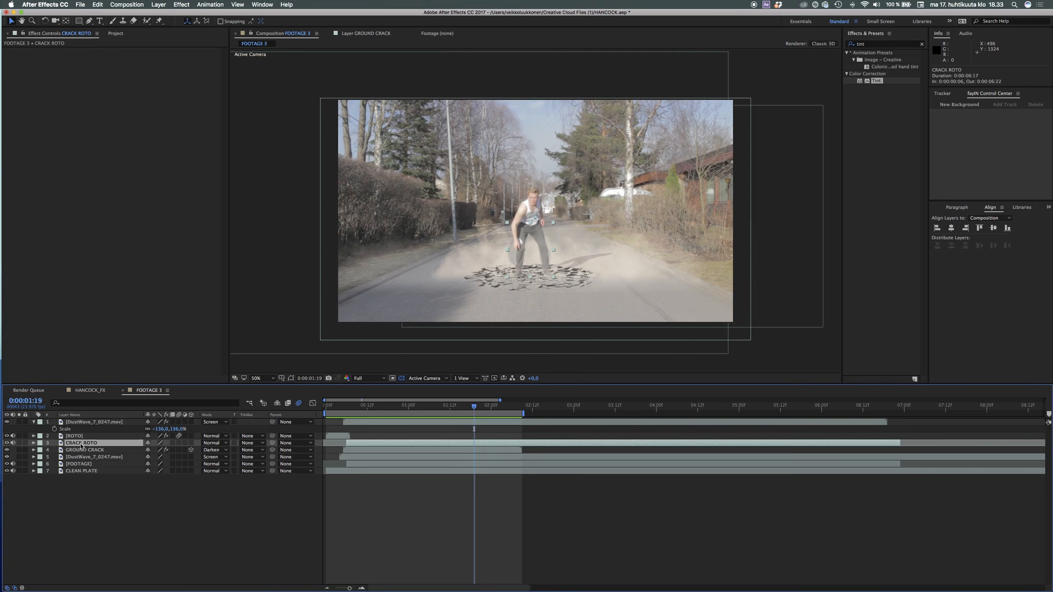
left_click(88, 450)
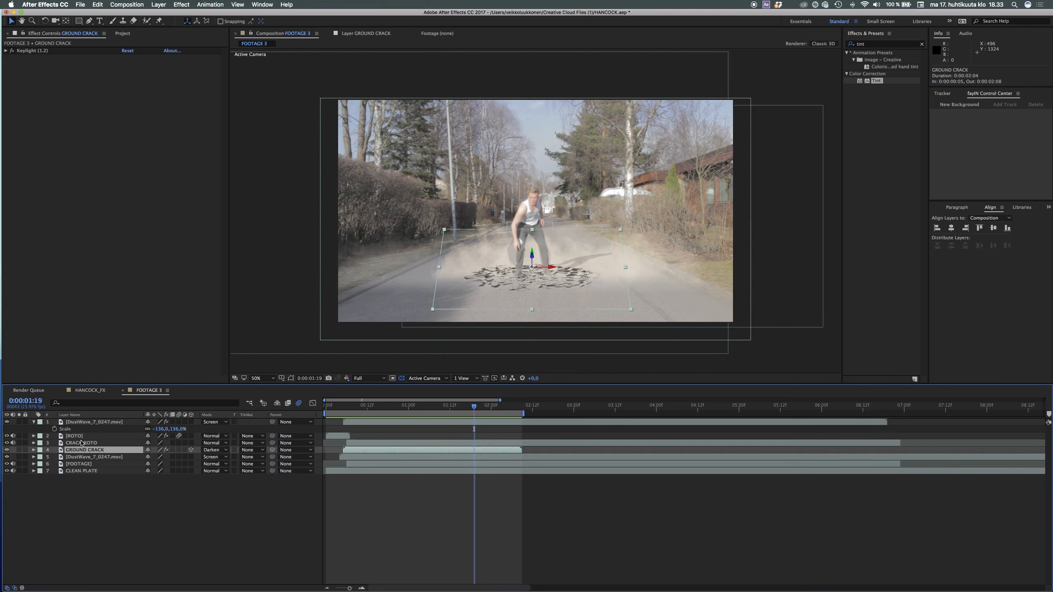
left_click(82, 443)
left_click(291, 379)
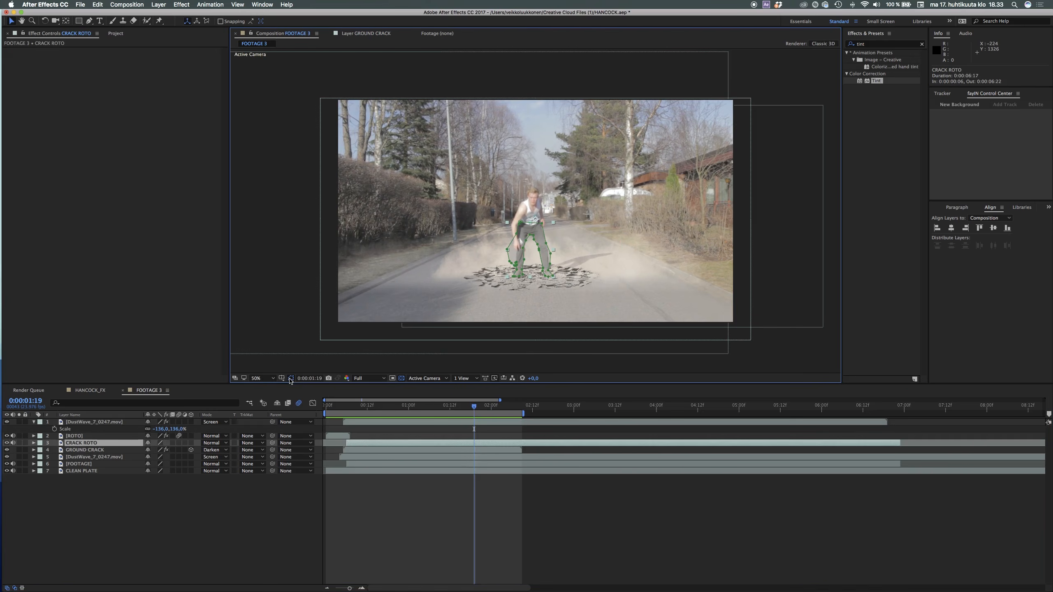
key("m")
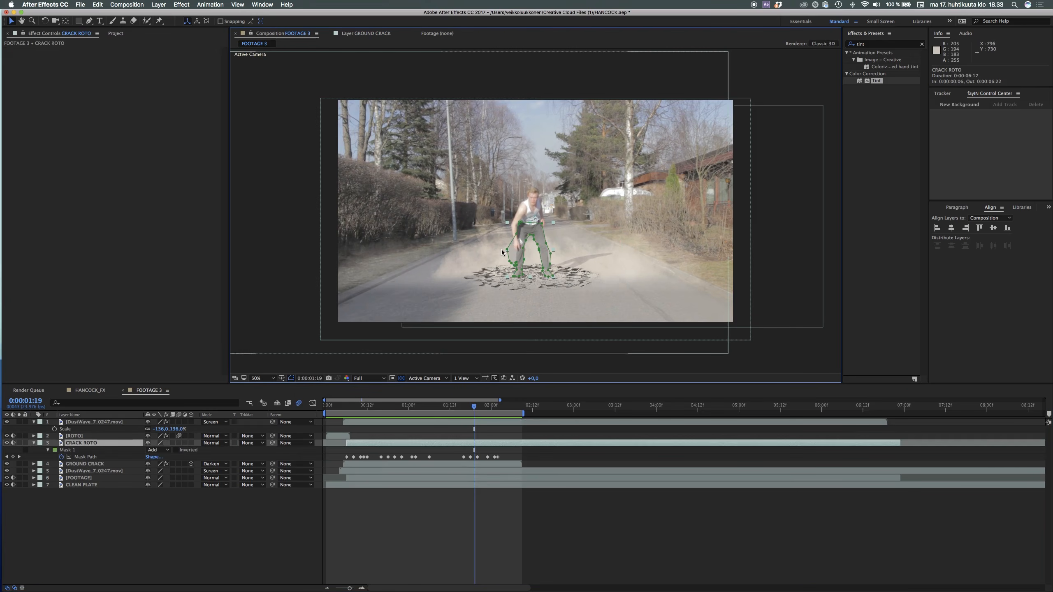
scroll(501, 252, "up", 4)
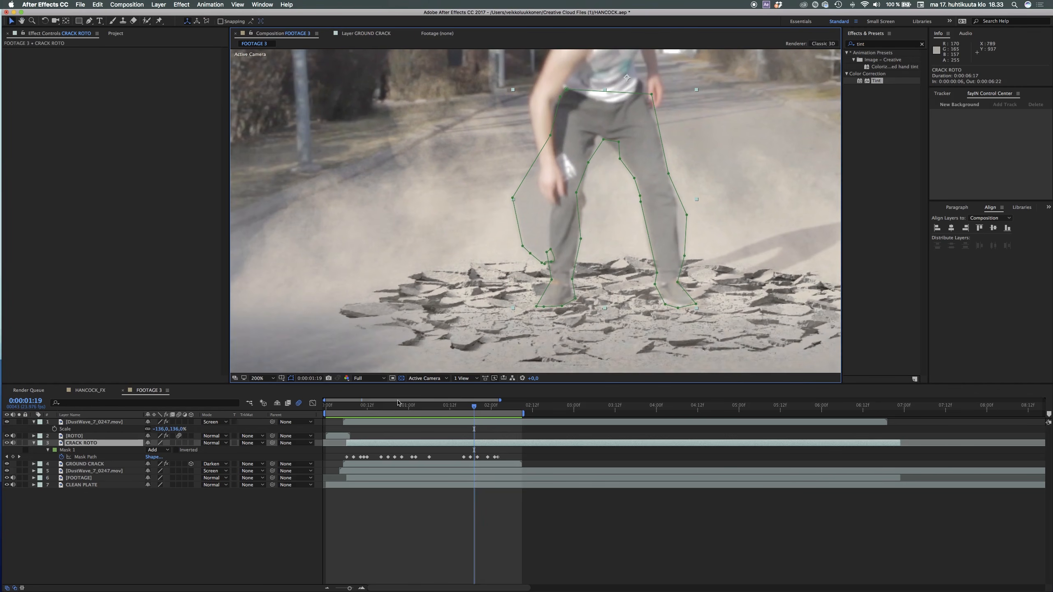
left_click_drag(354, 406, 411, 430)
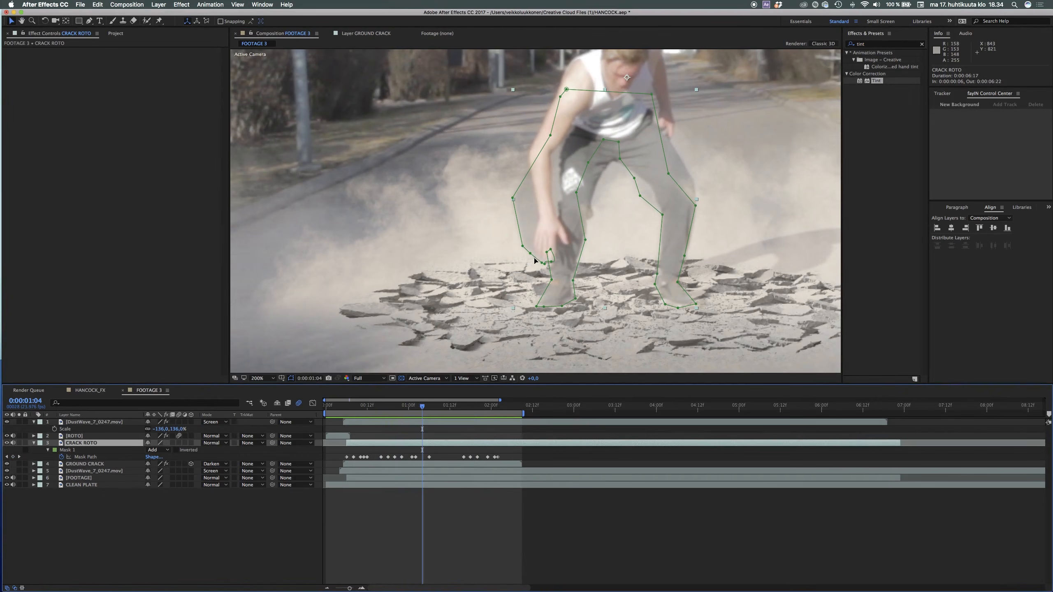
mouse_move(422, 408)
left_mouse_down()
mouse_move(388, 408)
mouse_move(416, 409)
left_mouse_up()
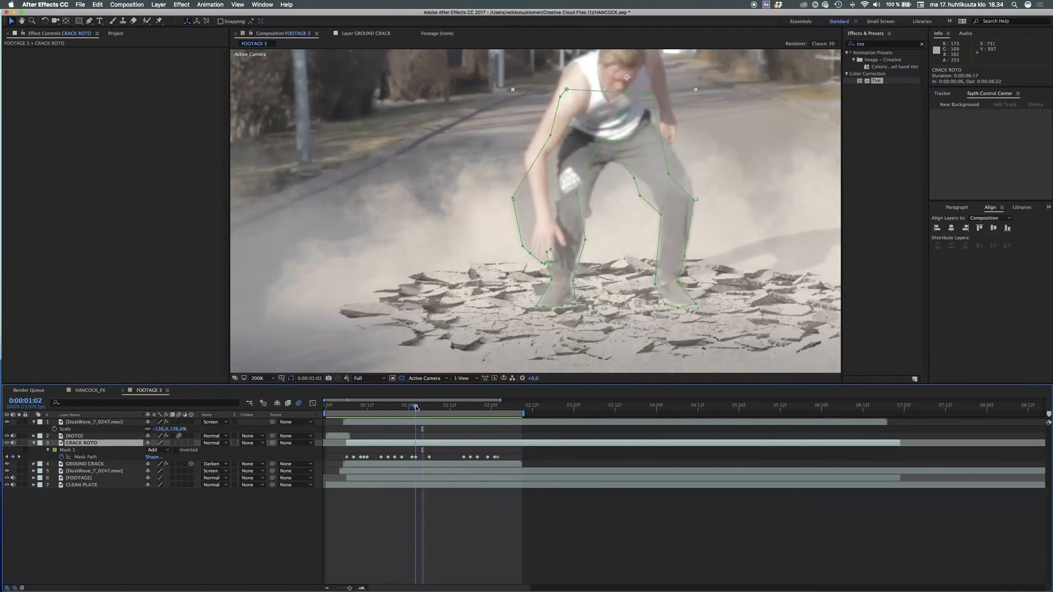
- Reshape CRACK ROTO's Mask 1 around the man's arm and hand frame by frame, working up to about frame 21
left_click_drag(500, 178, 540, 200)
key("super+z")
left_click(67, 450)
key("Page_Down")
key("Page_Down")
key("Page_Down")
key("Page_Down")
key("Page_Down")
key("Page_Down")
key("Page_Down")
key("Page_Down")
key("Page_Down")
key("Page_Down")
key("Page_Down")
key("Page_Down")
key("Page_Down")
key("Page_Down")
key("Page_Down")
key("Page_Down")
key("Page_Down")
key("Page_Down")
key("Page_Down")
key("Page_Down")
key("Page_Down")
key("Page_Down")
key("Page_Down")
key("Page_Down")
left_click_drag(557, 235, 539, 229)
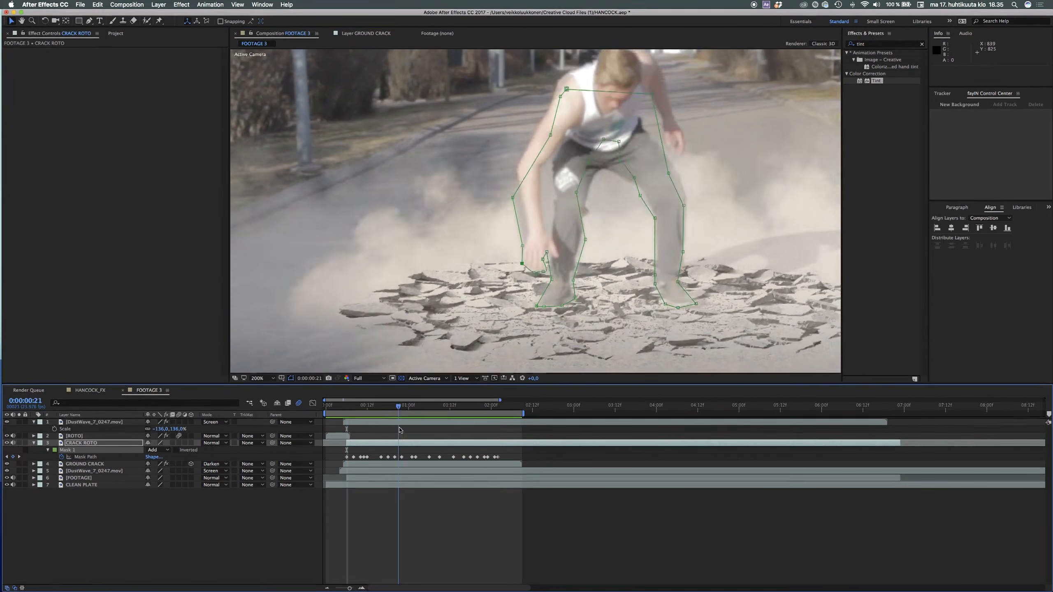
- Keyframe the CRACK ROTO mask outline around the arm frame by frame past frame 21, working up to about 0:00:01:14
key("Page_Down")
key("Page_Down")
key("Page_Down")
key("Page_Down")
key("Page_Down")
key("Page_Down")
key("Page_Down")
key("Page_Down")
key("Right")
key("Right")
key("Page_Down")
key("Page_Down")
key("Page_Down")
key("Page_Down")
key("Page_Down")
key("Page_Down")
key("Page_Down")
key("Page_Down")
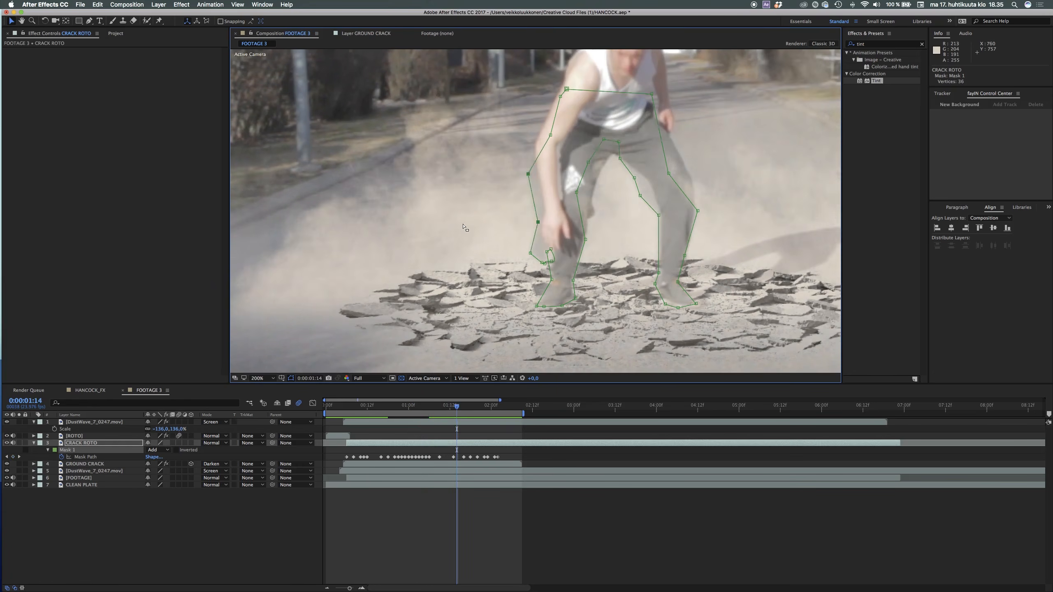
- Adjust the CRACK ROTO mask's arm-side points frame by frame from 0:00:01:14 to 0:00:01:20
key("Page_Down")
key("Page_Down")
key("shift+Right")
key("Page_Down")
key("Page_Down")
key("Page_Down")
key("Page_Down")
key("Page_Up")
key("Page_Up")
key("Page_Down")
key("shift+Left")
key("Page_Down")
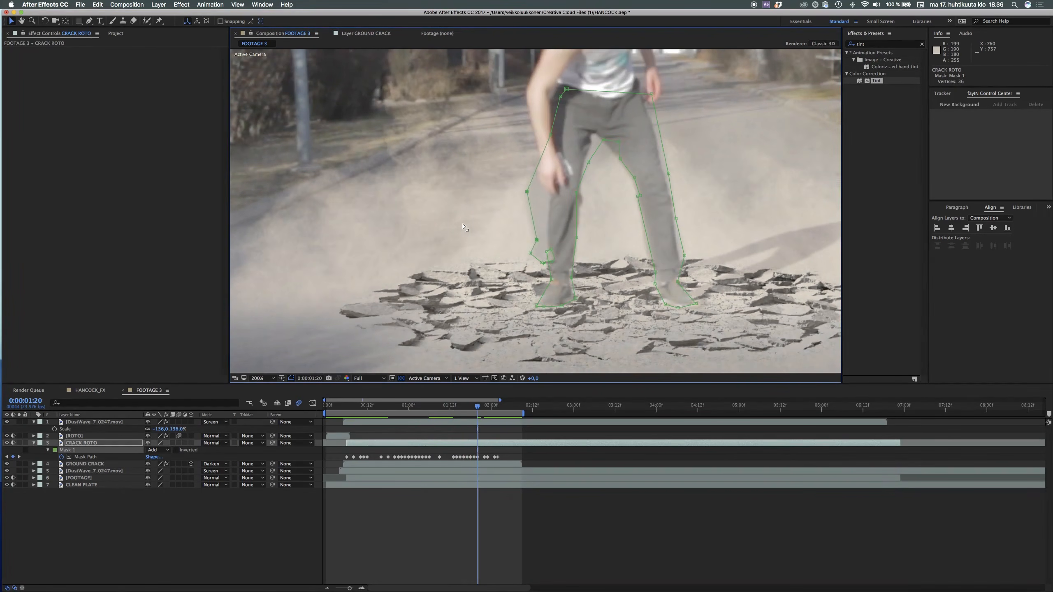
- Fit the CRACK ROTO mask to the rising man's hand and leg frame by frame through 0:00:02:02
key("shift+Left")
key("Page_Down")
key("Page_Down")
key("Page_Down")
key("Page_Down")
key("Page_Down")
key("Page_Down")
key("Page_Down")
key("Page_Down")
left_click(35, 443)
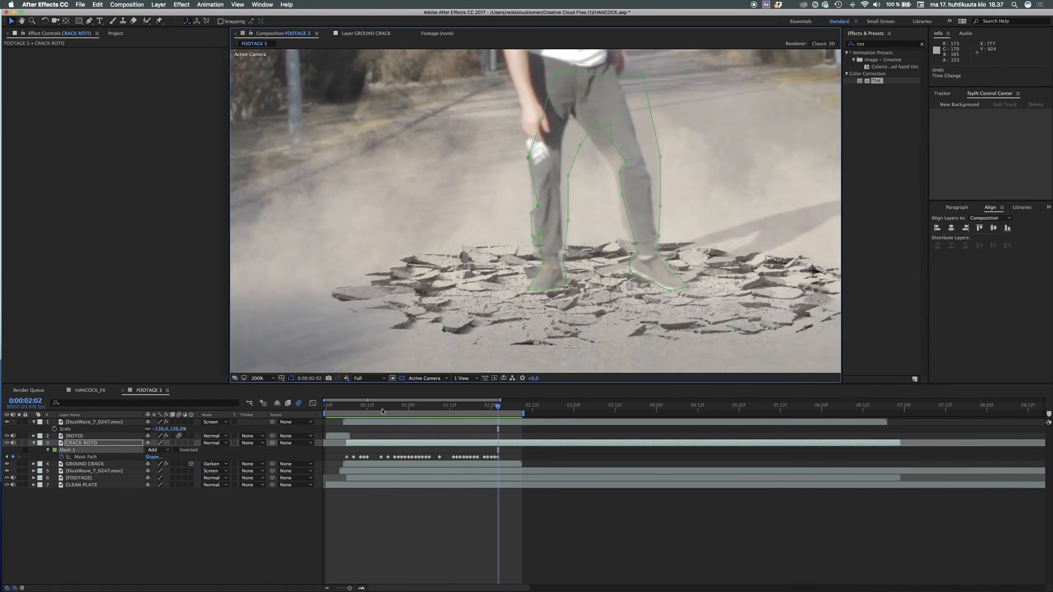
- Fill the gap in the CRACK ROTO mask keyframes after 0:00:01:04 and tighten the outline beside the hand through 0:00:01:22
left_click_drag(382, 409, 421, 409)
left_click_drag(523, 216, 545, 239)
key("Page_Down")
key("Page_Down")
key("Page_Down")
key("Page_Down")
key("Page_Down")
key("Page_Down")
key("Page_Down")
key("shift+Up")
key("Page_Down")
key("Page_Down")
key("Page_Down")
key("Page_Down")
key("Page_Down")
key("Page_Down")
key("shift+Up")
key("Page_Down")
key("Page_Down")
left_click_drag(541, 211, 541, 193)
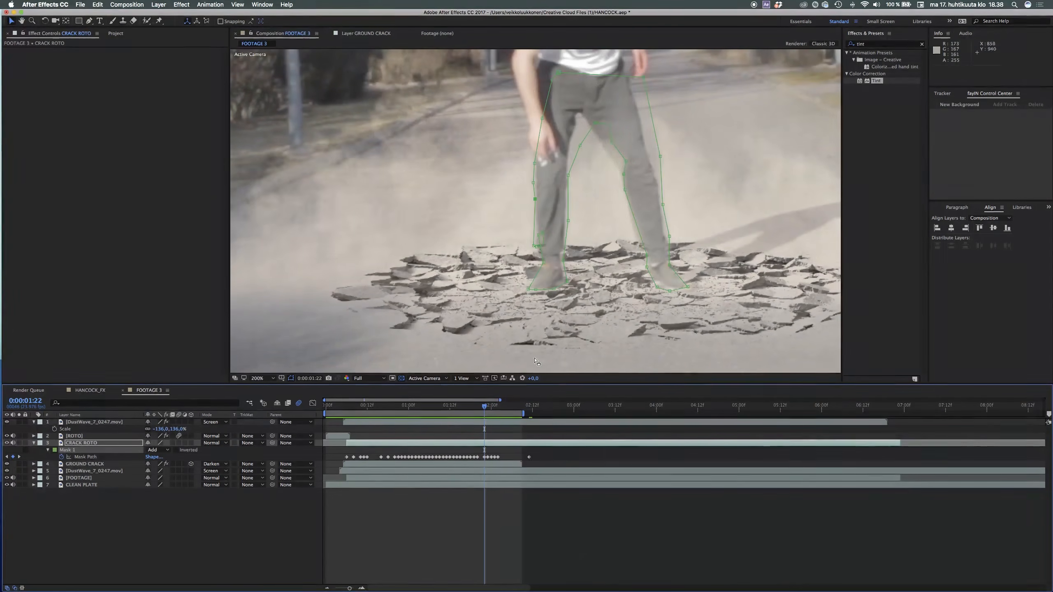
- Preview the landing with the refined CRACK ROTO mask and collapse the open layer properties
key("space")
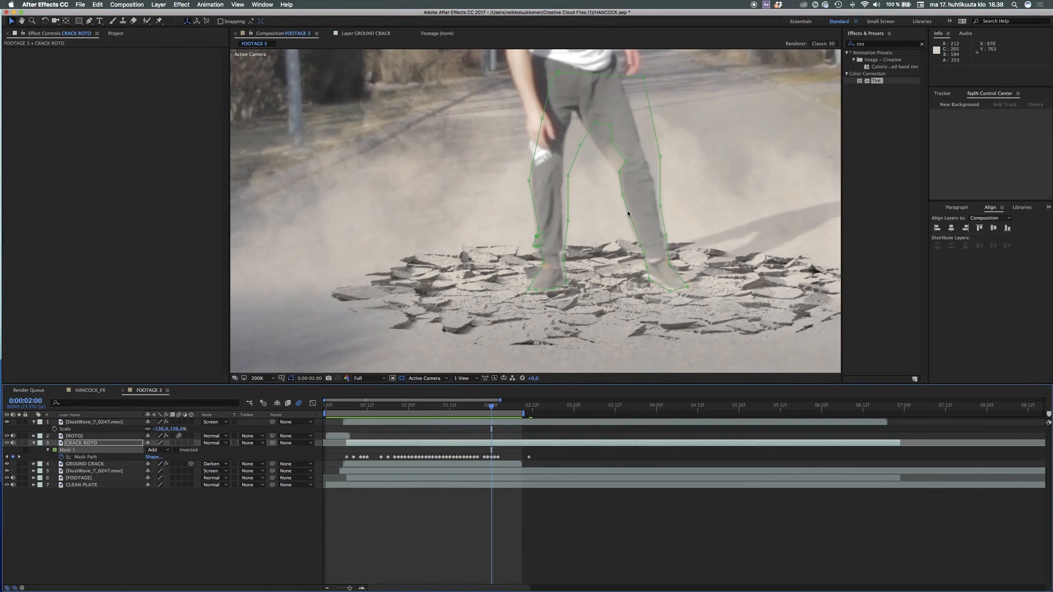
scroll(512, 336, "down", 8)
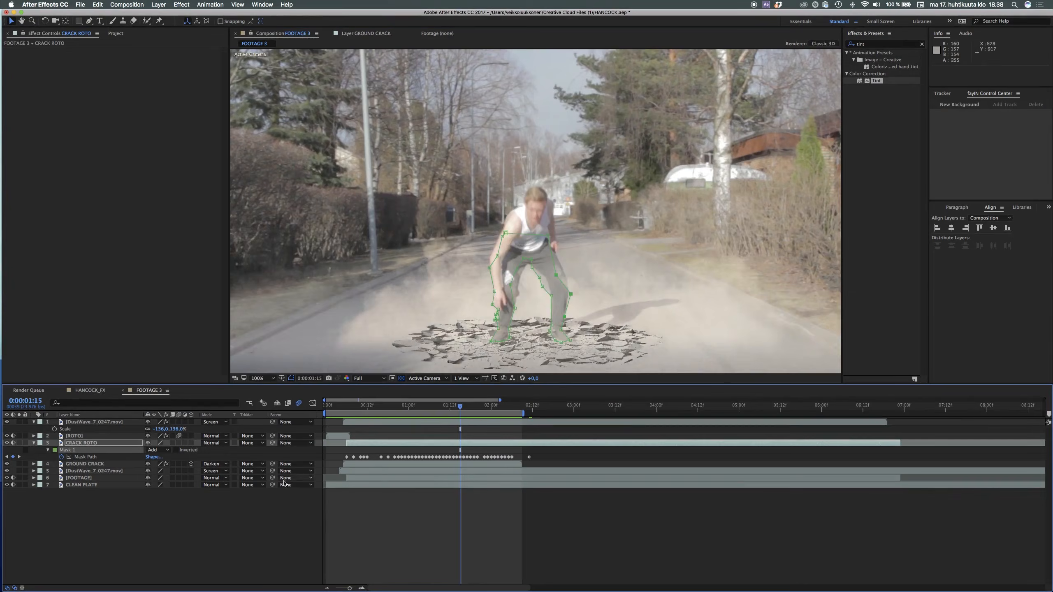
scroll(512, 336, "up", 6)
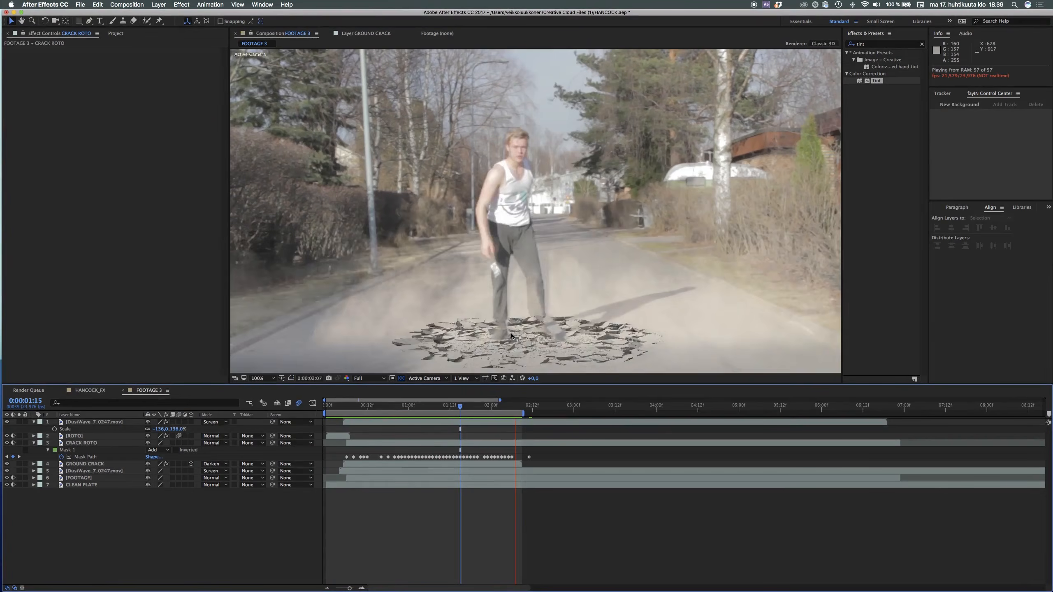
scroll(512, 336, "down", 2)
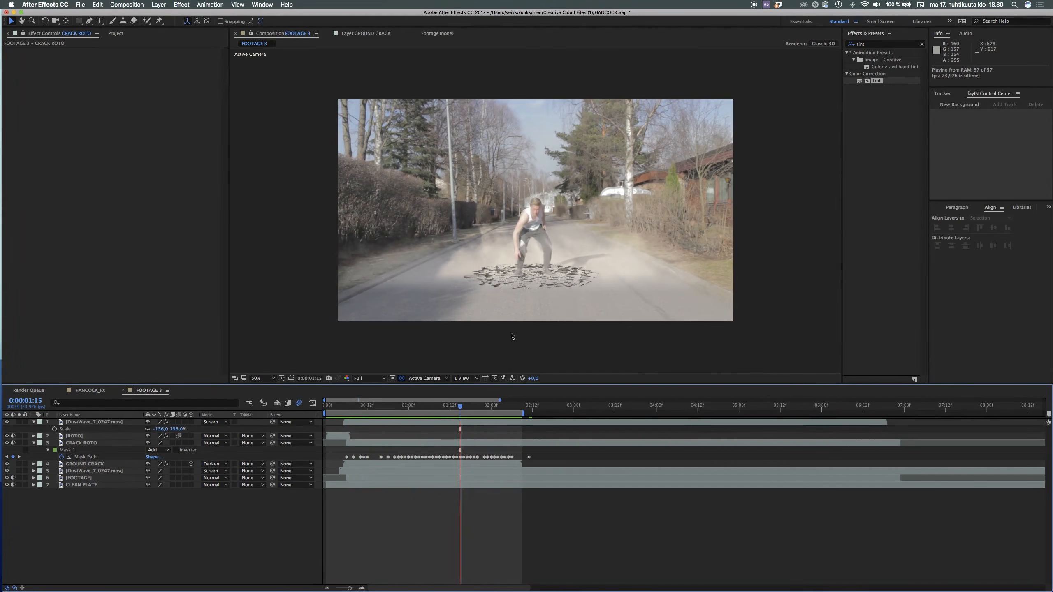
key("space")
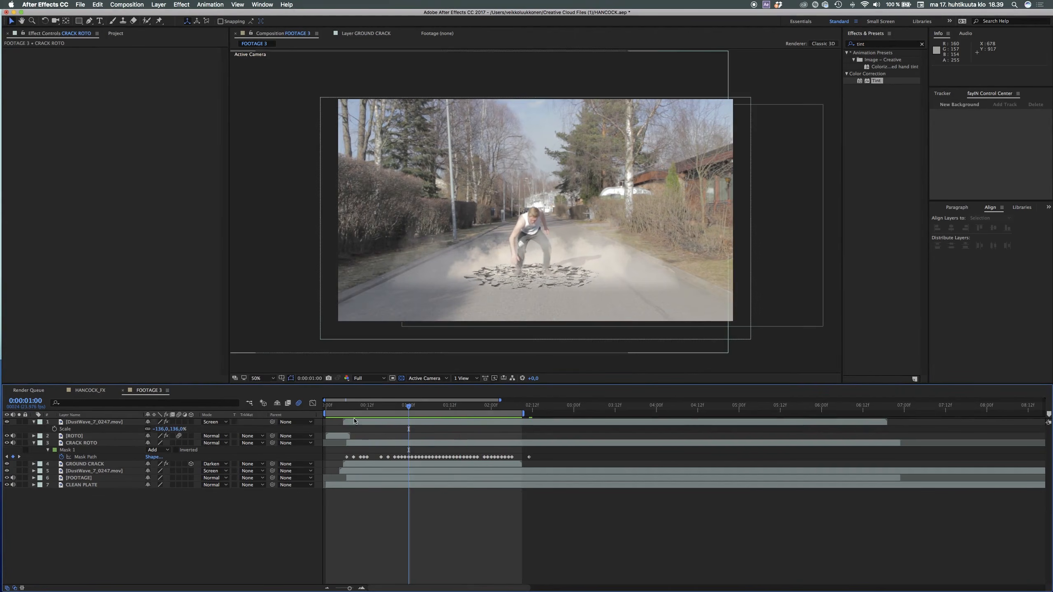
left_click(34, 423)
left_click(34, 436)
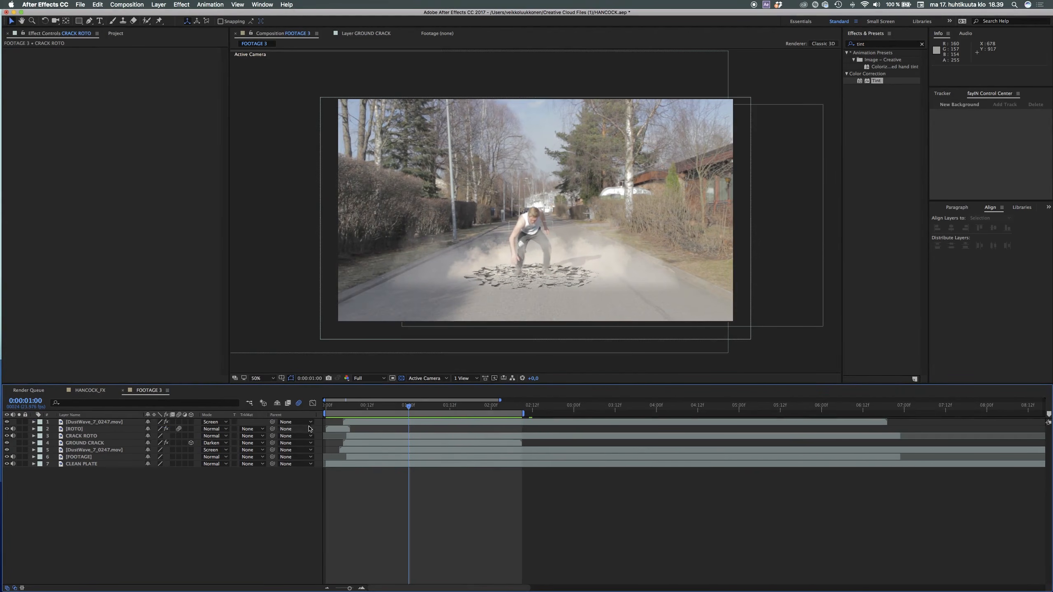
- Add the concrete debris beauty and shadow clips above all layers in FOOTAGE 3 and start both at 0:00:00:08
left_click_drag(328, 406, 370, 420)
left_click(42, 195)
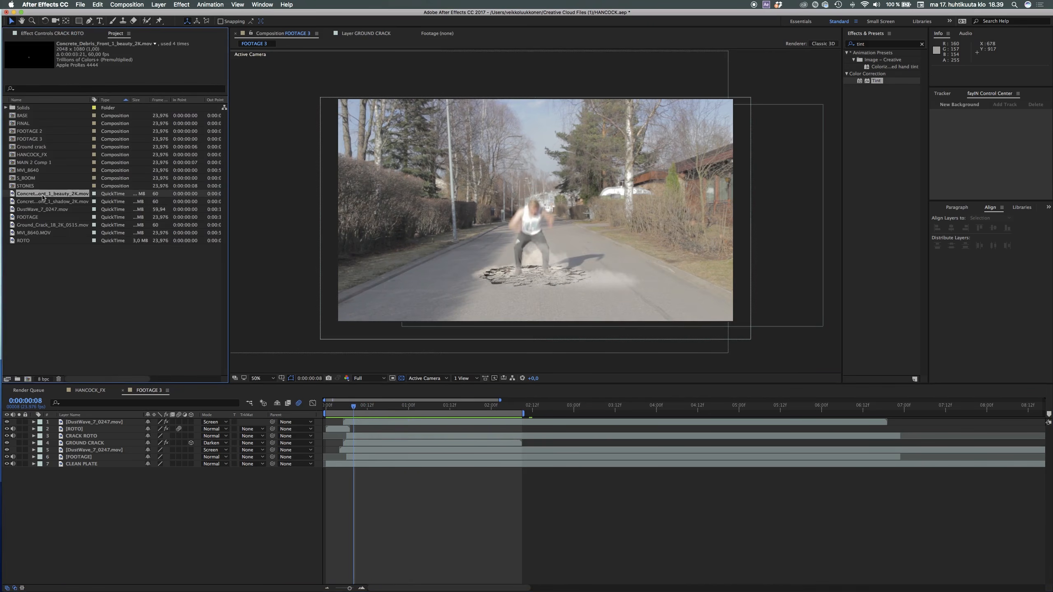
left_click(42, 203, "shift")
left_click_drag(92, 394, 89, 421)
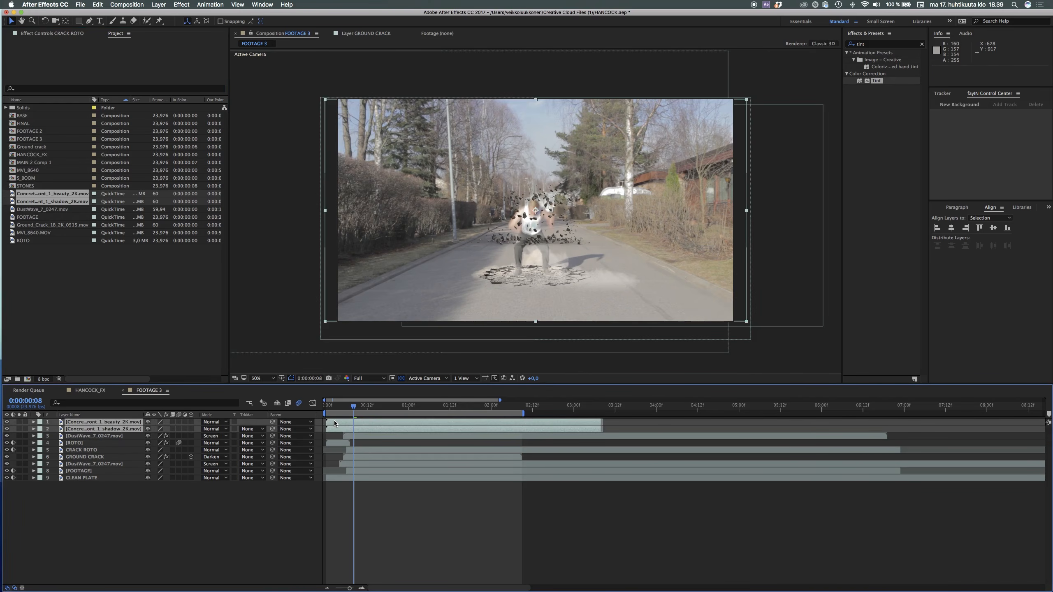
left_click_drag(327, 421, 348, 430)
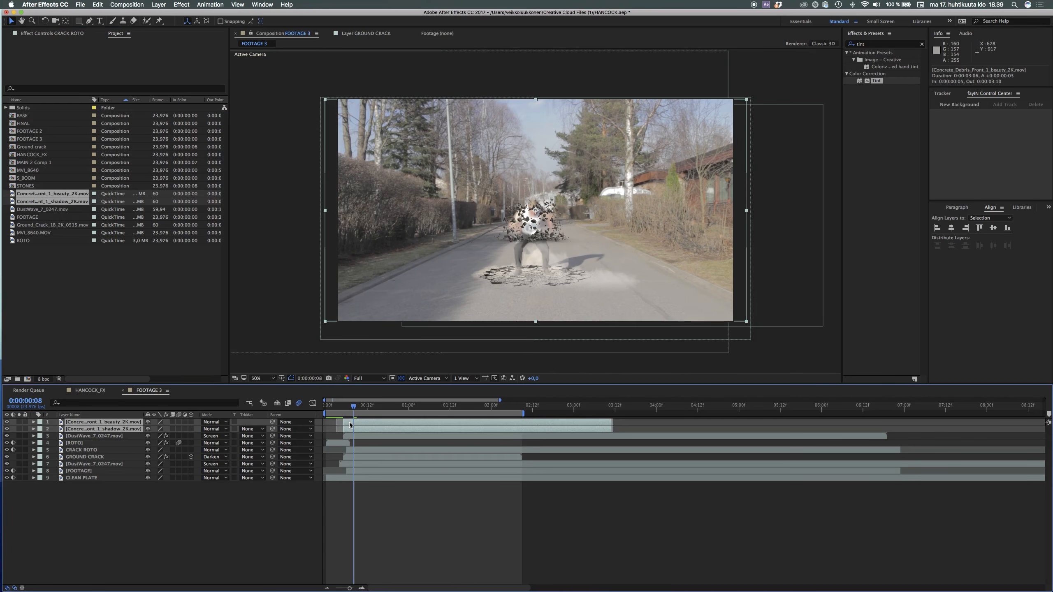
left_click_drag(355, 425, 362, 425)
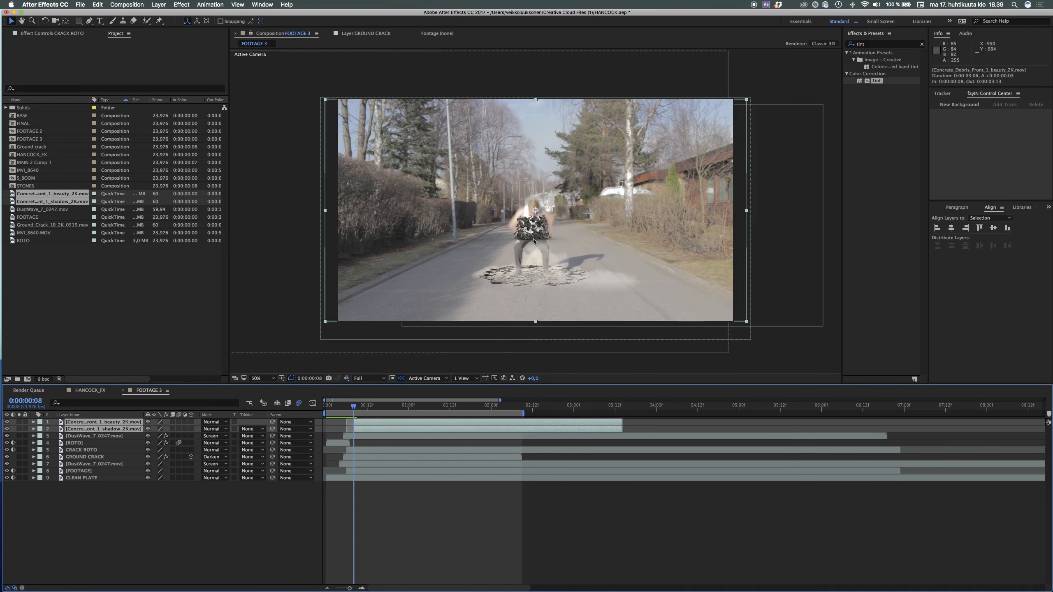
- Move the two debris layers down onto the ground crack and scale them up so the rubble surrounds the man's feet
left_click_drag(532, 241, 534, 280)
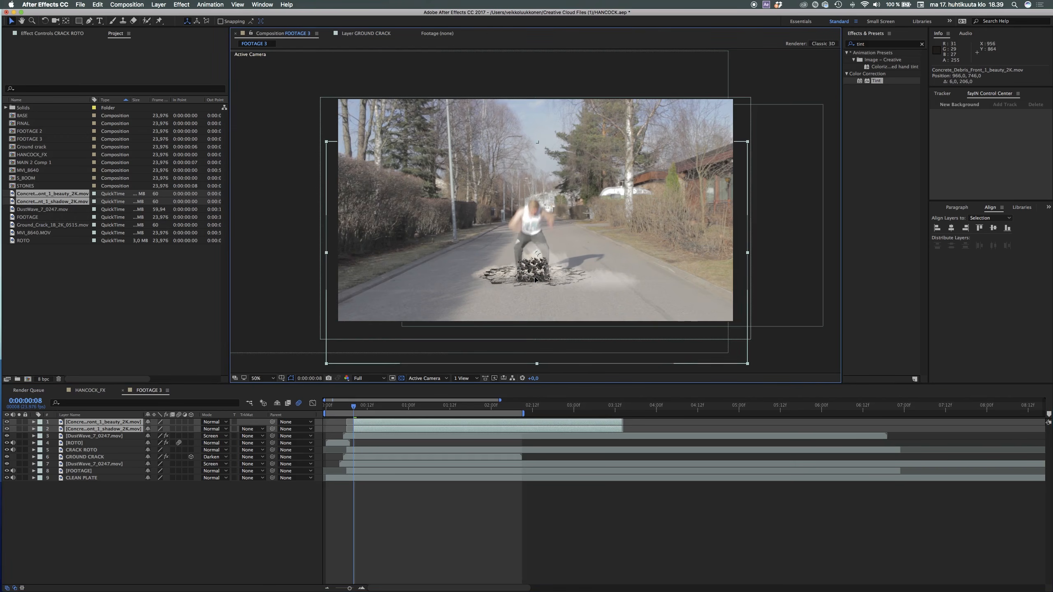
key("alt+super+equal")
key("alt+super+equal")
key("alt+super+equal")
key("alt+super+equal")
key("alt+super+equal")
key("alt+super+equal")
key("alt+super+equal")
key("alt+super+equal")
key("alt+super+equal")
key("alt+super+equal")
key("alt+super+equal")
key("alt+super+equal")
key("alt+super+equal")
key("alt+super+equal")
key("alt+super+equal")
key("alt+super+equal")
key("alt+super+equal")
key("alt+super+equal")
key("alt+super+equal")
key("alt+super+equal")
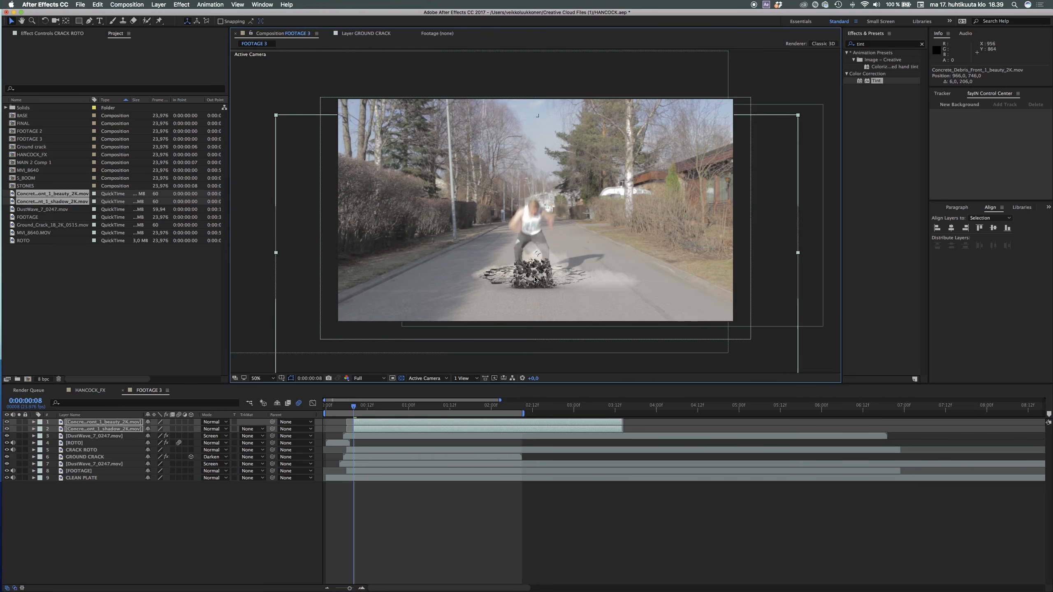
key("alt+super+minus")
key("alt+super+minus")
key("alt+super+minus")
key("alt+super+minus")
key("alt+super+minus")
key("alt+super+minus")
left_click_drag(534, 279, 536, 268)
key("Left")
key("Left")
- Preview the debris burst and shift both debris layers to start at 0:00:00:06
left_click(339, 407)
key("space")
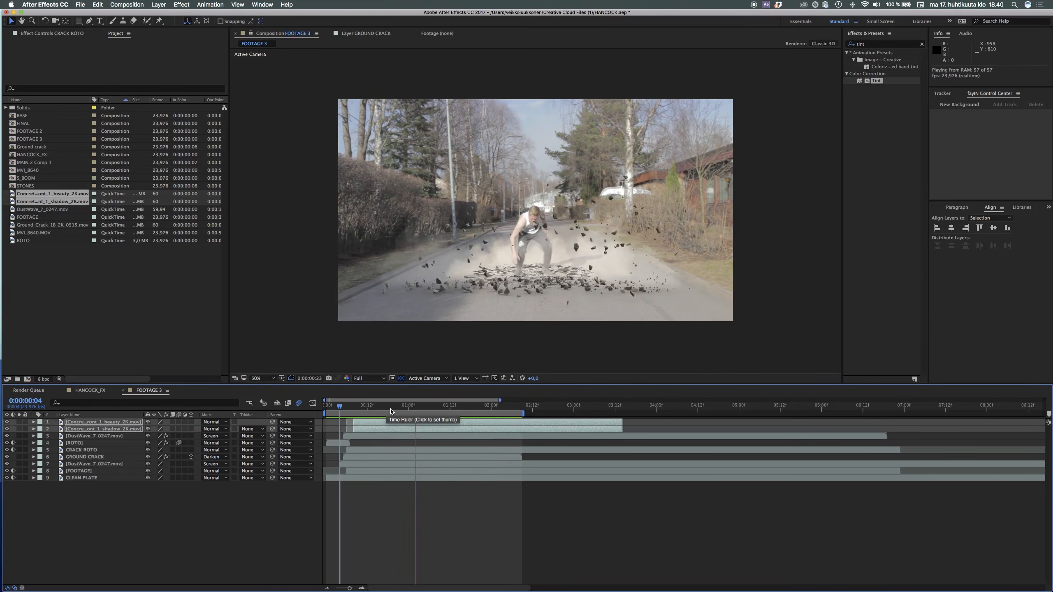
left_click(364, 423)
left_click_drag(364, 423, 356, 423)
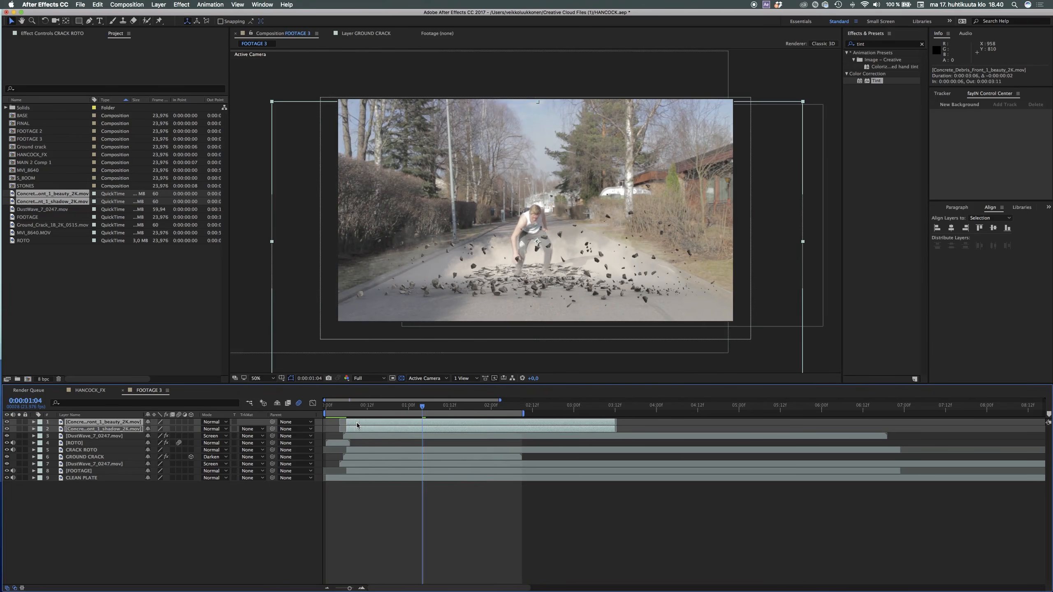
left_click(336, 408)
key("space")
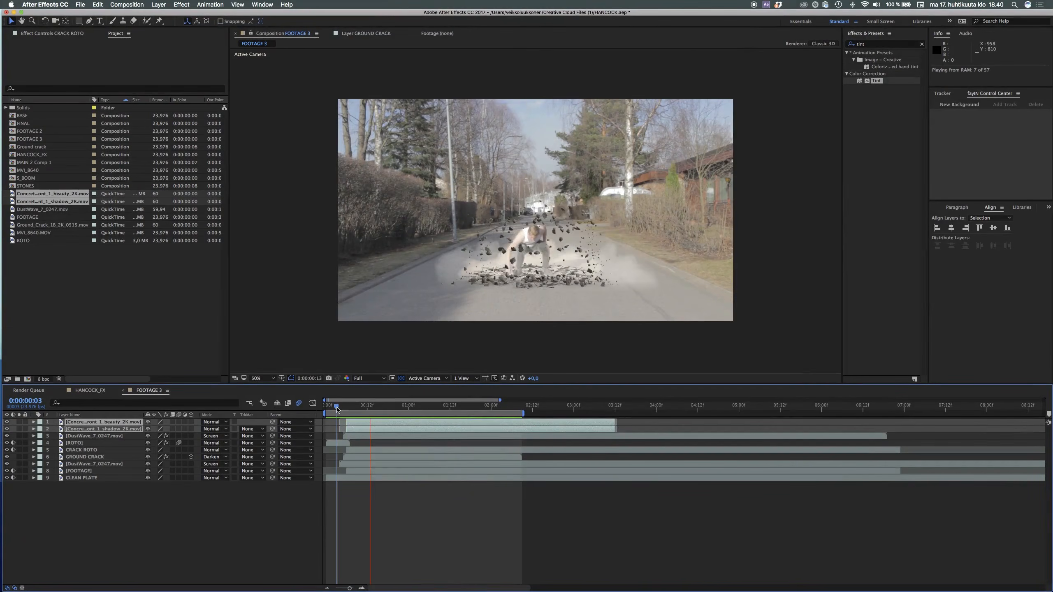
key("space")
key("space")
- Go to 0:00:00:15 and search the effects for curves
left_click_drag(337, 409, 378, 430)
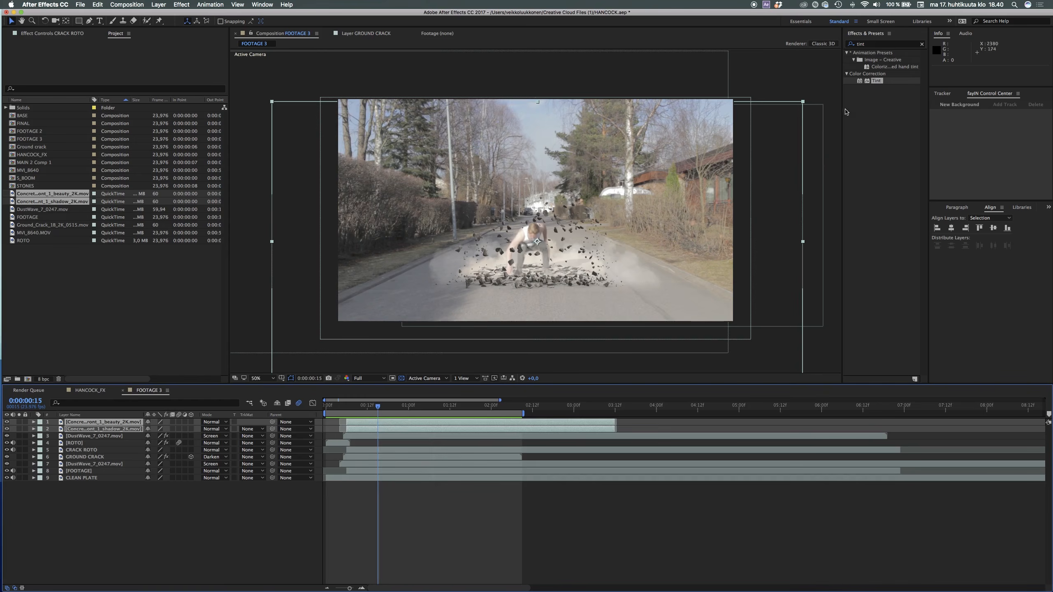
left_click(869, 48)
type("curves")
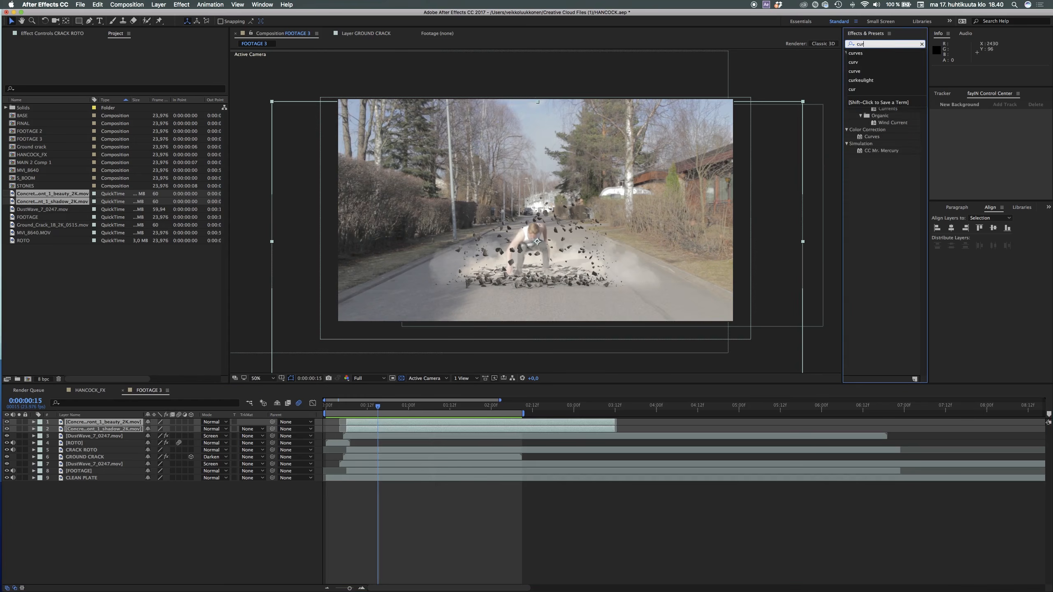
left_click(249, 514)
- Rename the debris beauty layer to stones and the debris shadow layer to shadow
left_click(133, 422)
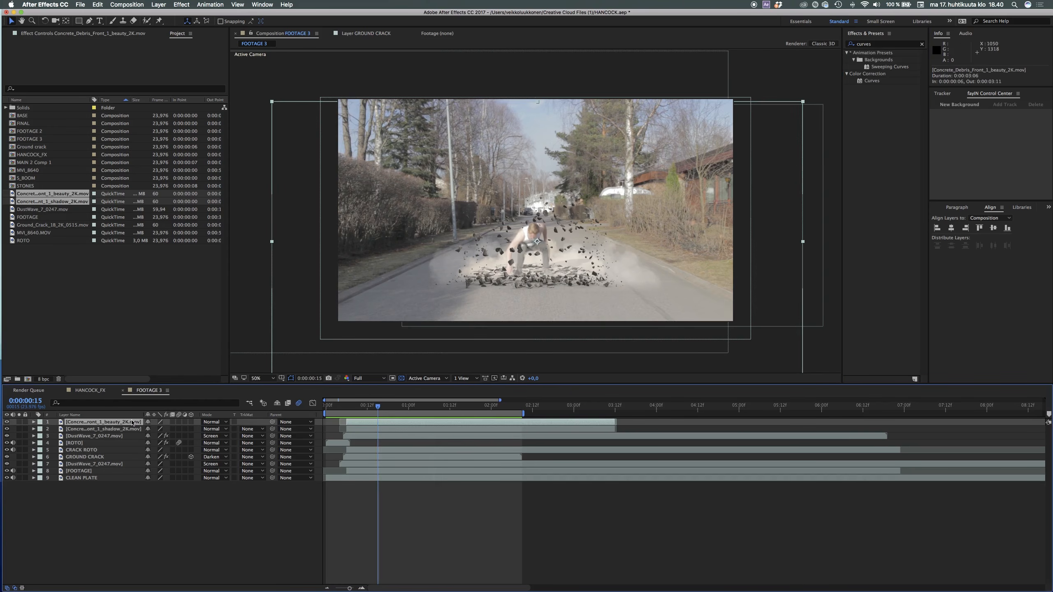
key("Return")
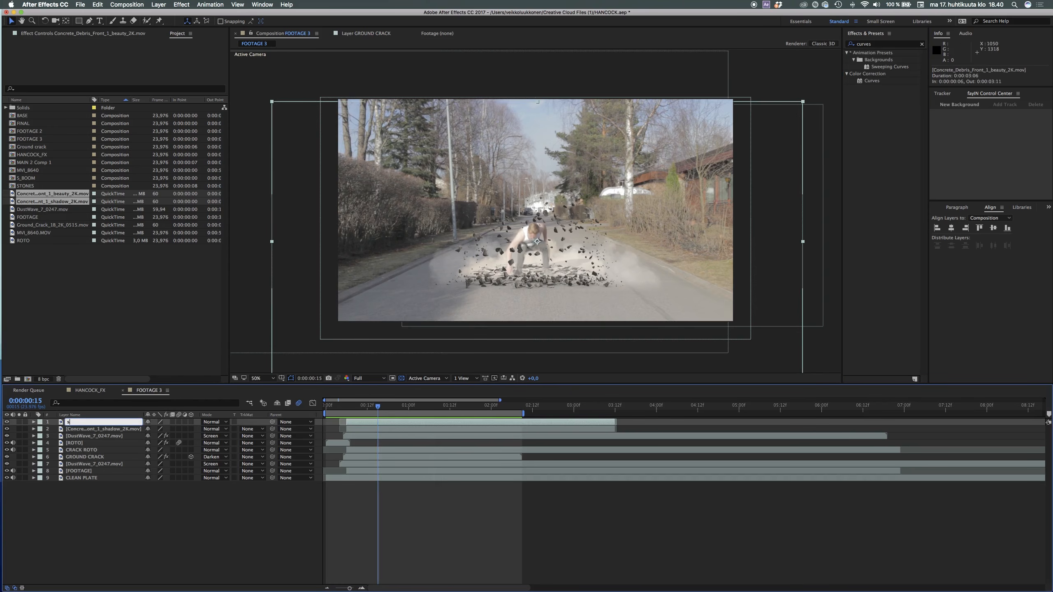
key("Return")
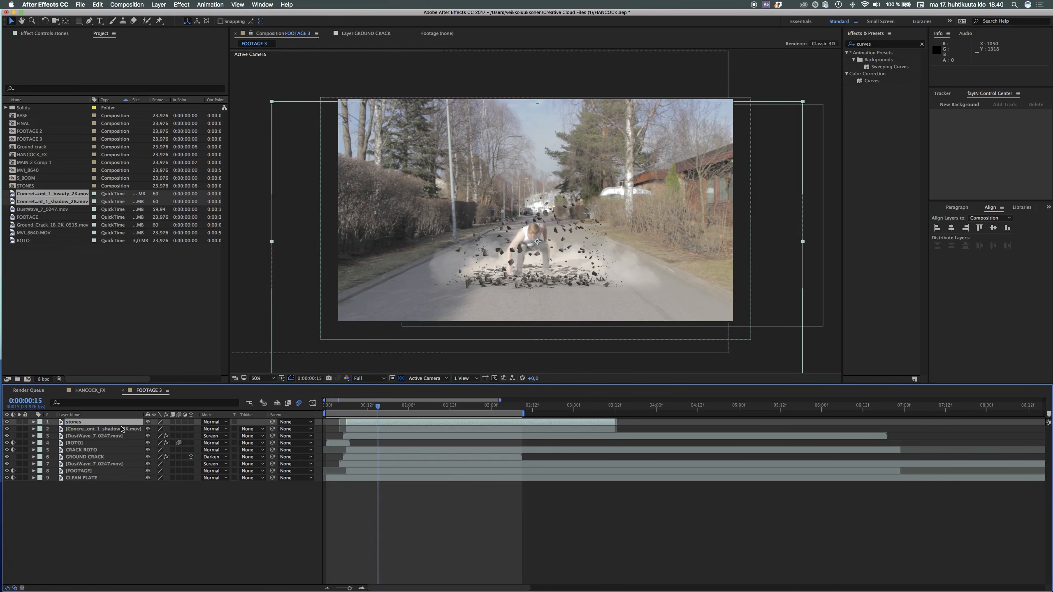
left_click(97, 430)
key("Return")
type("shadow")
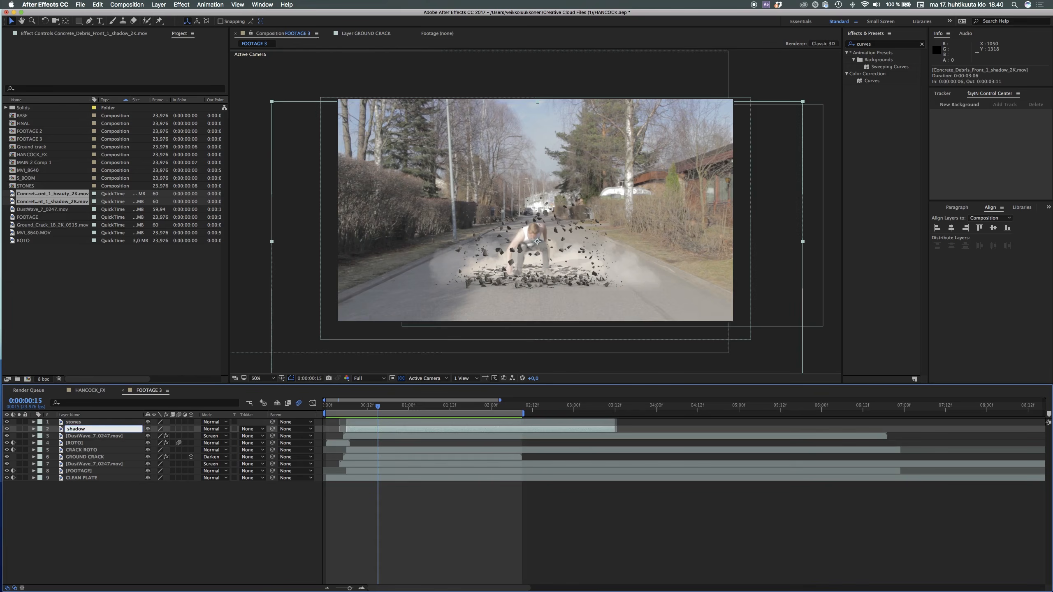
key("Return")
- Apply the Curves effect to the stones layer and raise the RGB curve's midpoint to brighten the debris
left_click(81, 423)
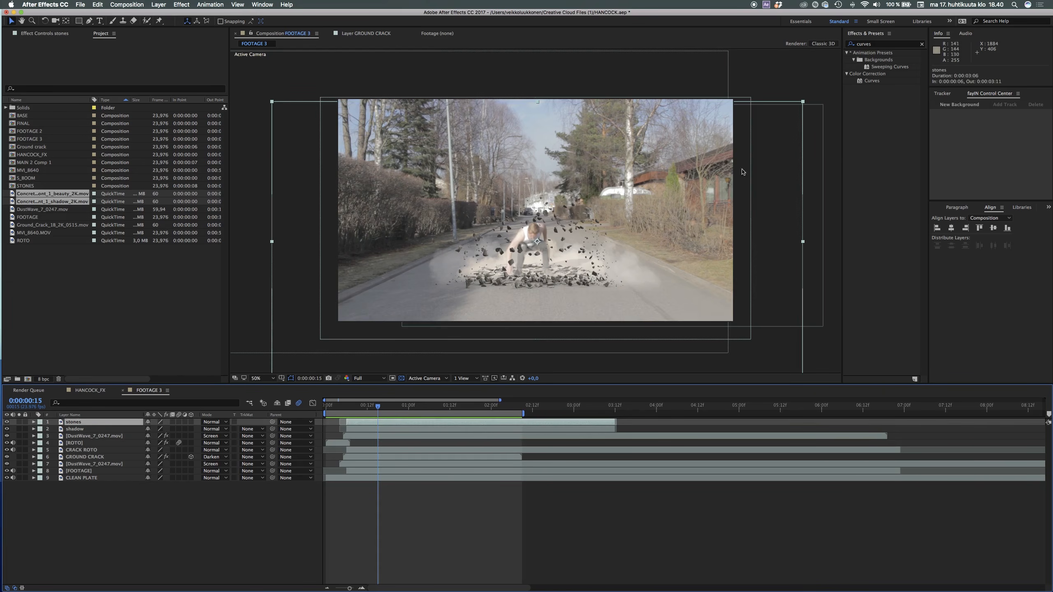
left_click_drag(881, 83, 182, 388)
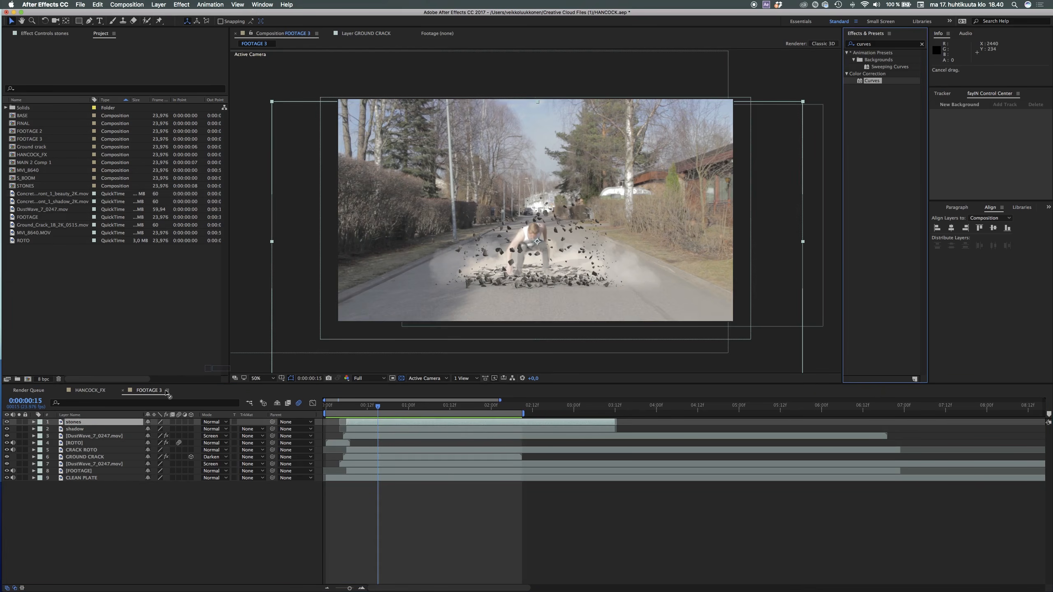
left_click_drag(119, 421, 119, 422)
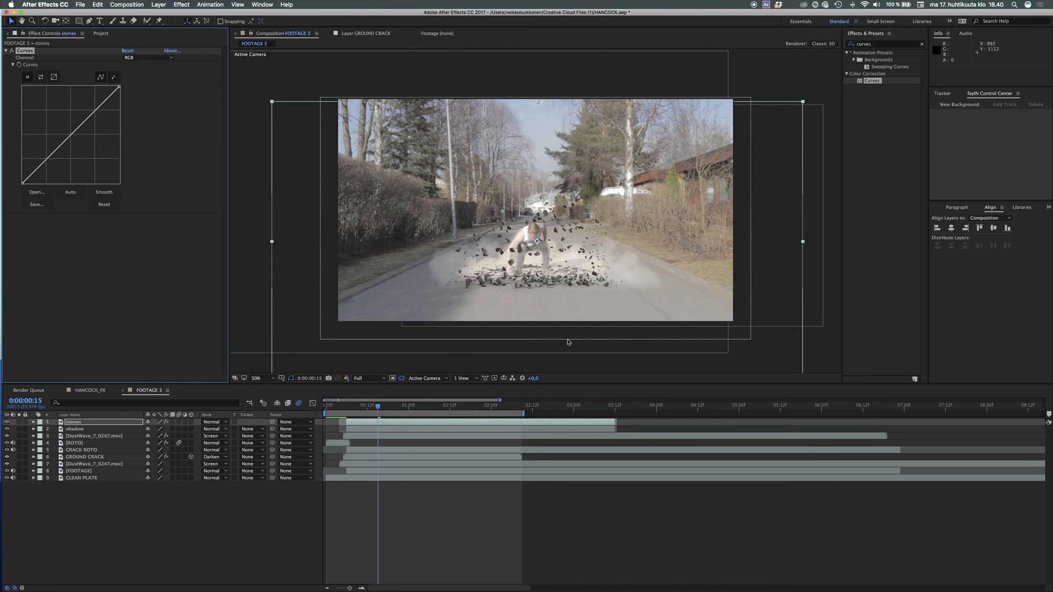
scroll(521, 284, "up", 4)
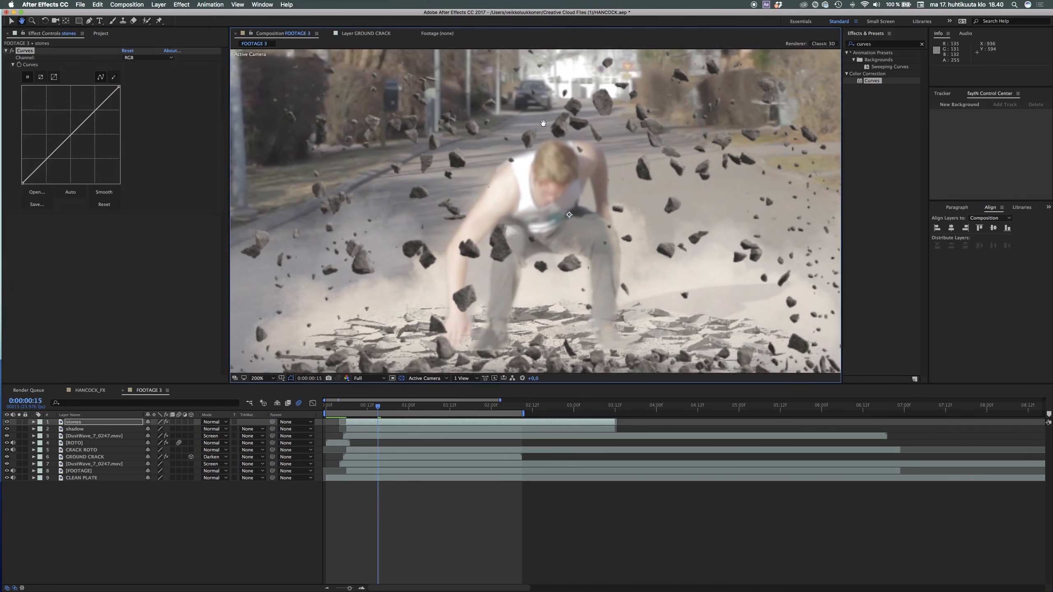
key("v")
left_click_drag(70, 134, 67, 124)
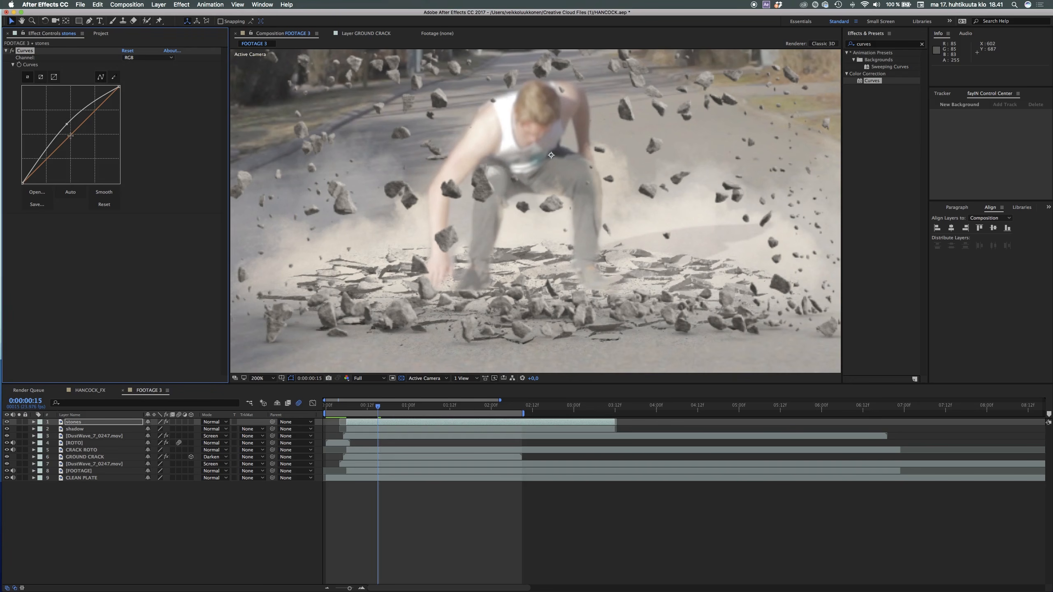
- Switch the stones layer's Curves to the Blue channel and preview the brightened debris in the full frame
left_click(140, 58)
left_click(139, 86)
key("comma")
key("comma")
key("comma")
key("comma")
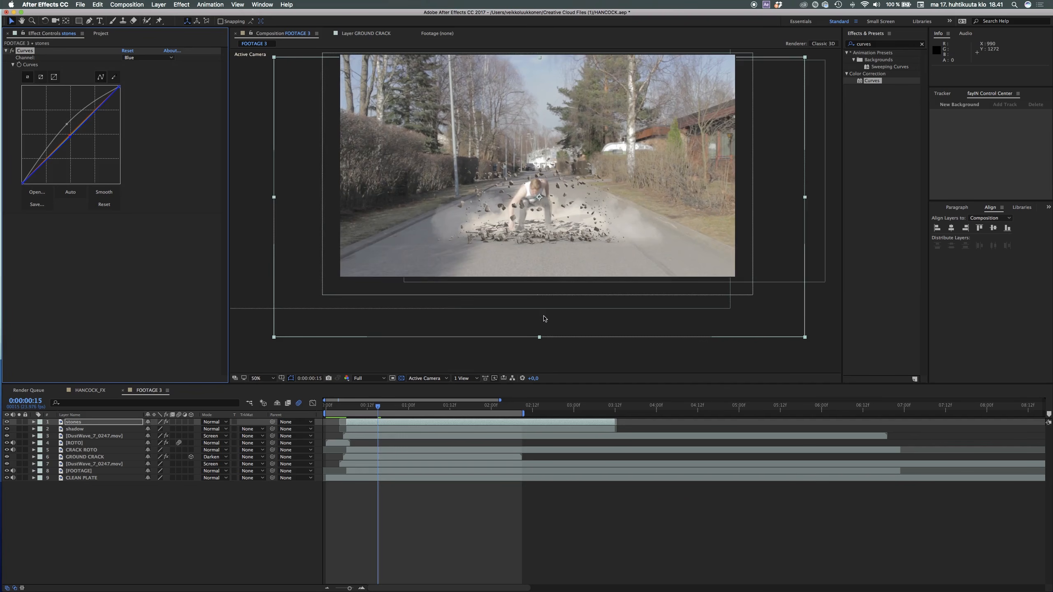
left_click(344, 407)
key("space")
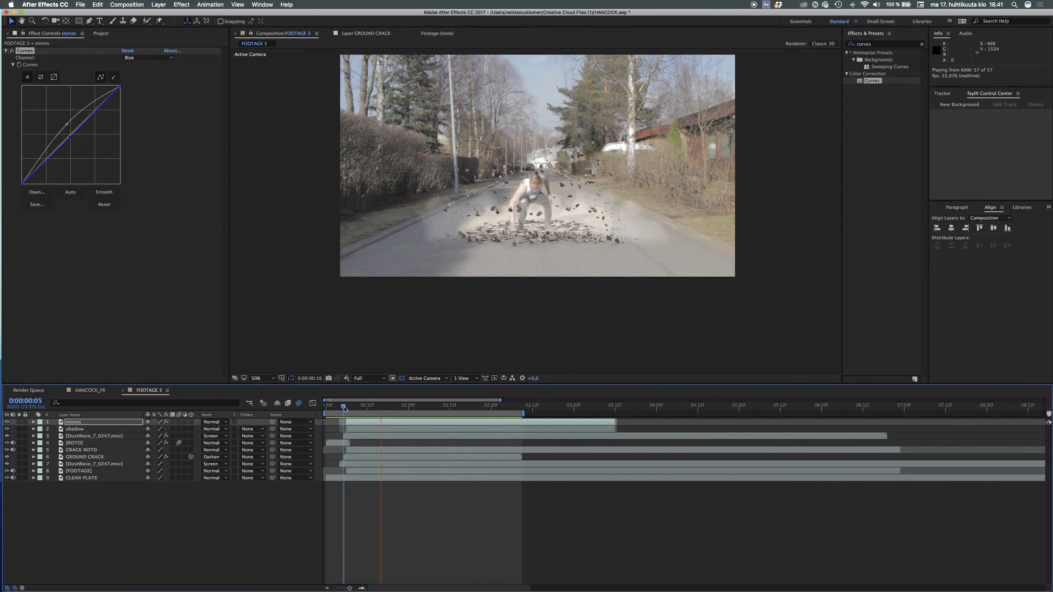
key("space")
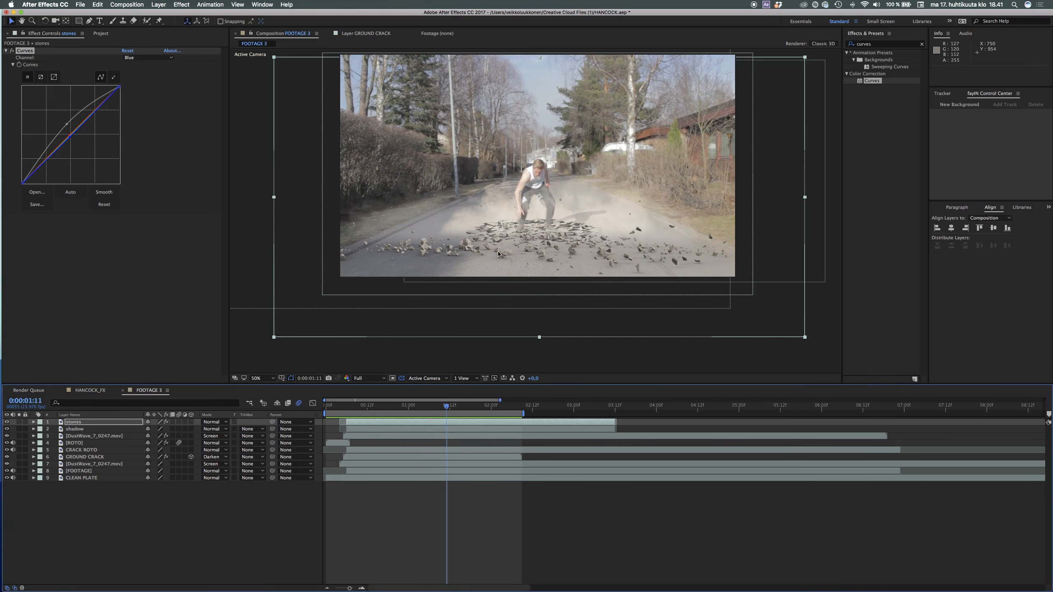
- Duplicate the stones layer and draw a closed Pen mask on the copy around the shaded left part of the street
left_click(212, 495)
left_click(369, 420)
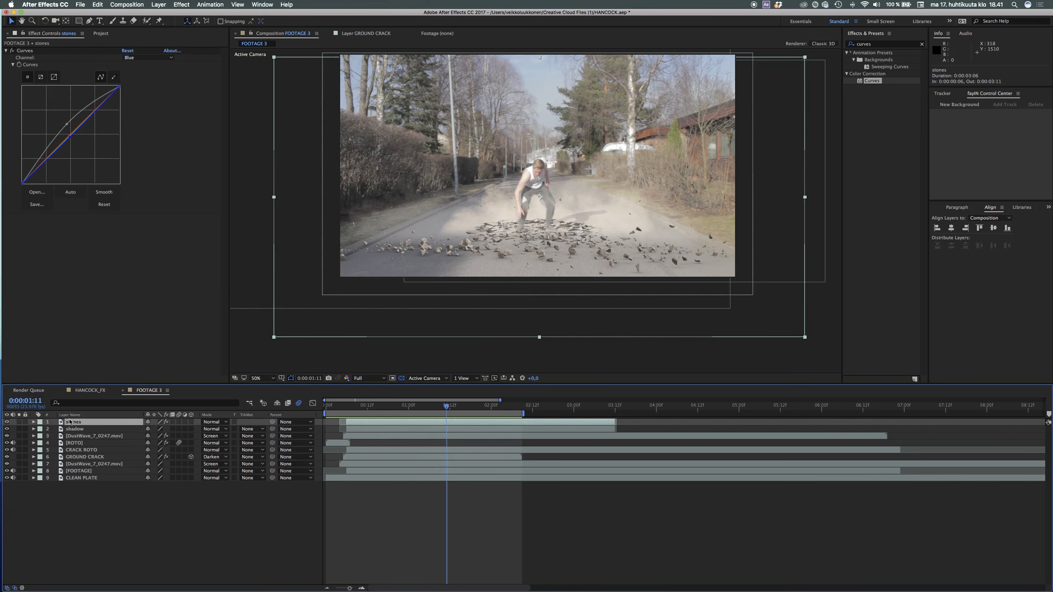
key("super+d")
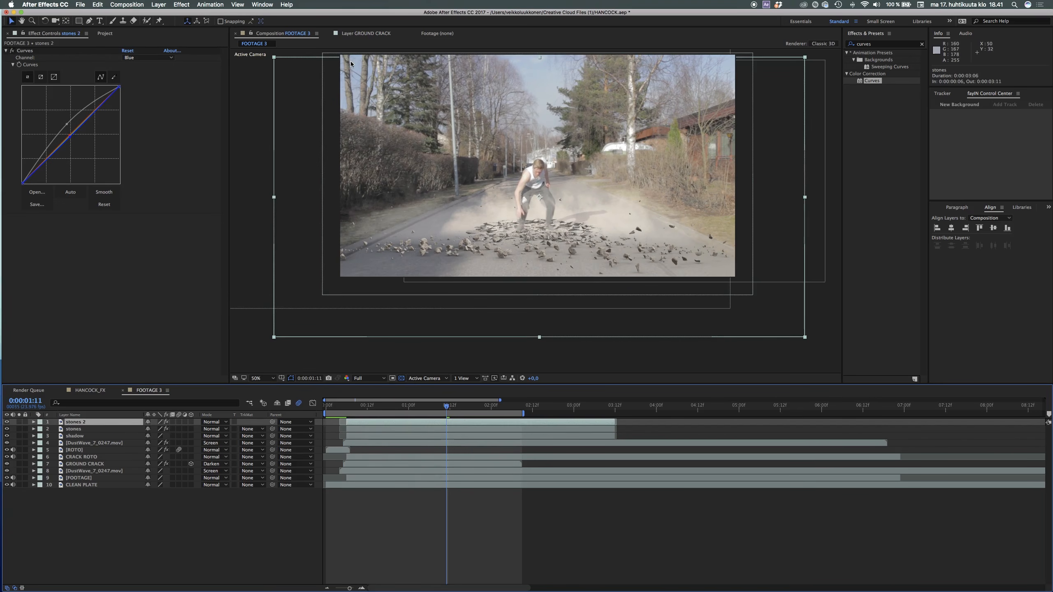
left_click_drag(413, 154, 374, 178)
left_click(90, 22)
left_click(292, 74)
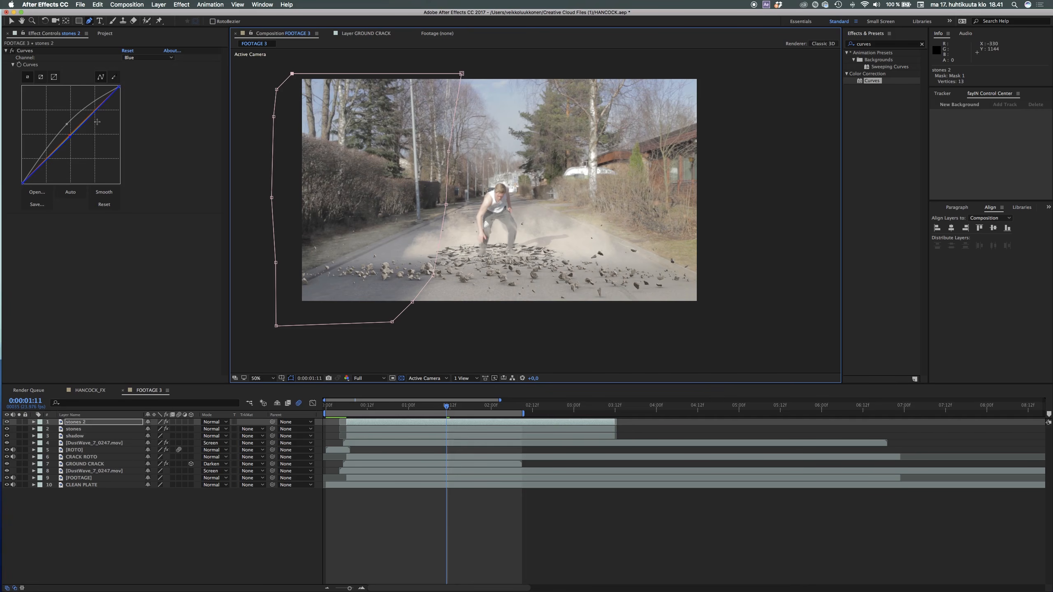
- Reset the Curves on stones 2, pull its curve slightly down to darken the debris in shade, and preview the landing
left_click(26, 51)
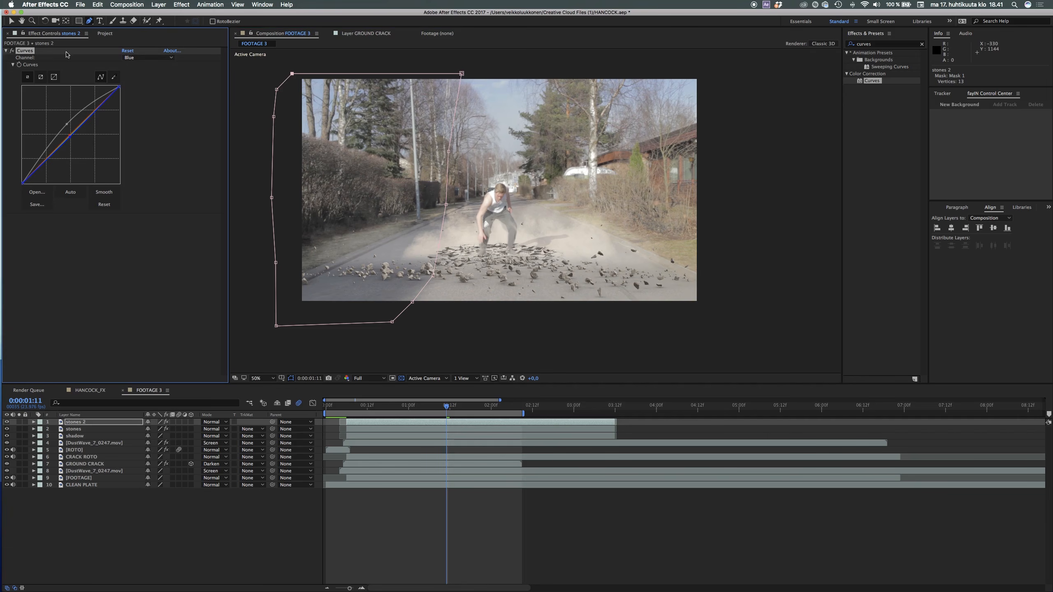
left_click(128, 51)
left_click_drag(71, 134, 74, 141)
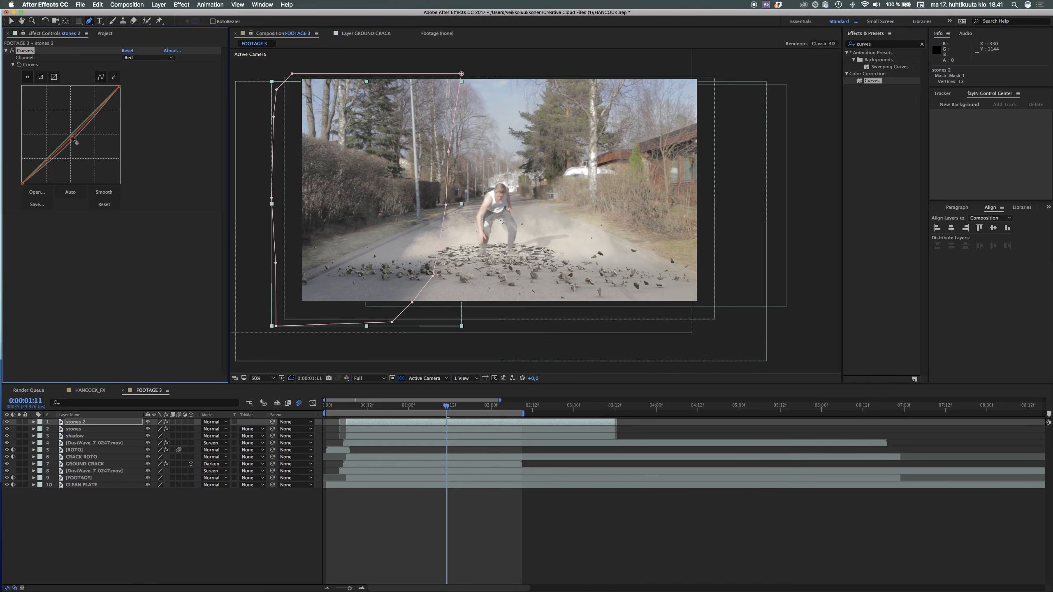
left_click_drag(72, 138, 73, 139)
left_click(334, 409)
key("space")
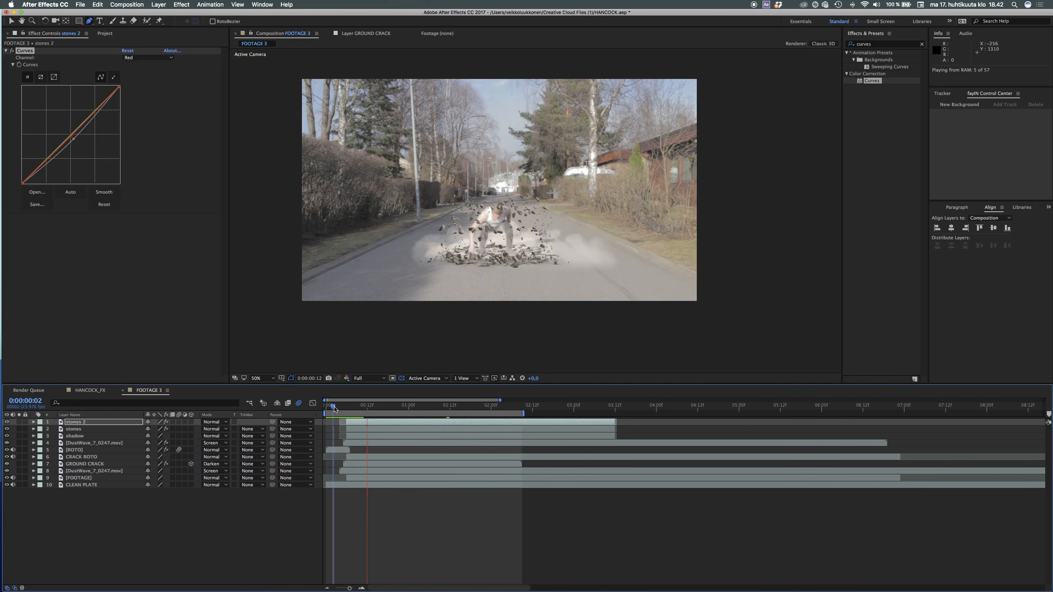
key("space")
- Set the mask feather on stones 2 to 20 pixels and preview the blended debris
key("f")
left_click(157, 436)
type("20")
key("Return")
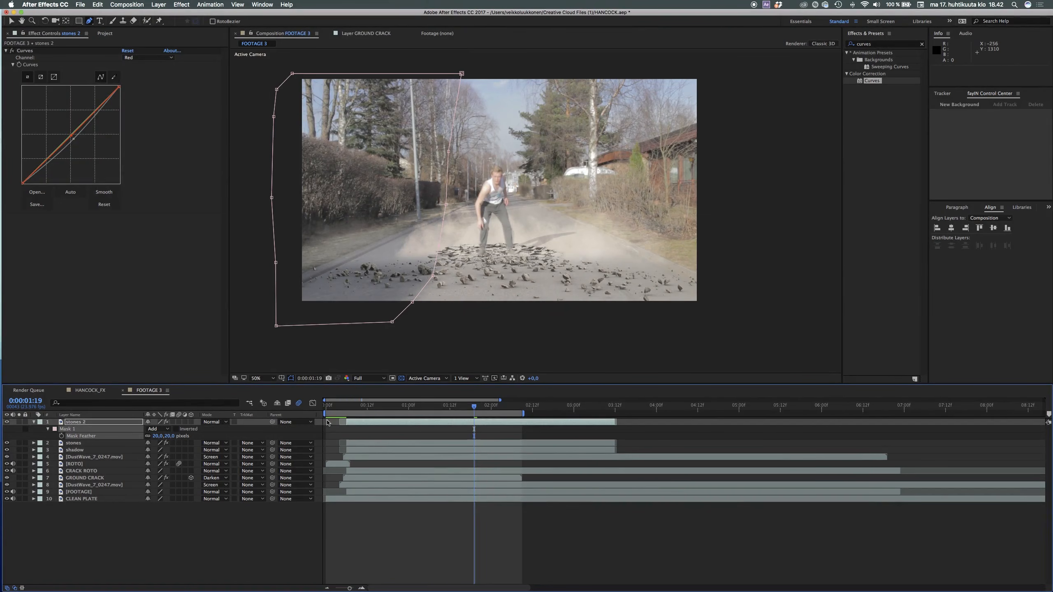
left_click(338, 407)
key("space")
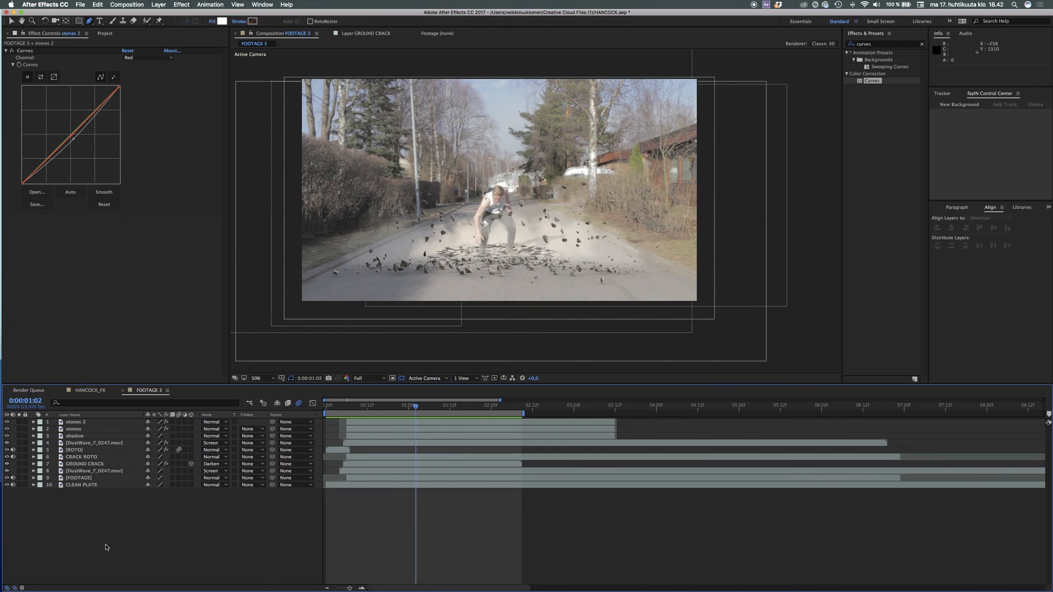
- Pre-compose all layers of FOOTAGE 3 into a composition named BASE and preview it from the start
left_click_drag(85, 526, 75, 418)
key("super+shift+c")
type("BASE")
key("Return")
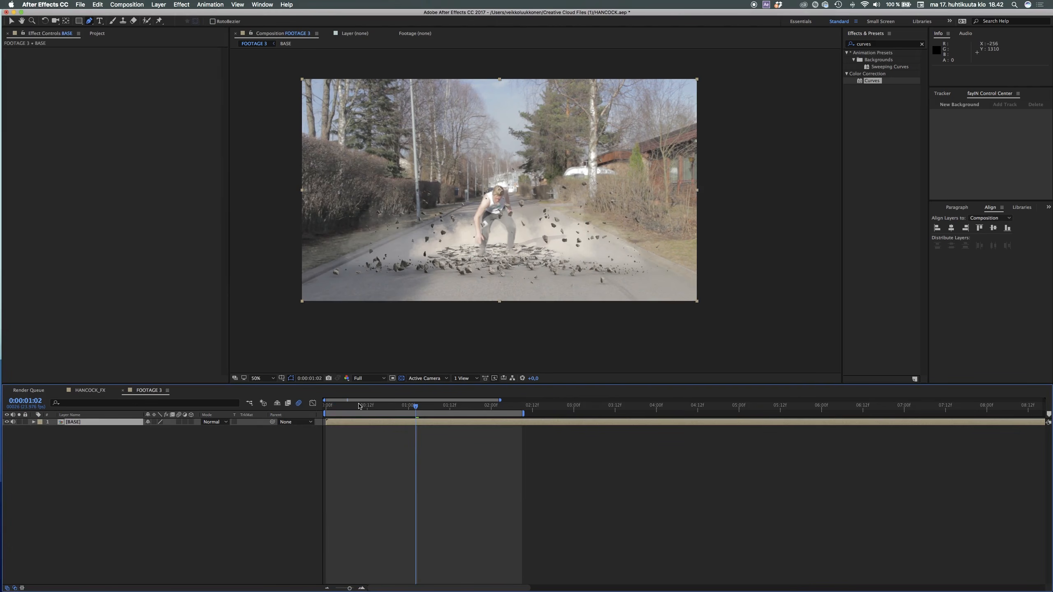
left_click(325, 408)
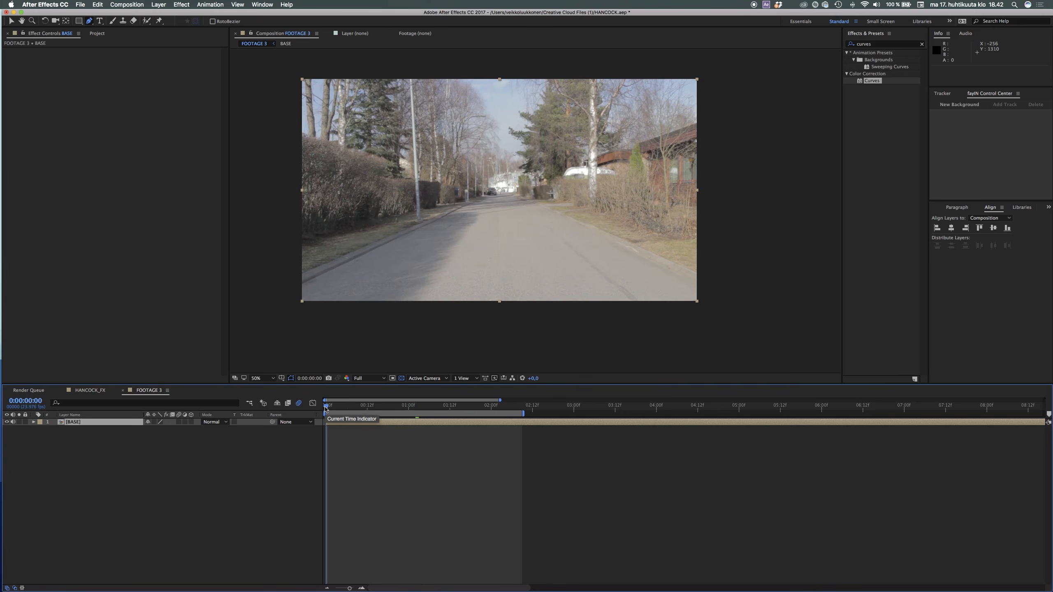
key("space")
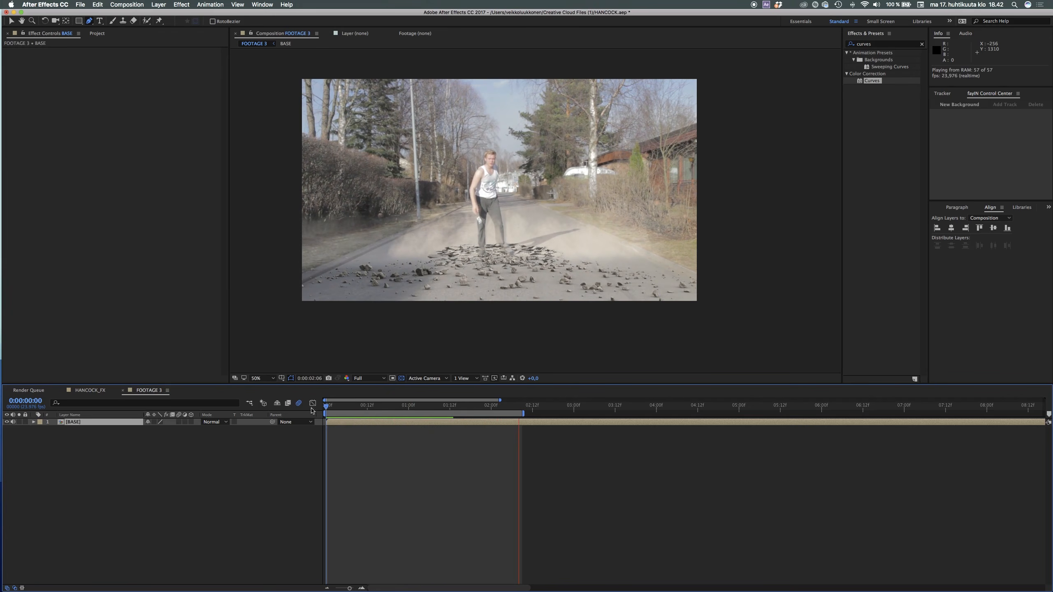
key("space")
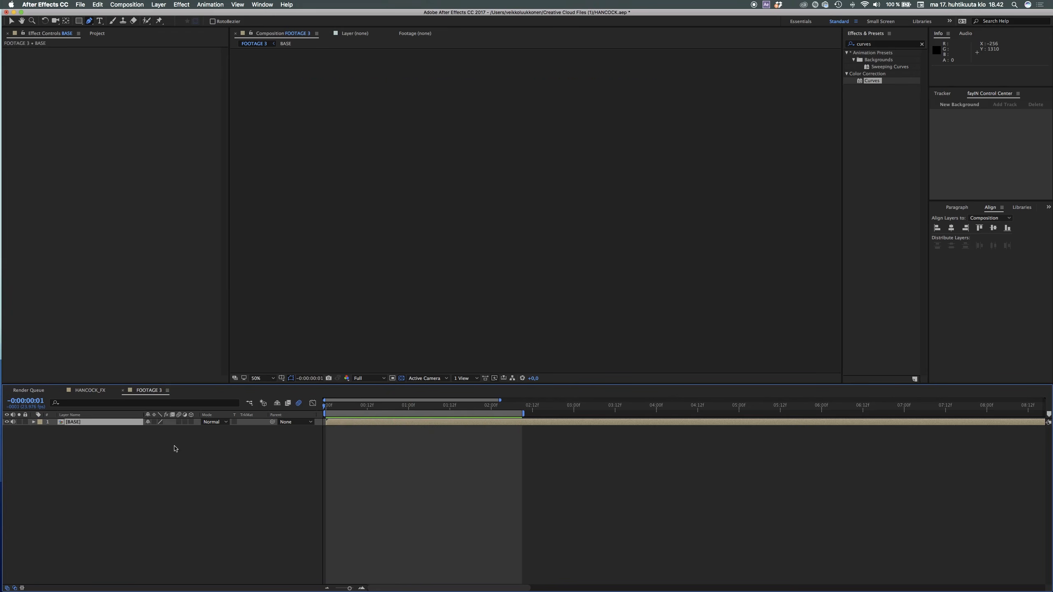
- Create a white solid named S_BOOM above BASE in FOOTAGE 3 with the playhead at the landing frame, 0:00:00:07
right_click(174, 448)
left_click(375, 403)
left_click_drag(349, 407, 346, 407)
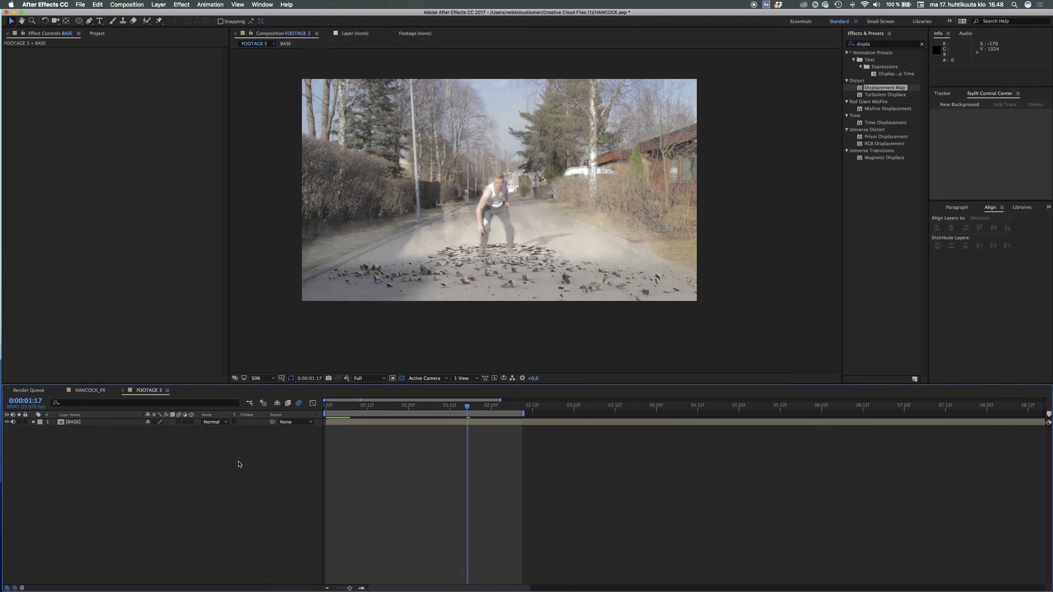
key("space")
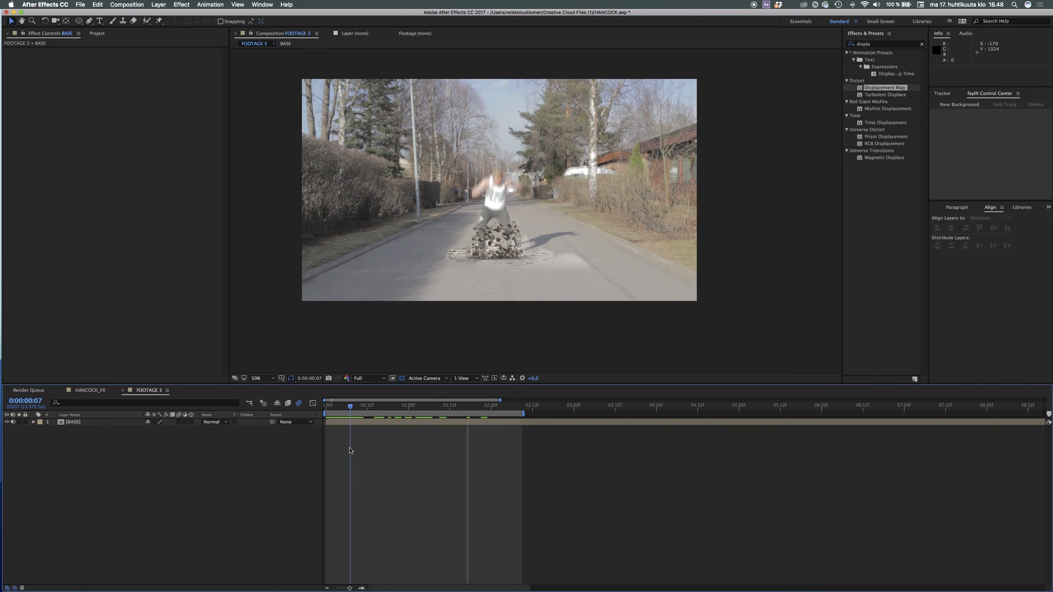
right_click(119, 454)
mouse_move(195, 460)
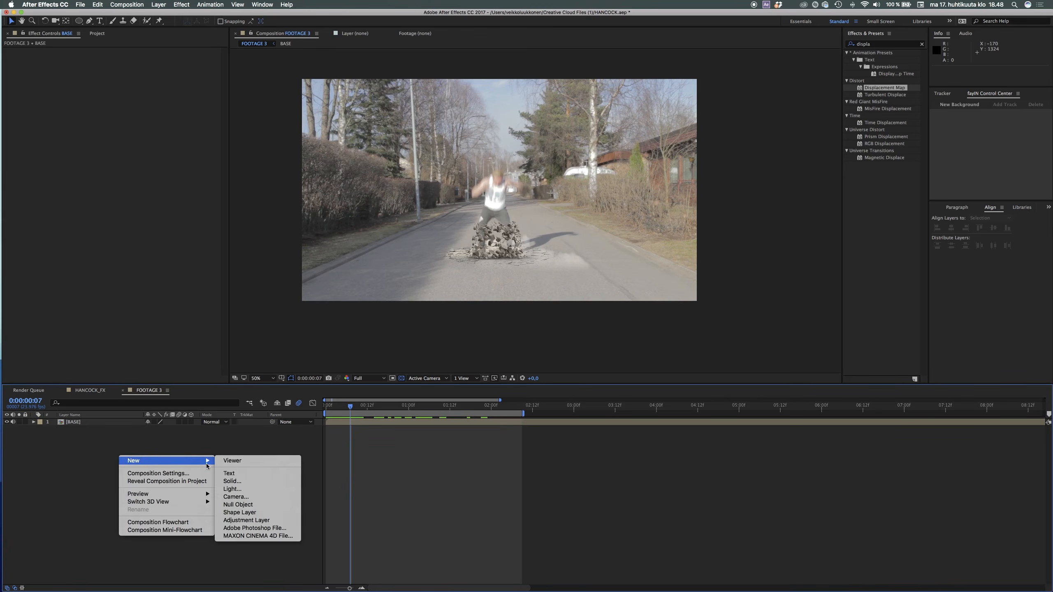
left_click(232, 481)
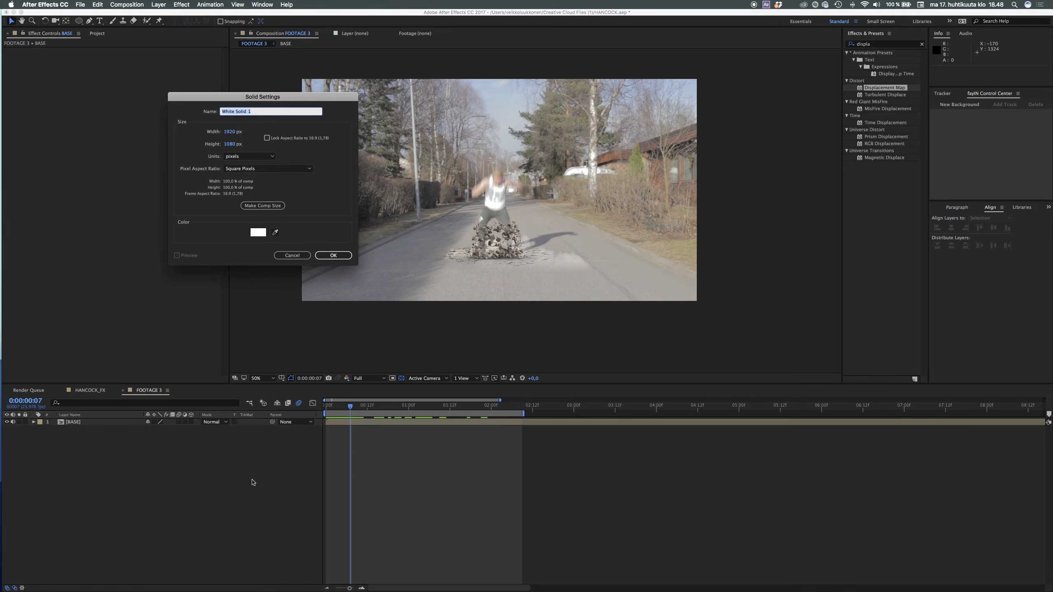
type("S")
key("Return")
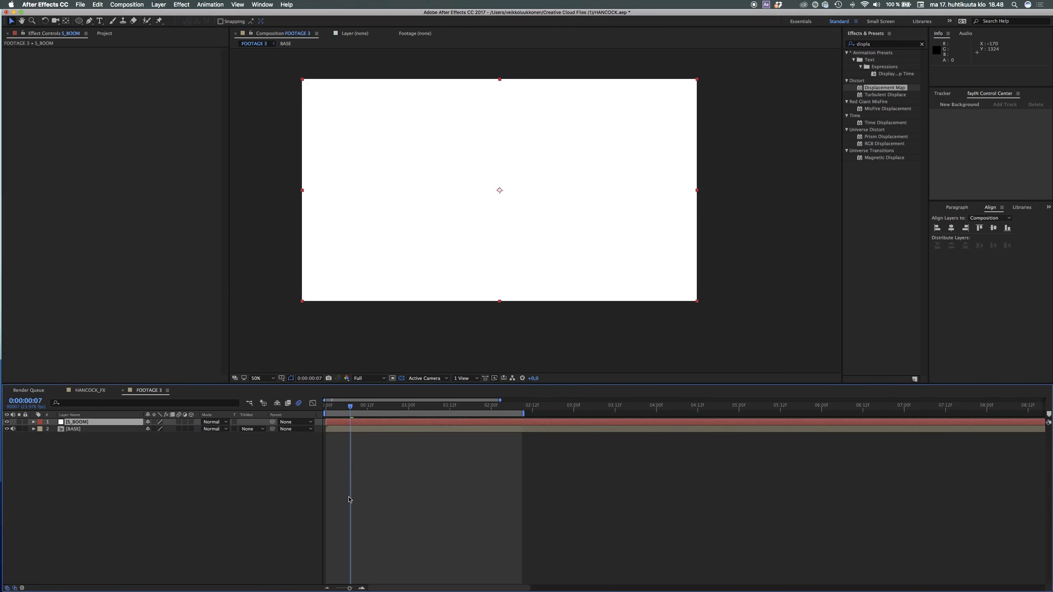
- Pre-compose the S_BOOM solid into a composition named S_BOOM, moving all attributes into it
key("super+shift+c")
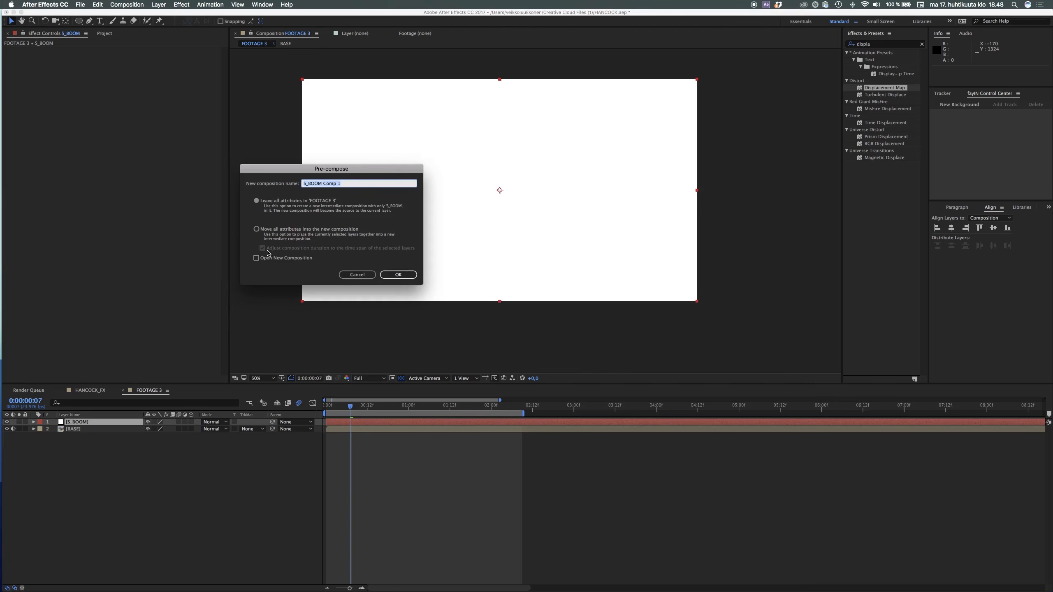
left_click(257, 233)
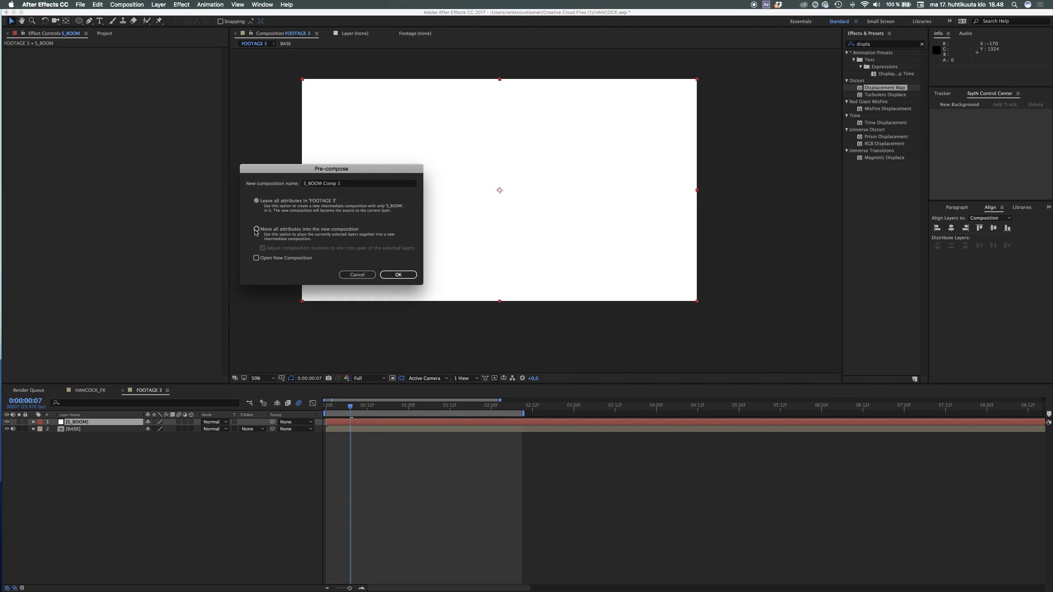
left_click(257, 230)
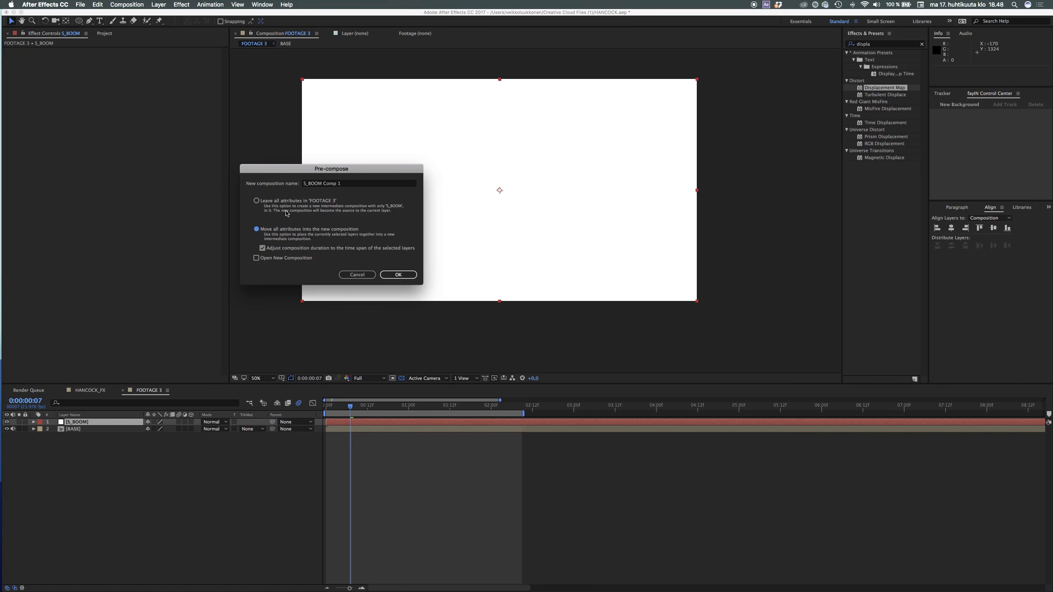
left_click(351, 184)
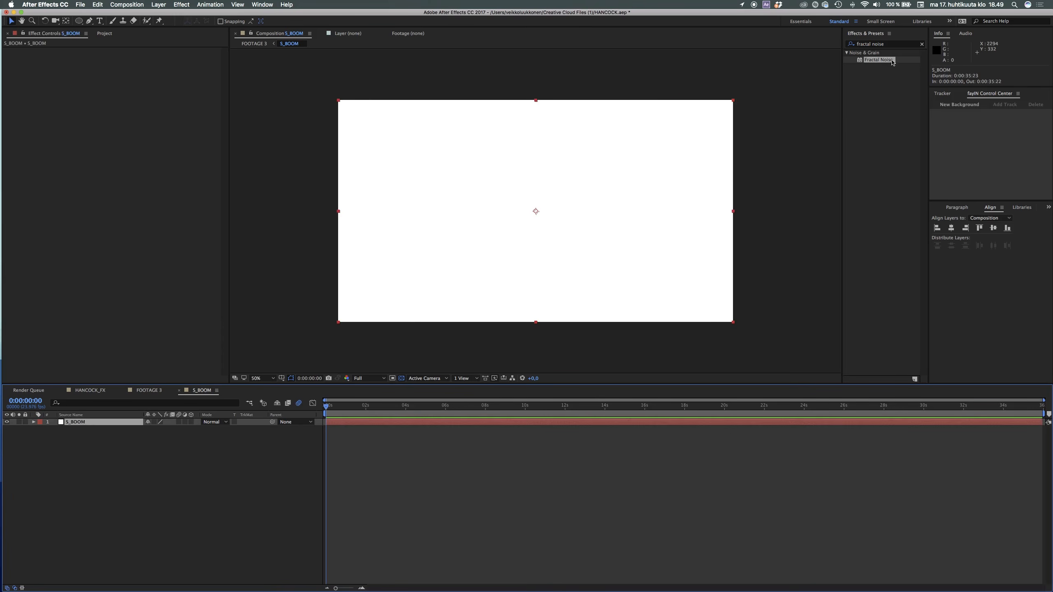
- Apply the Fractal Noise effect to the solid inside the S_BOOM composition
left_click_drag(886, 61, 547, 193)
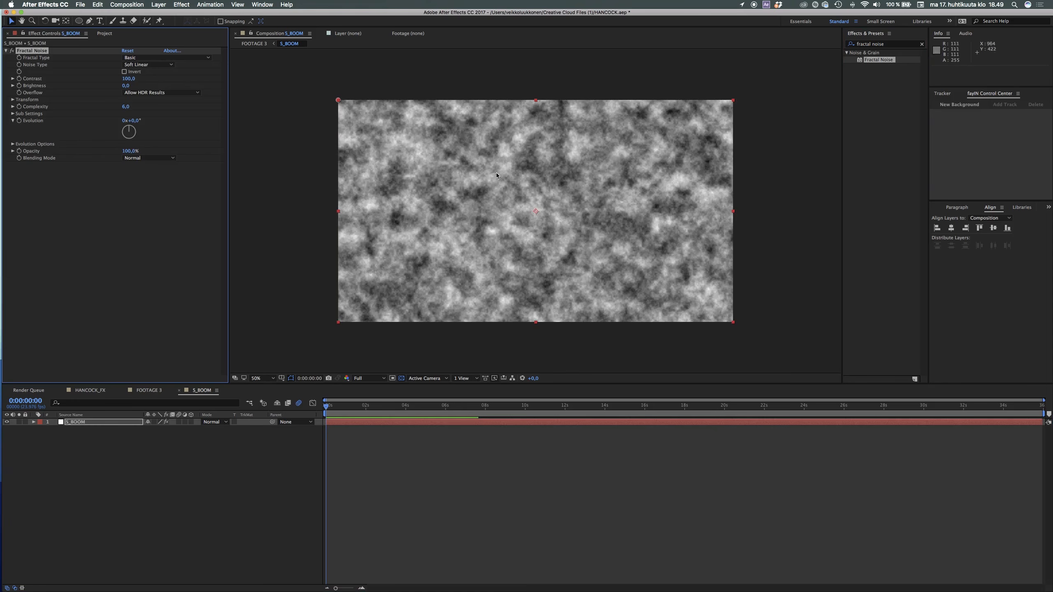
- Try Dynamic Progressive as the Fractal Noise fractal type and return it to Basic
left_click(140, 59)
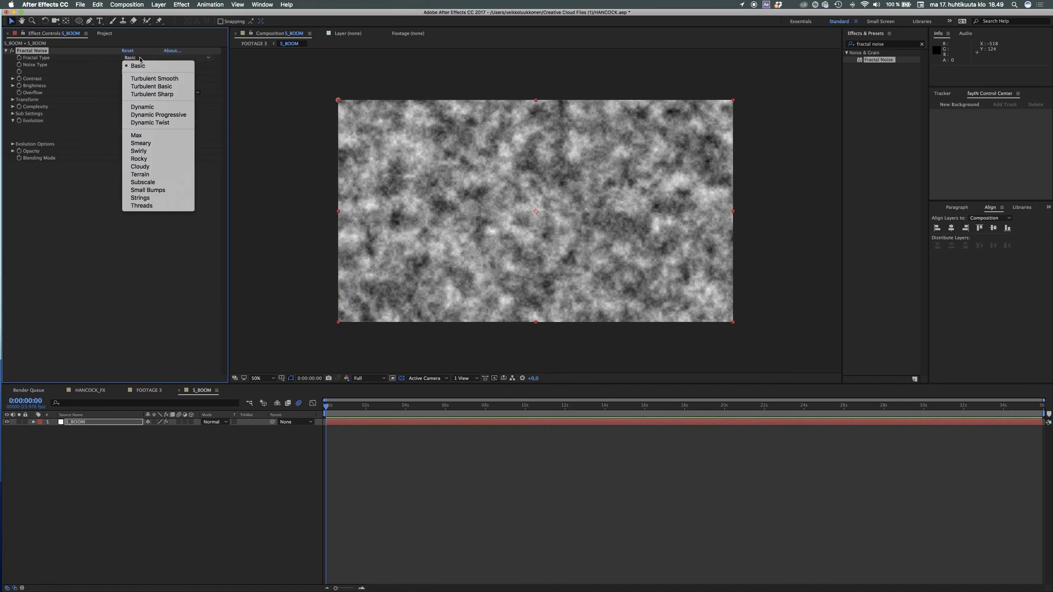
left_click(171, 118)
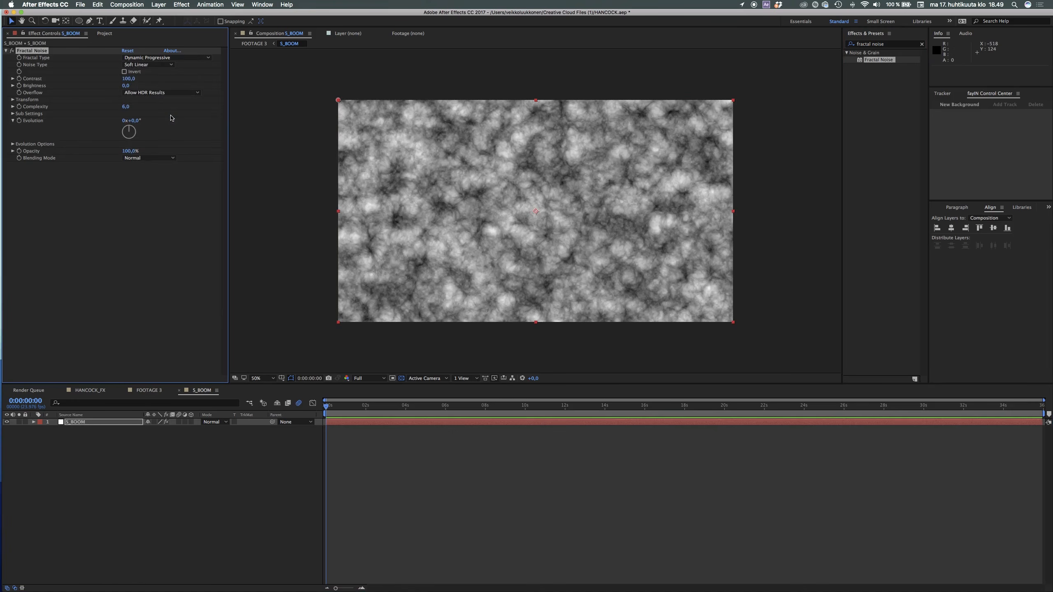
left_click(130, 78)
left_click(137, 57)
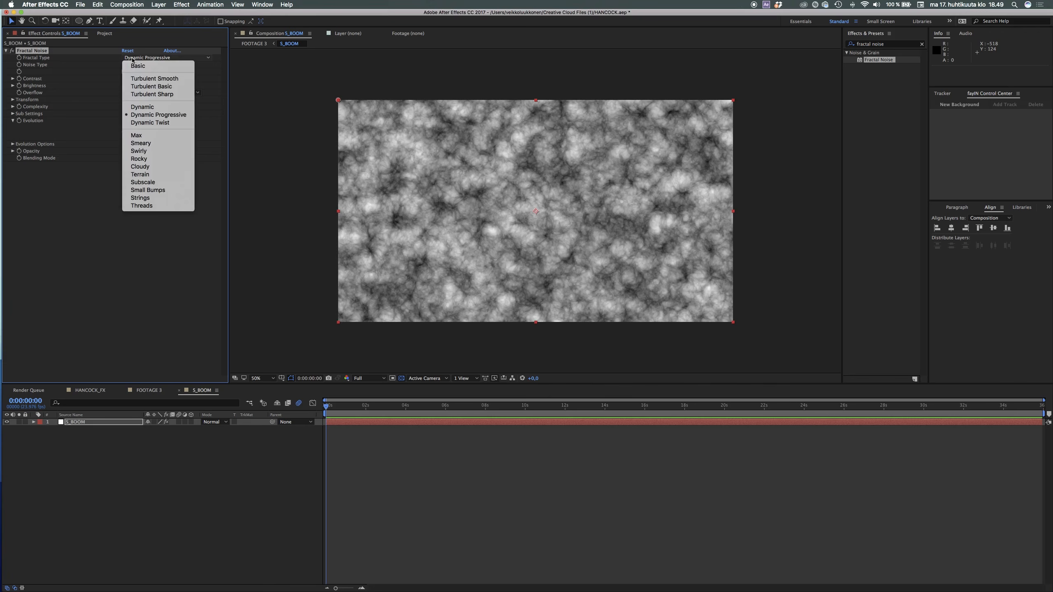
left_click(135, 62)
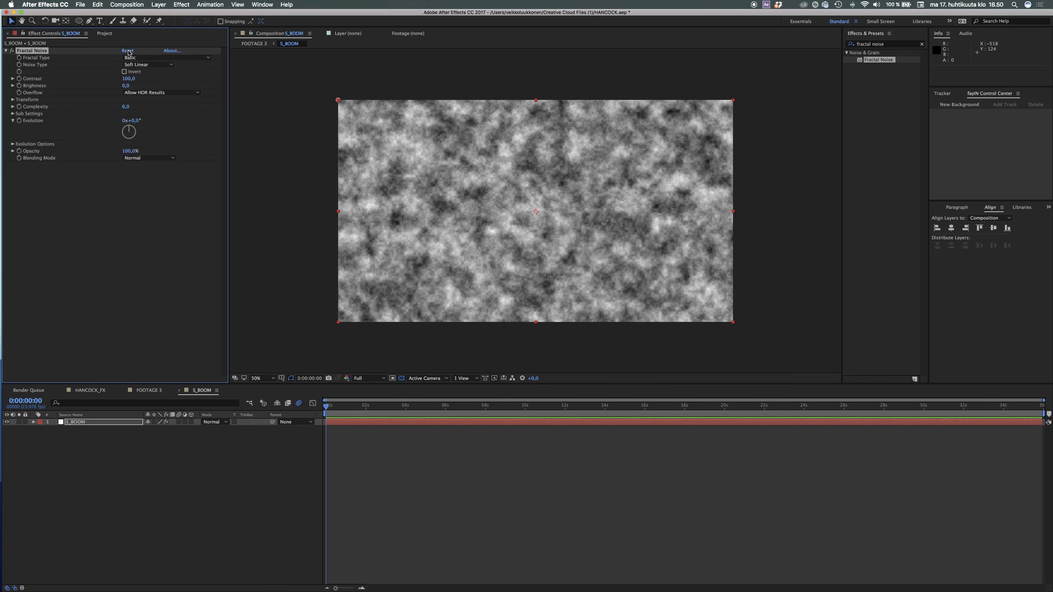
left_click(148, 187)
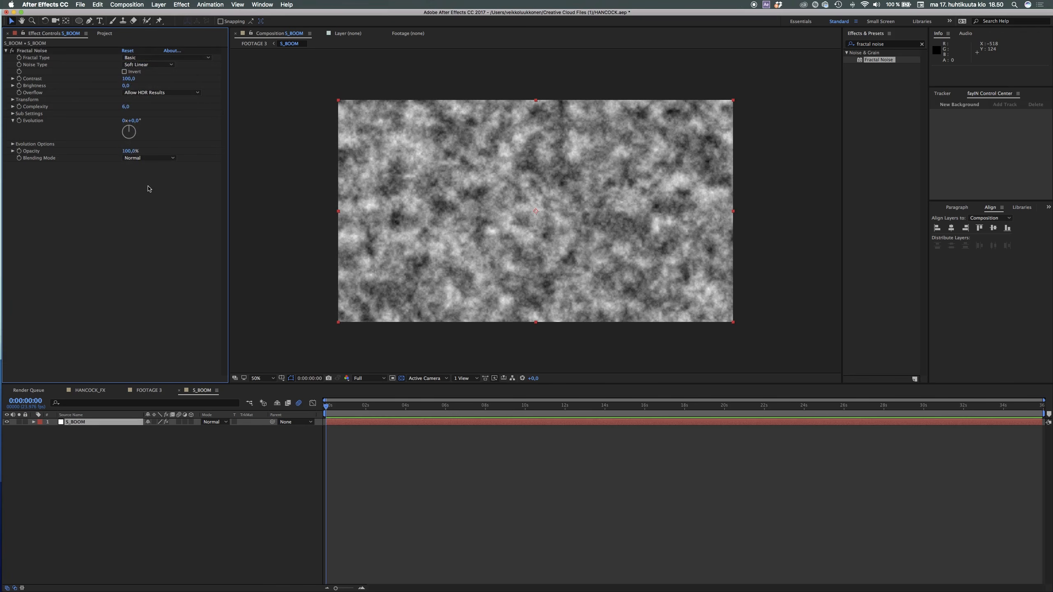
- Set the Fractal Noise contrast to 200, brightness to -35 and complexity to 7
left_click(128, 80)
type("200")
key("Tab")
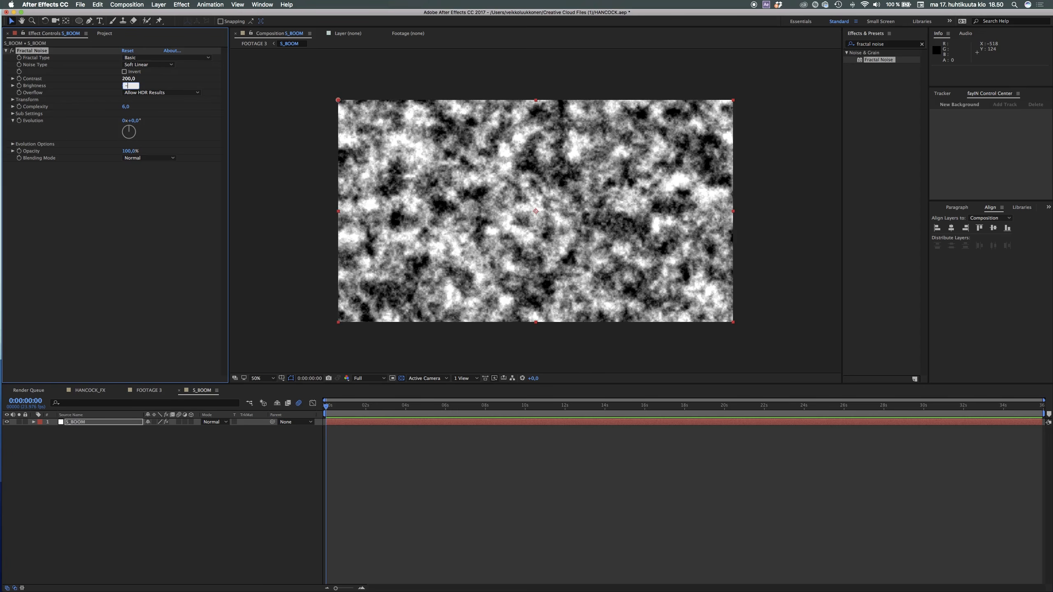
key("Return")
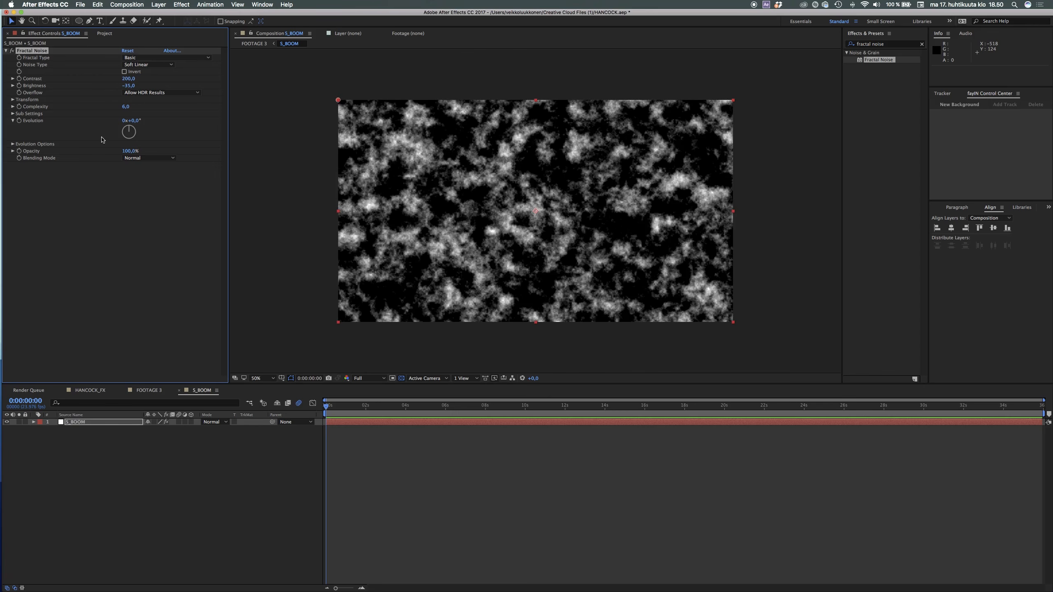
left_click_drag(149, 111, 154, 111)
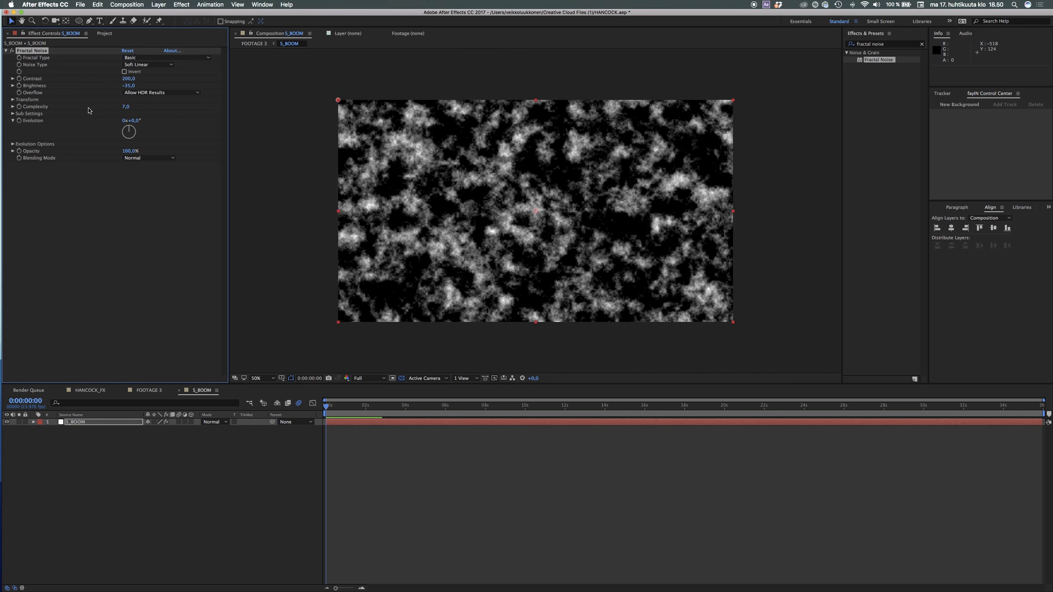
- Animate the Fractal Noise Evolution with the expression time*250, preview the motion and collapse the layer's properties
left_click(19, 121, "alt")
type("time*")
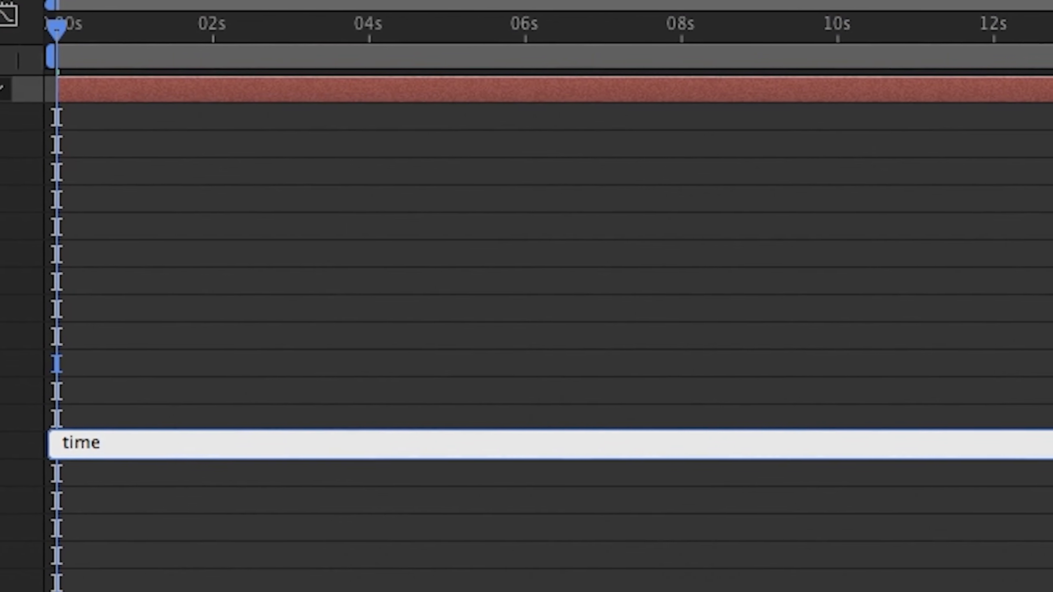
type("250")
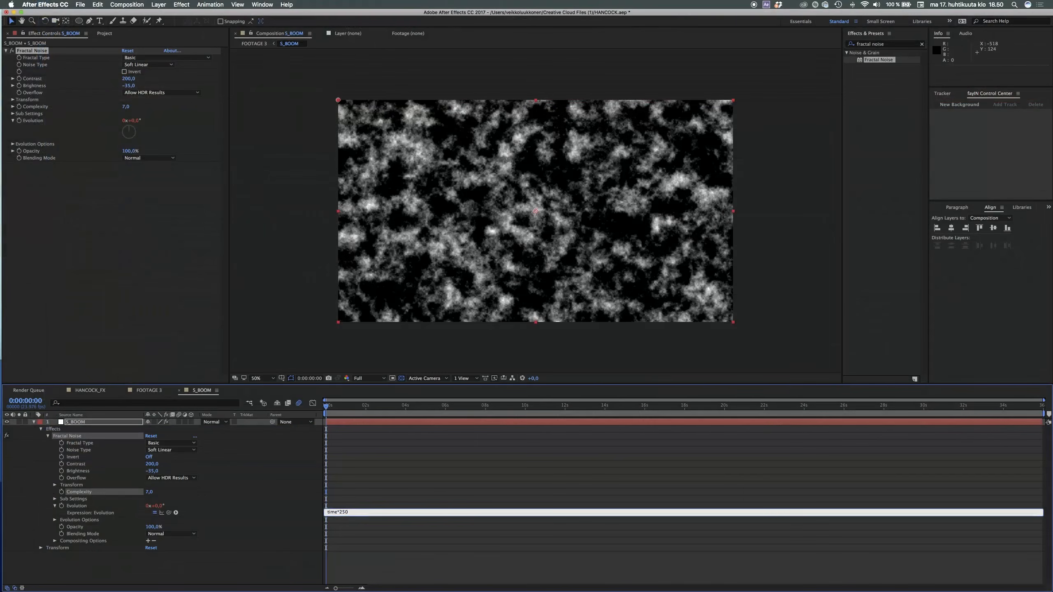
key("Return")
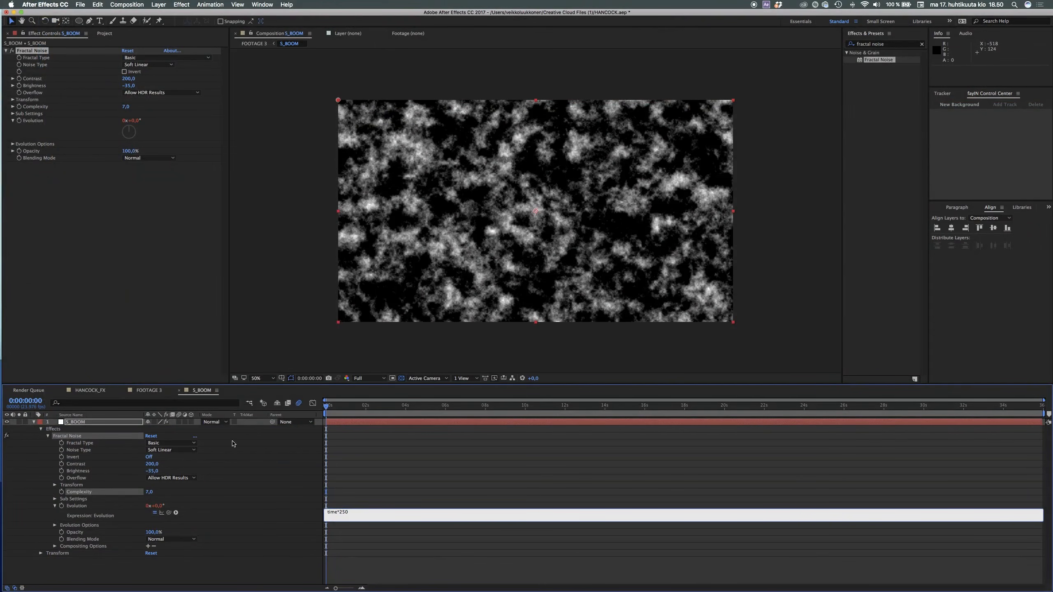
left_click(315, 446)
key("space")
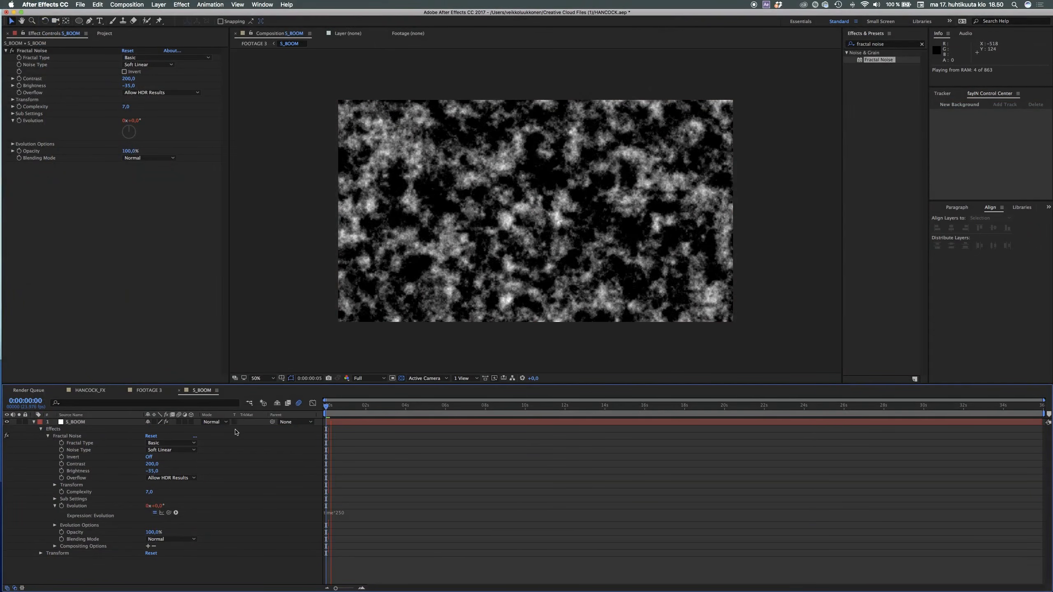
left_click(38, 422)
left_click(35, 422)
left_click(133, 462)
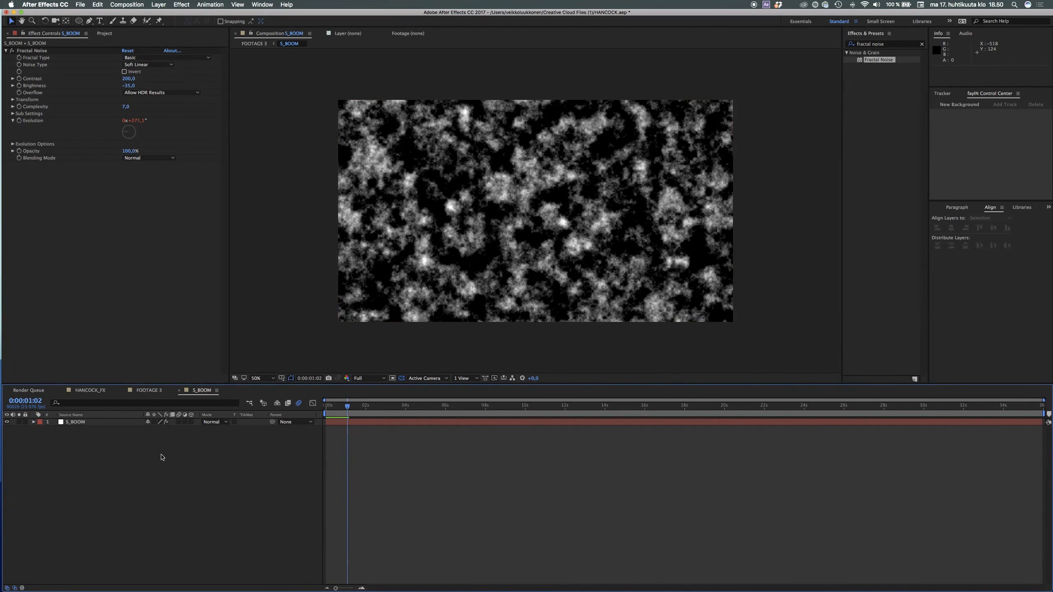
- Draw a flat elliptical mask about 1878 by 352 pixels across the lower half of S_BOOM and raise the Fractal Noise contrast to 371
left_click_drag(343, 409, 327, 408)
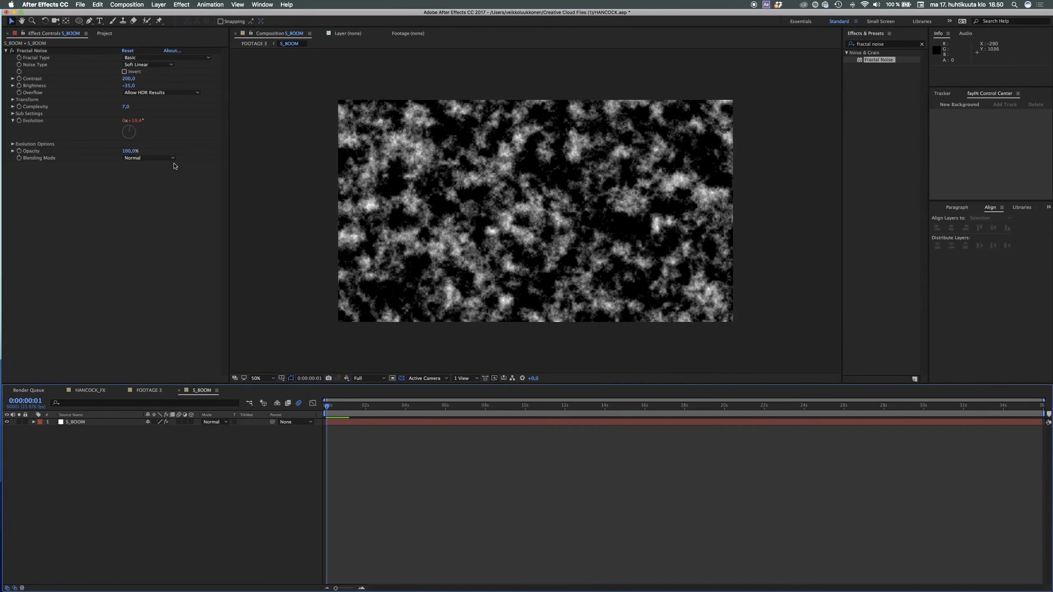
left_click(85, 418)
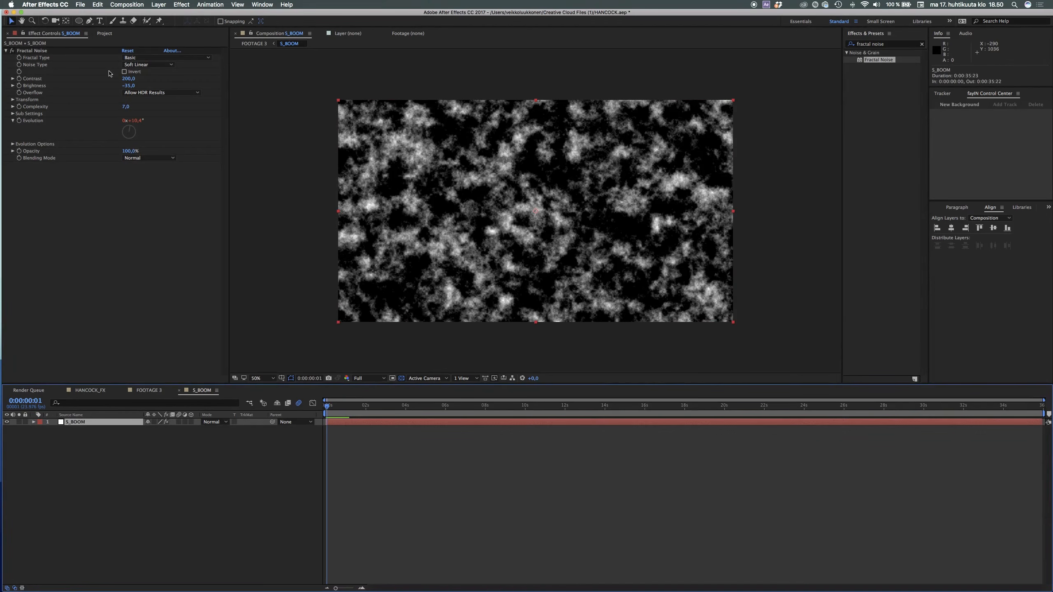
left_click(78, 21)
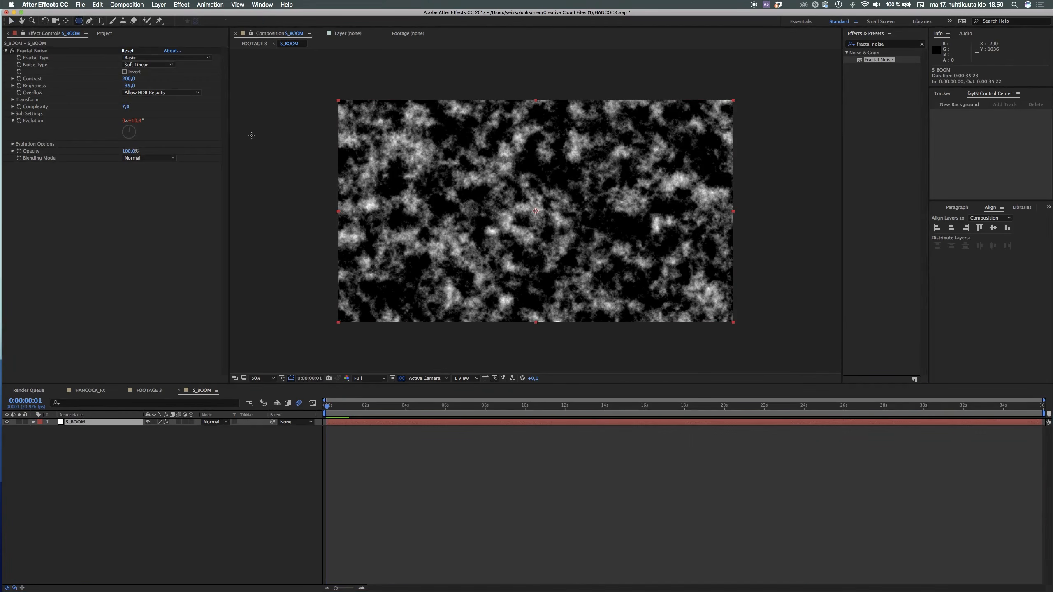
left_click_drag(344, 215, 729, 289)
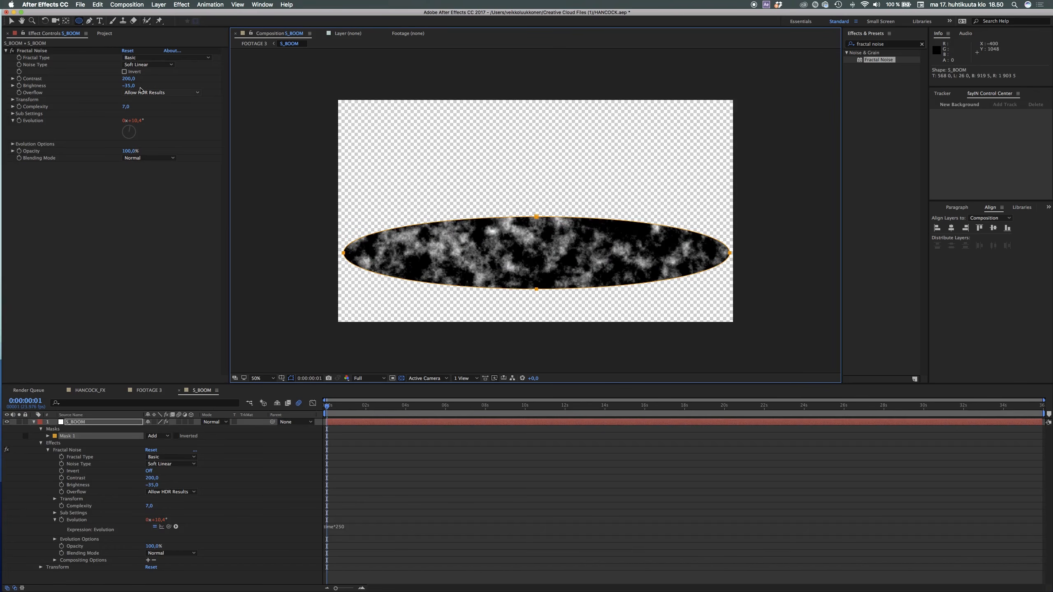
left_click_drag(128, 79, 220, 100)
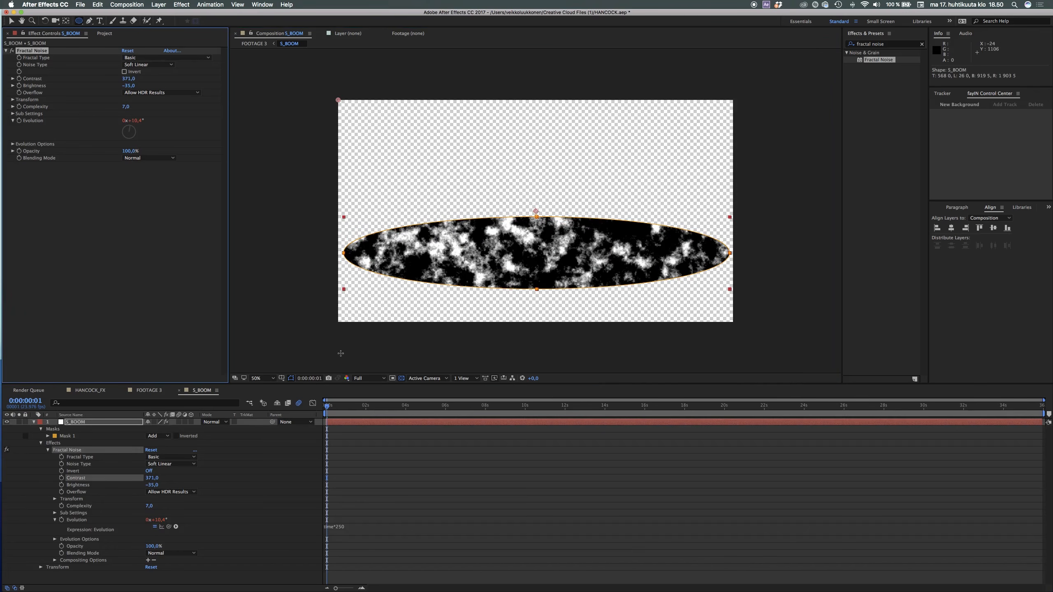
- Keyframe the ellipse's Mask Expansion at -185 pixels at 0:00:00:01
key("m")
key("m")
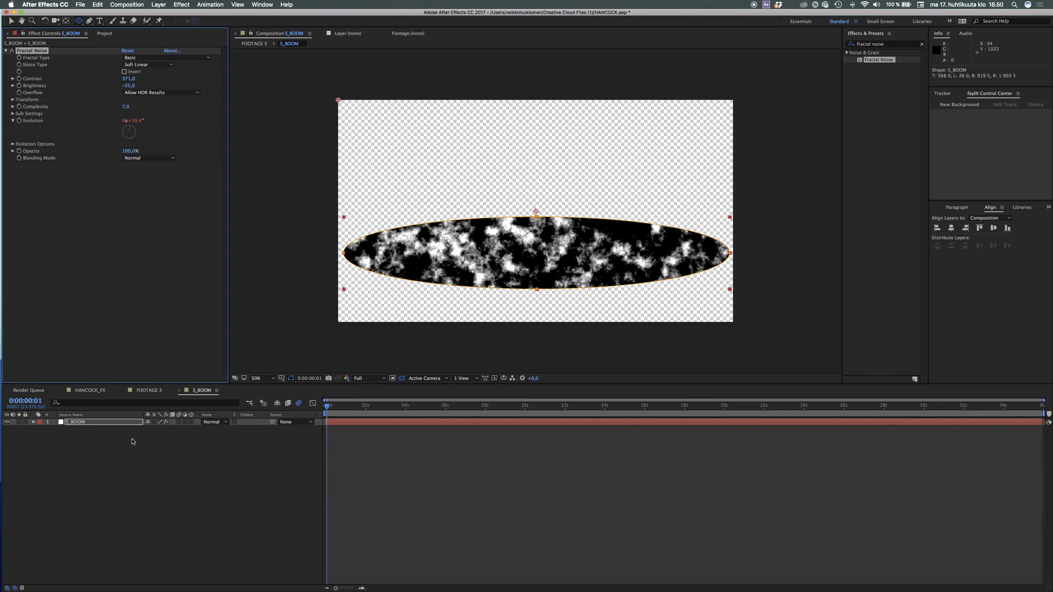
left_click(62, 457)
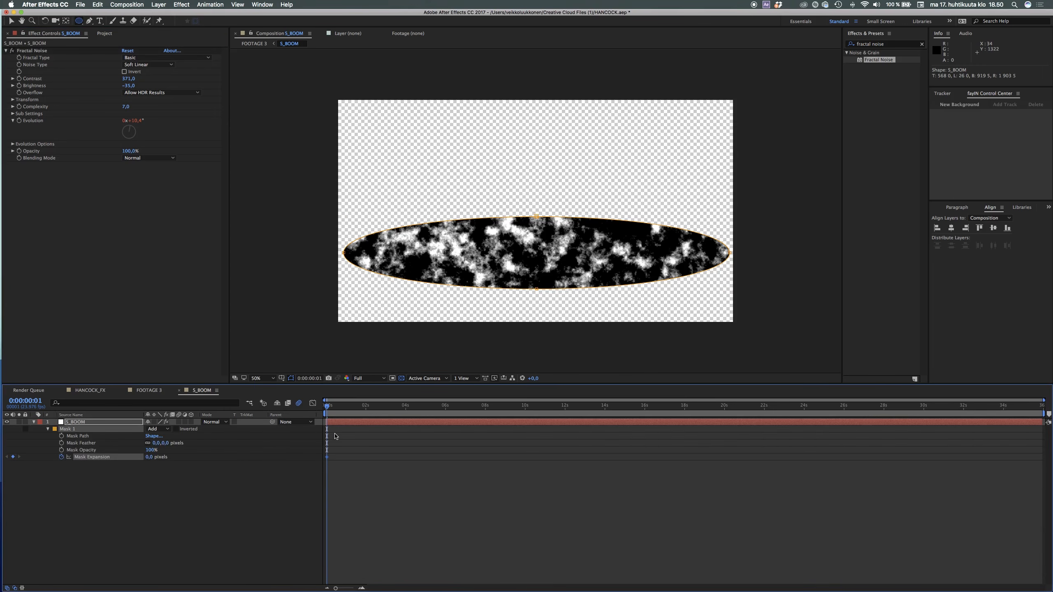
left_click(329, 457)
left_click_drag(151, 461, 73, 458)
- Add Mask Expansion keyframes of 71 pixels at 0:00:01:04 and -203 pixels at 0:00:02:18, and move the 71-pixel one to 0:00:00:17
left_click(350, 412)
left_click_drag(154, 457, 269, 471)
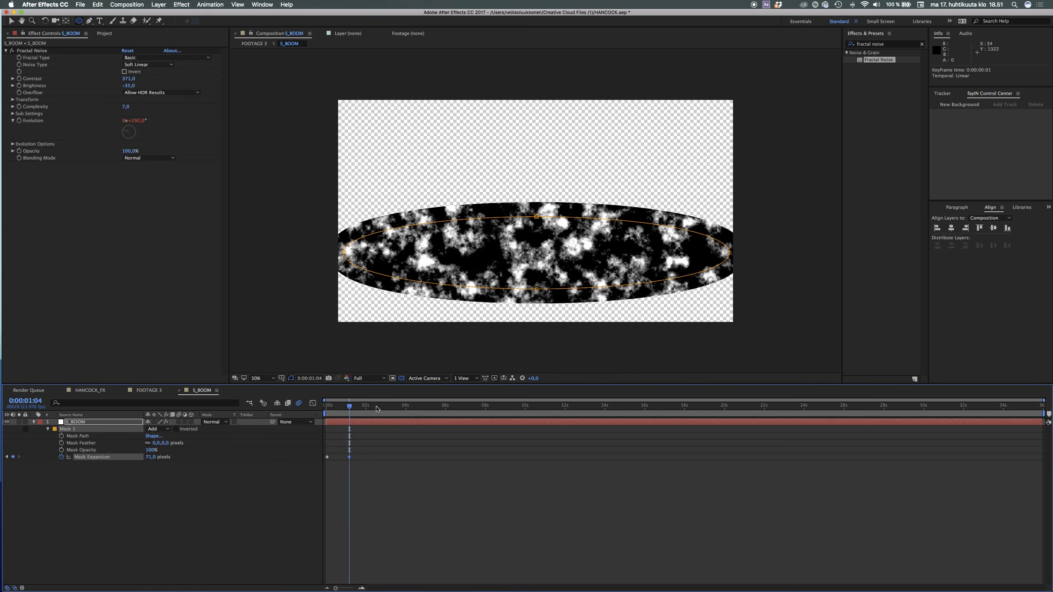
left_click(381, 411)
left_click_drag(148, 457, 38, 459)
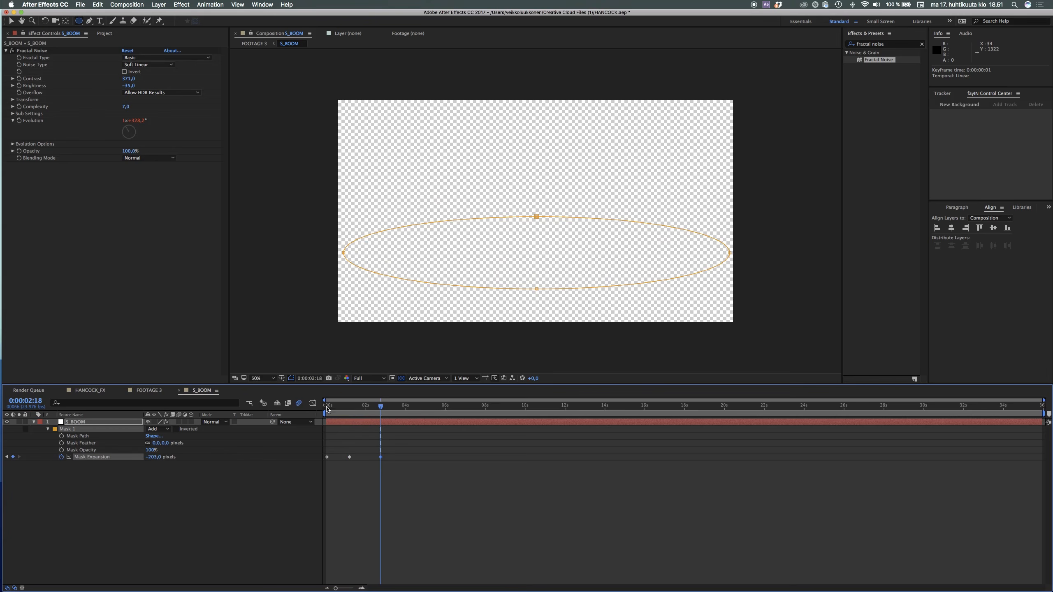
left_click_drag(343, 457, 340, 457)
- Set the ellipse's Mask Feather to 164 pixels and preview the expanding noise from the start
left_click(341, 414)
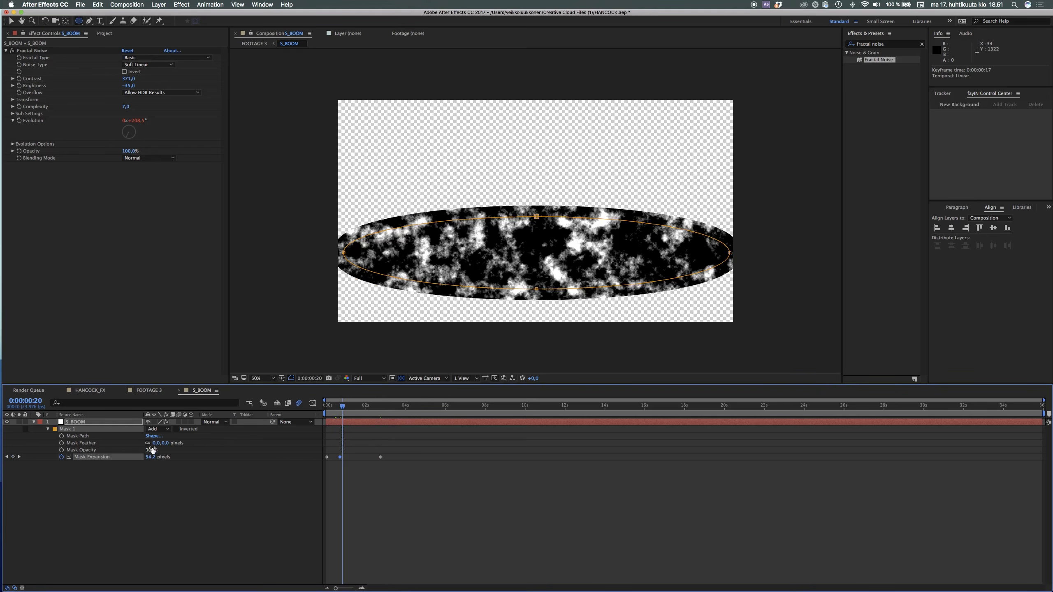
left_click_drag(158, 443, 234, 456)
left_click(326, 408)
key("space")
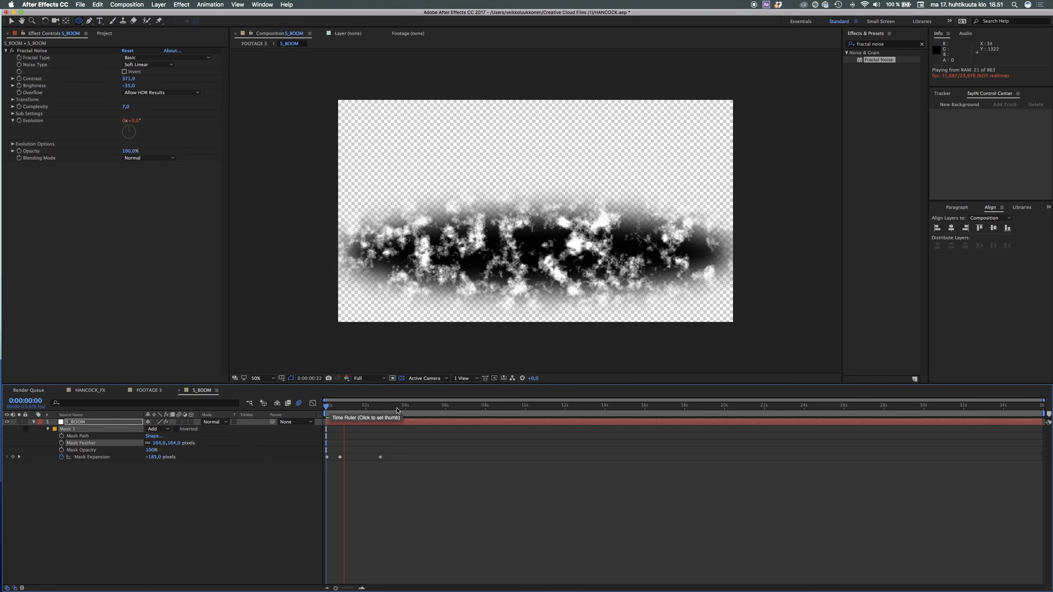
left_click(326, 409)
key("space")
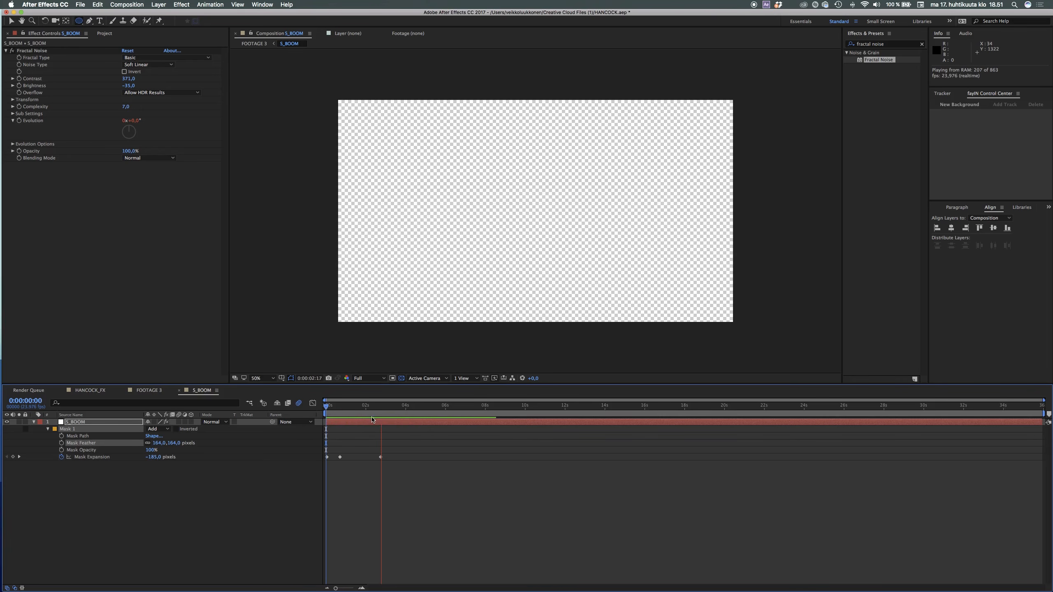
- Preview the expanding noise from the start in S_BOOM and over the shot in FOOTAGE 3
left_click(327, 408)
key("space")
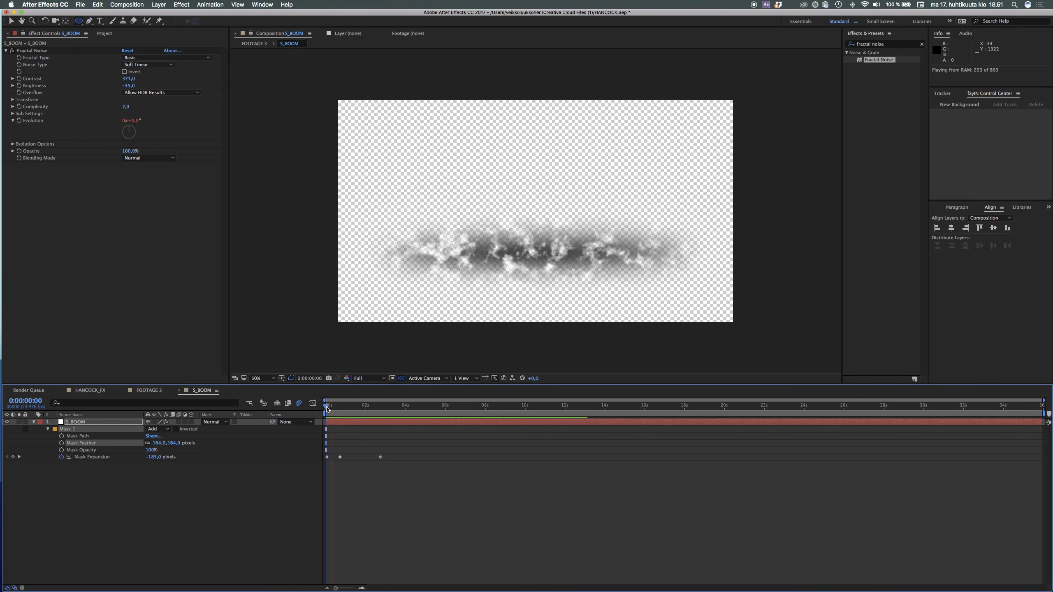
left_click(150, 391)
left_click(326, 408)
key("space")
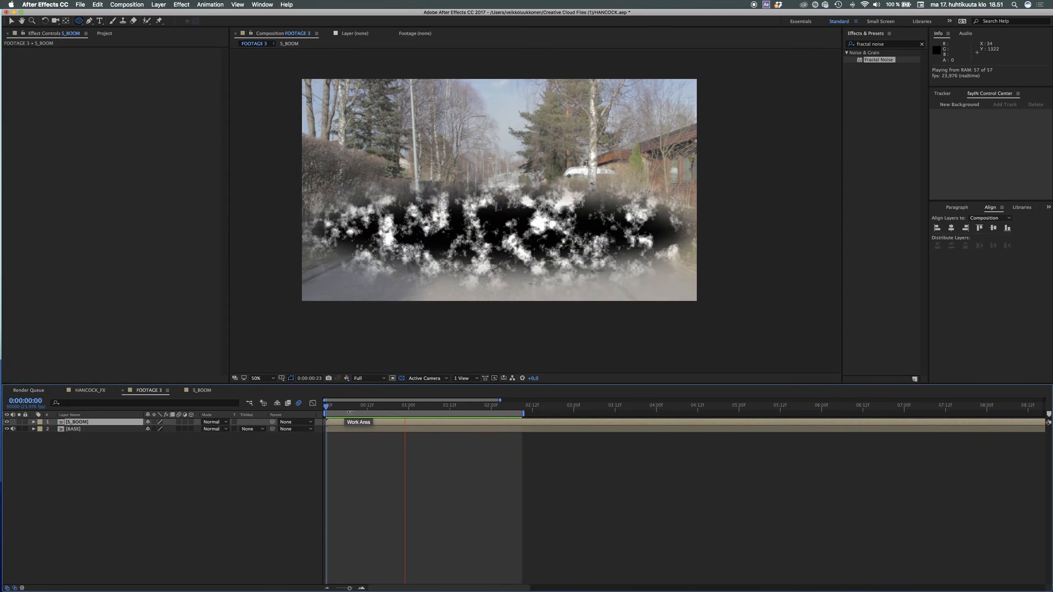
- Move S_BOOM's last Mask Expansion keyframe to 0:00:02:00 and preview the faster shrink in FOOTAGE 3
double_click(361, 422)
left_click_drag(381, 457, 365, 457)
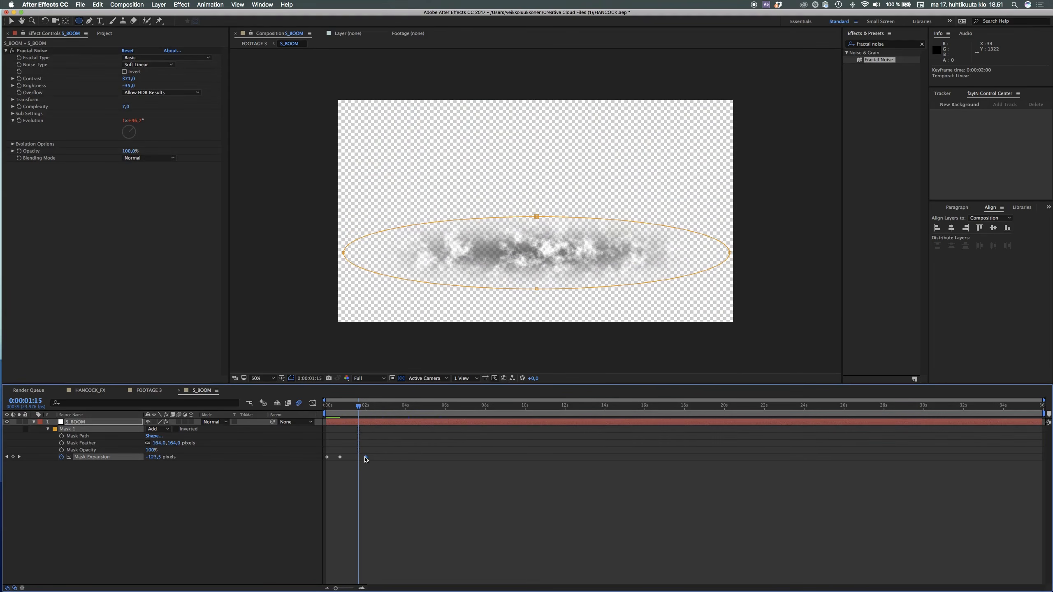
left_click(156, 393)
left_click(336, 407)
key("space")
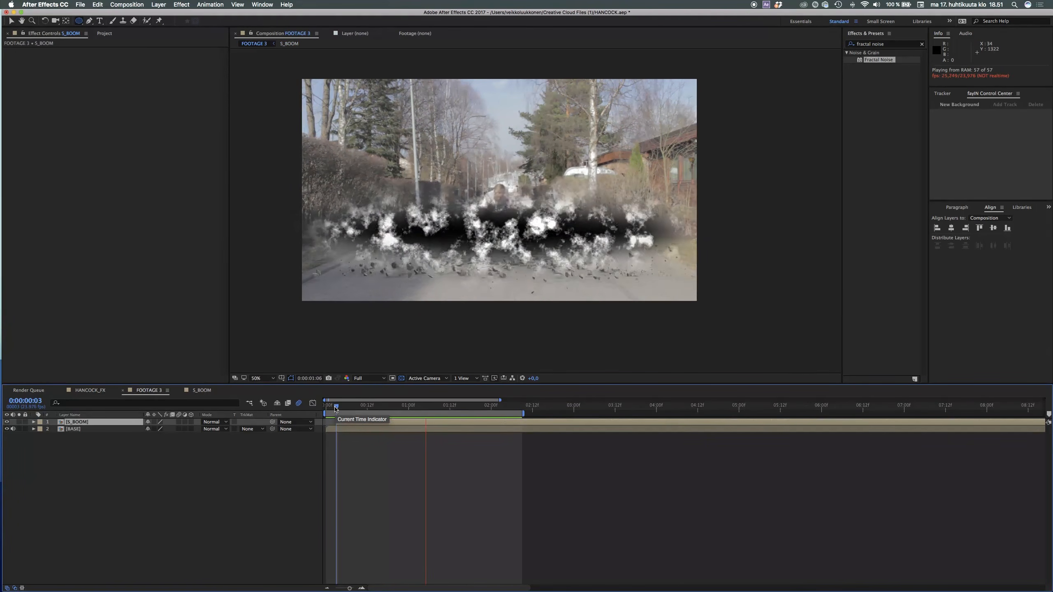
key("space")
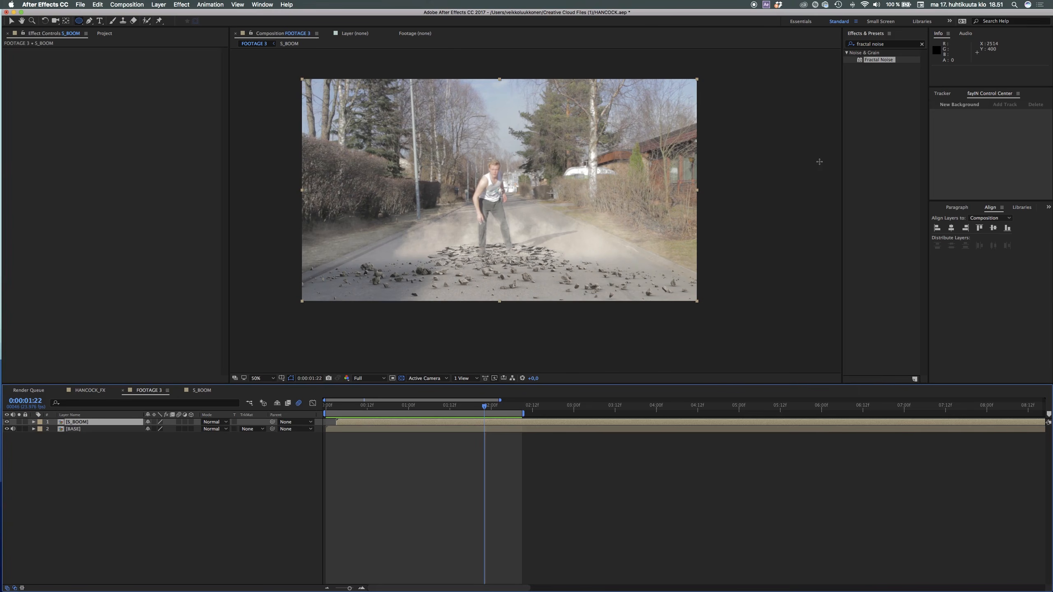
- Find the Displacement Map effect and apply it to the BASE layer in FOOTAGE 3
left_click(889, 44)
type("displaceme")
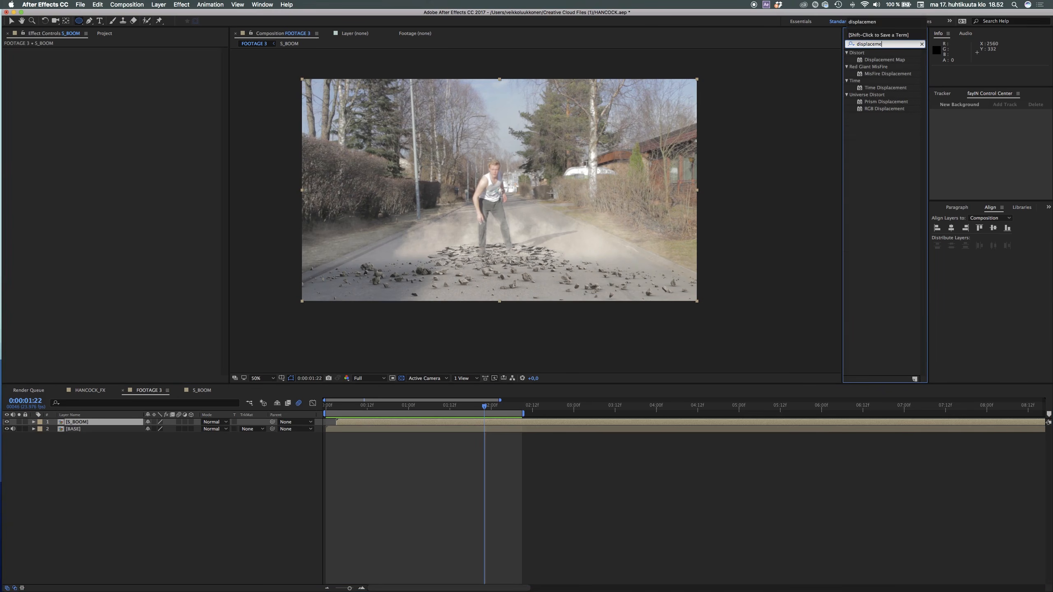
left_click_drag(882, 62, 96, 427)
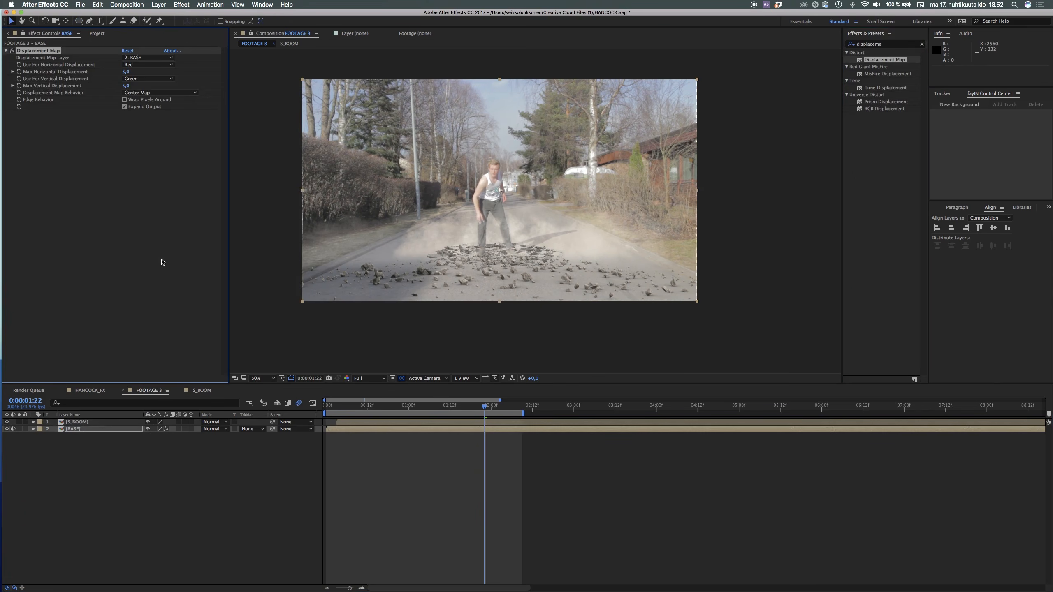
- Set BASE's displacement map layer to S_BOOM and use Luminance for both horizontal and vertical displacement
left_click(143, 58)
left_click(150, 78)
left_click(146, 64)
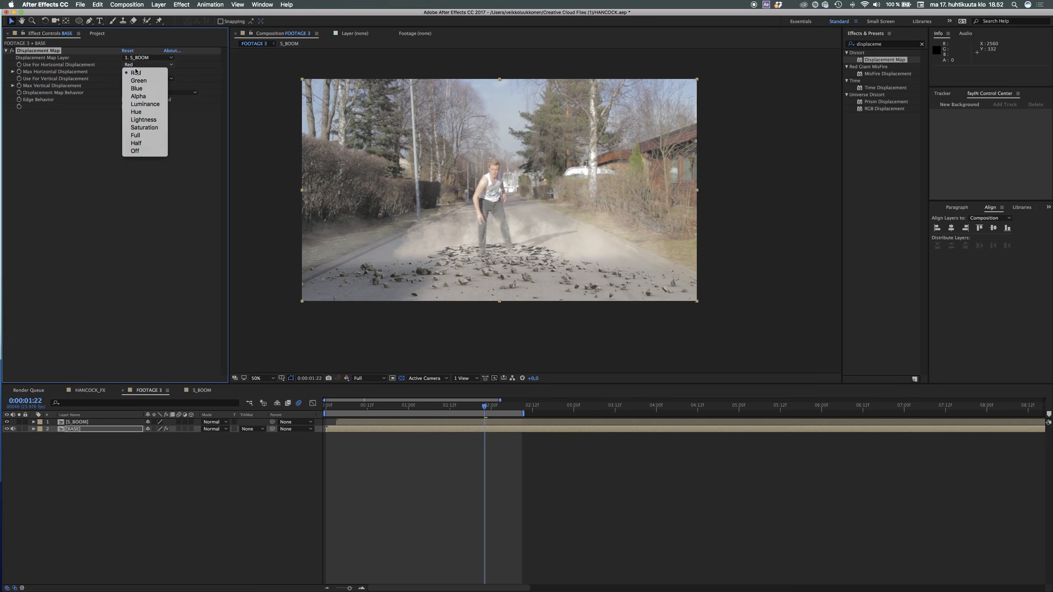
left_click(146, 105)
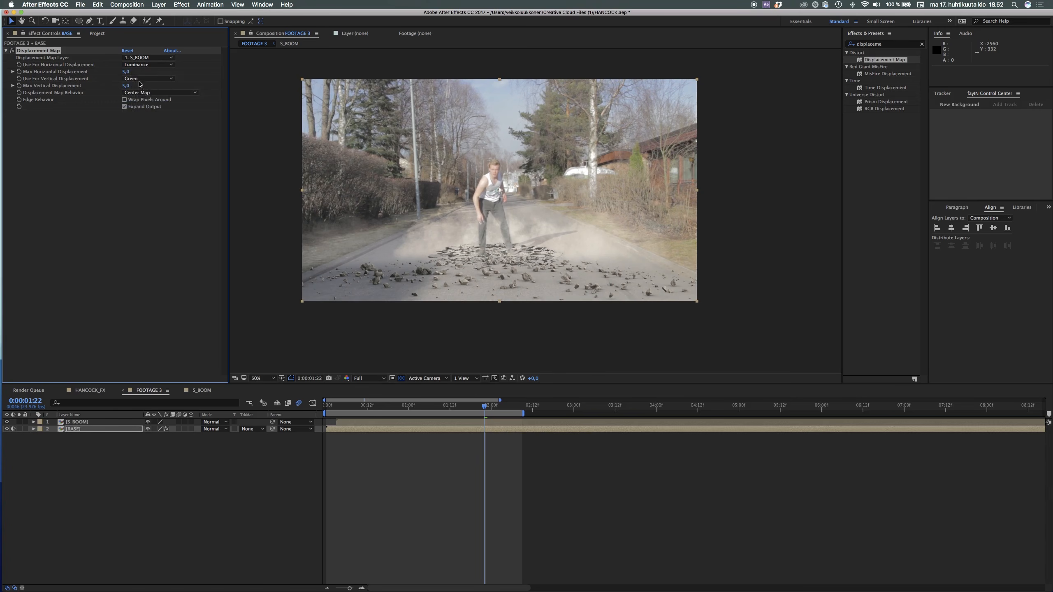
left_click(146, 79)
left_click(145, 118)
- Set the Max Horizontal Displacement on BASE to 193 and the Max Vertical Displacement to 72
left_click_drag(146, 71, 234, 99)
left_click(126, 85)
type("72")
key("Return")
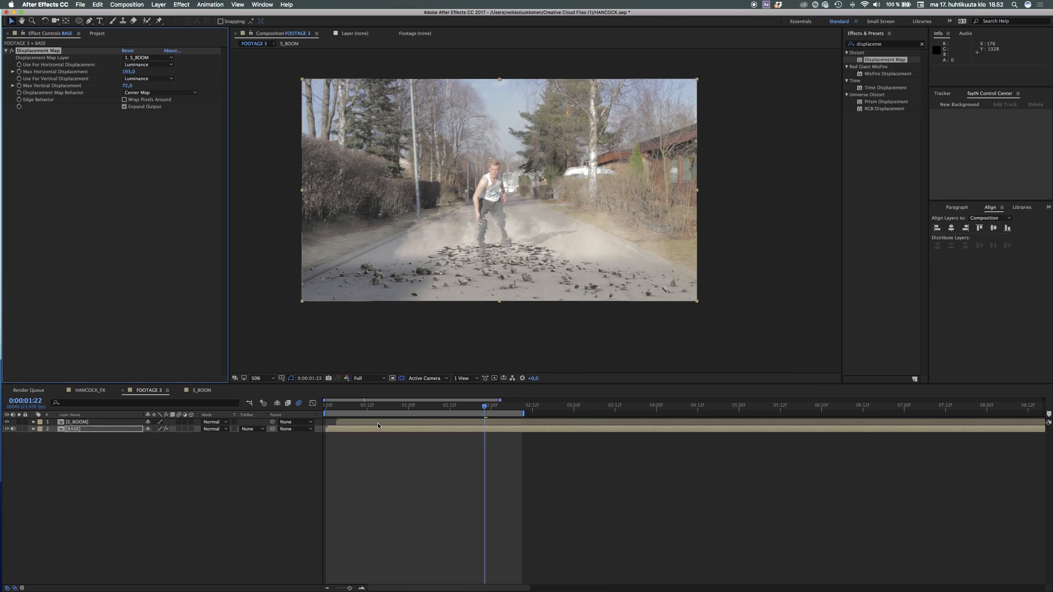
- Preview FOOTAGE 3 and hide the S_BOOM layer so only its displacement of BASE is rendered
left_click(333, 407)
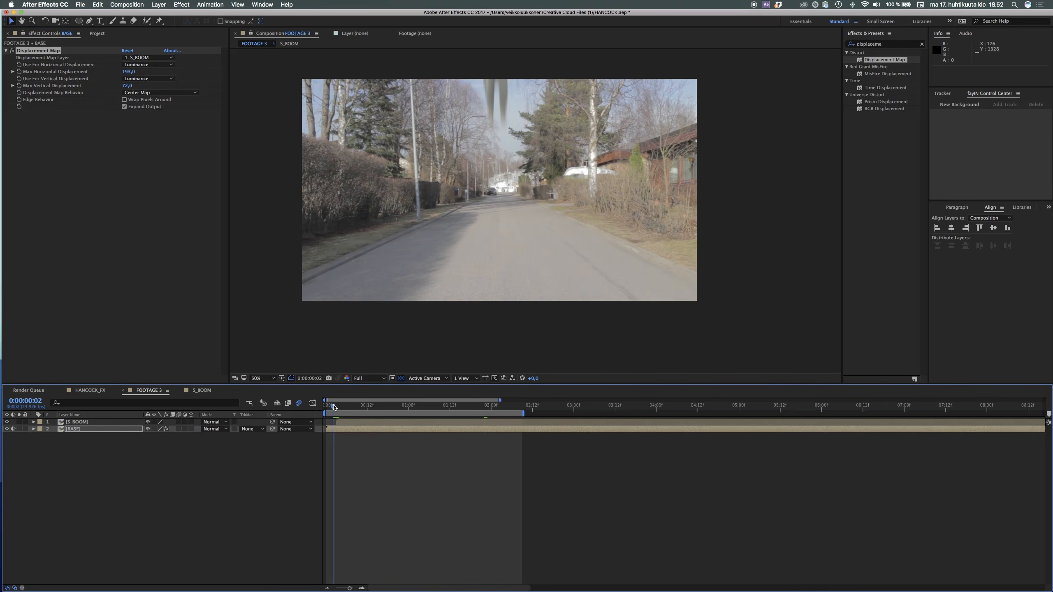
key("space")
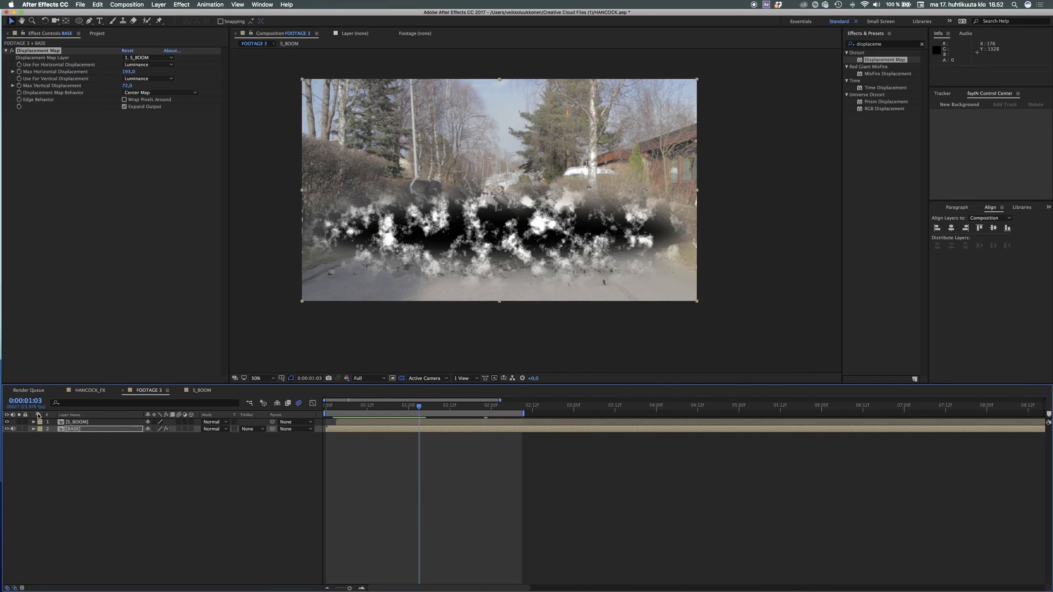
left_click(6, 422)
key("space")
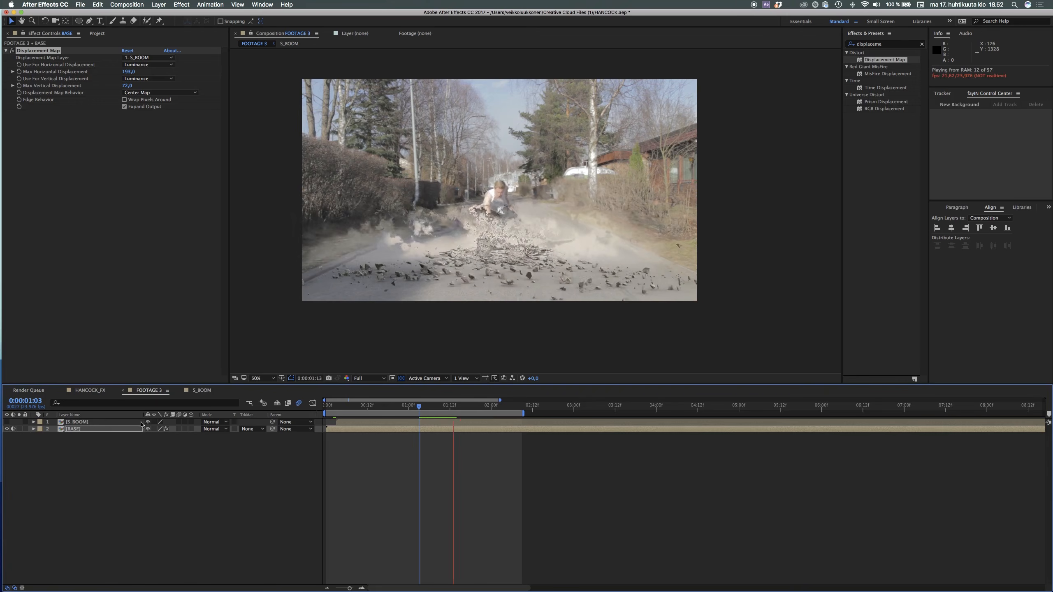
key("space")
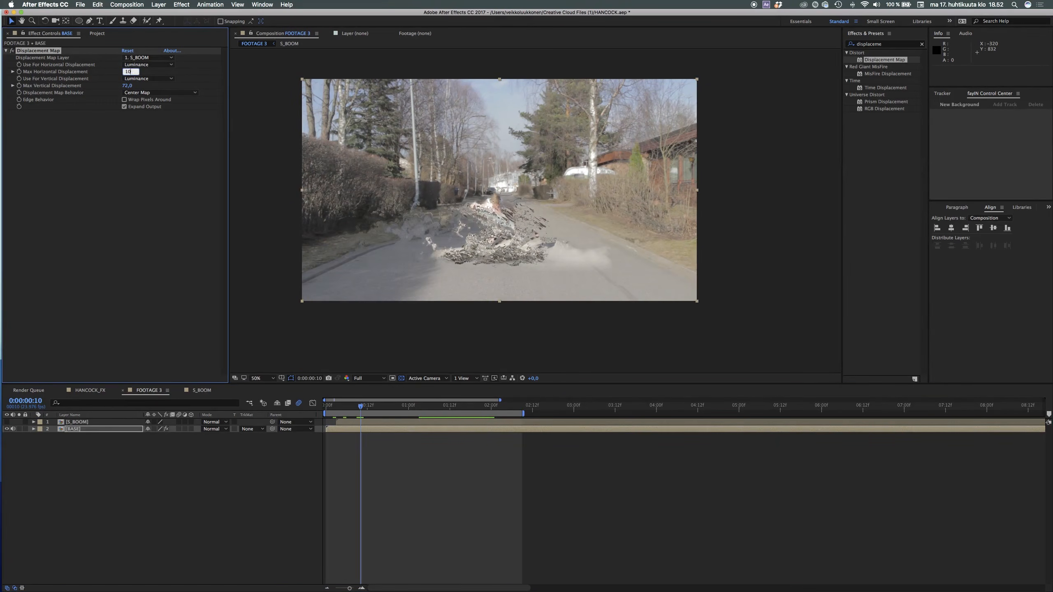
- Set both the Max Horizontal and Max Vertical Displacement on BASE to 10
type("10")
key("Tab")
type("10")
key("Return")
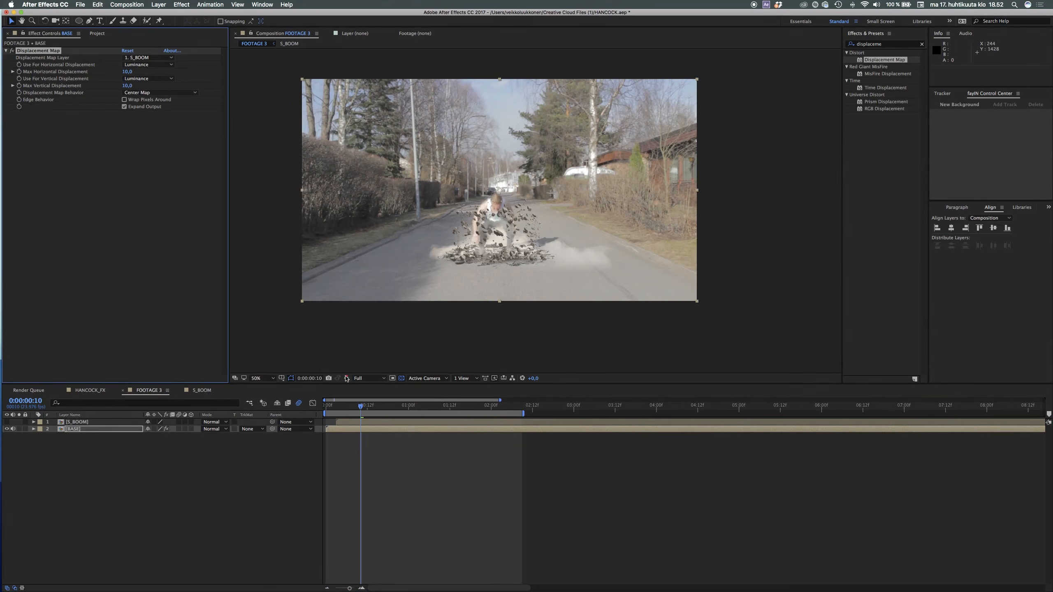
- Preview the displaced shot, turn on Wrap Pixels Around in the Displacement Map, and replay it
left_click(330, 406)
key("space")
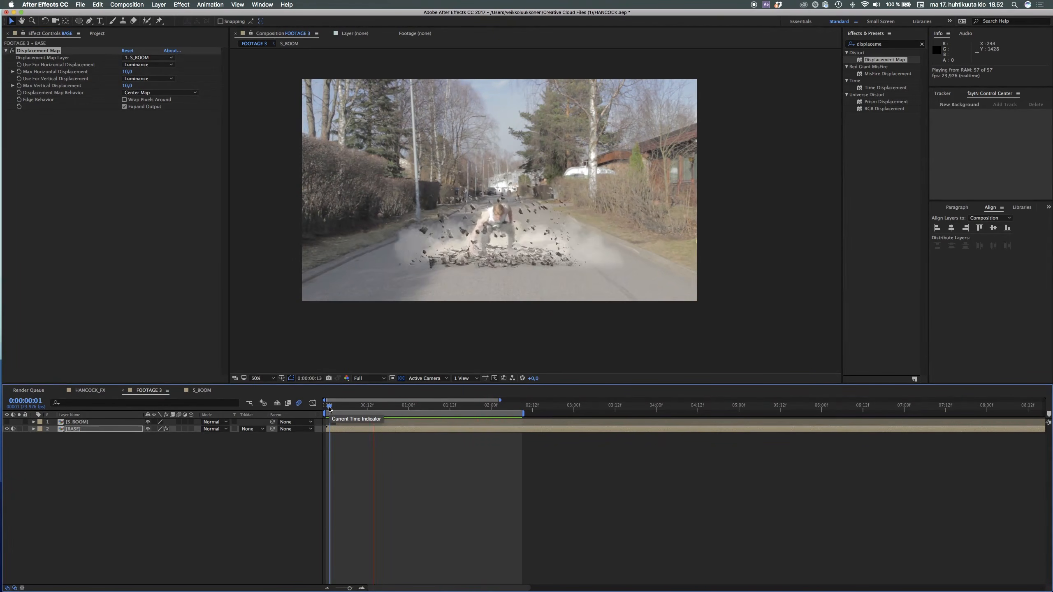
key("space")
left_click(124, 100)
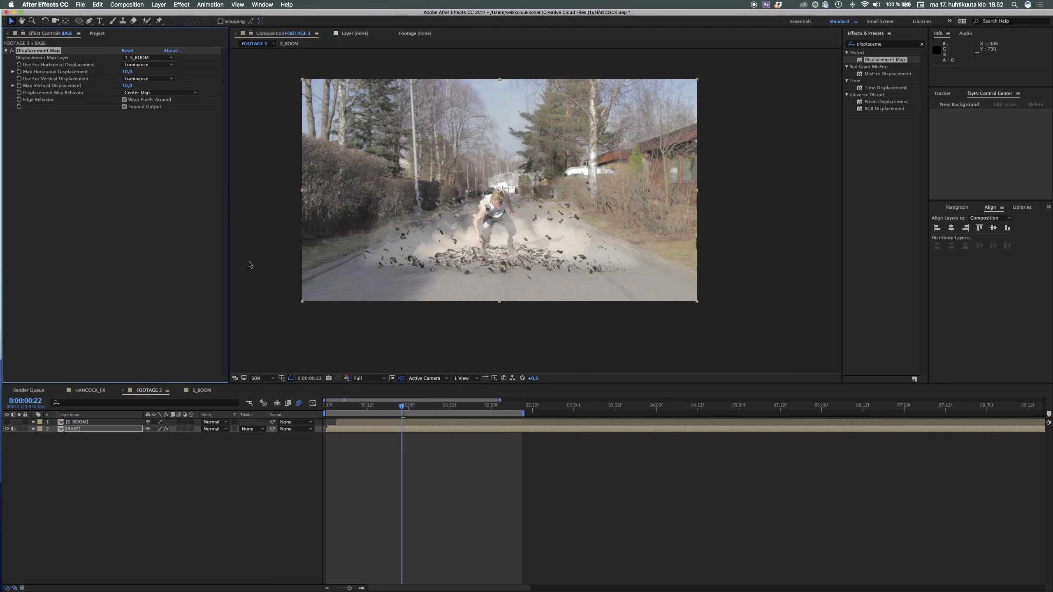
key("space")
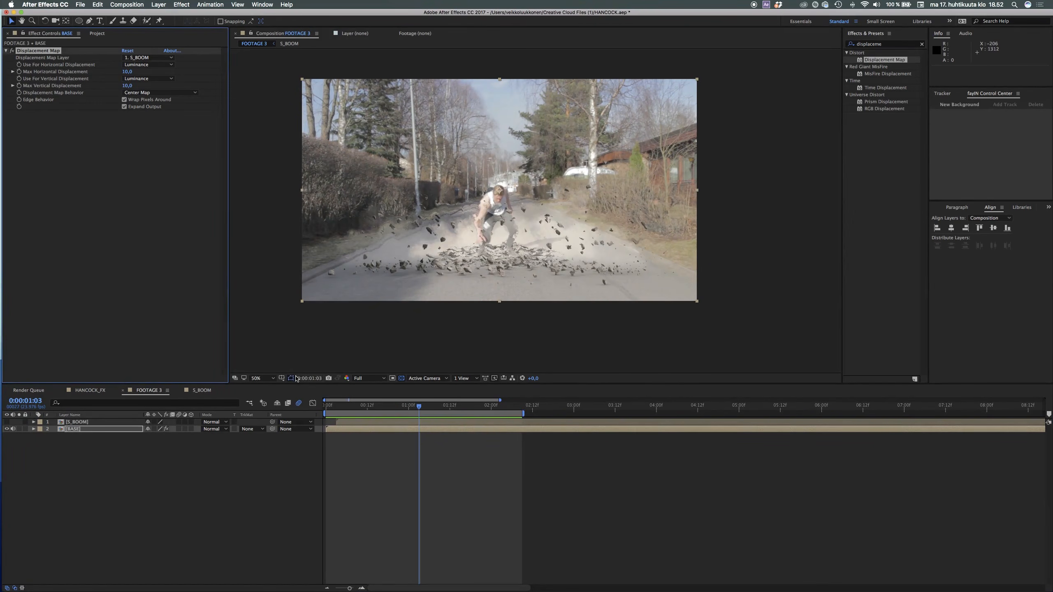
- Raise the Fractal Noise transform Scale on S_BOOM to 167
left_click(199, 389)
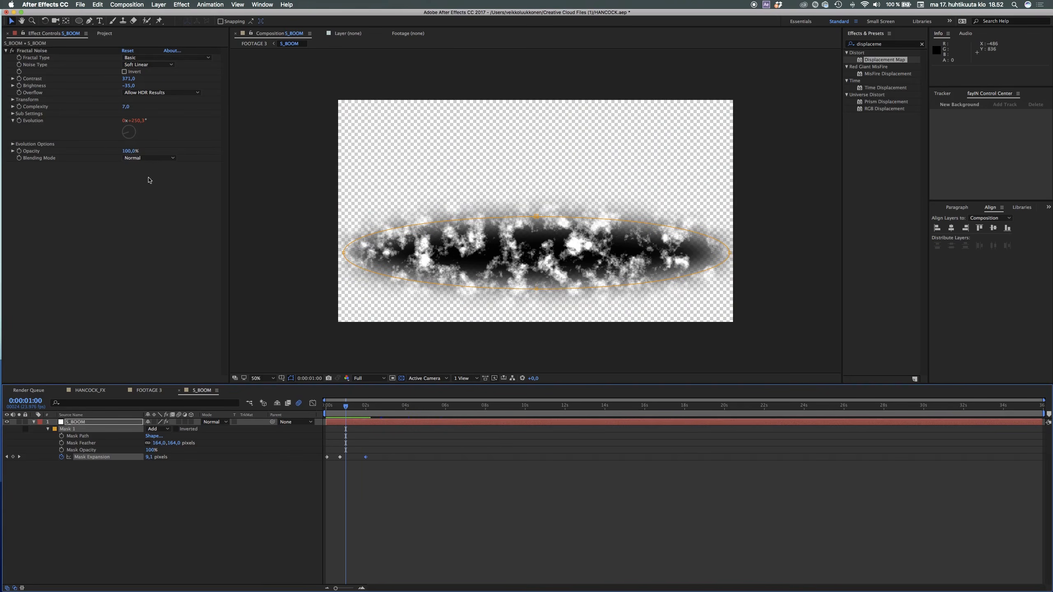
left_click(13, 100)
left_click_drag(130, 121, 161, 132)
- Change the Evolution expression of S_BOOM's Fractal Noise to time*200 and preview FOOTAGE 3
left_click(134, 181)
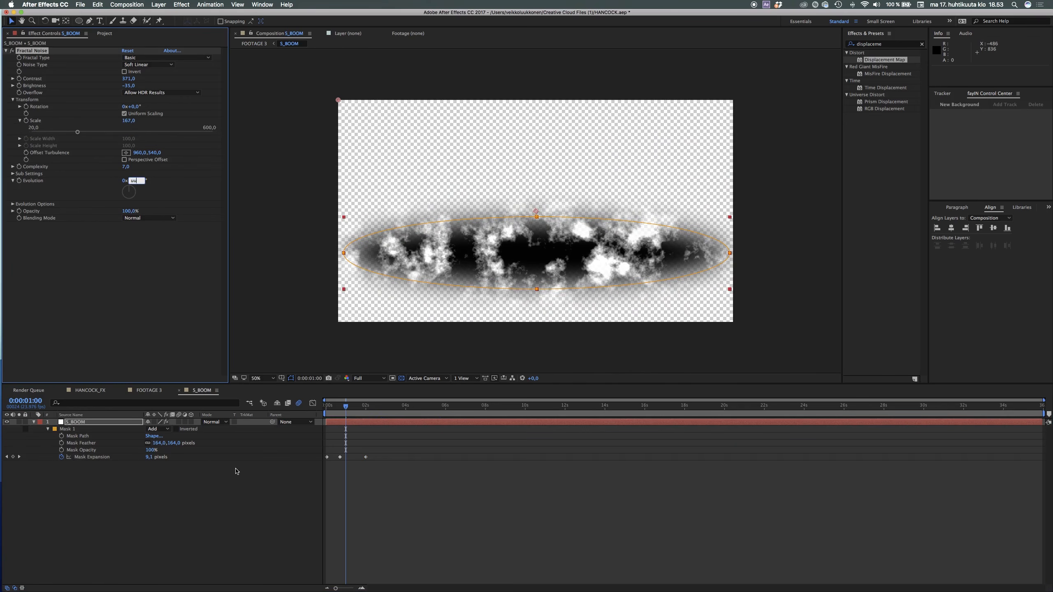
left_click(77, 421)
key("u")
key("u")
left_click(344, 523)
left_click(349, 521)
left_click(232, 496)
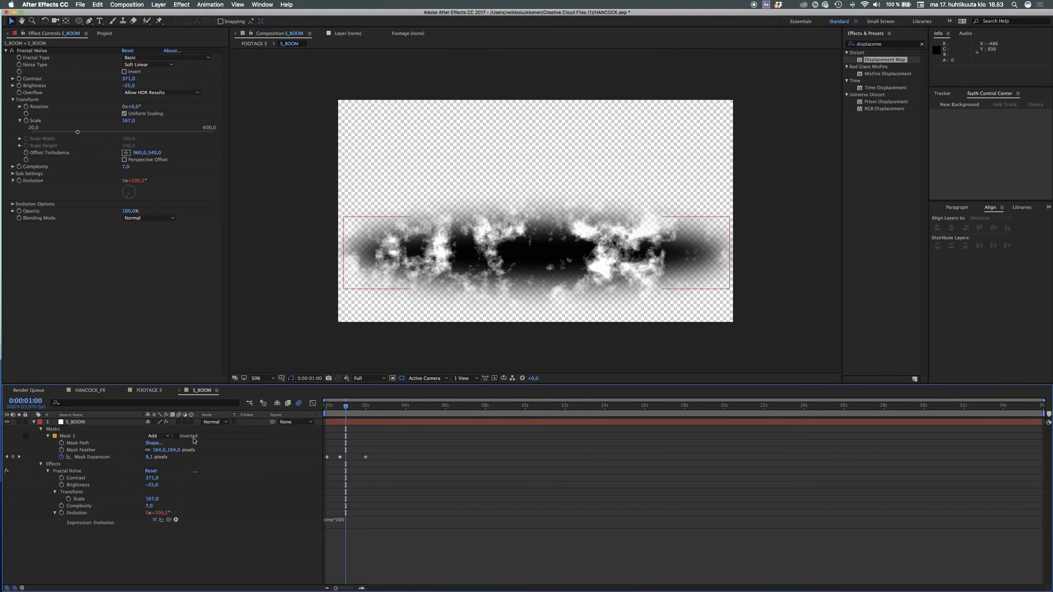
left_click(146, 389)
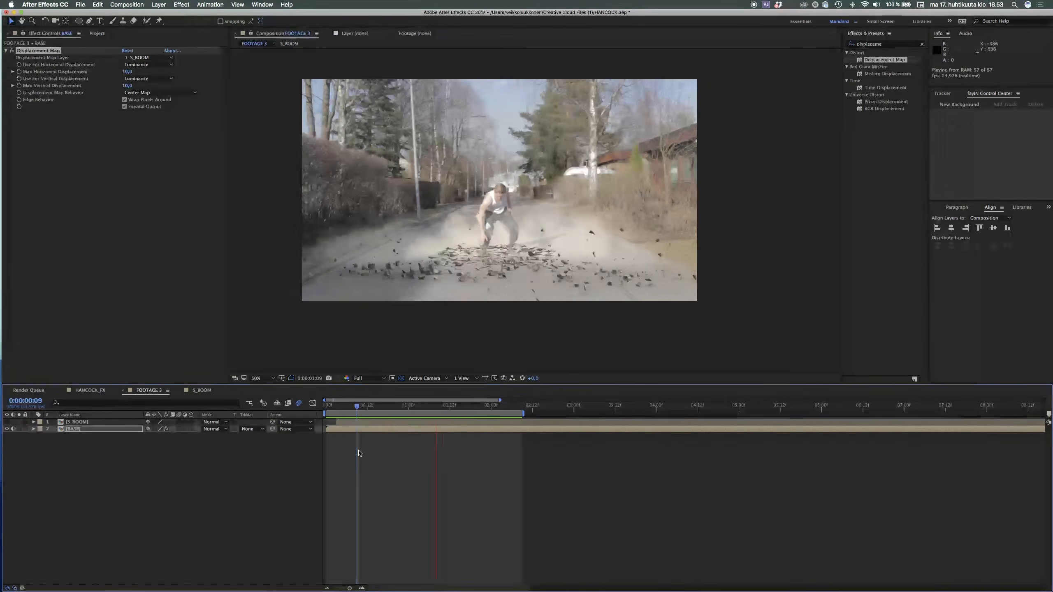
key("space")
- Pre-compose the S_BOOM and BASE layers together as FINAL and scrub through the opening frames
left_click(67, 451)
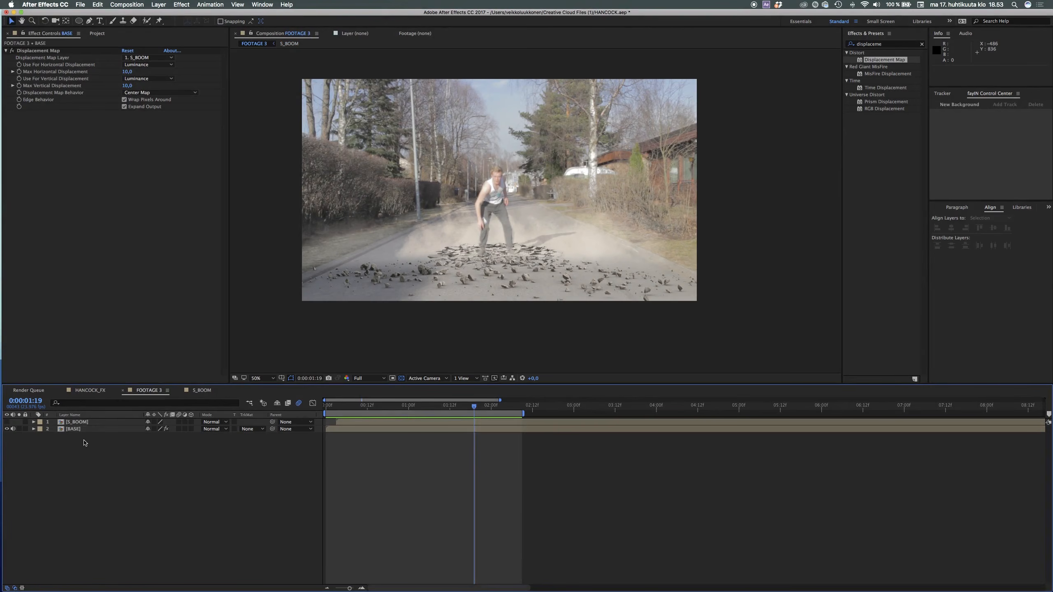
left_click_drag(85, 436, 85, 423)
key("super+shift+c")
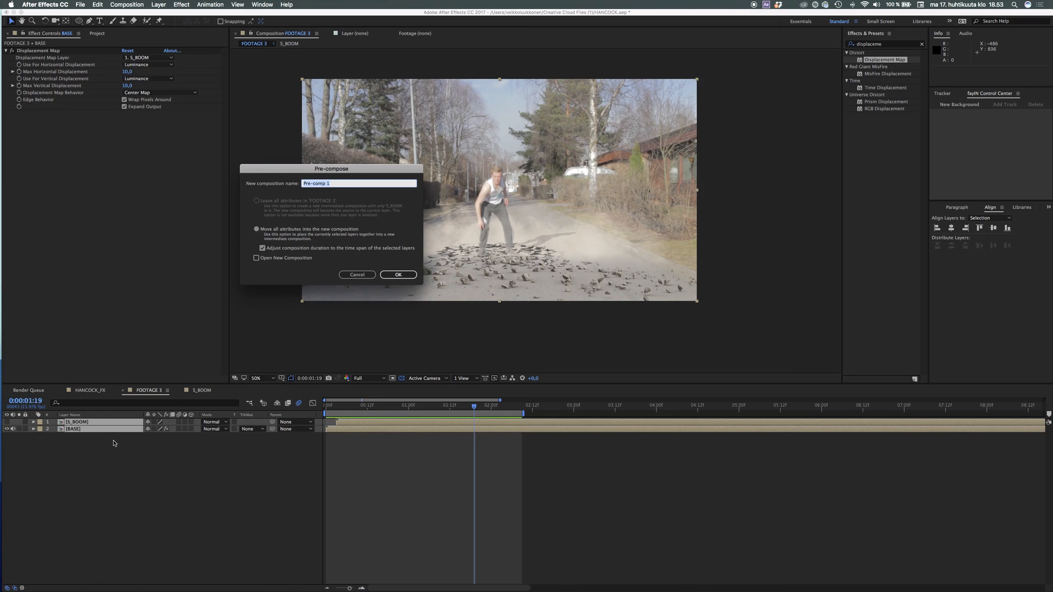
type("FINAL")
key("Return")
left_click(101, 438)
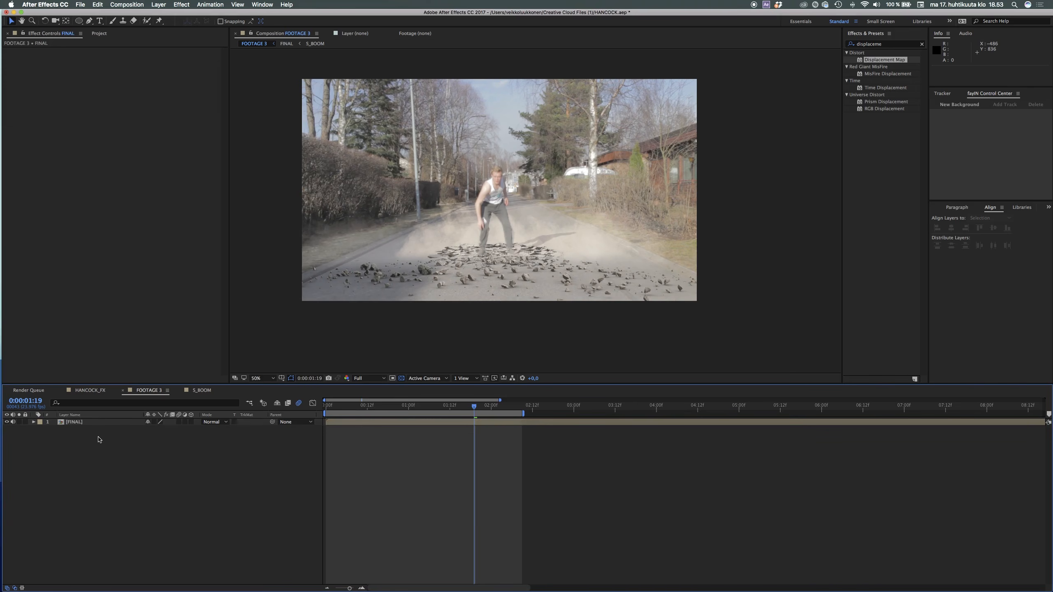
left_click(329, 407)
mouse_move(330, 407)
left_mouse_down()
mouse_move(386, 412)
mouse_move(340, 417)
left_mouse_up()
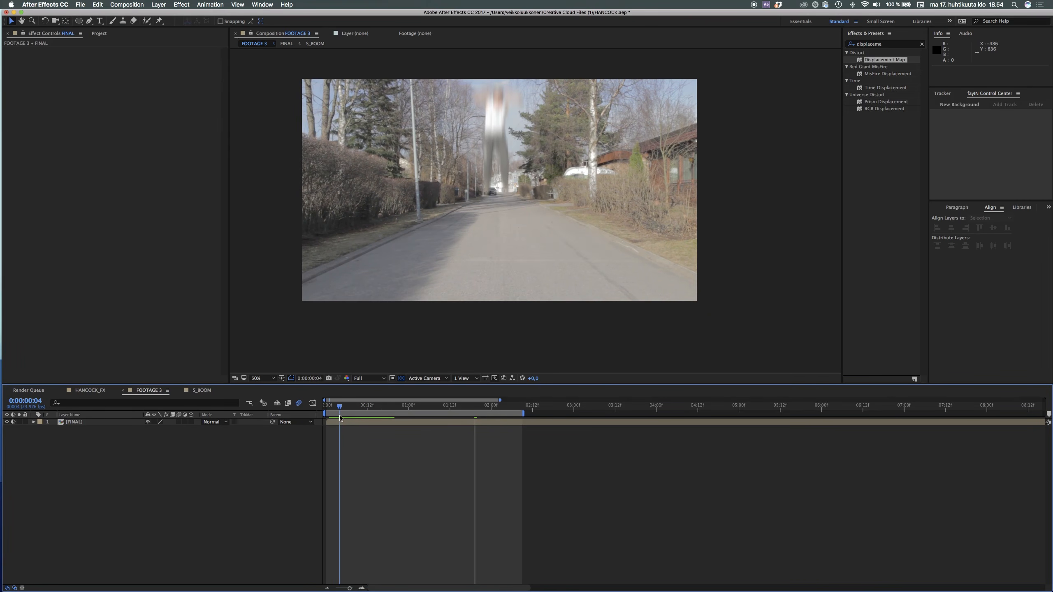
left_click(97, 421)
key("a")
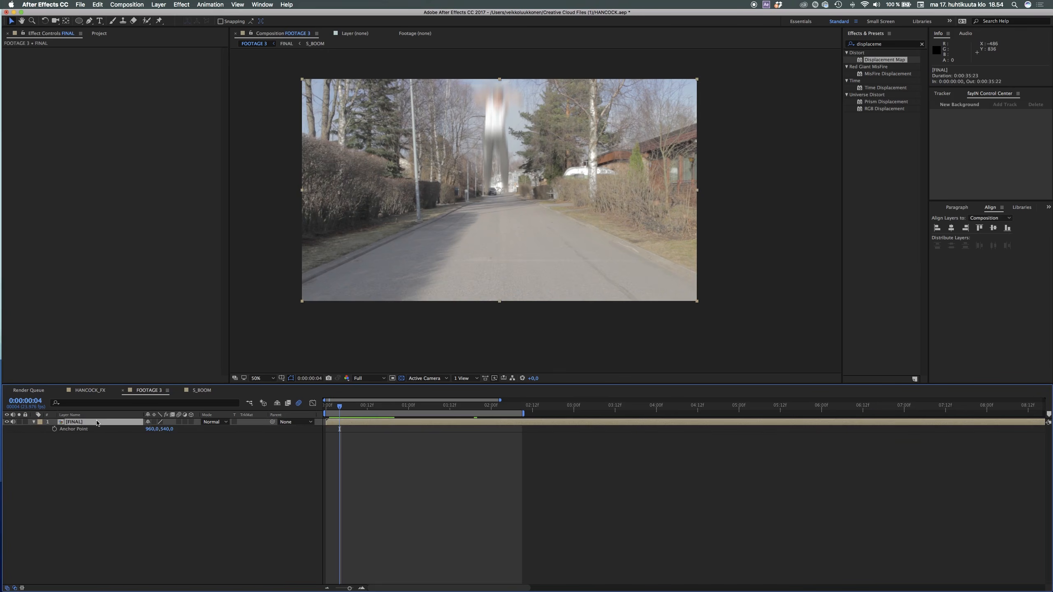
left_click(55, 430, "alt")
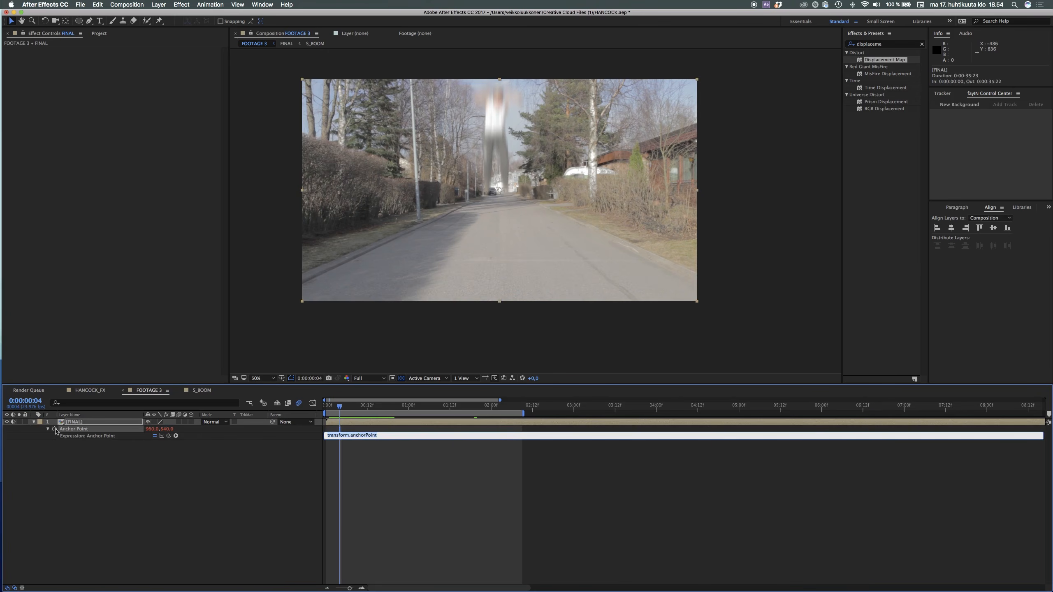
left_click(203, 488)
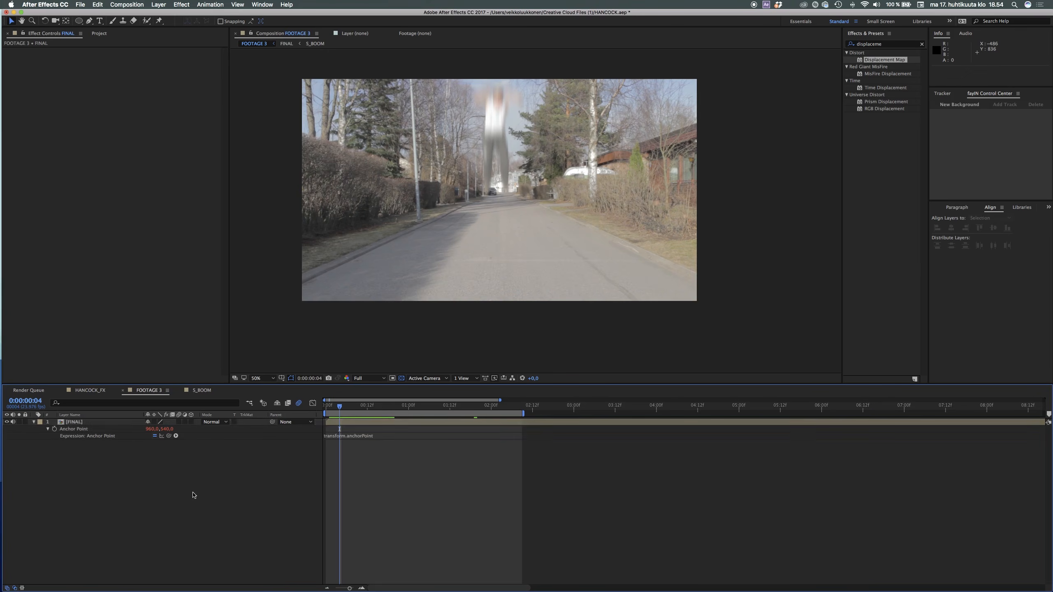
key("super+z")
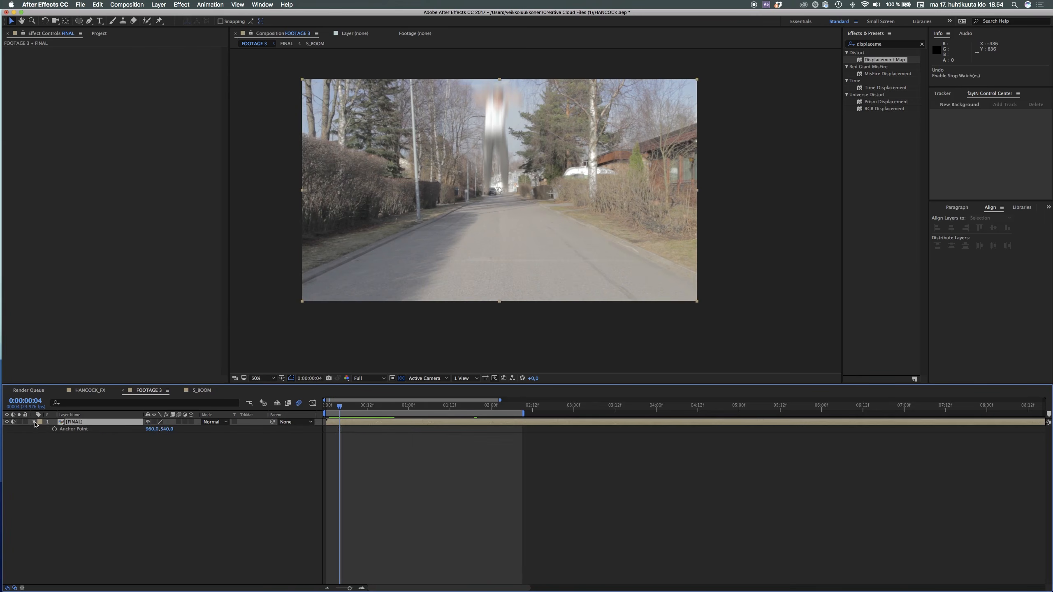
left_click(35, 423)
left_click(101, 477)
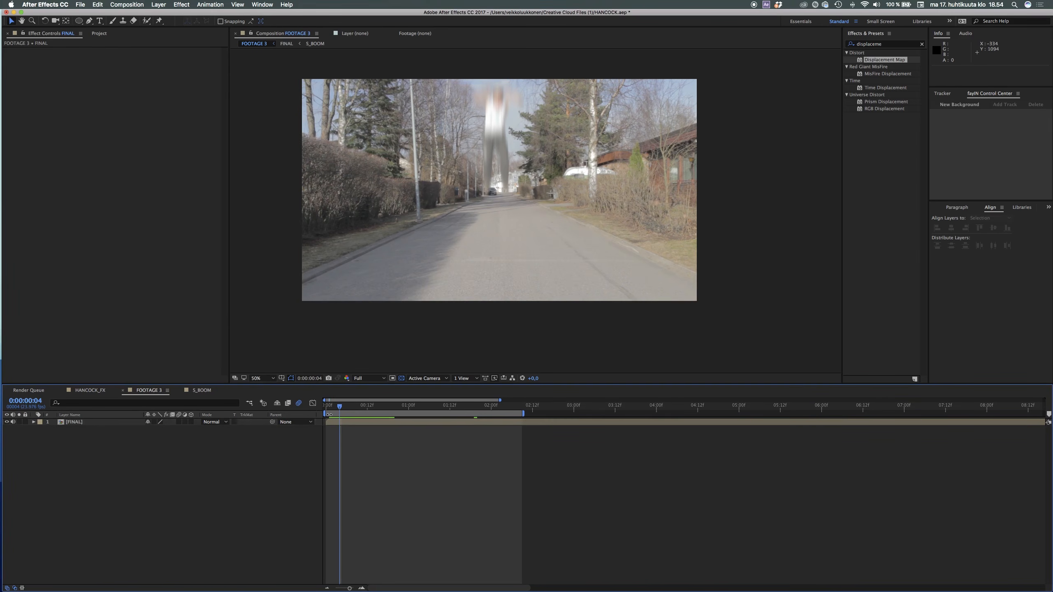
- Apply a Slider Control to the FINAL layer and duplicate it to get a second slider
key("space")
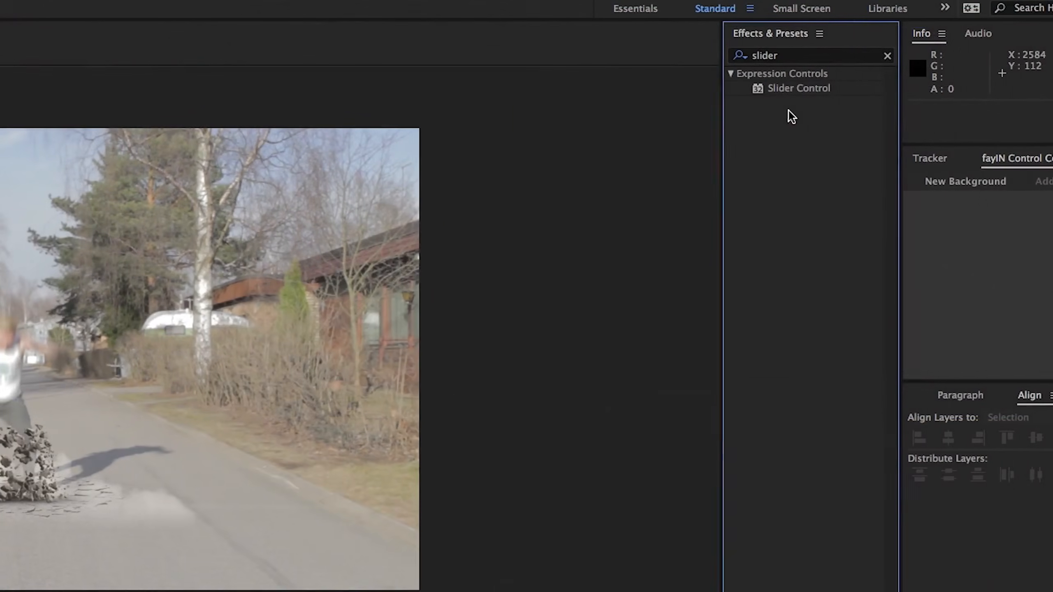
left_click_drag(787, 88, 8, 315)
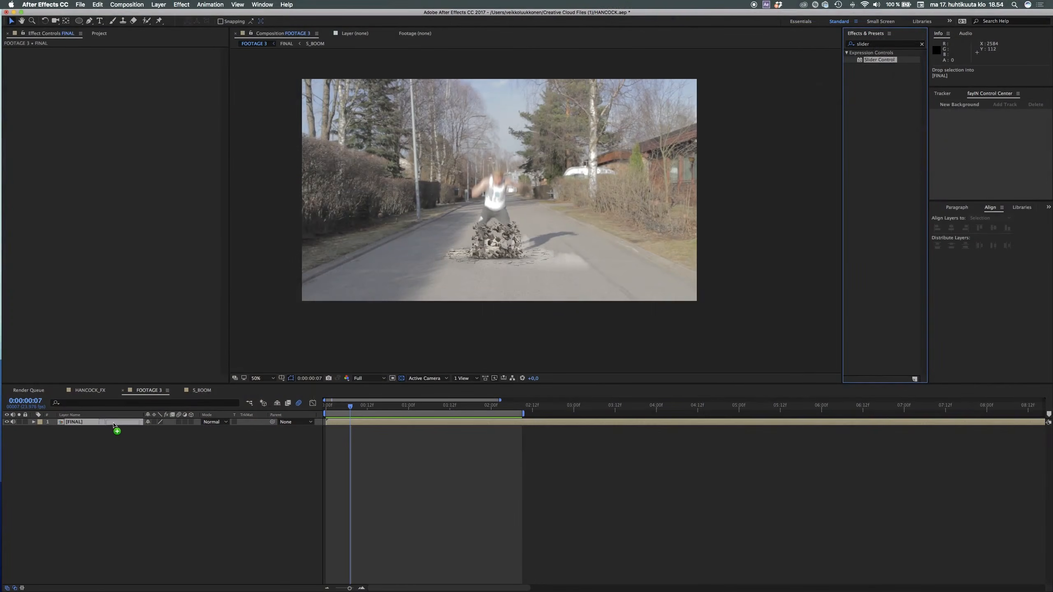
left_click_drag(113, 424, 114, 423)
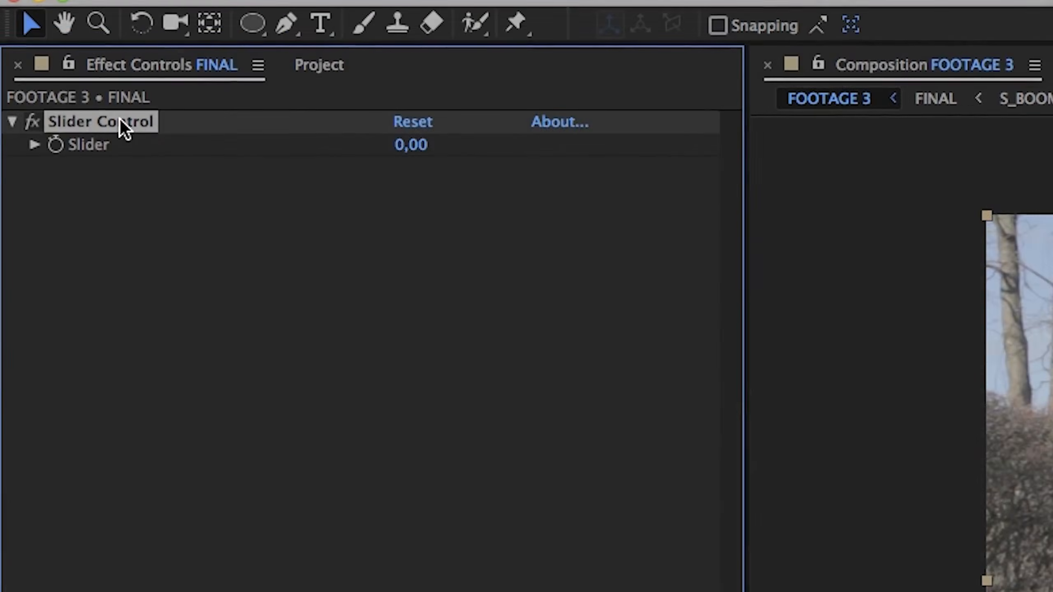
key("super+d")
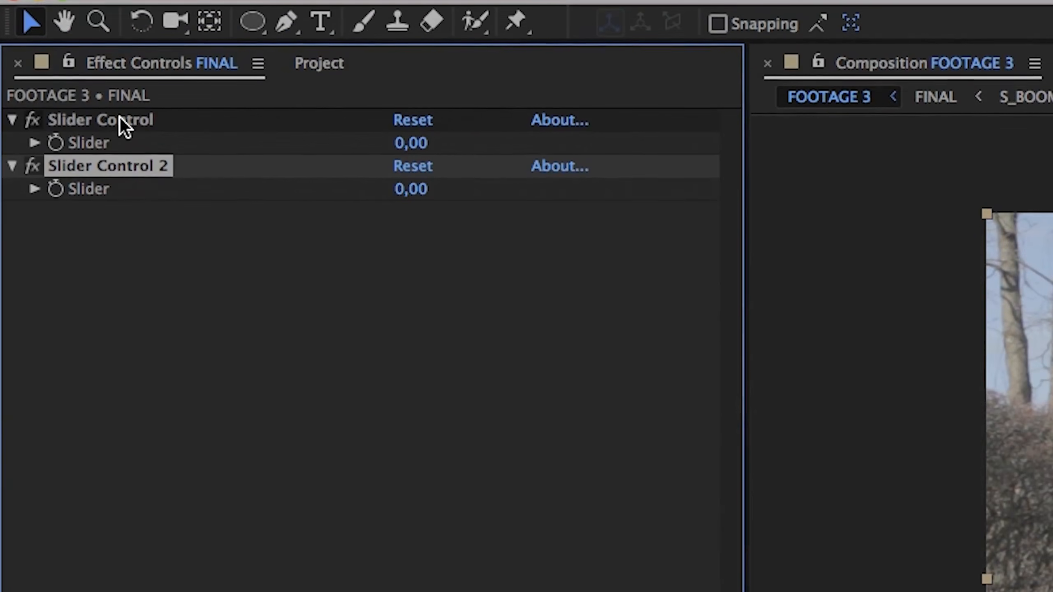
- Rename the two Slider Control effects on the FINAL layer to FREQ and Amount
left_click(39, 51)
key("Return")
type("FREQ")
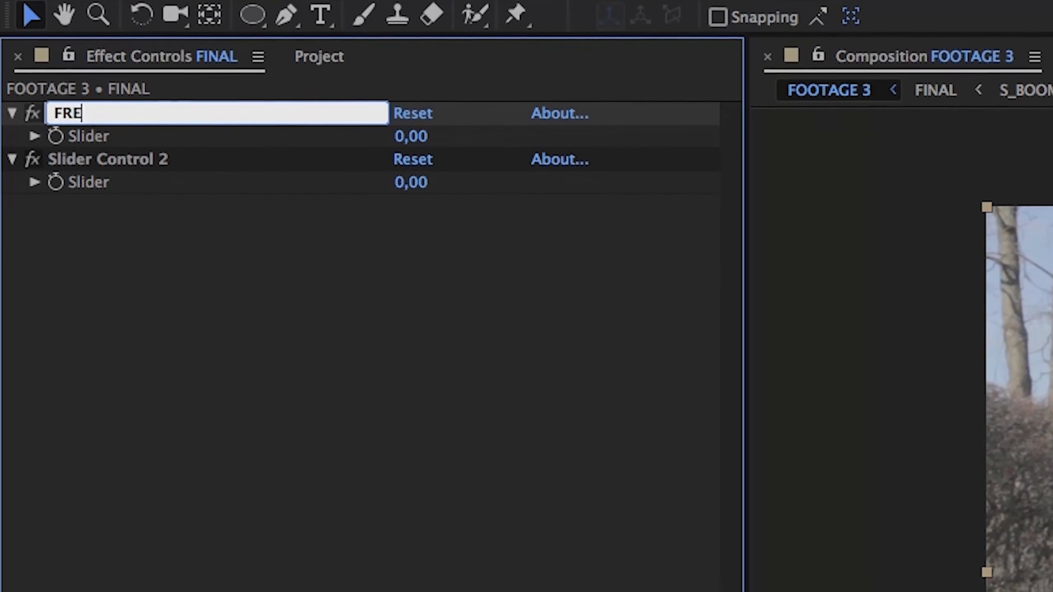
key("Return")
left_click(123, 154)
key("Return")
type("Amount")
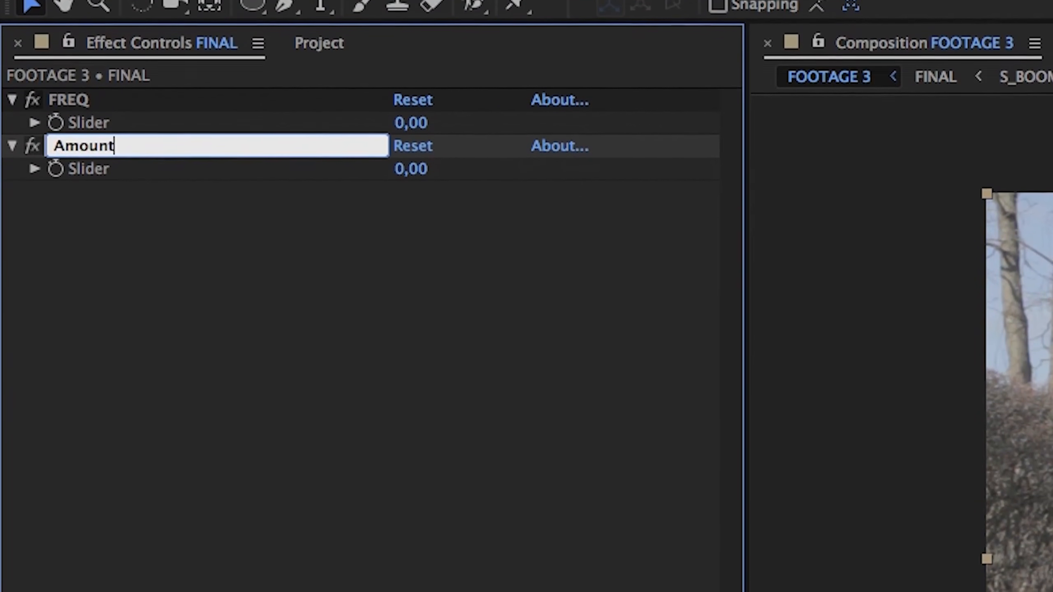
key("Return")
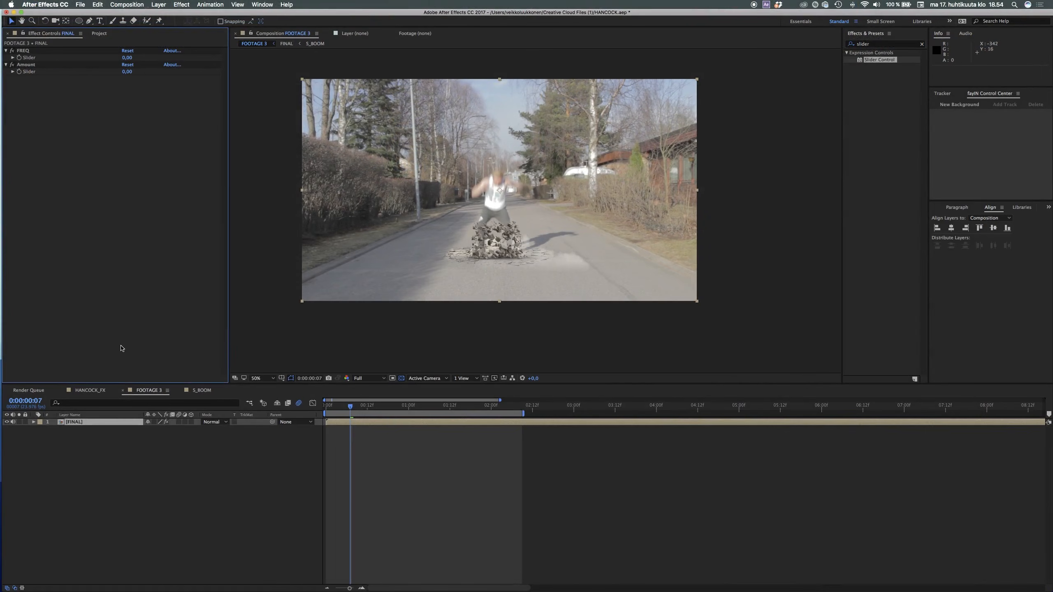
- Add the Anchor Point expression wiggle(effect("FREQ")("Slider"),effect("Amount")("Slider")) to the FINAL layer, linking both arguments to the sliders
key("a")
left_click(55, 430, "alt")
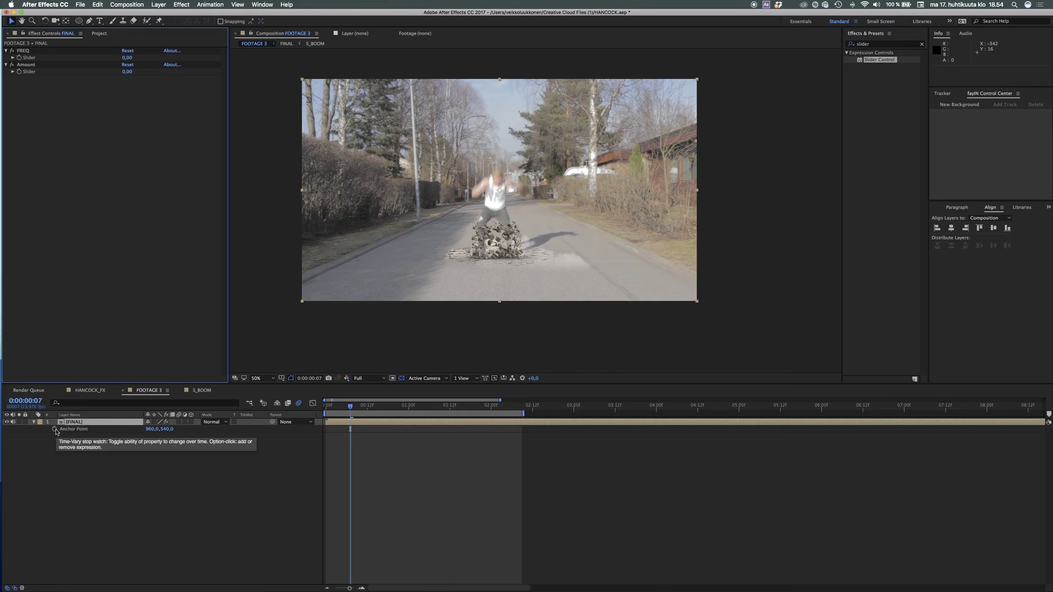
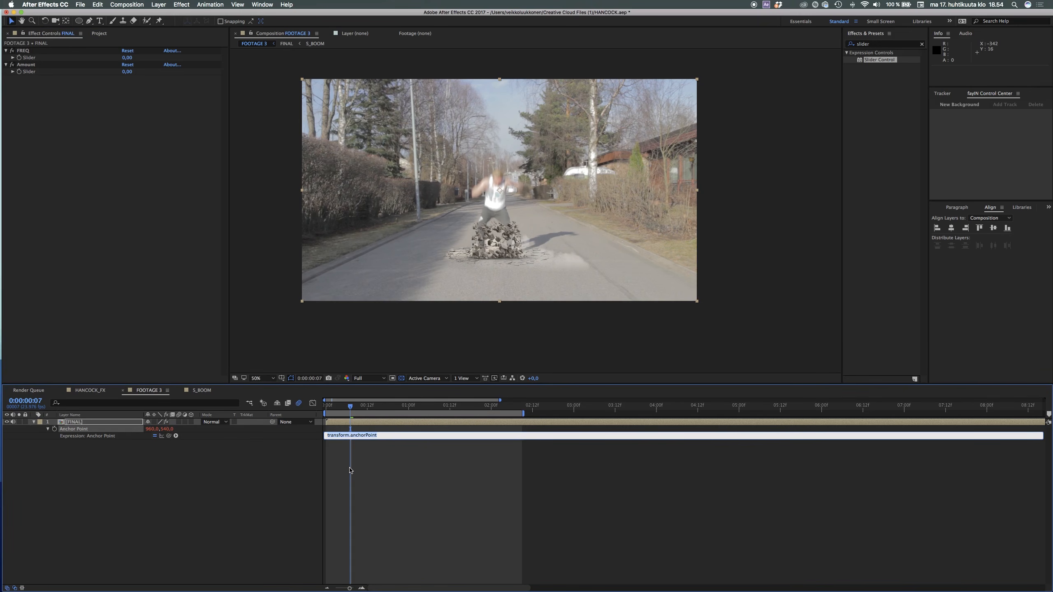
type("wiggle(")
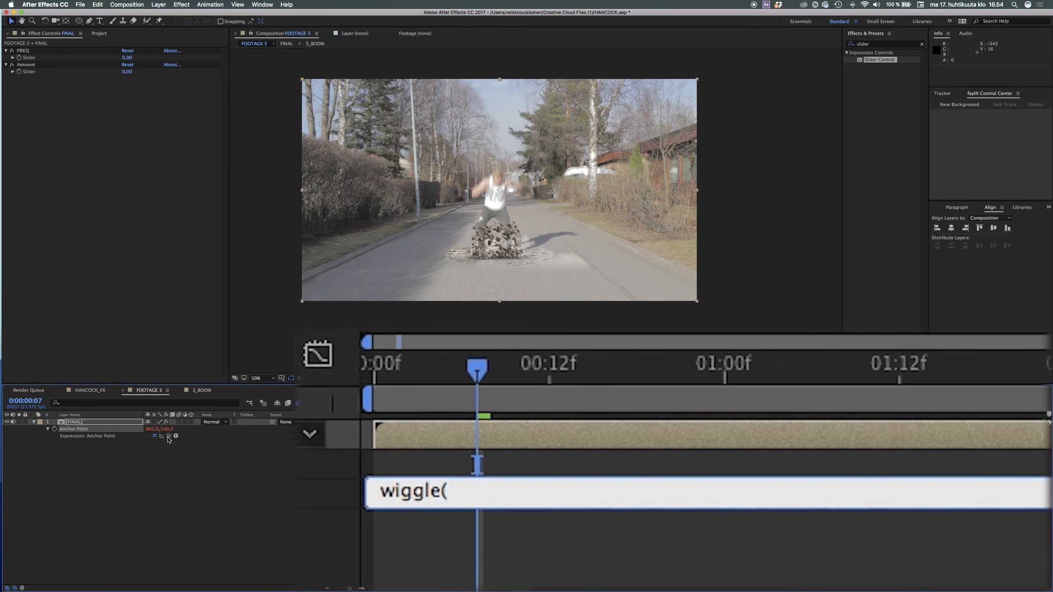
left_click_drag(169, 437, 27, 60)
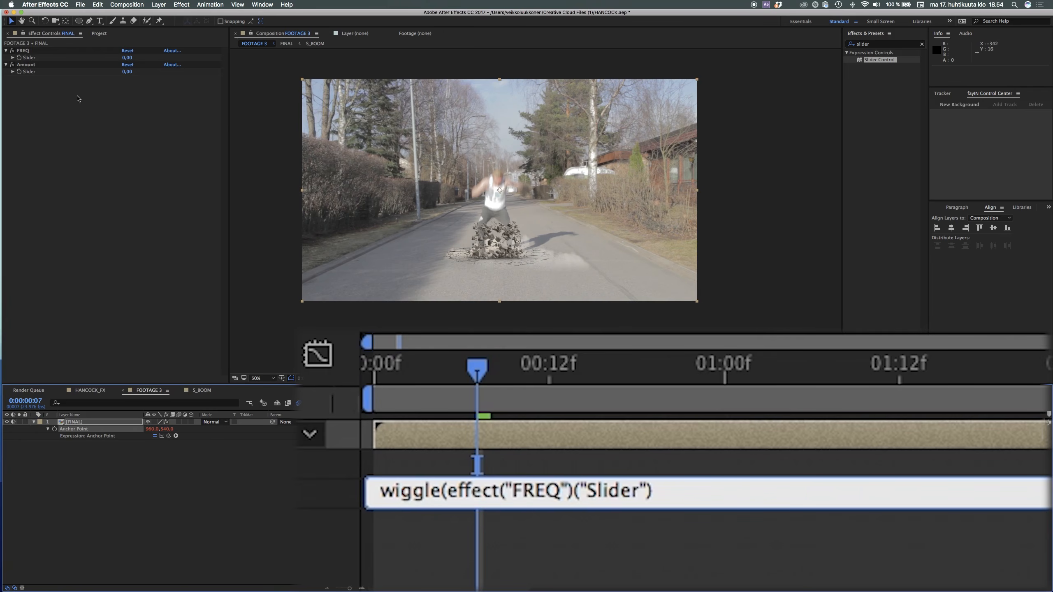
type(",")
left_click_drag(169, 436, 37, 74)
type(")(\"Slider\"))")
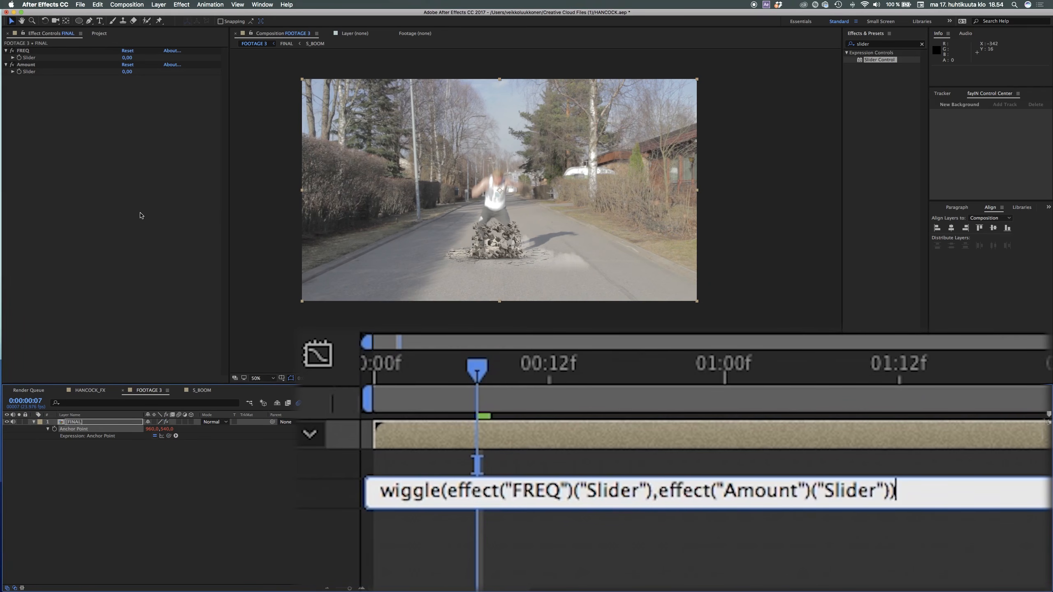
left_click(258, 470)
- Start keyframing both the FREQ and Amount sliders at the first frame of FOOTAGE 3
left_click_drag(350, 406, 326, 409)
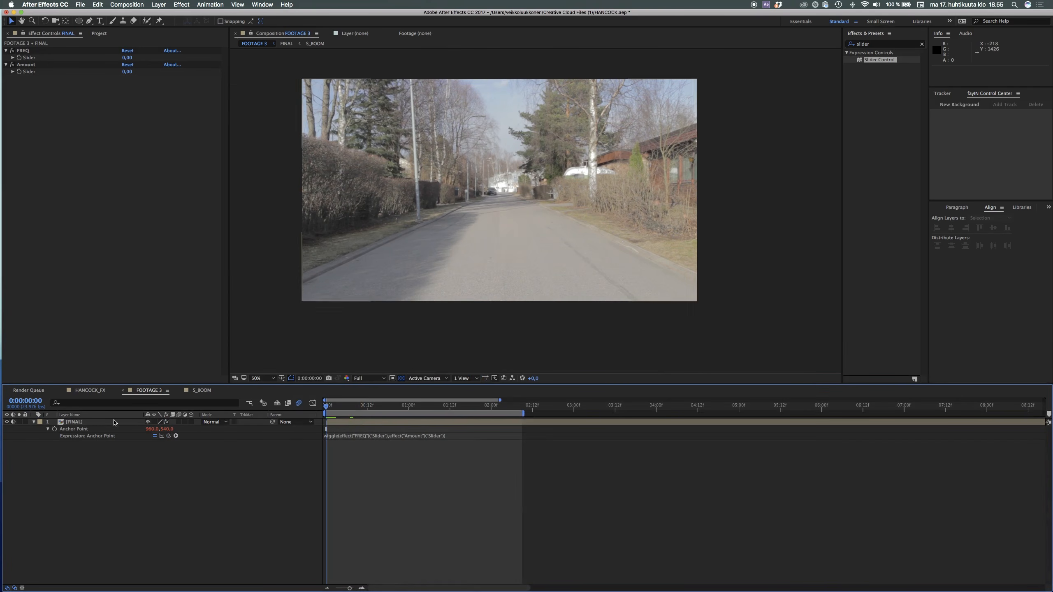
left_click(34, 422)
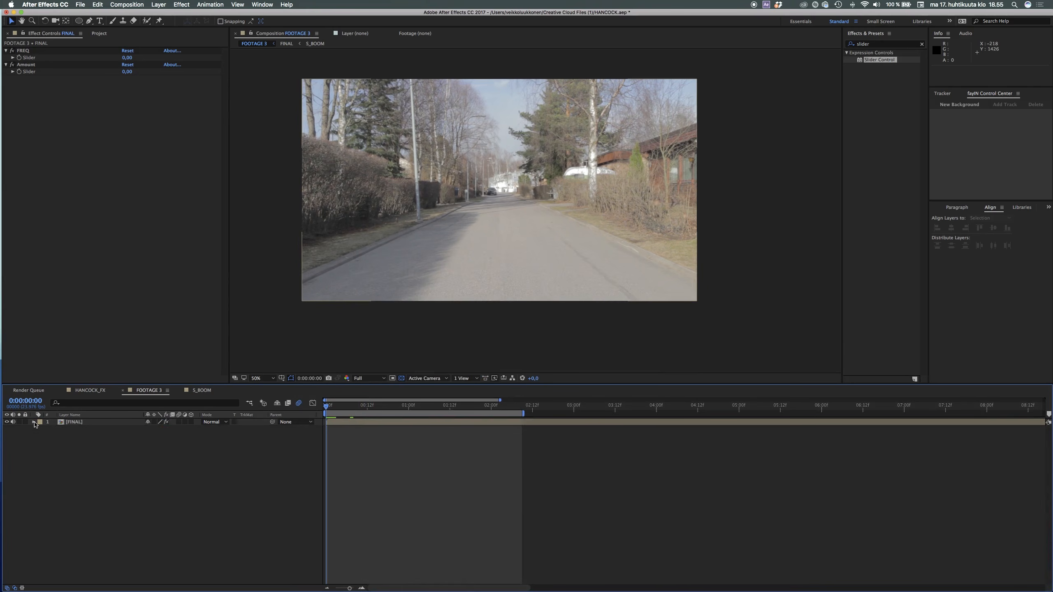
left_click(20, 58)
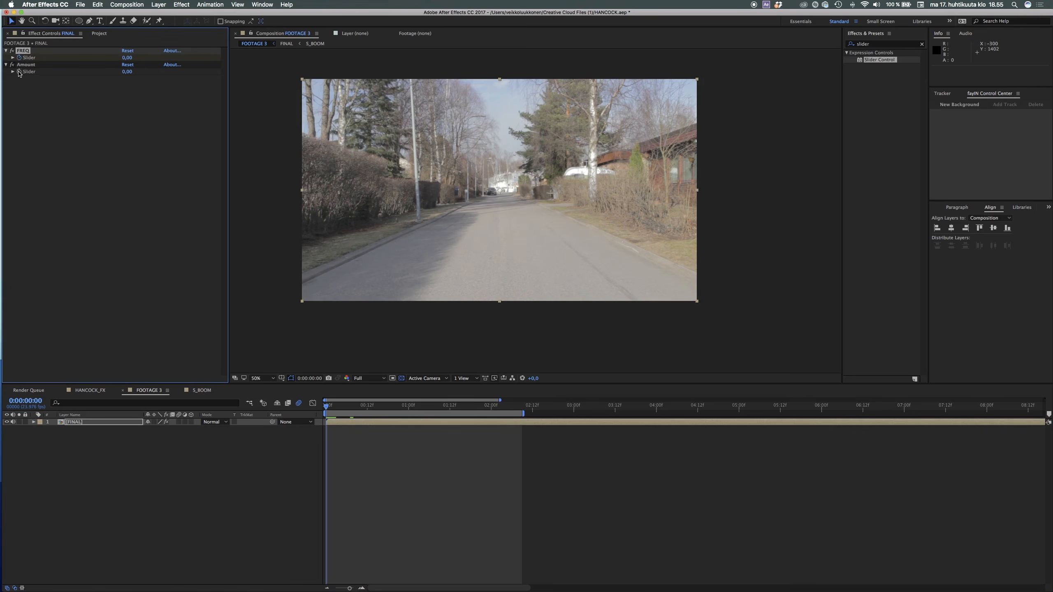
left_click(19, 72)
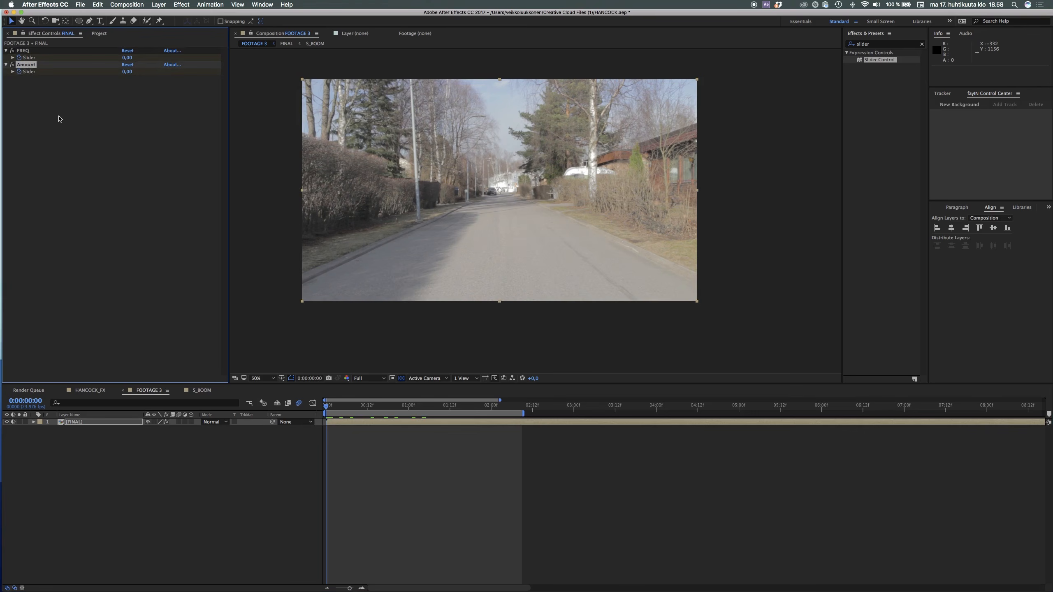
- Set the first-frame keyframes to 3 for FREQ and 6 for Amount, and preview the shake
key("e")
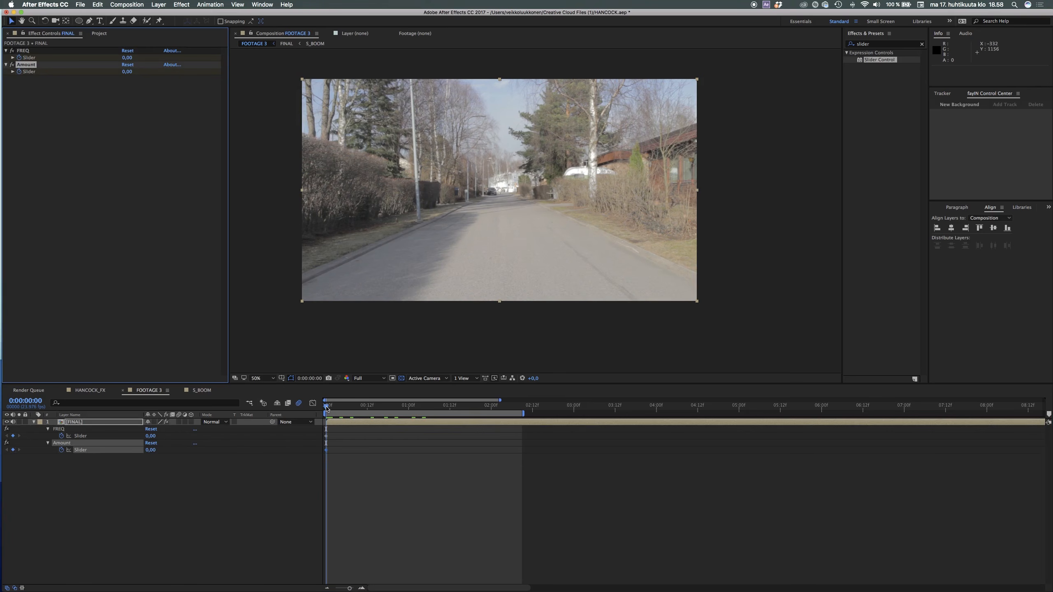
left_click(151, 436)
type("3")
left_click(150, 449)
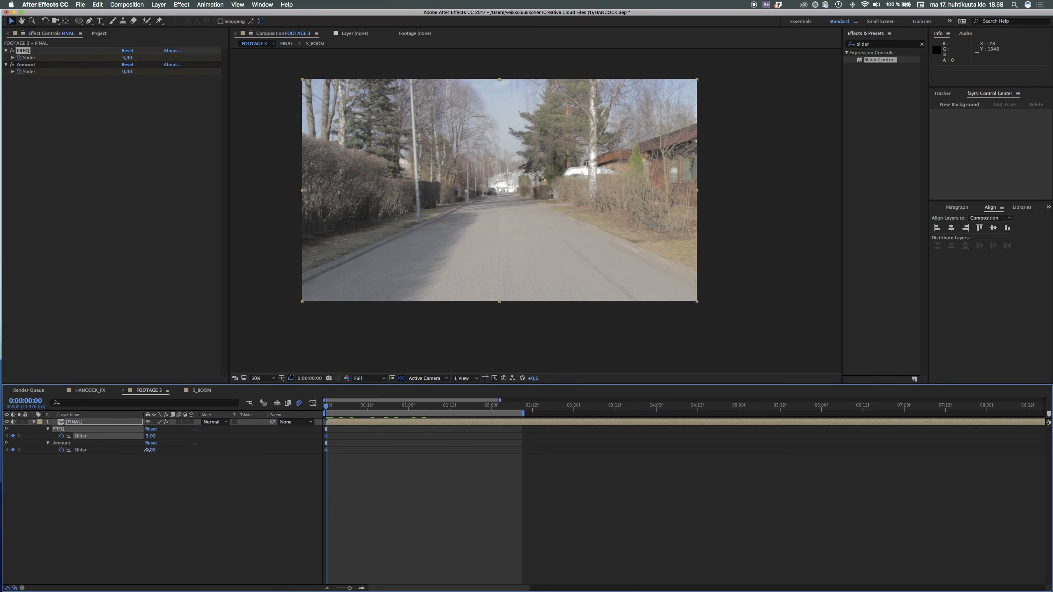
type("6")
key("Return")
key("space")
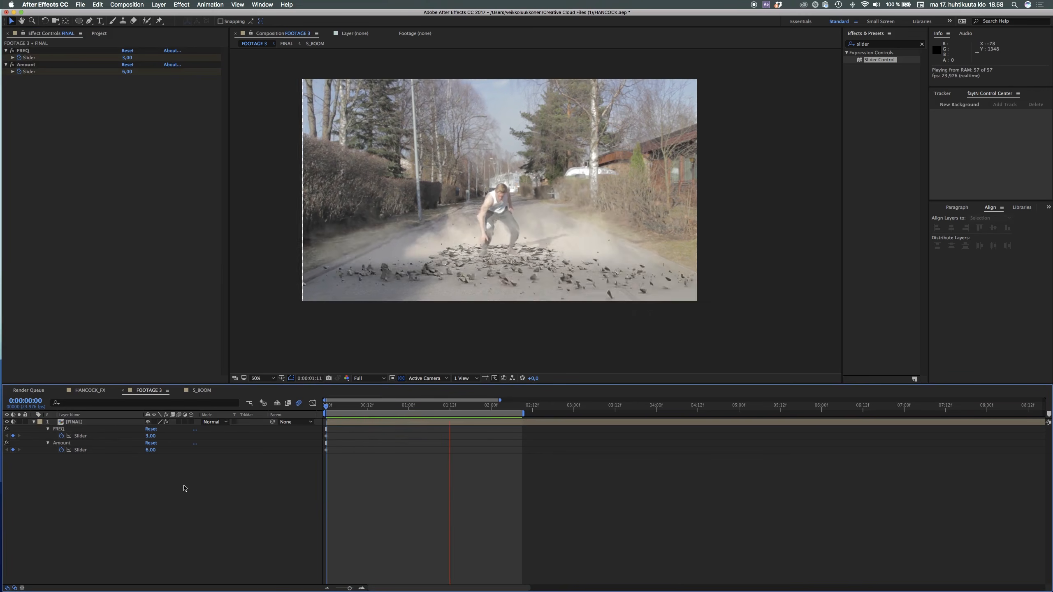
key("space")
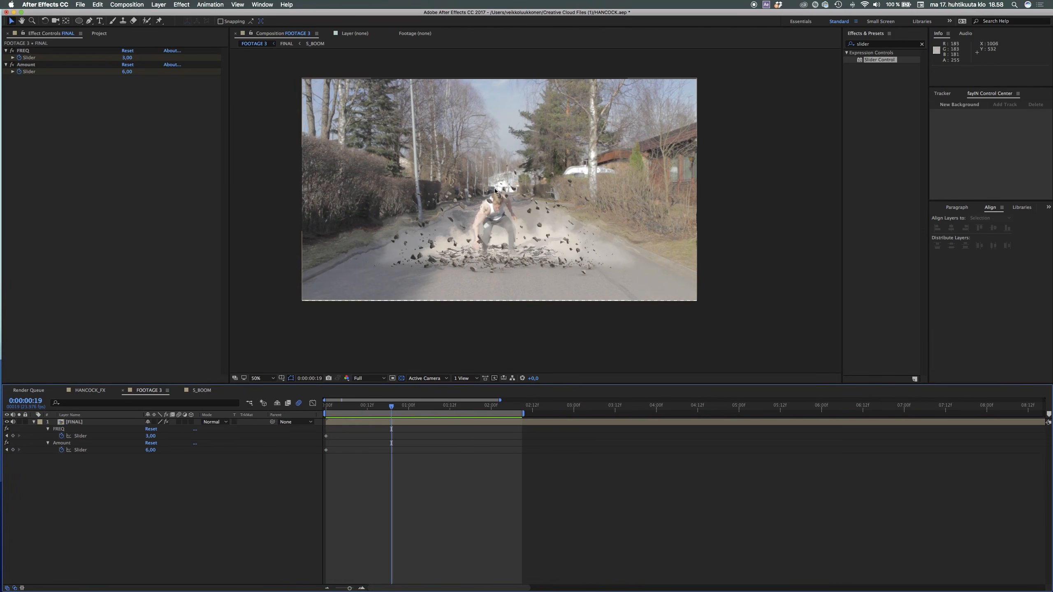
- Hold the FREQ slider with a keyframe at frame 5, just before the landing, and raise it to 6 at frame 10
left_click_drag(329, 409, 348, 420)
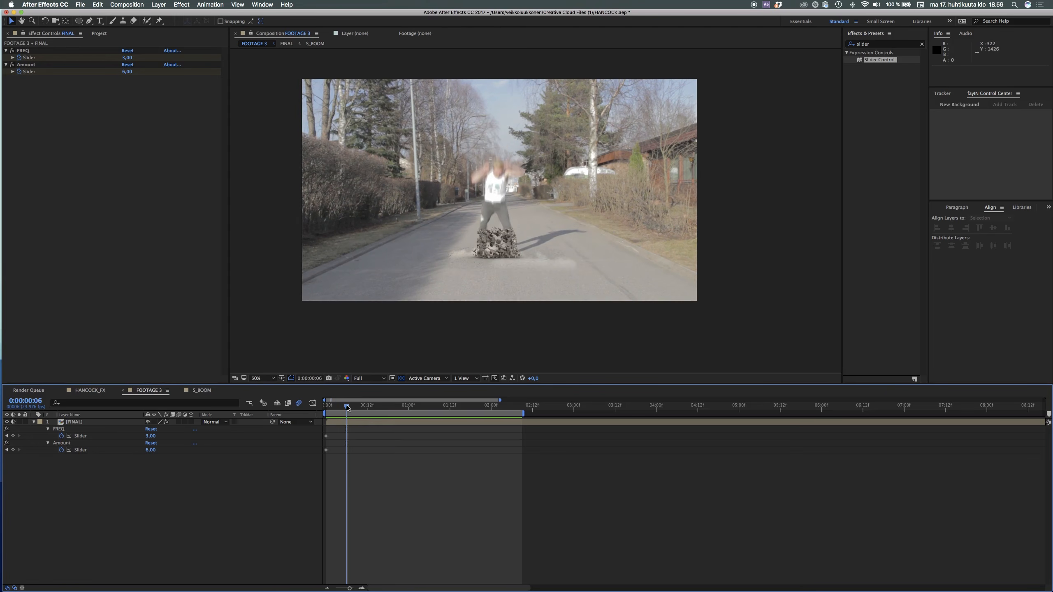
left_click_drag(347, 408, 343, 408)
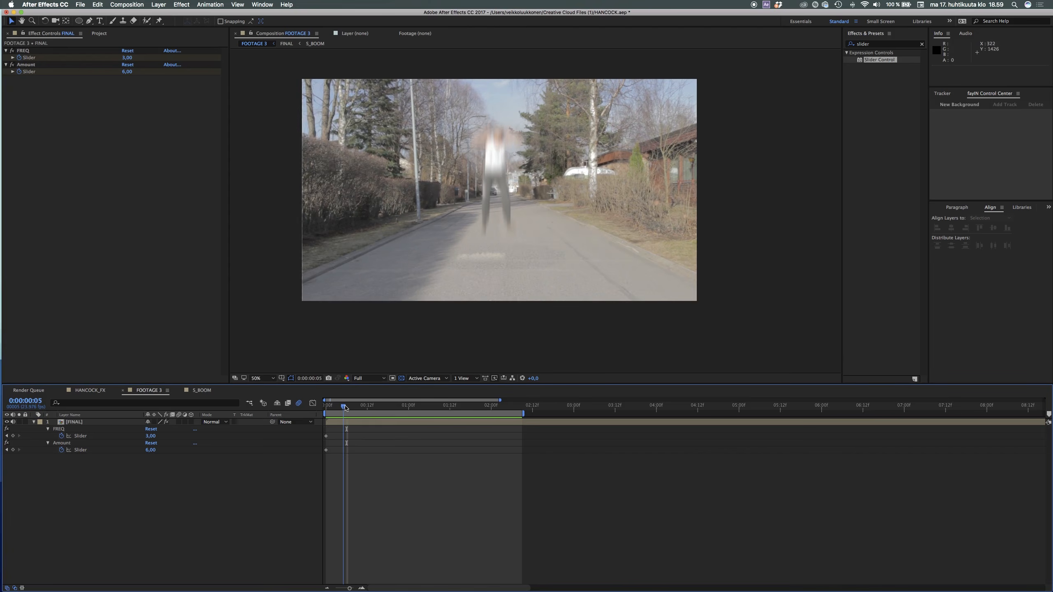
left_click(13, 436)
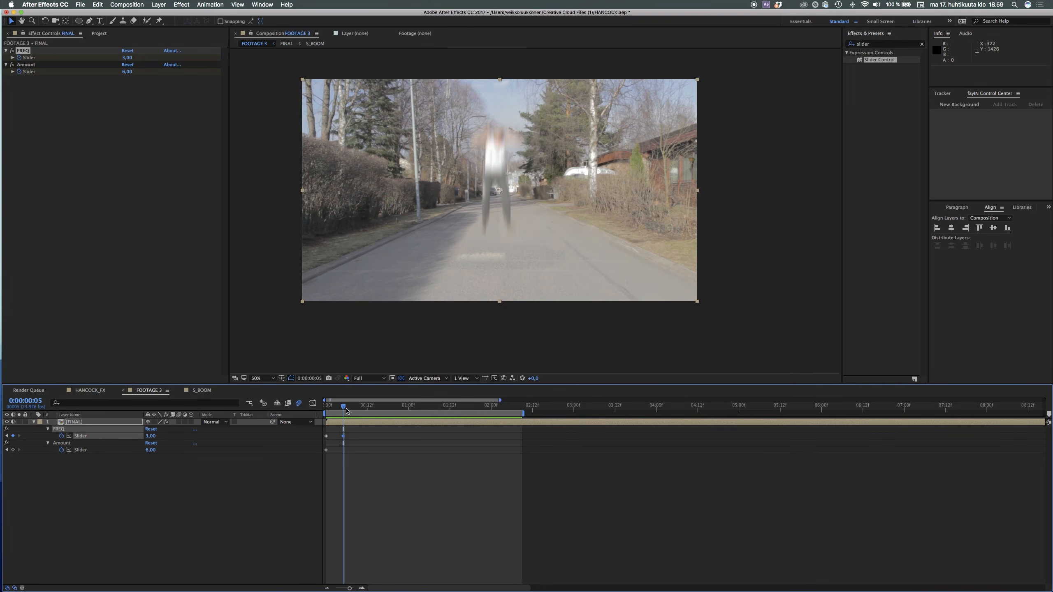
left_click_drag(343, 408, 362, 414)
left_click(151, 436)
key("Return")
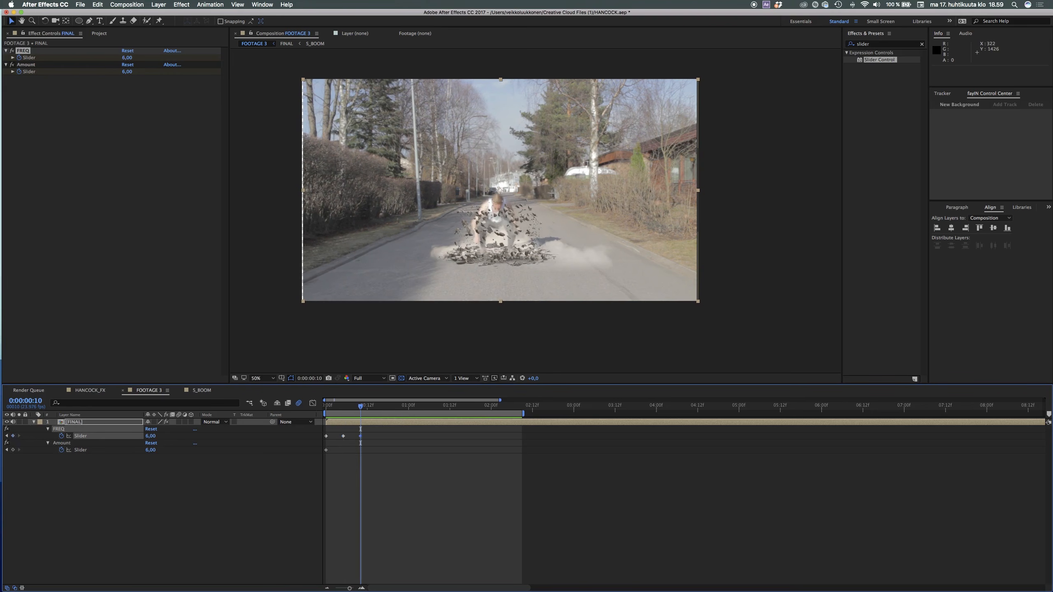
- Preview the shake, set the FREQ slider to 4 at 0:00:01:06, and preview it again from the start
left_click(340, 408)
key("space")
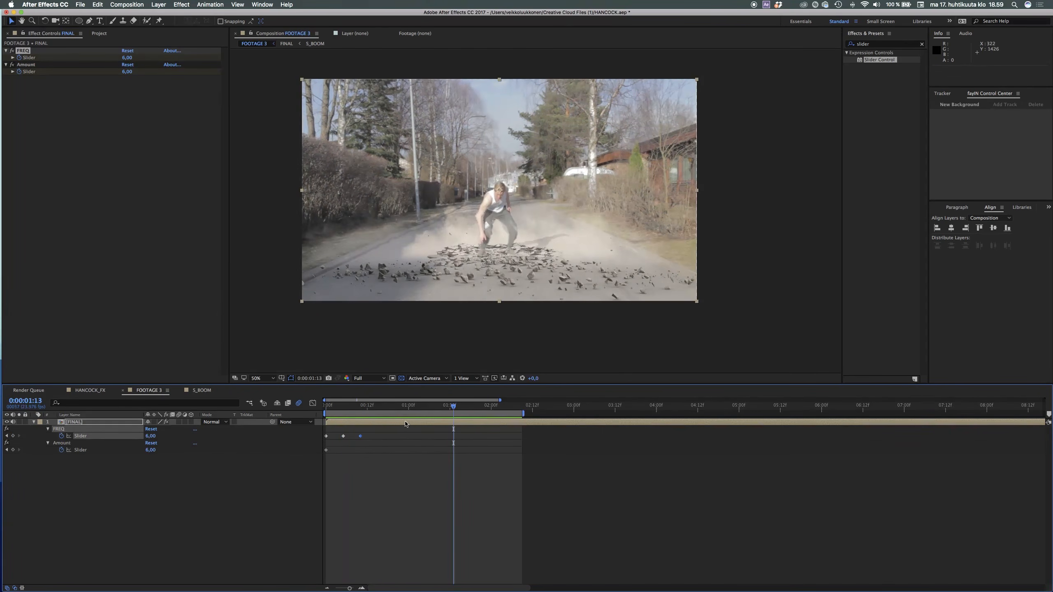
left_click(422, 422)
left_click_drag(422, 422, 429, 427)
left_click(154, 436)
left_click(196, 468)
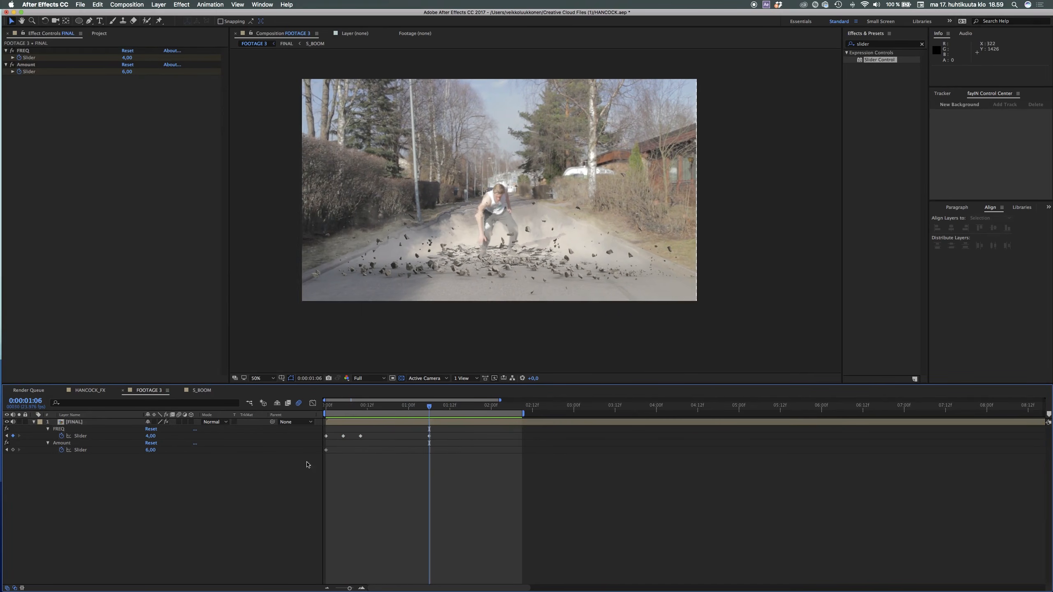
left_click(326, 409)
key("space")
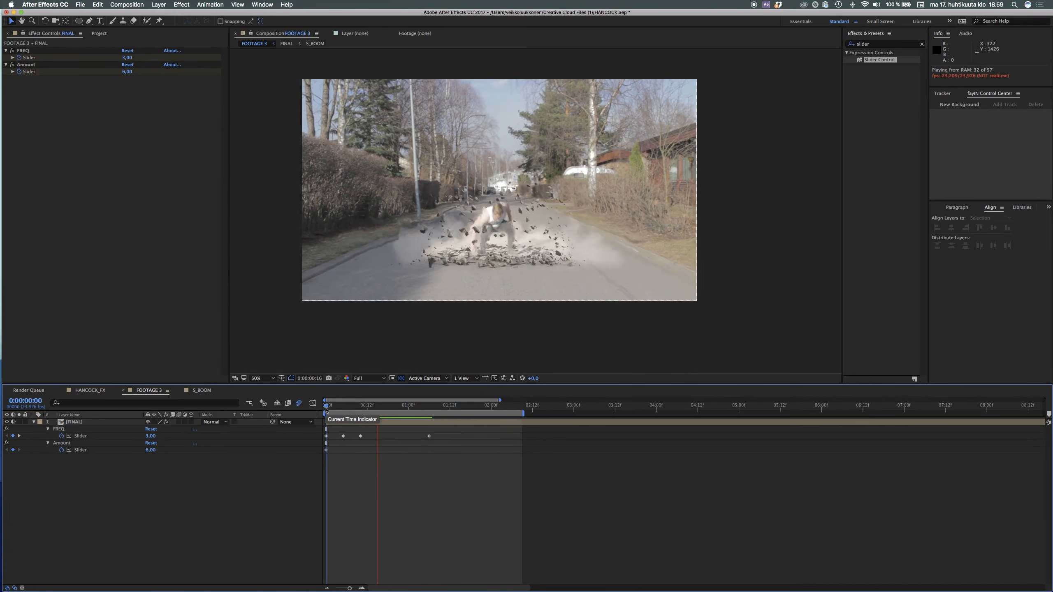
key("space")
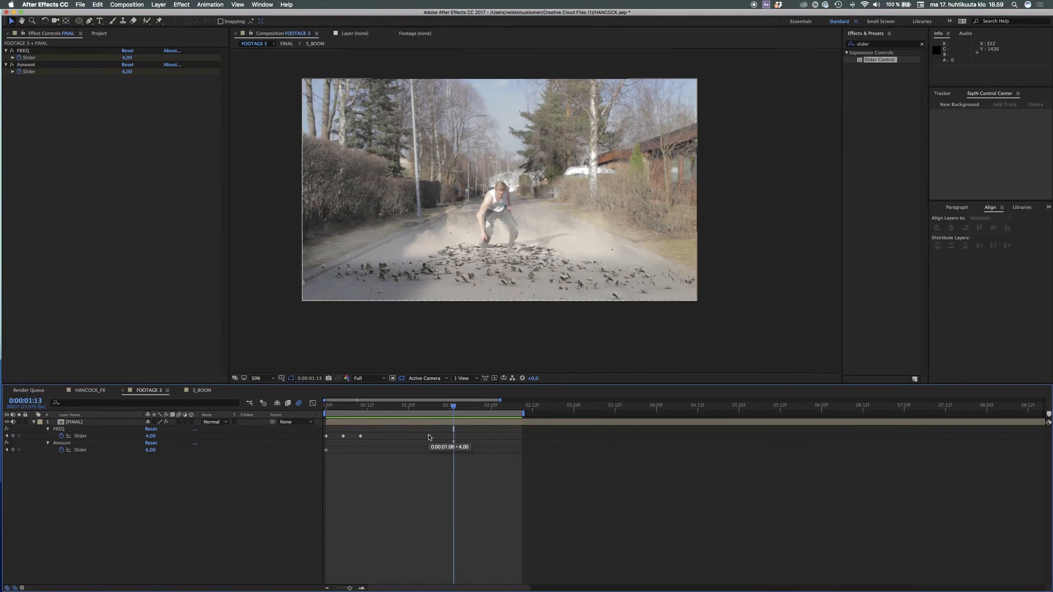
- Rework the FREQ slider's fall-off with keyframes at about 0:00:01:03 and 0:00:01:14, and preview the result
key("super+z")
left_click_drag(430, 408, 457, 409)
left_click(151, 436)
type("0")
key("Return")
left_click(337, 409)
key("space")
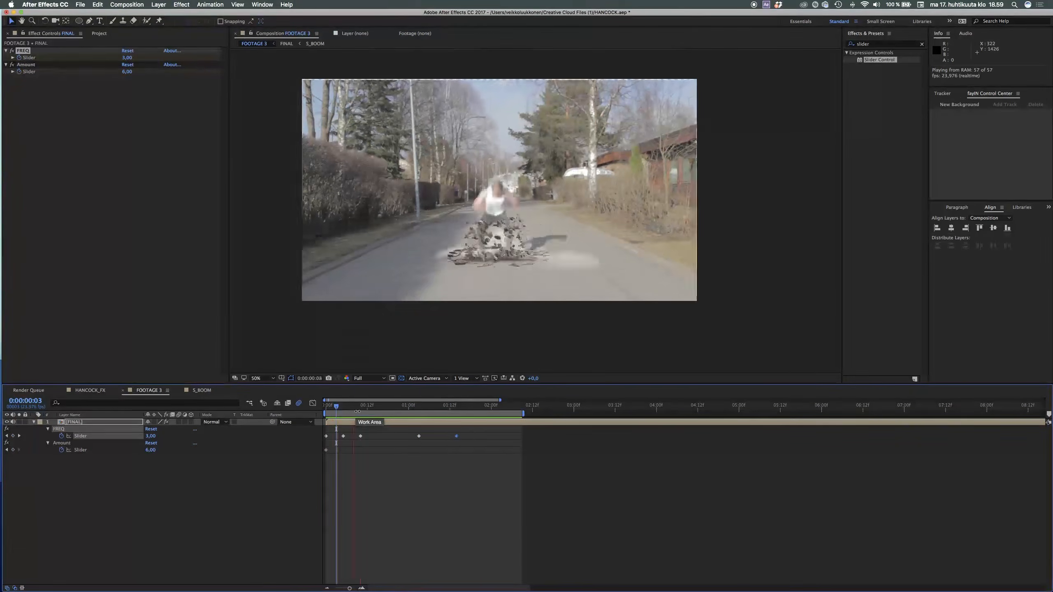
- Add an Amount keyframe at frame 5, raise Amount to 12 at frame 10, and preview the shake
left_click(199, 443)
left_click(151, 450)
left_click(13, 450)
left_click(19, 437)
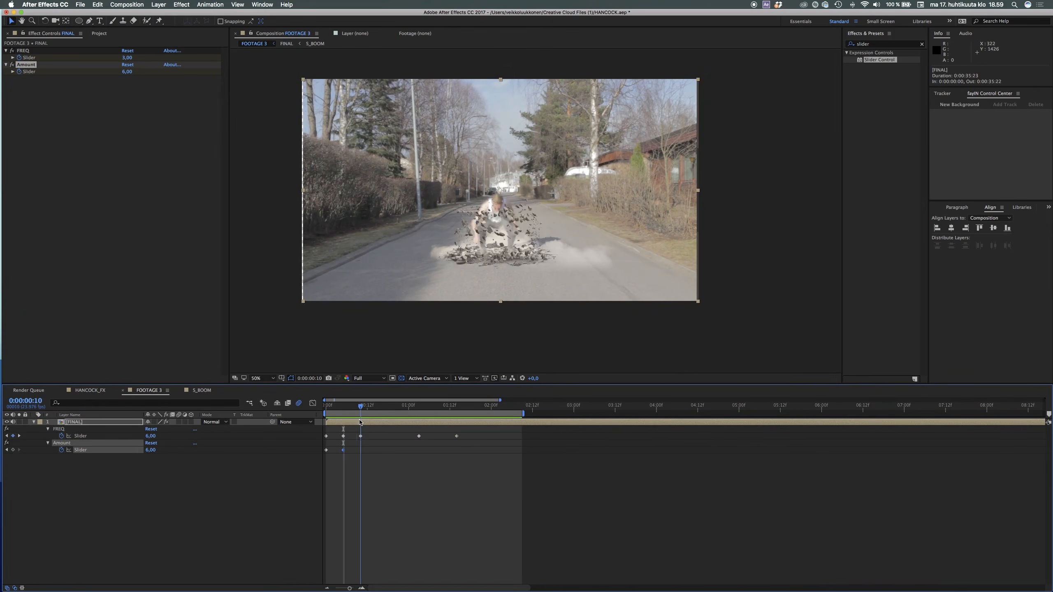
left_click(152, 450)
type("12")
key("Return")
key("space")
- Lower the Amount slider on a closing keyframe after the debris spreads, and preview from the start
left_click_drag(399, 406, 466, 437)
left_click(151, 450)
type("0")
key("Return")
left_click(325, 407)
key("space")
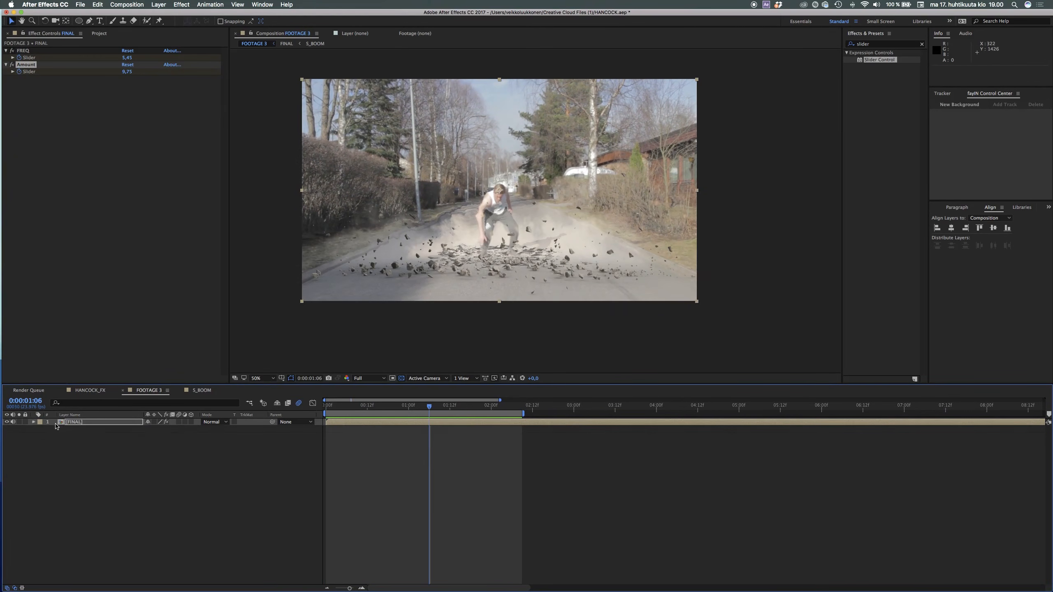
- Scale the FINAL layer to 105% to cover the frame edges exposed by the shake, and preview the shot
key("s")
left_click(159, 429)
type("105")
key("Return")
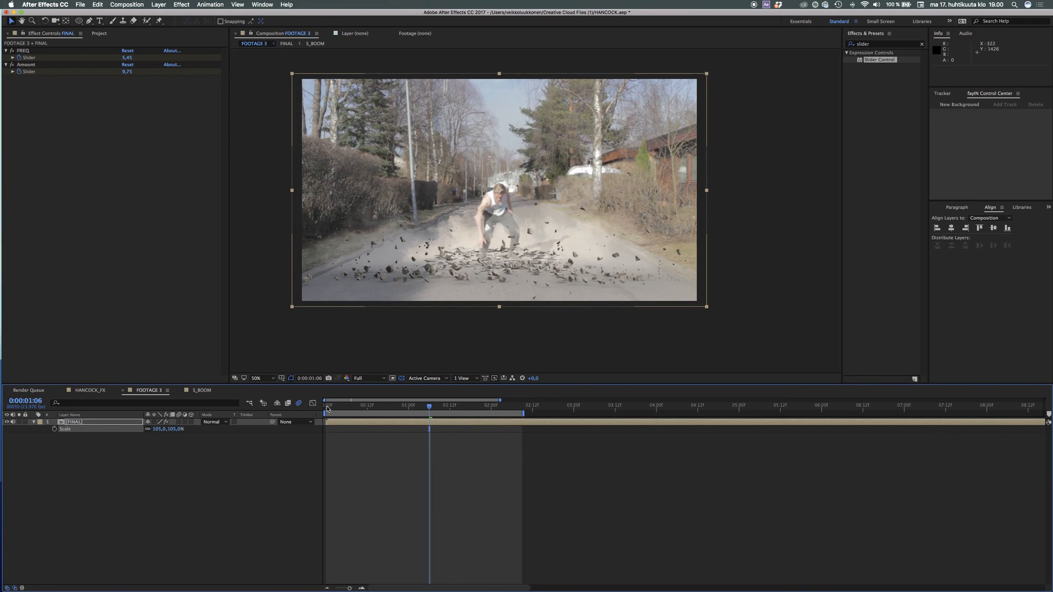
left_click(327, 408)
key("space")
left_click(328, 409)
key("space")
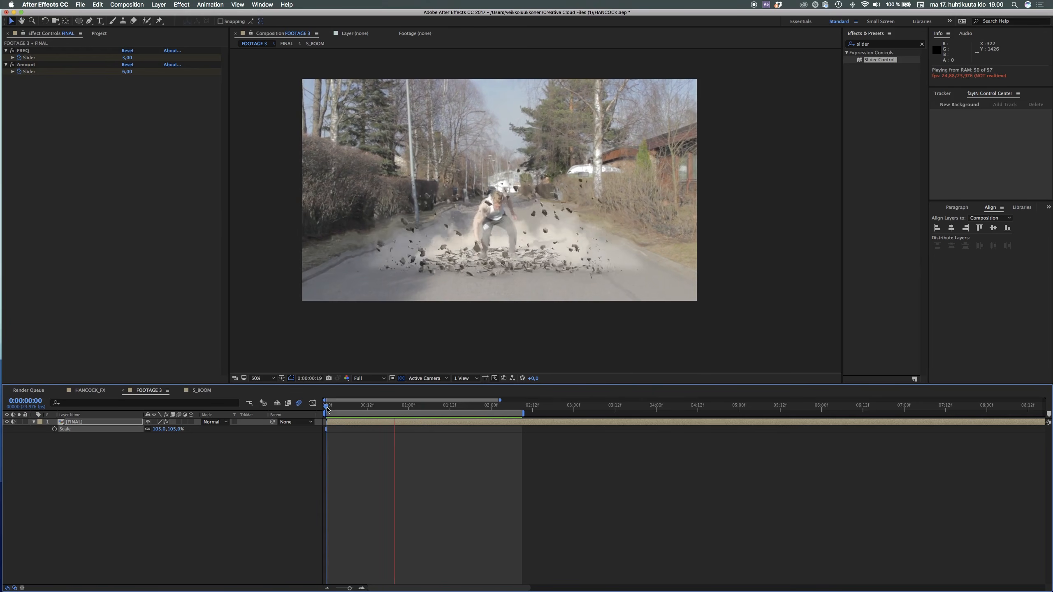
key("space")
- Add the expression wiggle(1,0.5) to the FINAL layer's Rotation and preview the shot from the start
key("r")
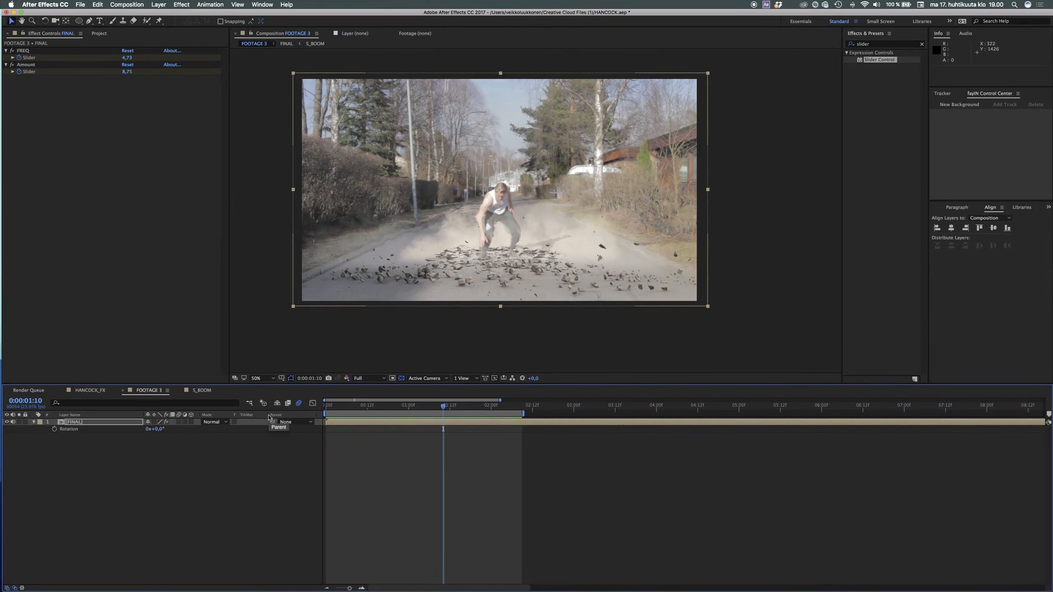
left_click(63, 437)
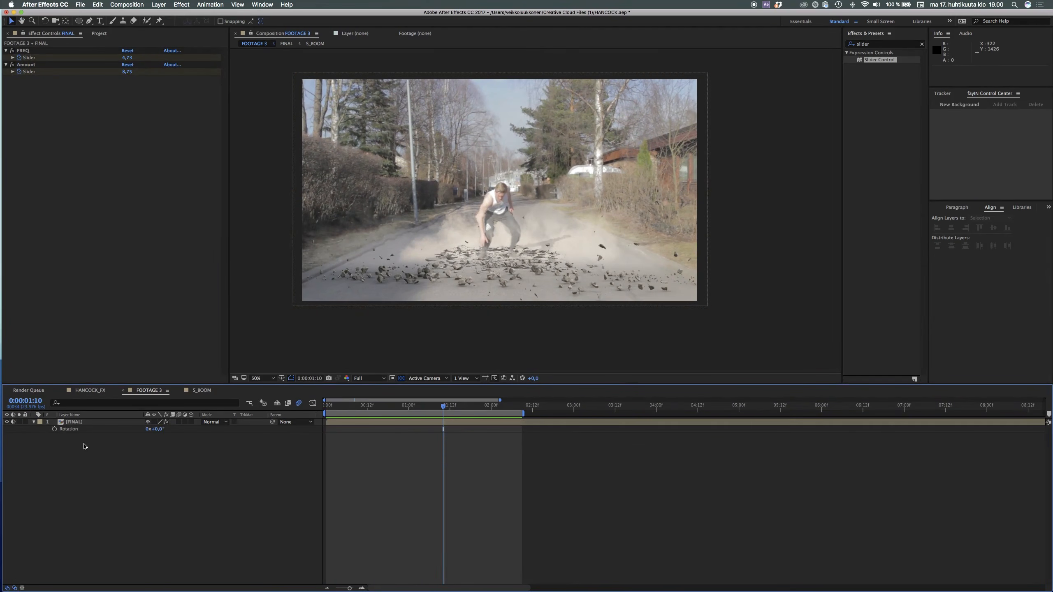
key("r")
left_click(327, 409)
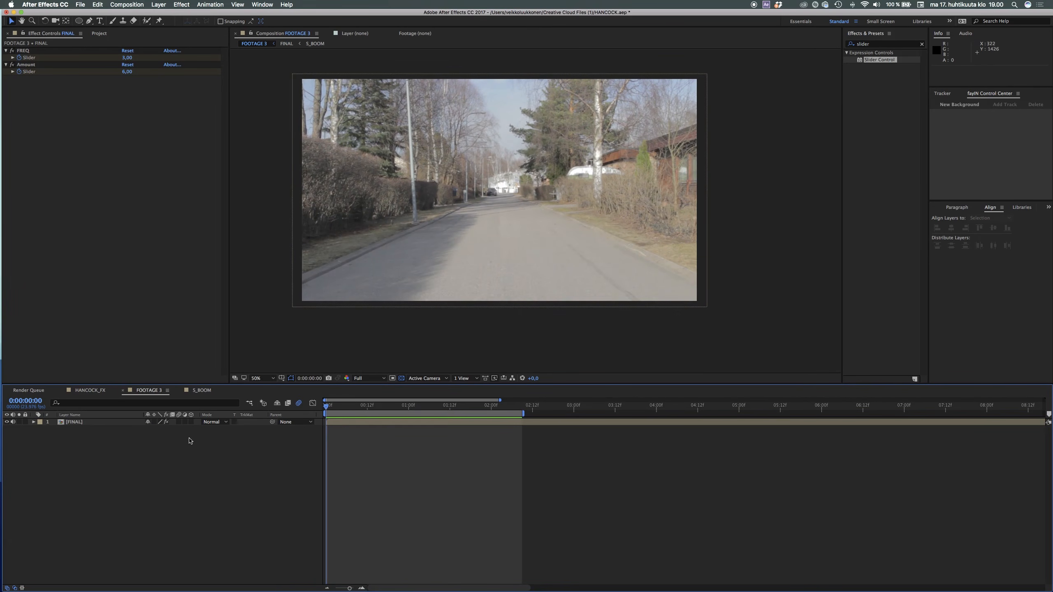
left_click(83, 423)
key("r")
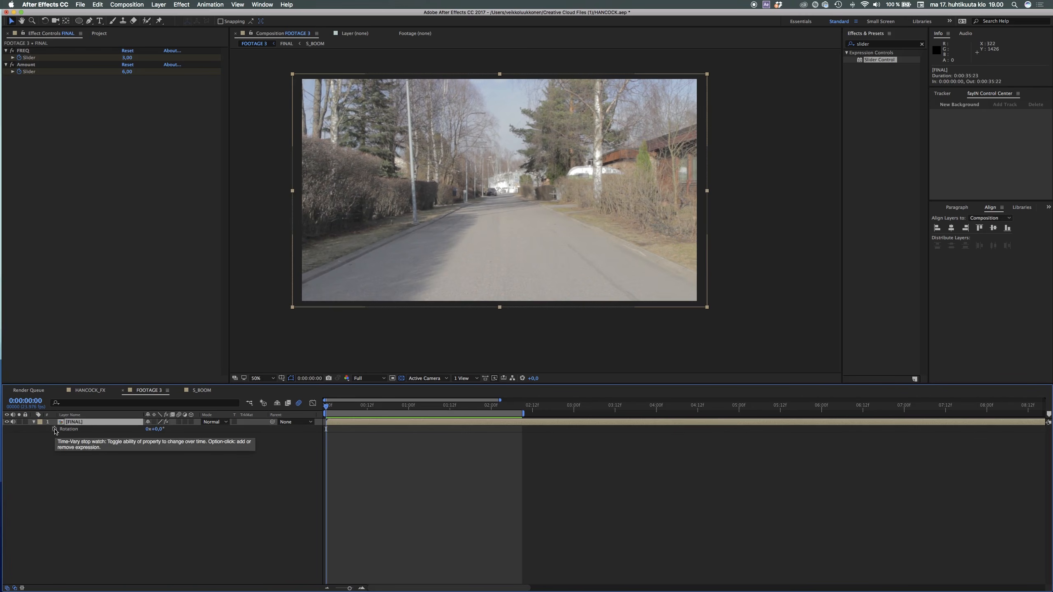
left_click(55, 430, "alt")
type("wi")
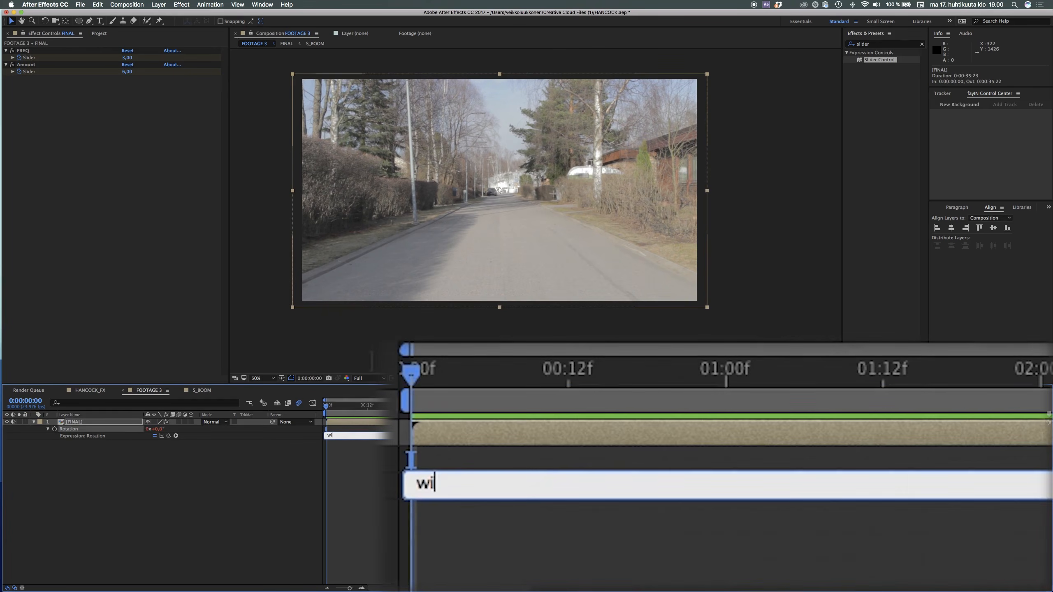
type("ggle(")
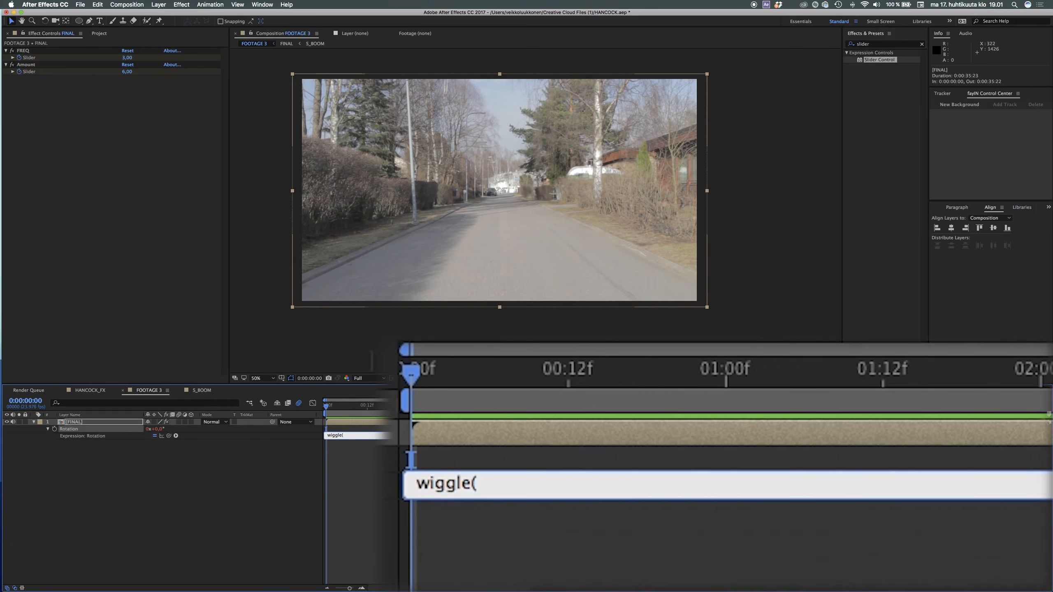
type("1,0.5)")
left_click(166, 504)
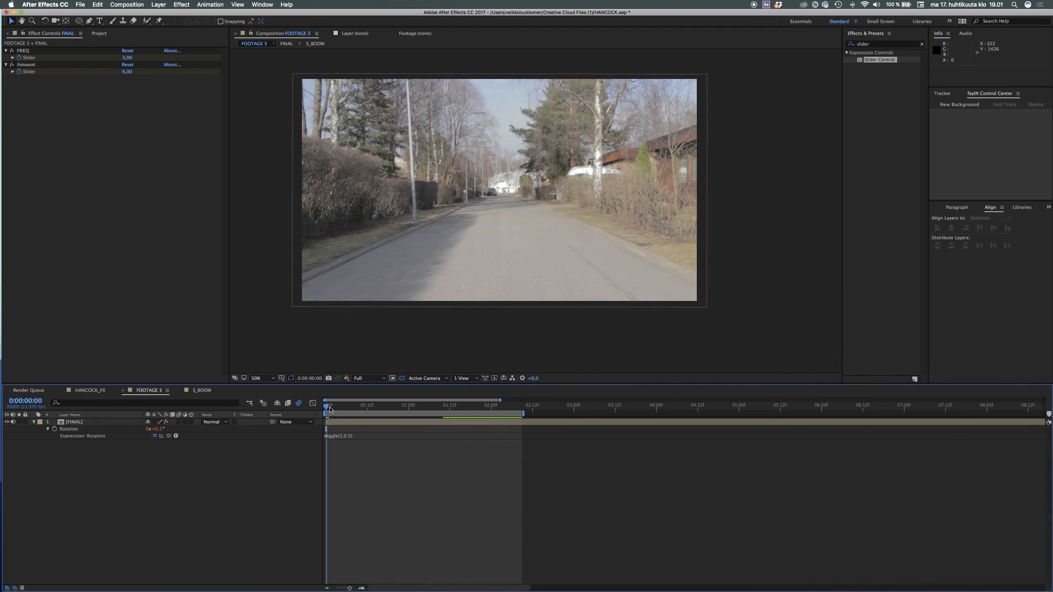
key("space")
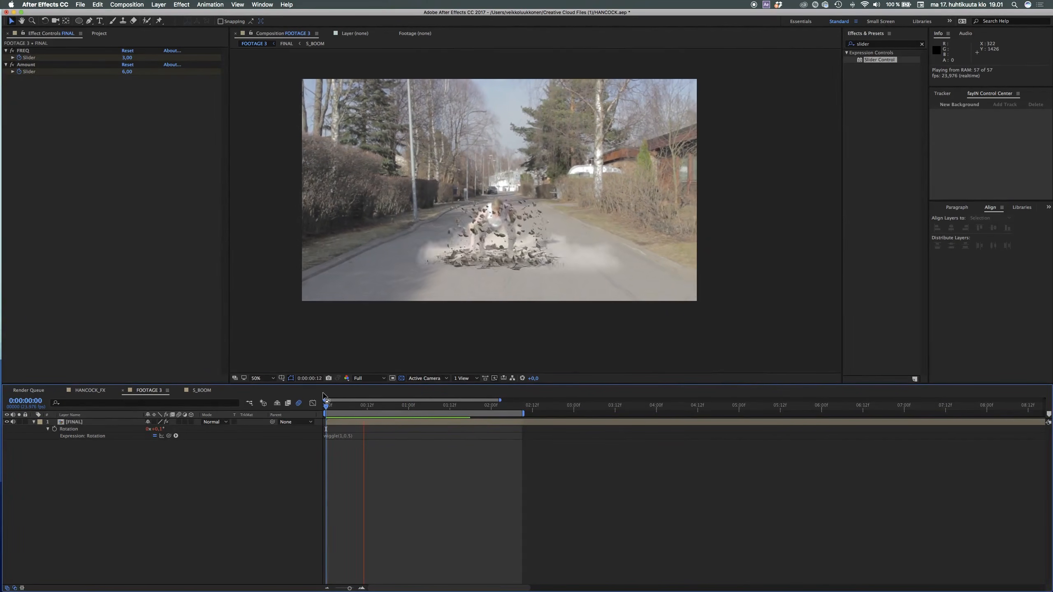
- Create a white 1920 x 1080 px solid named FRAMES above the FINAL layer
right_click(73, 457)
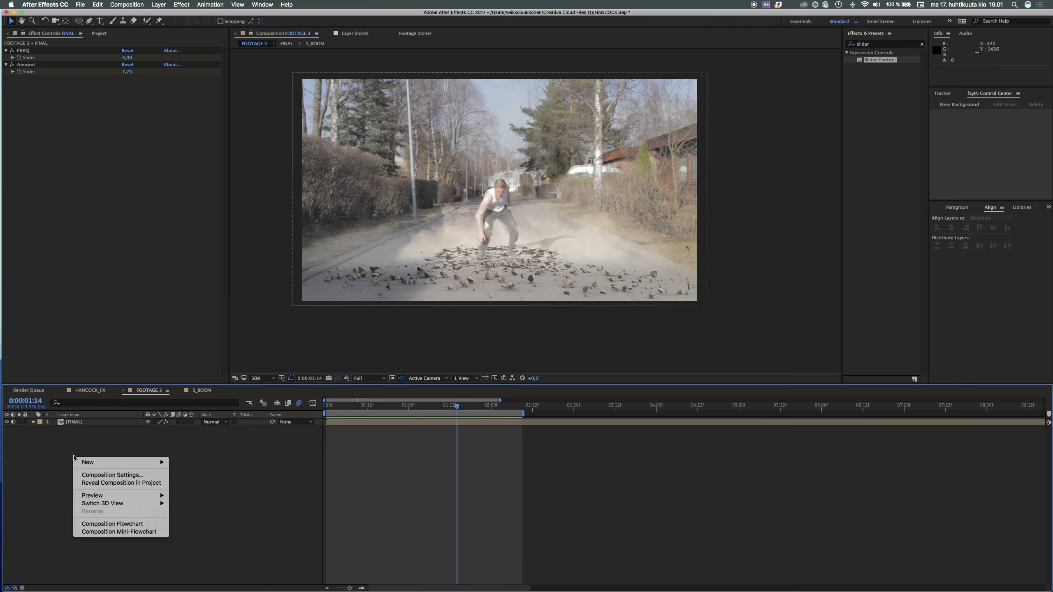
mouse_move(120, 462)
left_click(200, 482)
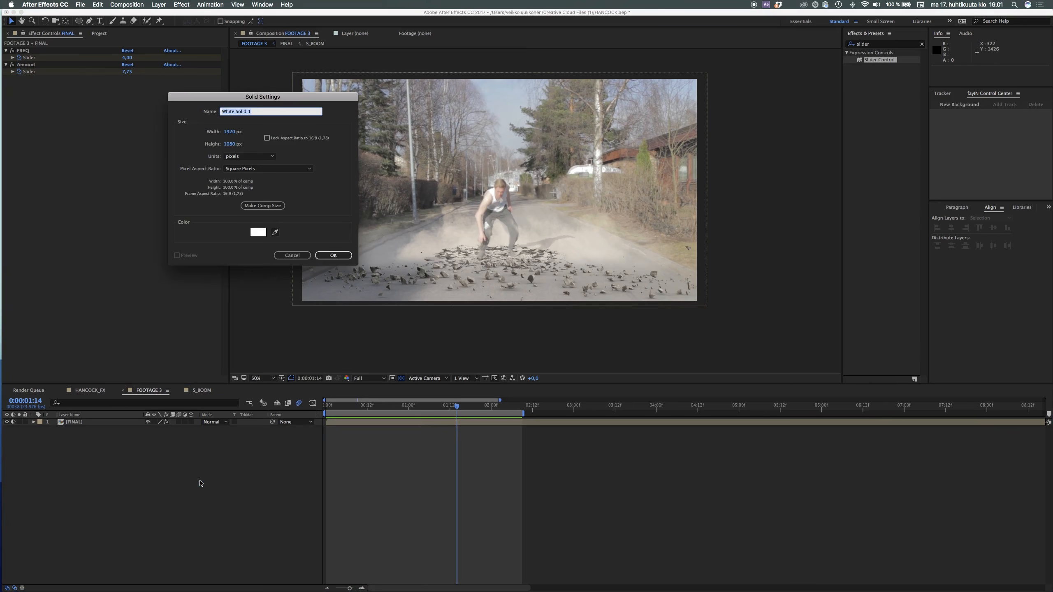
type("F")
key("Return")
- Apply the Red Giant Frames effect to the FRAMES solid and set its Cropping to Anamorphic (2.35:1)
left_click(883, 44)
type("frames")
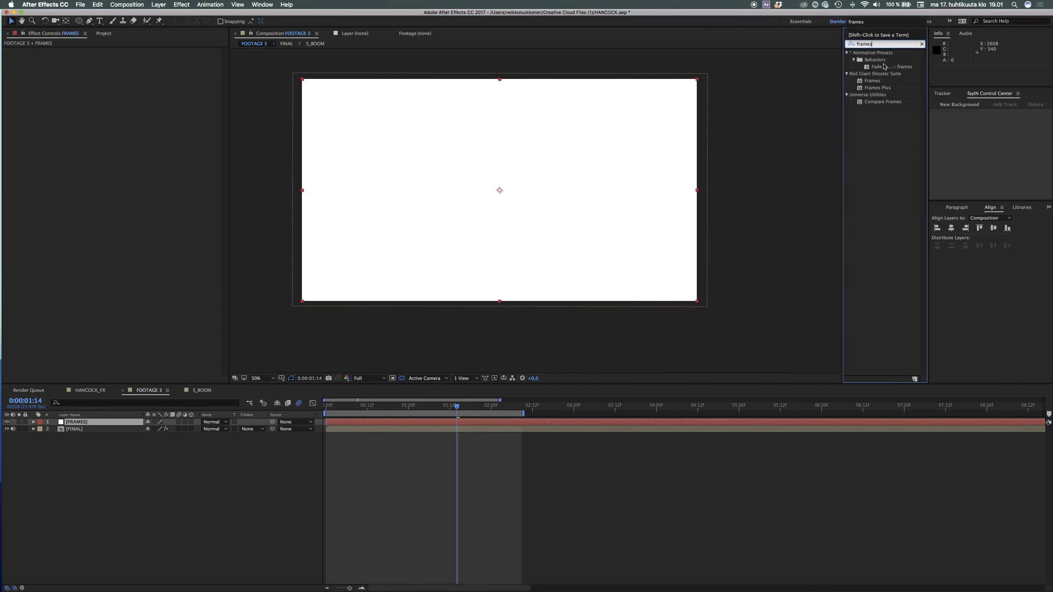
left_click_drag(872, 83, 605, 166)
left_click(12, 85)
left_click(166, 93)
left_click(162, 140)
- Set the FRAMES layer's blending mode to Multiply
left_click(217, 422)
left_click(213, 296)
left_click(141, 515)
- Start Position keyframes on the FINAL layer at 0:00:00:00 and shift the footage down to 960, 691
left_click_drag(331, 411, 326, 409)
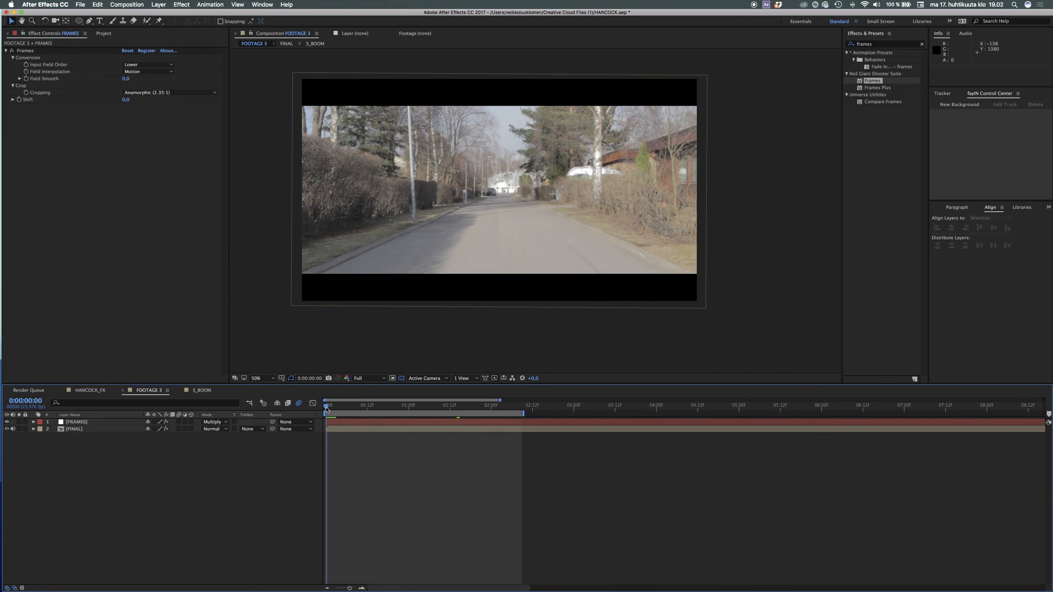
left_click(113, 422)
left_click(97, 429)
key("p")
left_click(54, 436)
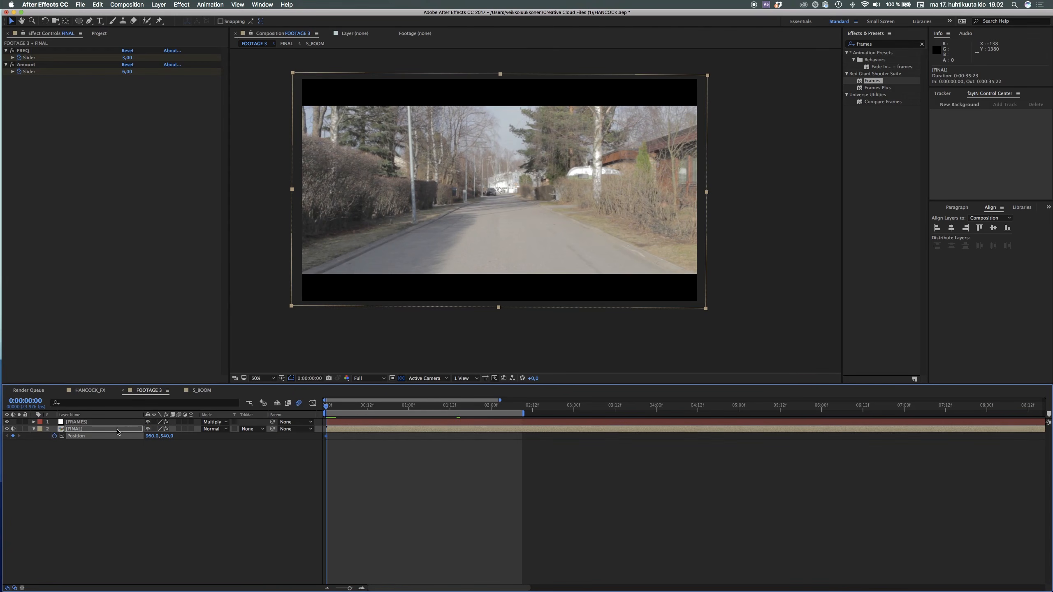
left_click_drag(171, 435, 247, 451)
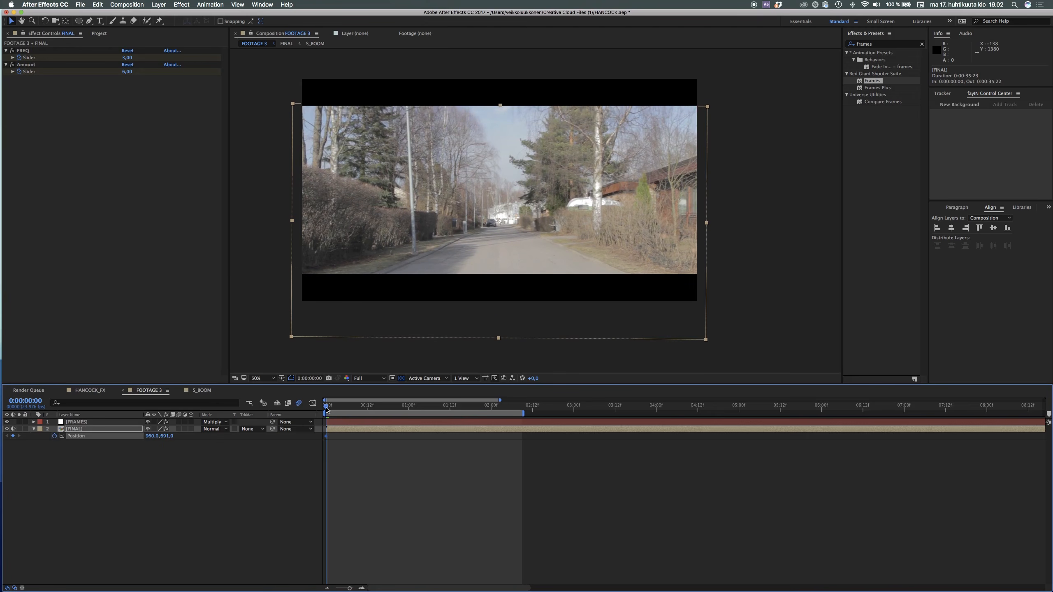
- Hold FINAL's Position with a keyframe at frame 6, and raise it to 960, 475 at frame 16
left_click_drag(326, 408, 346, 420)
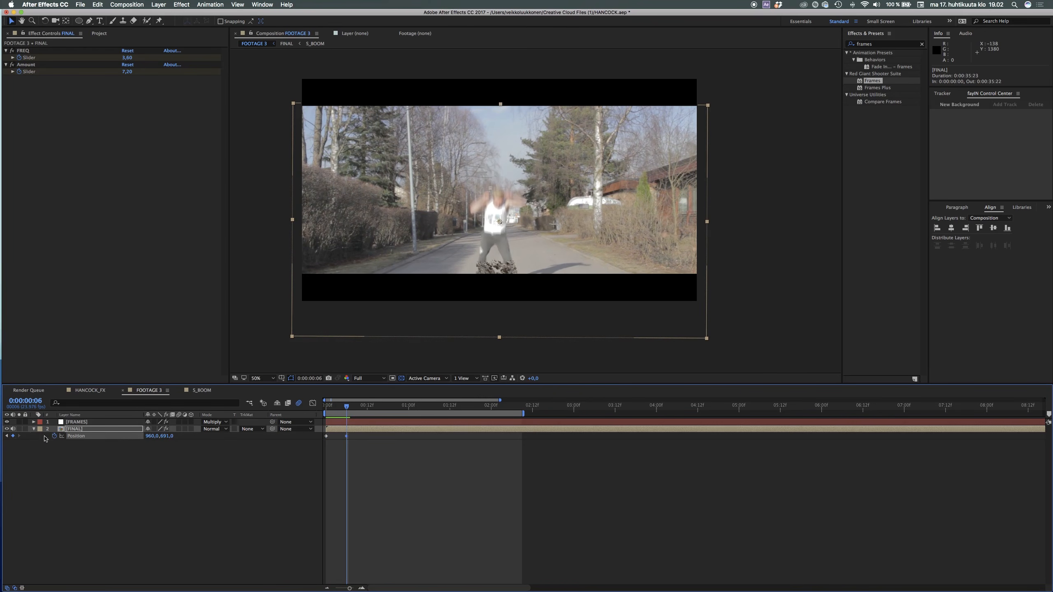
key("space")
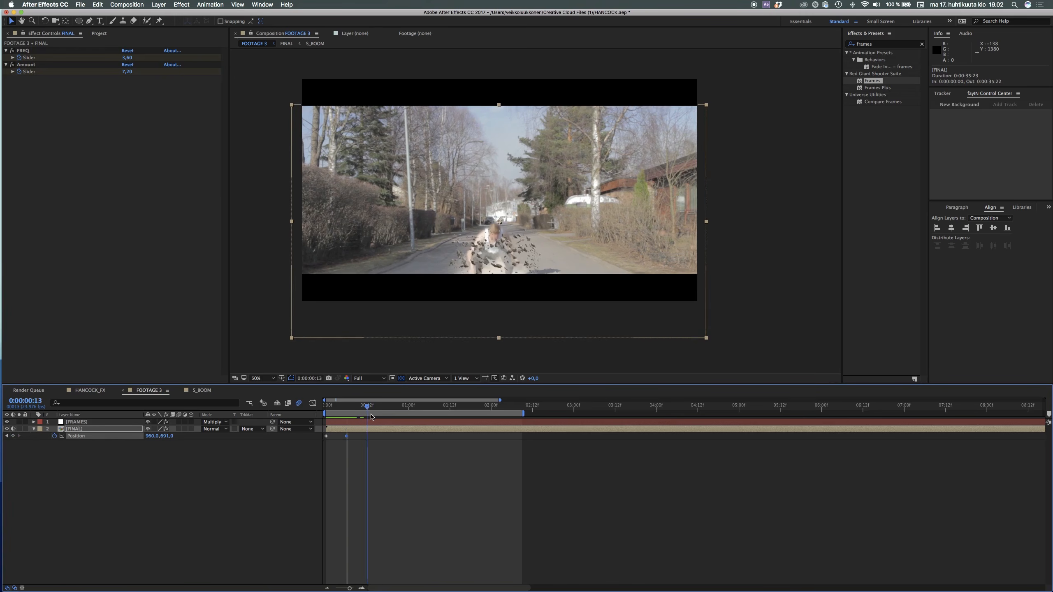
left_click_drag(166, 435, 71, 441)
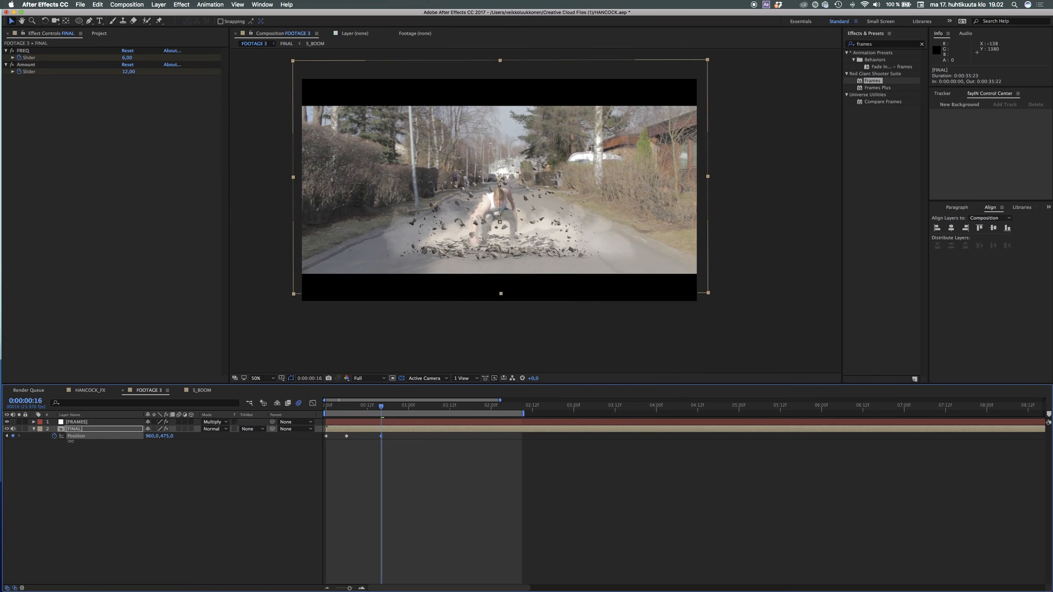
- Easy-ease FINAL's Position keyframes at frames 6 and 16, and preview the camera move from the start
left_click_drag(338, 451, 389, 436)
left_click(326, 410)
key("space")
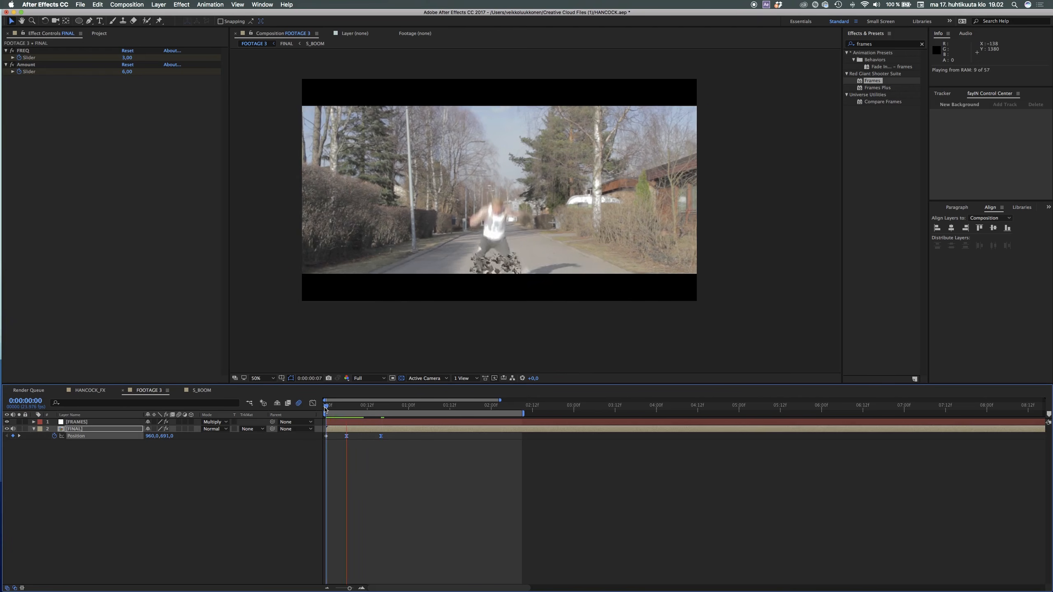
key("space")
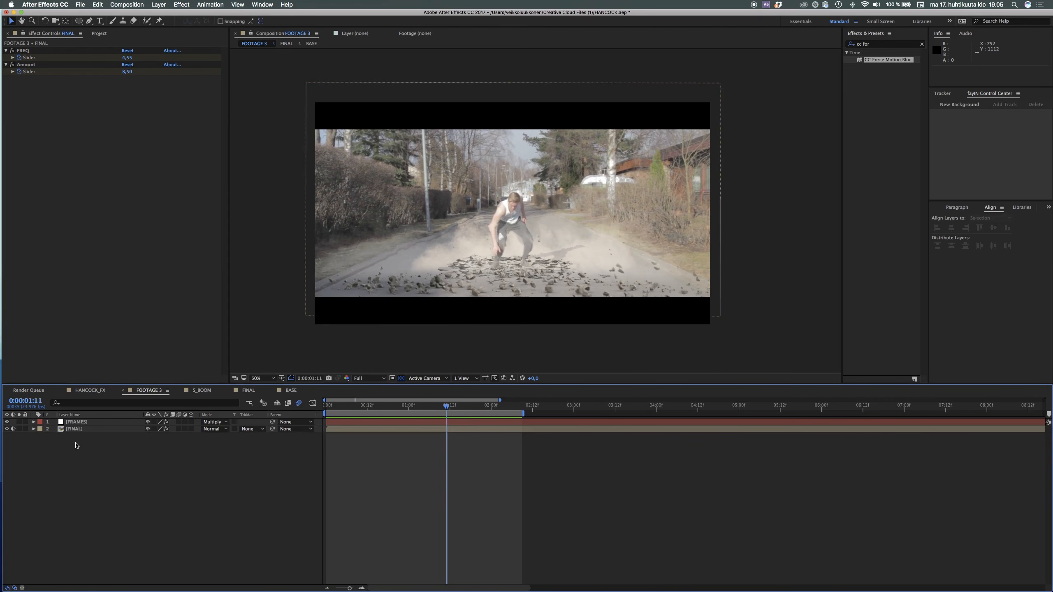
- Add two adjustment layers named CC and HDR PASS between the FRAMES and FINAL layers
right_click(76, 445)
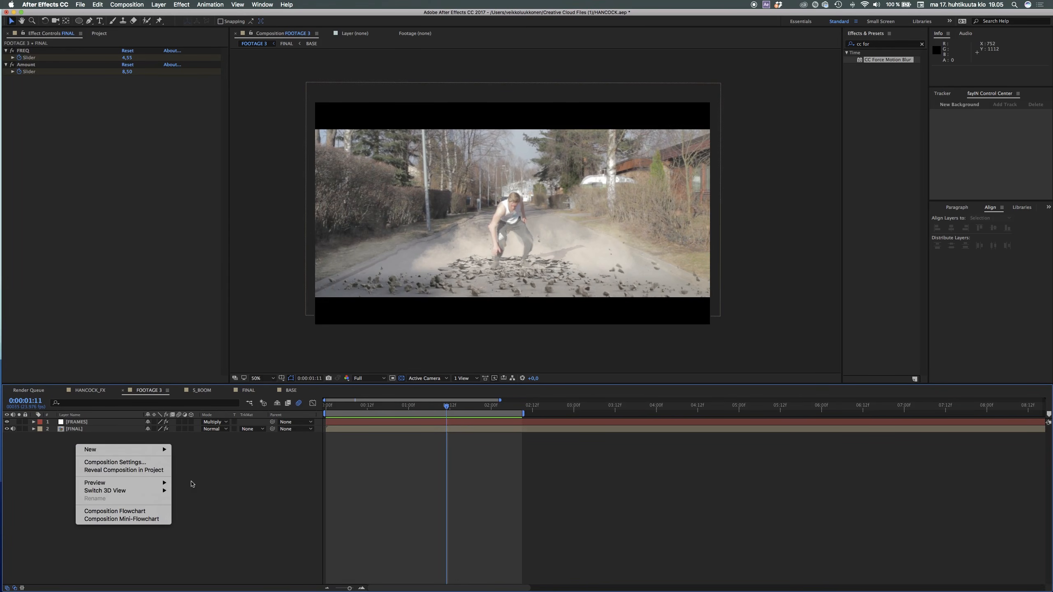
mouse_move(156, 450)
left_click(212, 512)
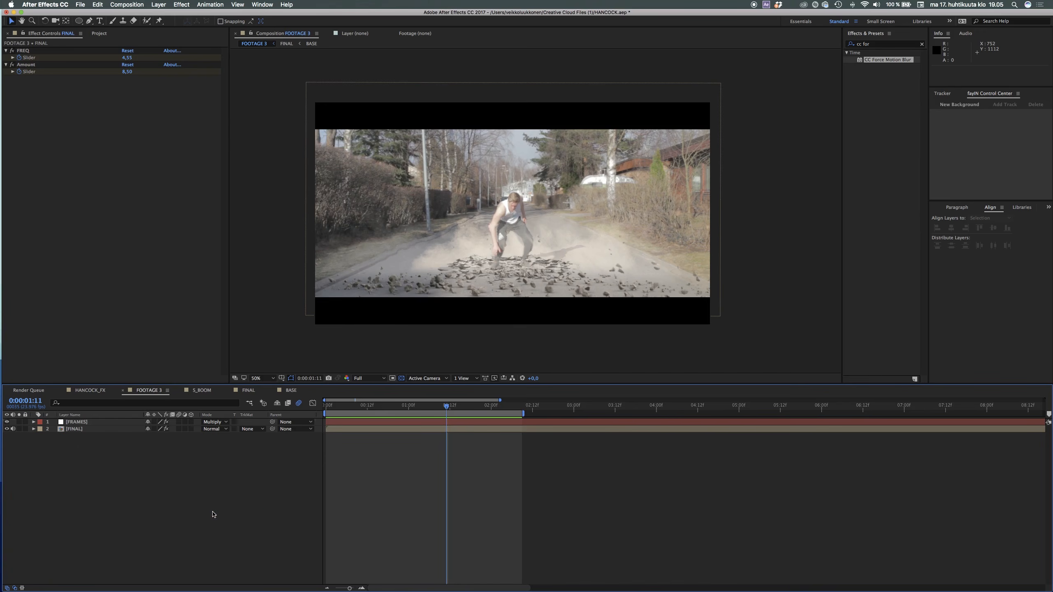
key("Return")
type("HDR PASS")
key("Return")
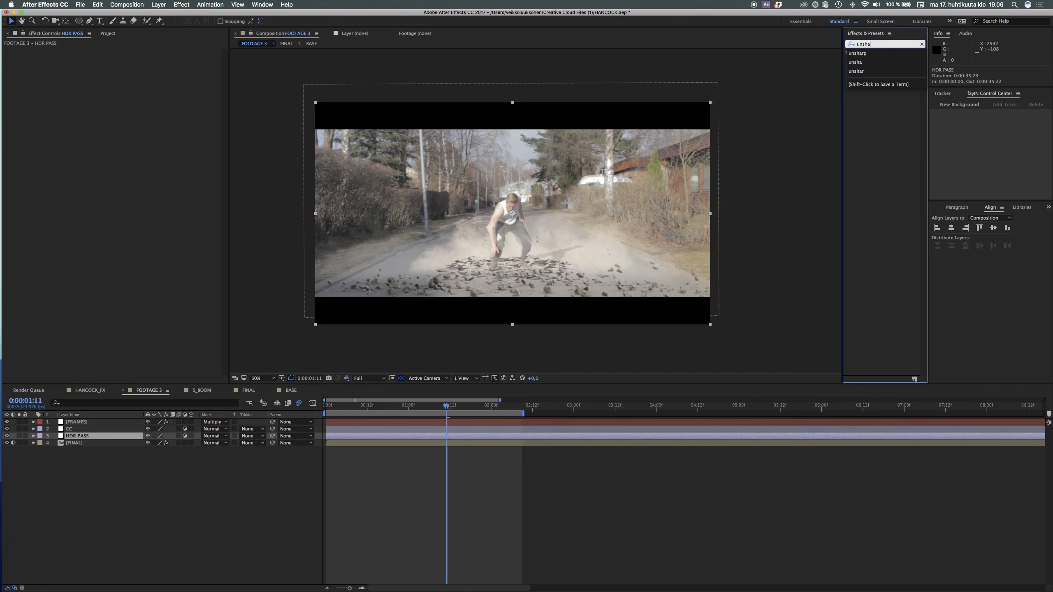
- Apply Unsharp Mask to the HDR PASS layer with Amount 25 and Radius 20
type("unsharp mask")
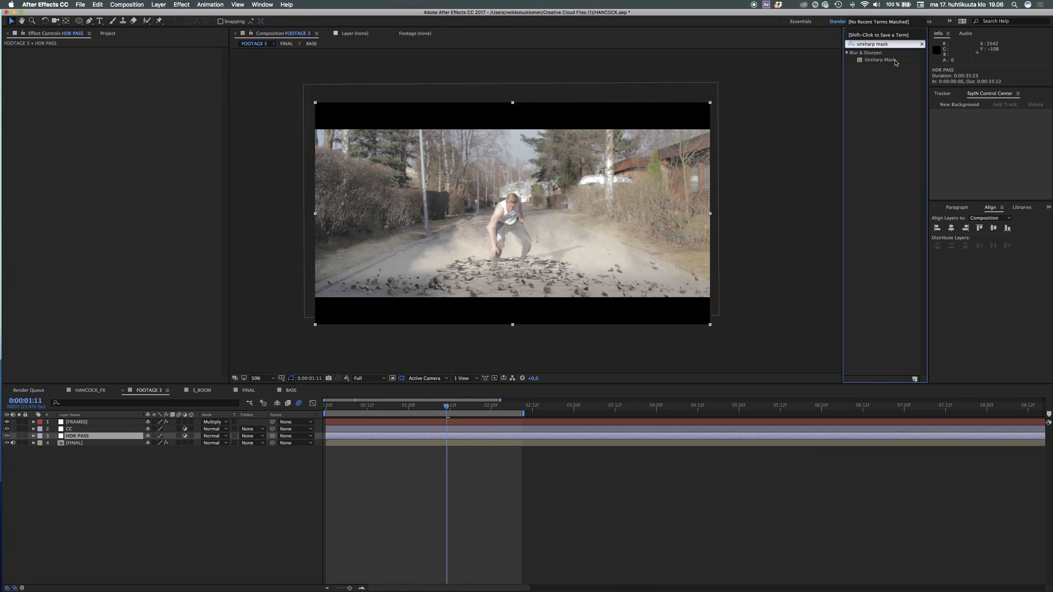
left_click_drag(895, 61, 105, 441)
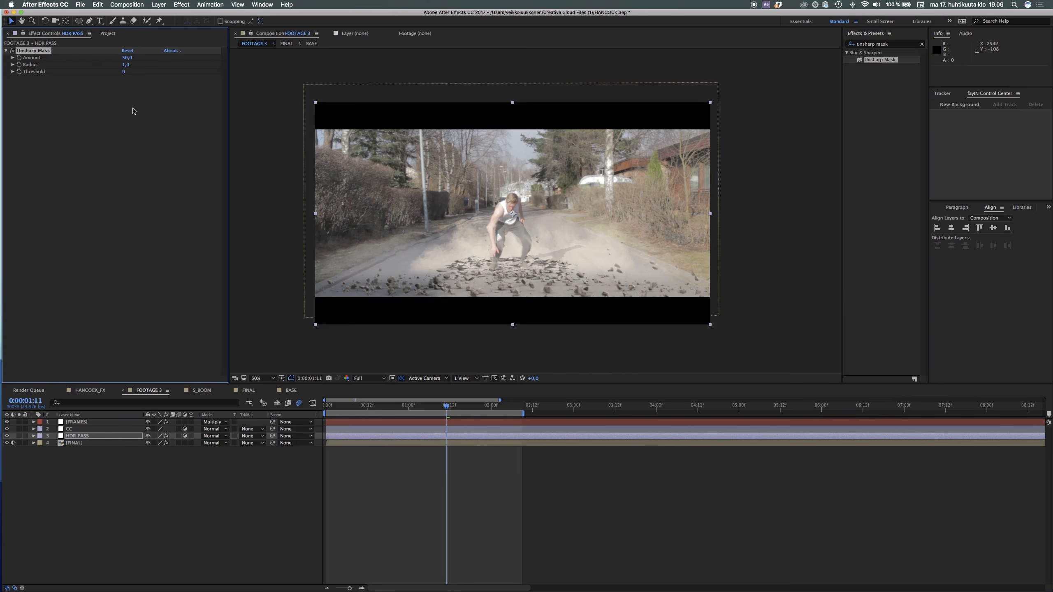
left_click(127, 57)
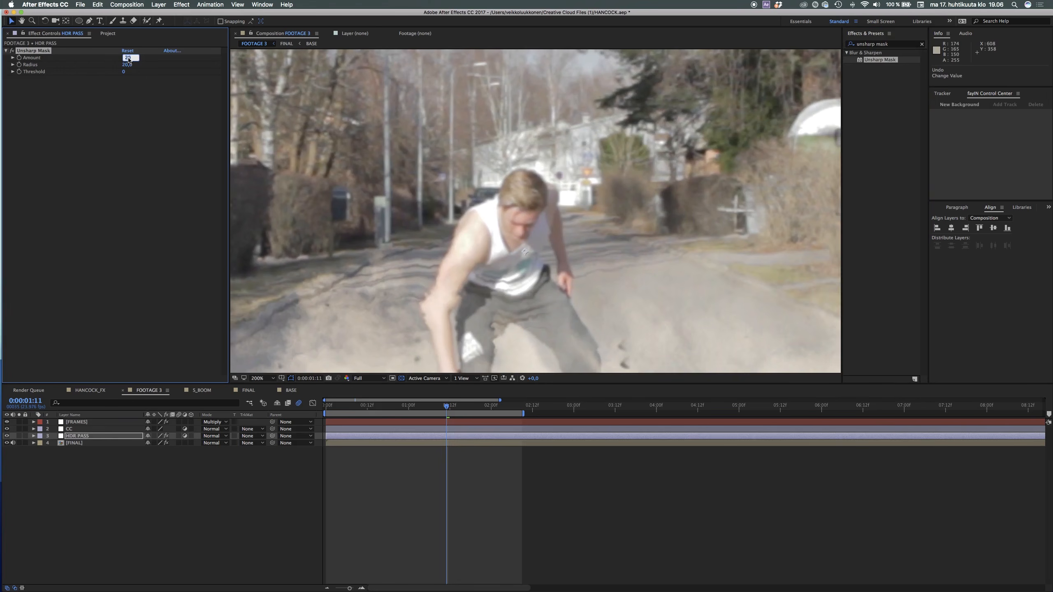
key("Return")
scroll(371, 247, "down", 2)
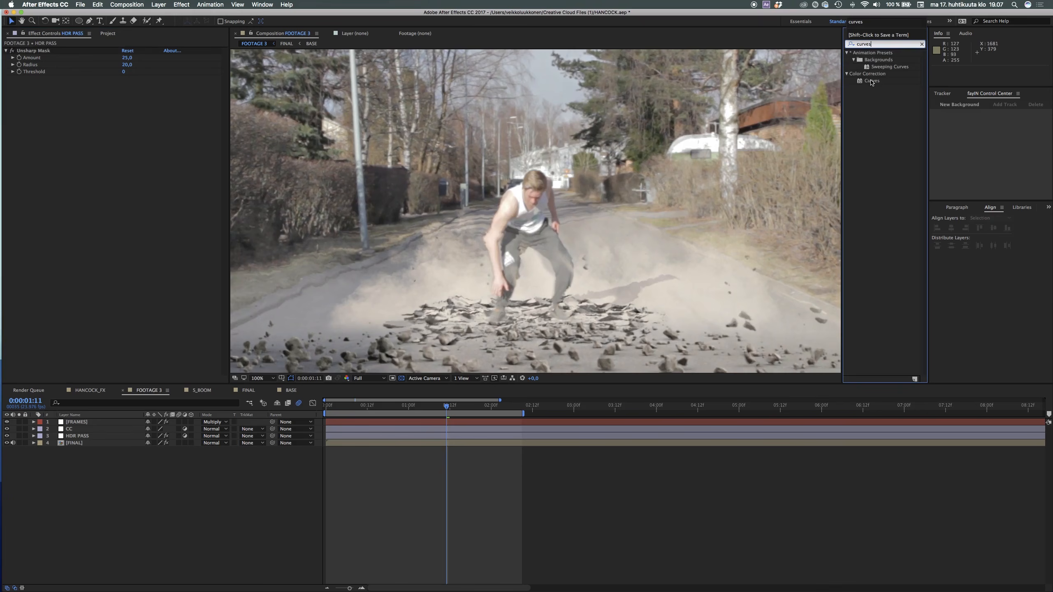
- Apply Curves to the CC layer and shape a gentle RGB S-curve with darker shadows and brighter highlights
left_click_drag(872, 81, 93, 428)
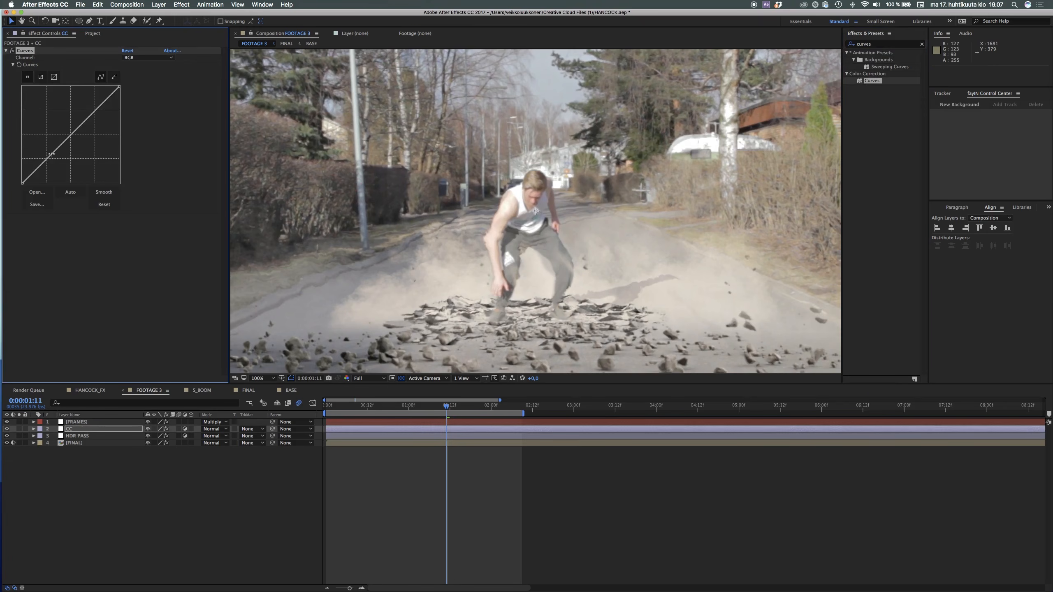
left_click_drag(52, 155, 53, 158)
left_click_drag(84, 125, 83, 123)
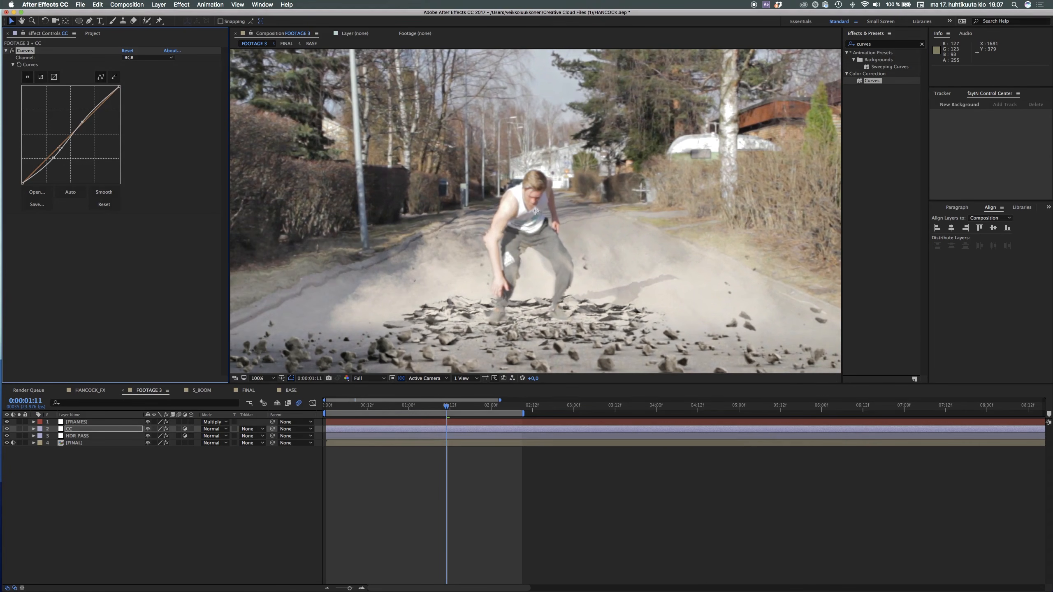
- Lower the midtones of the Red curve and pull down the highlights of the Blue curve on the CC layer
left_click(147, 57)
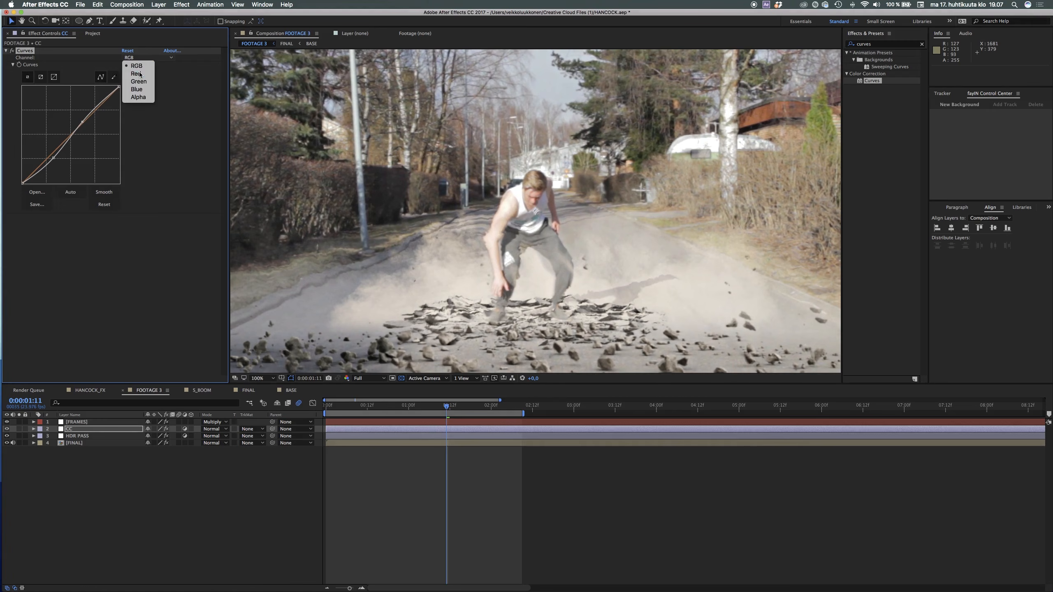
left_click(137, 66)
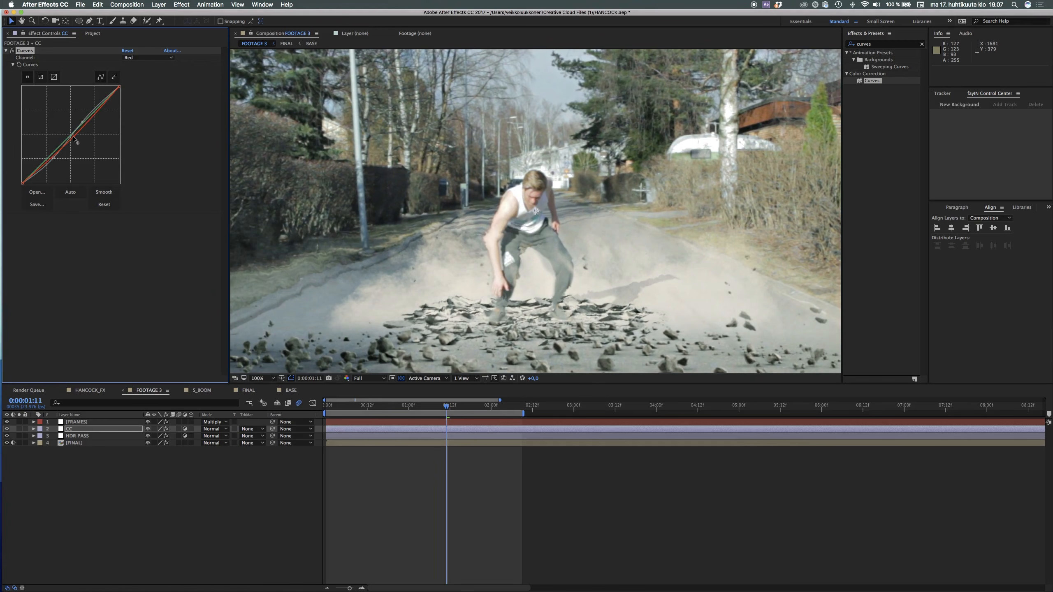
left_click(132, 58)
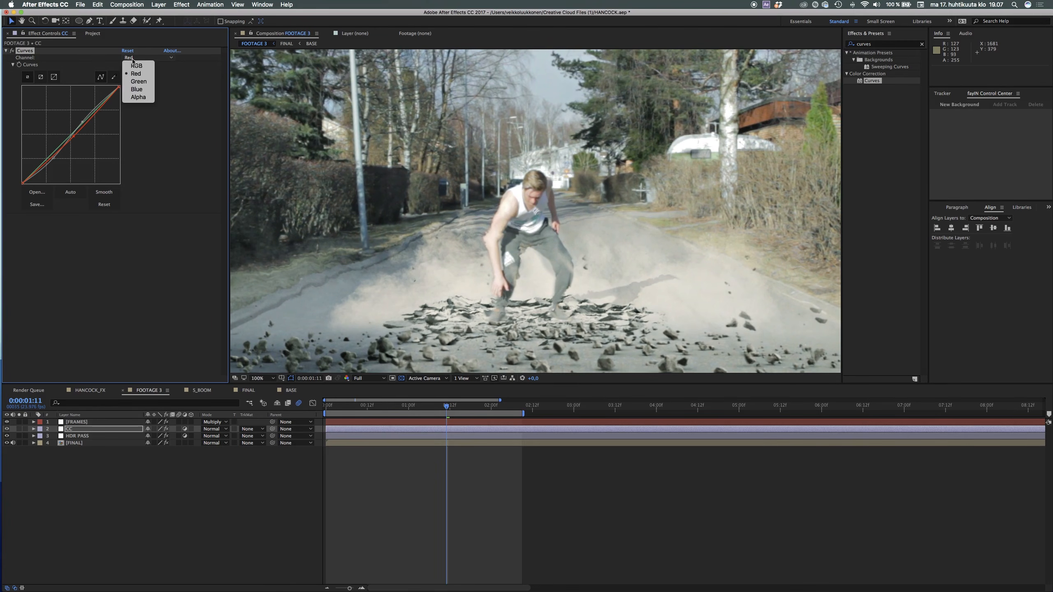
left_click(138, 90)
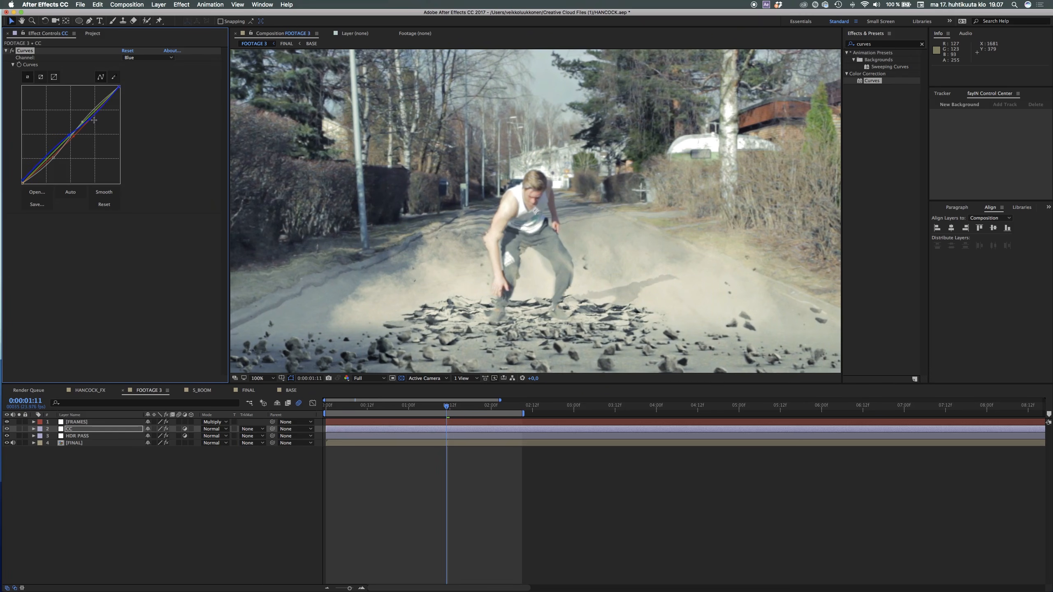
left_click(115, 282)
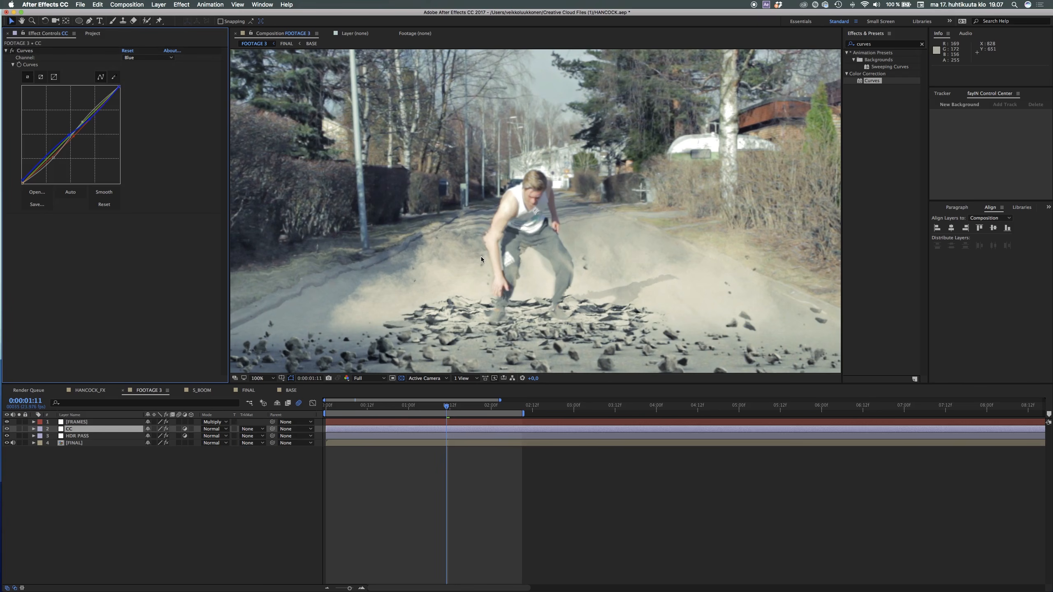